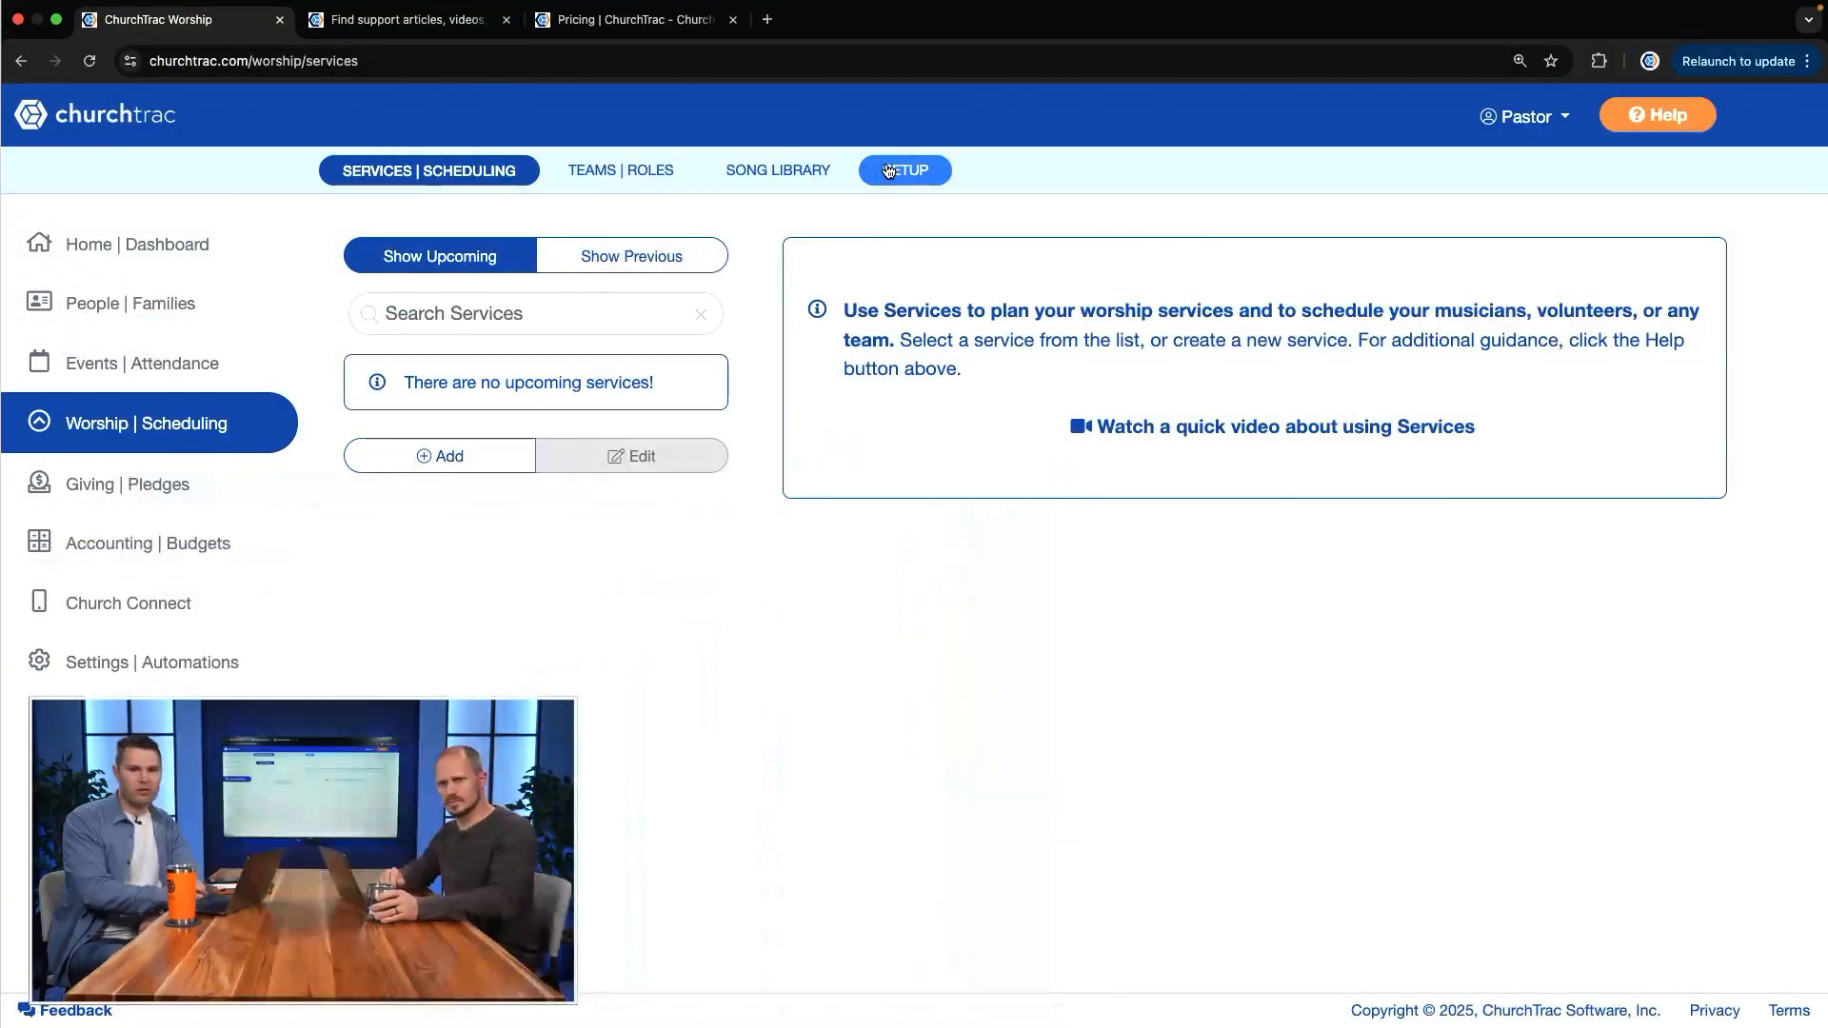
Step: Open the worship setup and review the song library column, default service and rehearsal time, and SongSelect settings
left_click(889, 171)
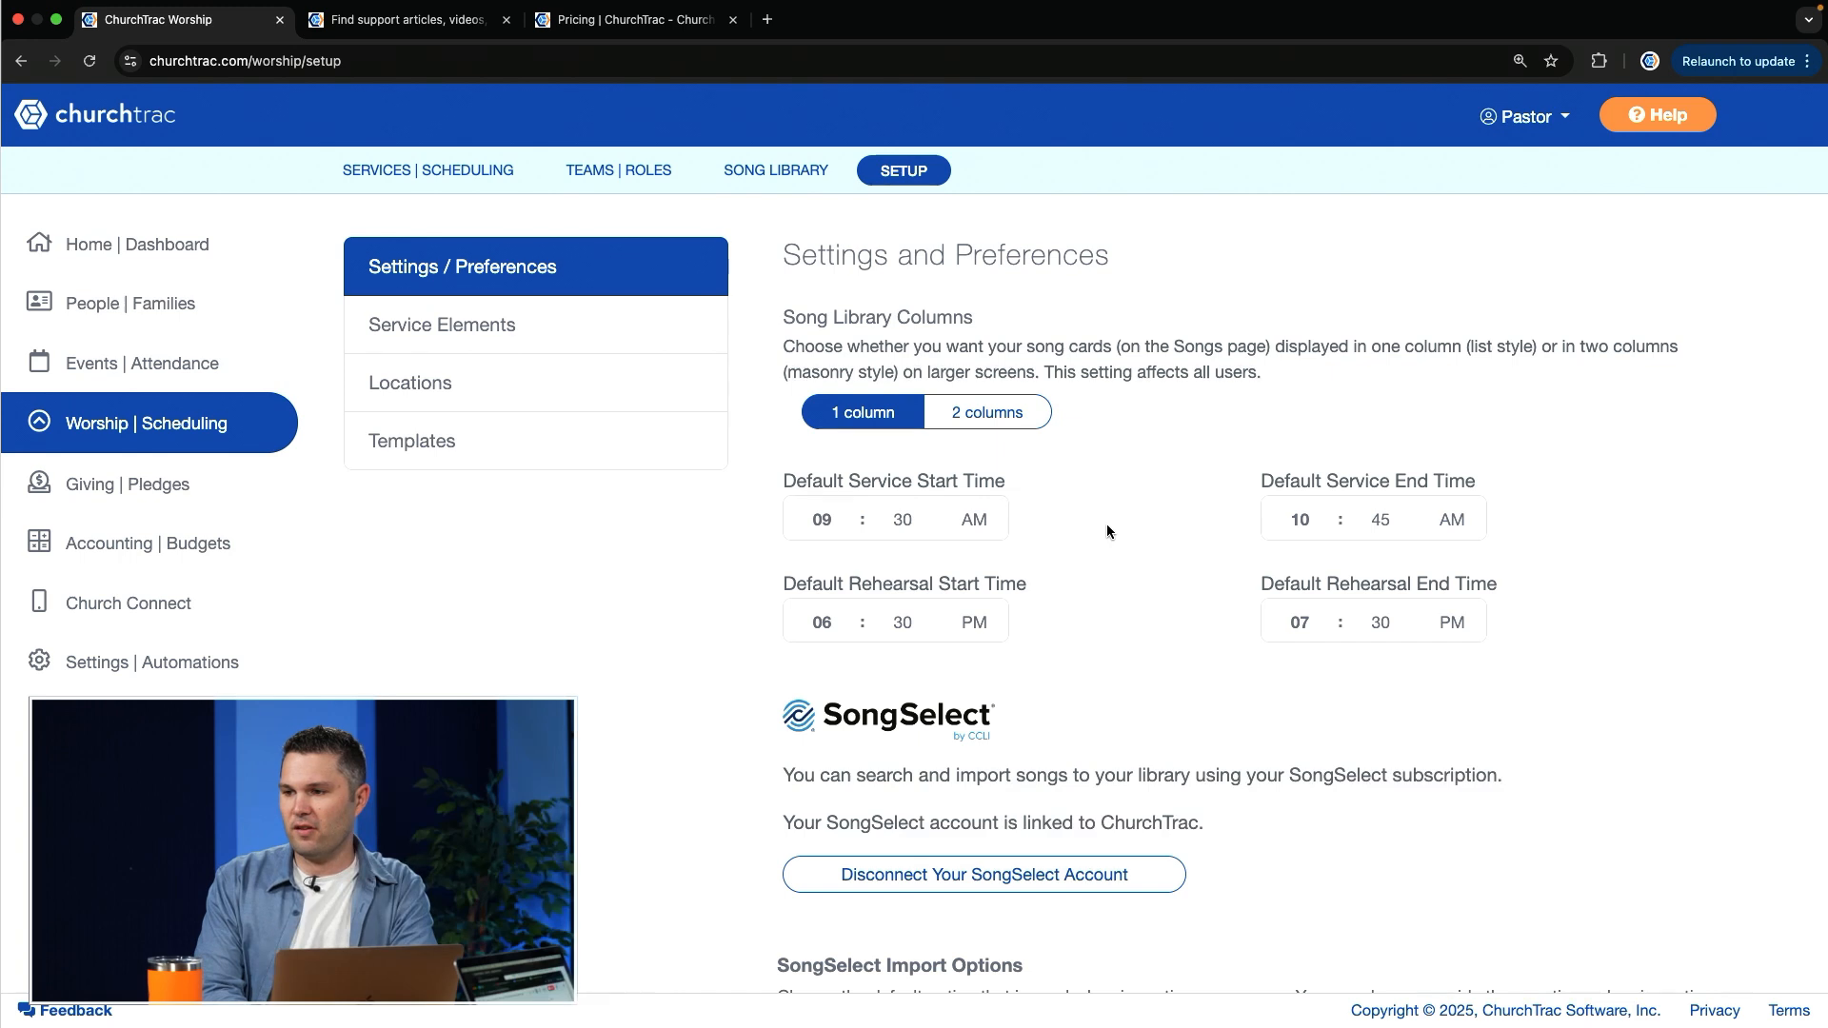
scroll(1107, 531, "down", 2)
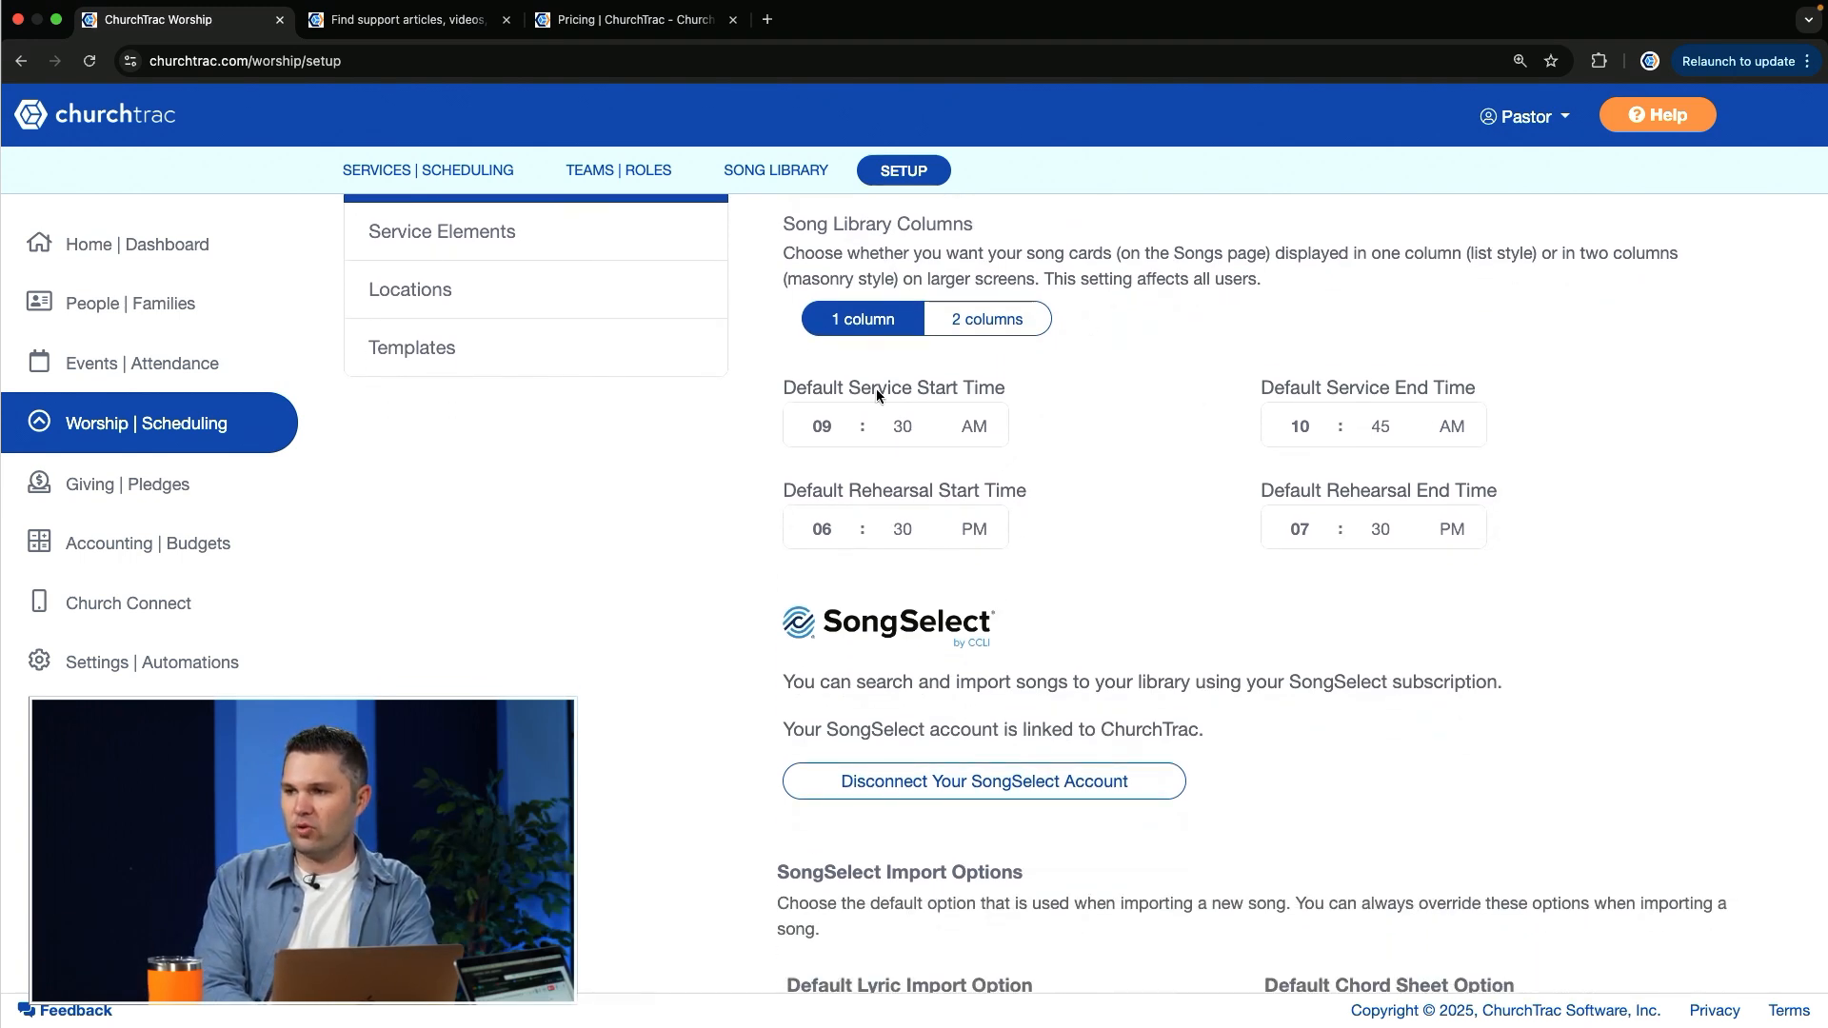
scroll(1229, 514, "down", 1)
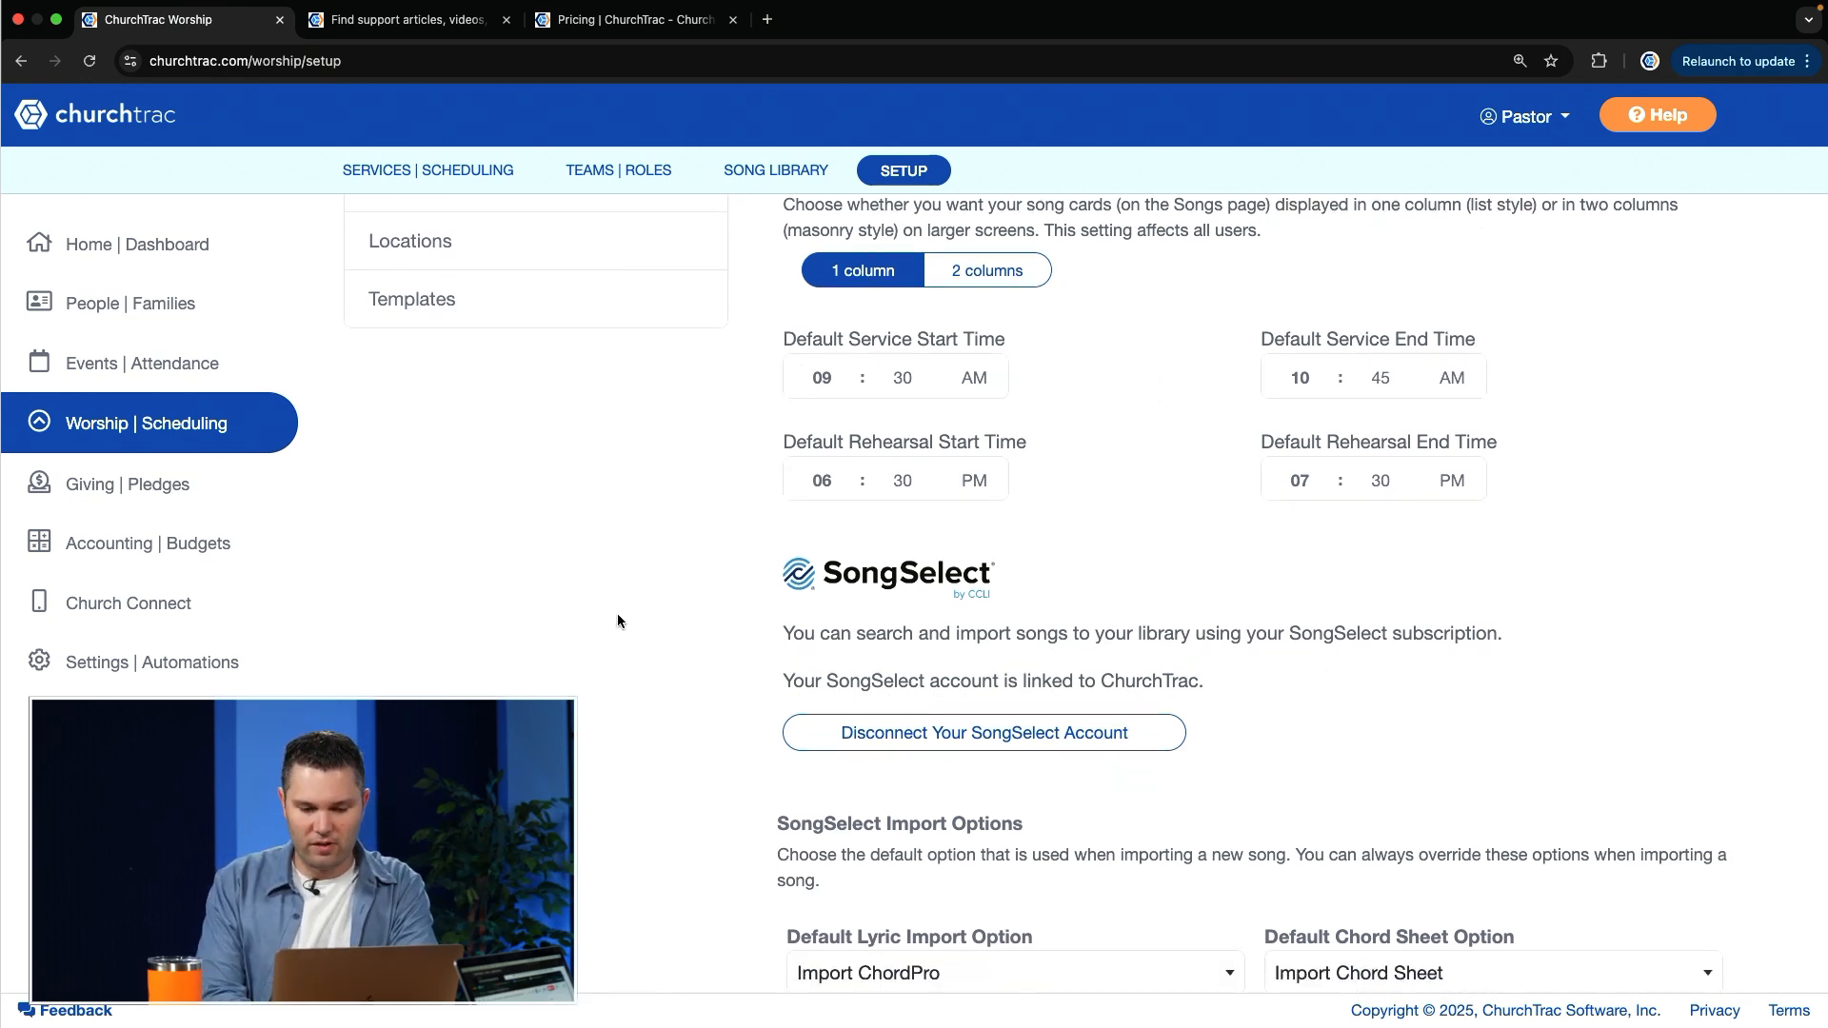
key("super+Tab")
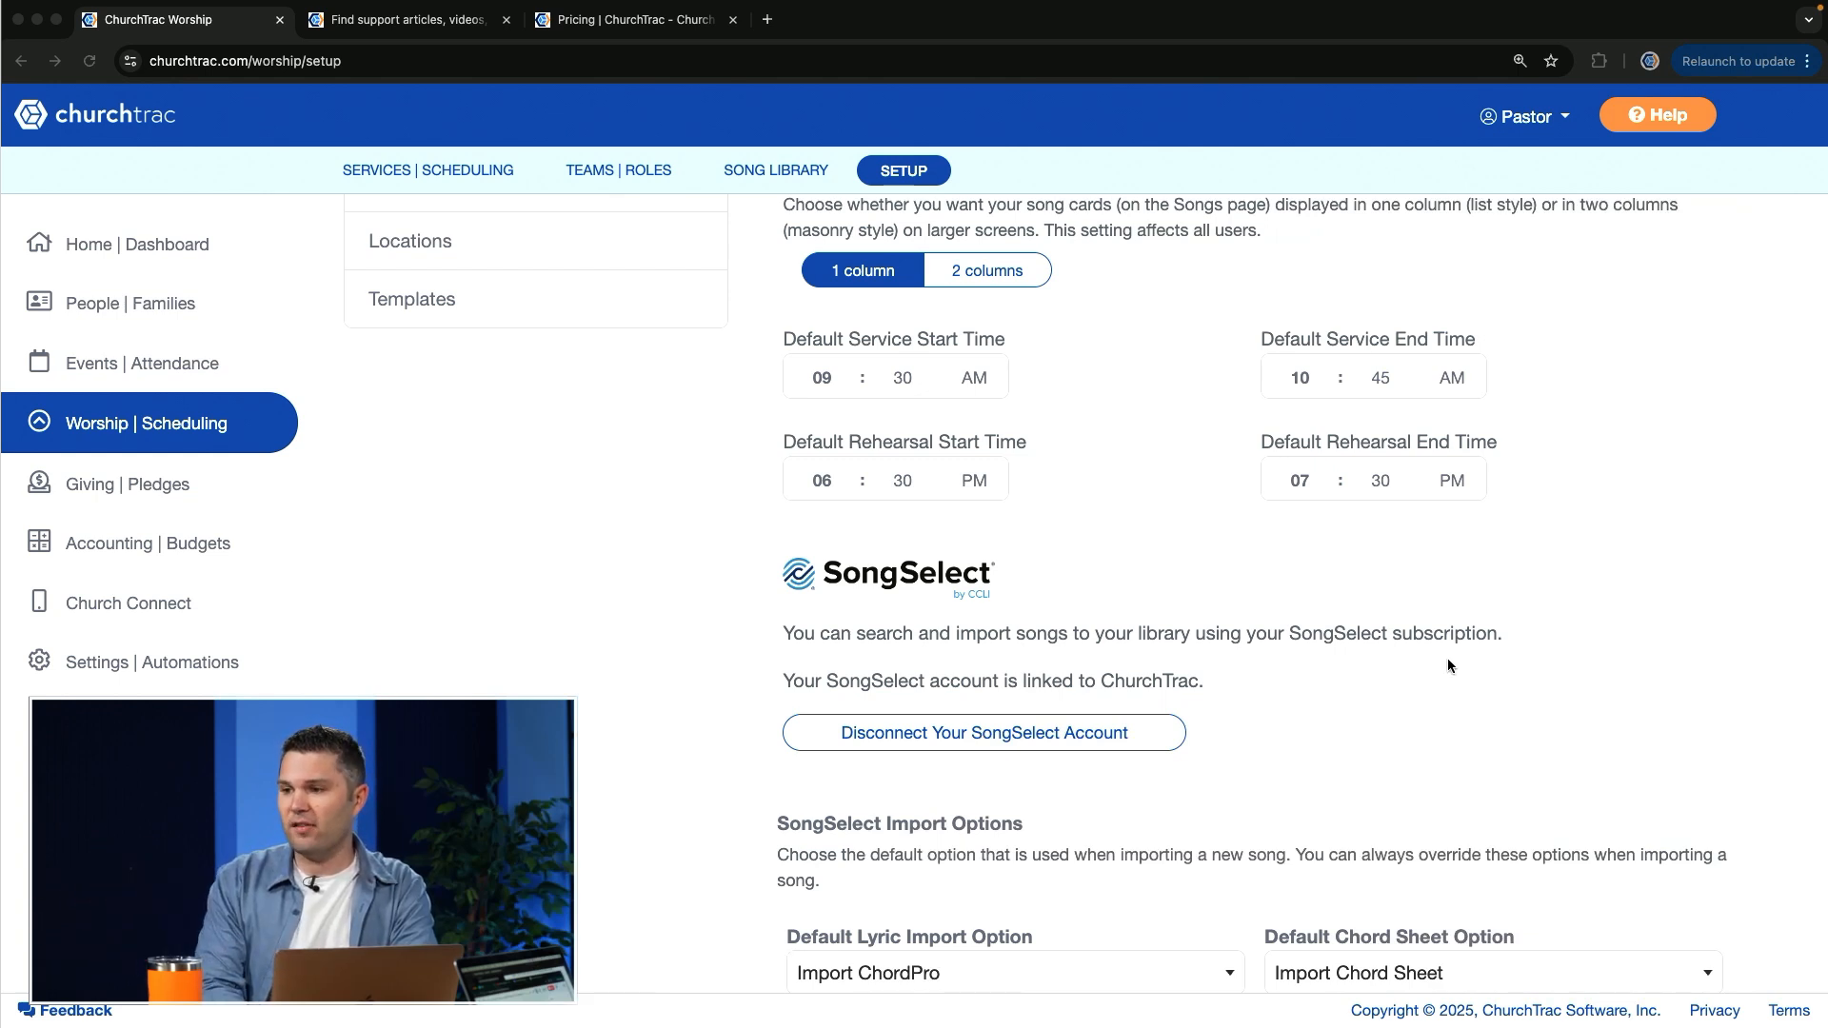
left_click(1185, 805)
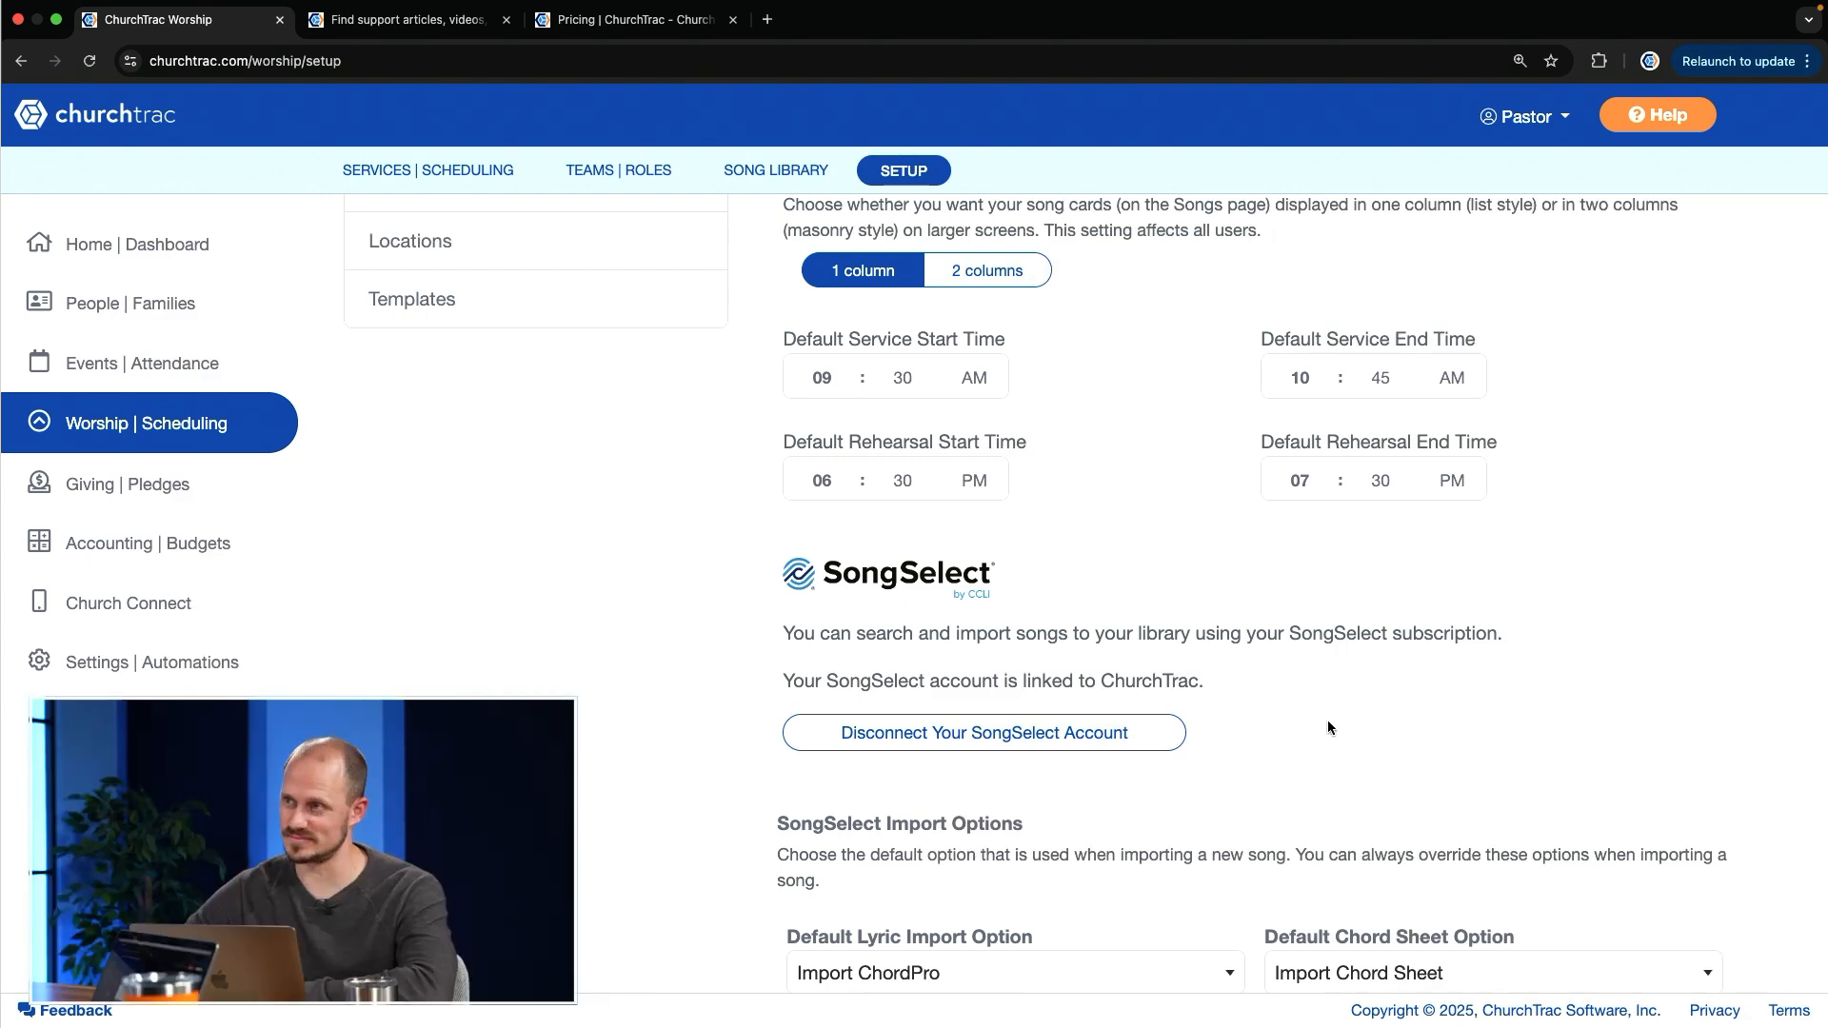
Step: View the Service Elements, Locations and Templates sections of the worship setup
scroll(1327, 723, "up", 3)
left_click(464, 326)
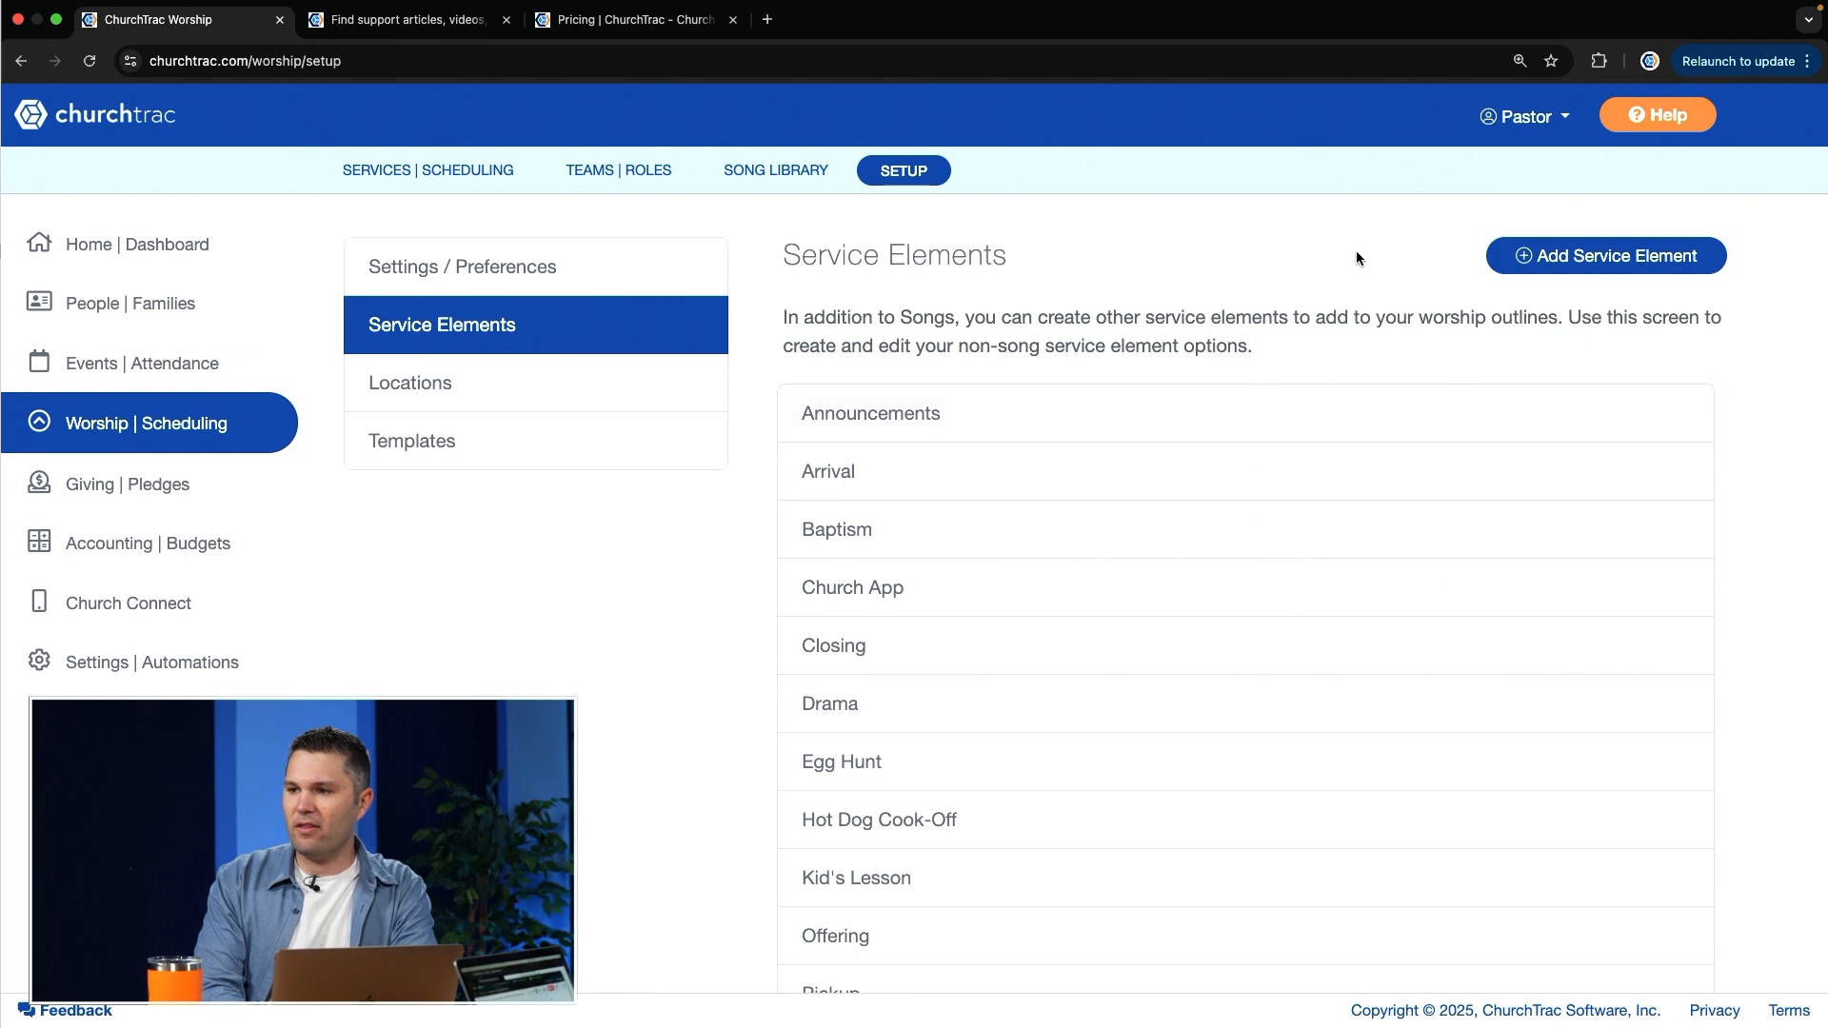
left_click(577, 408)
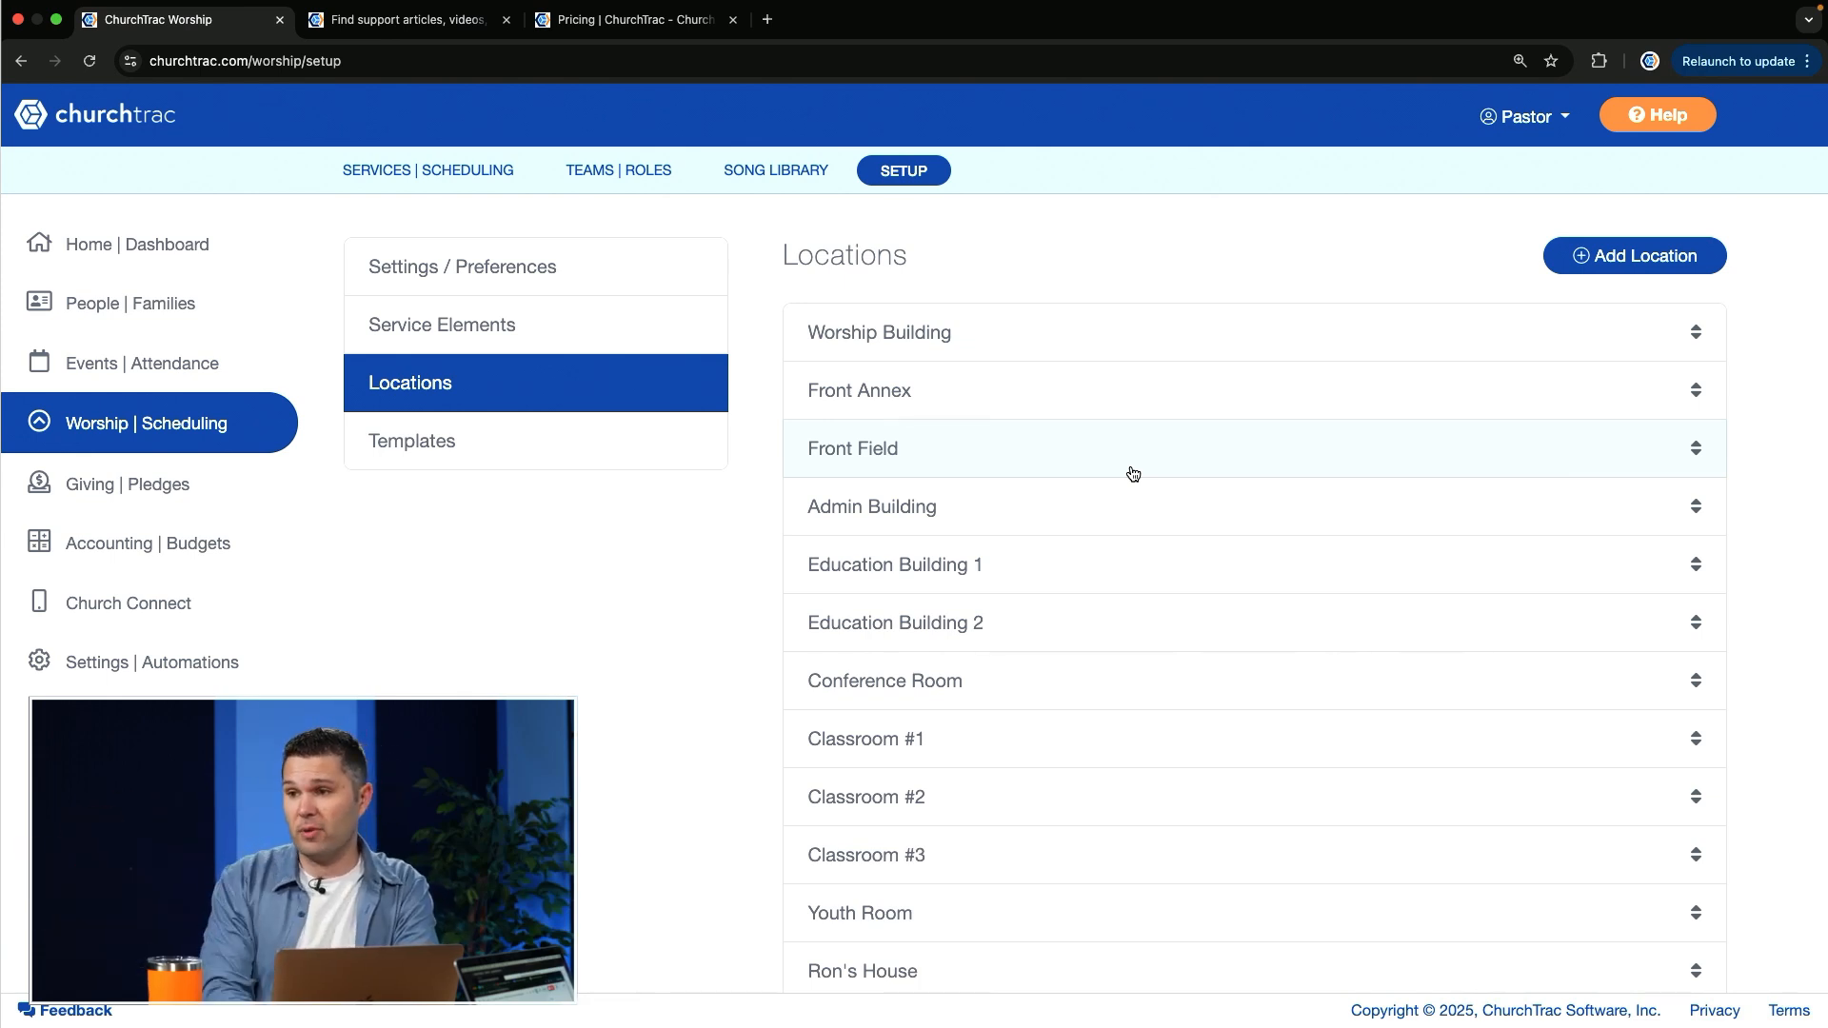
left_click(521, 438)
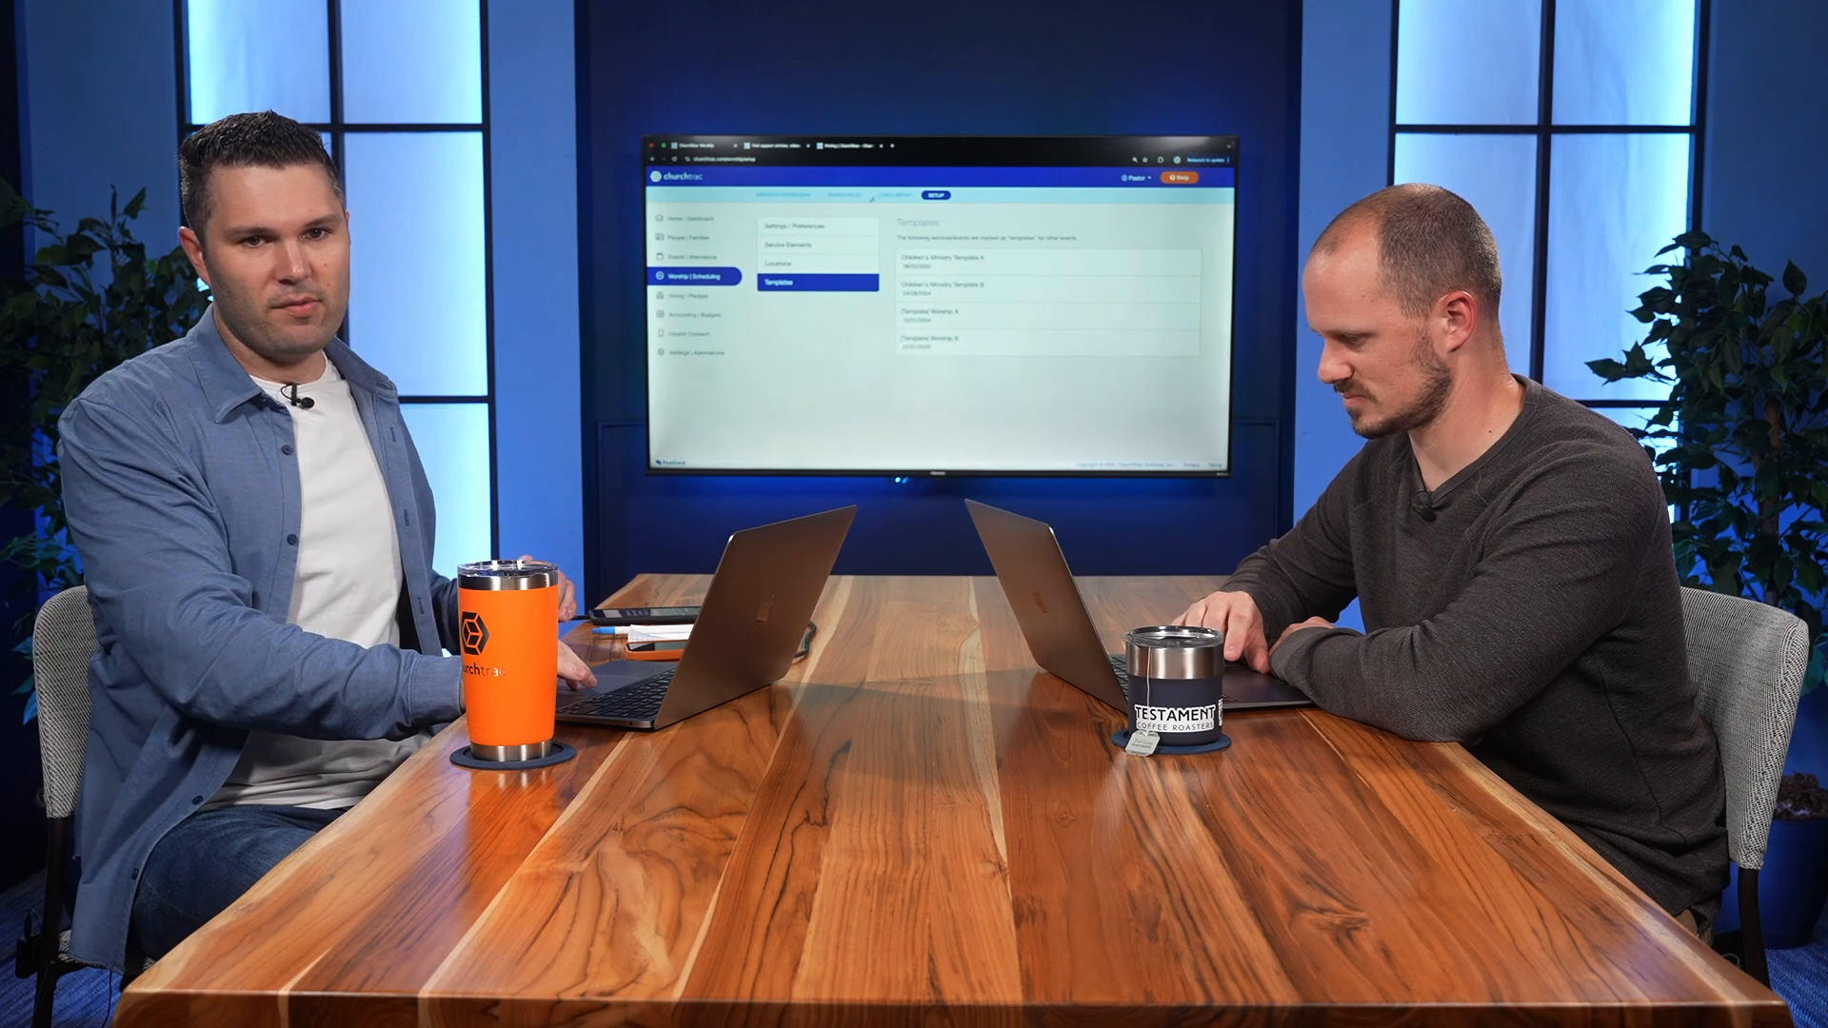
Step: Open the song library and view the blank form for adding a new song, closing it without saving
left_click(894, 195)
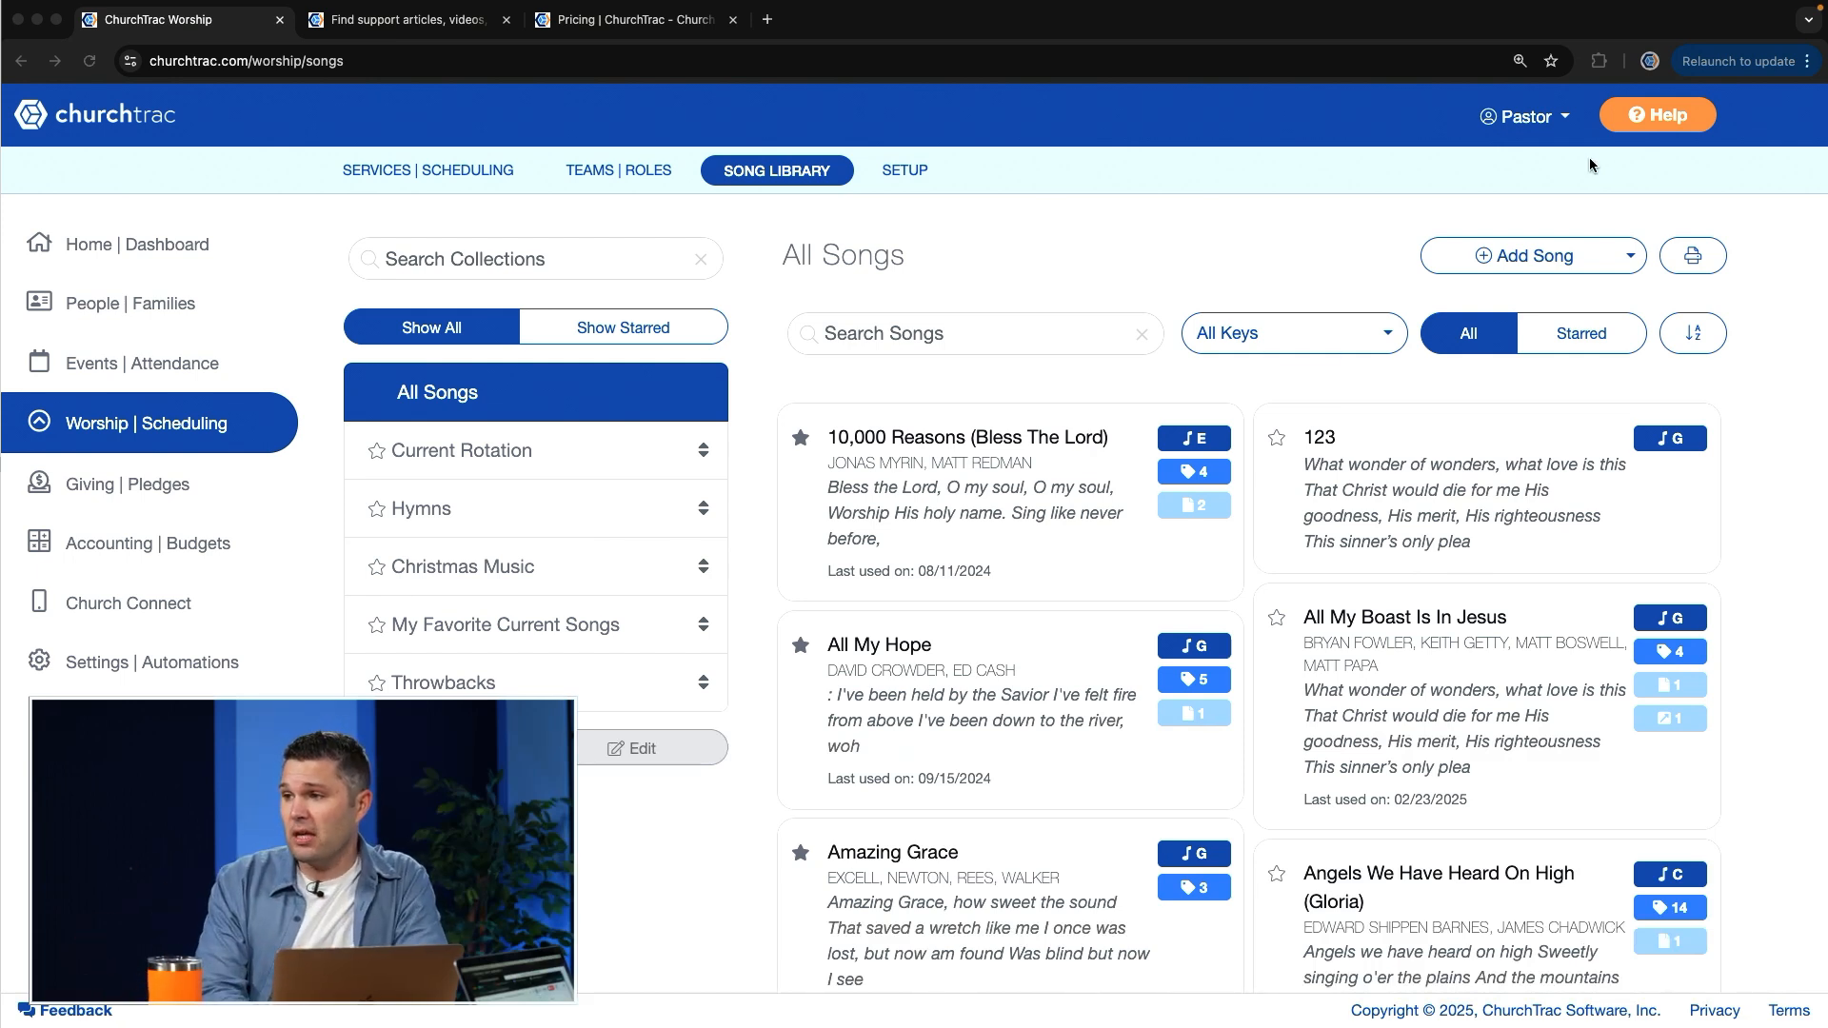
left_click(1571, 260)
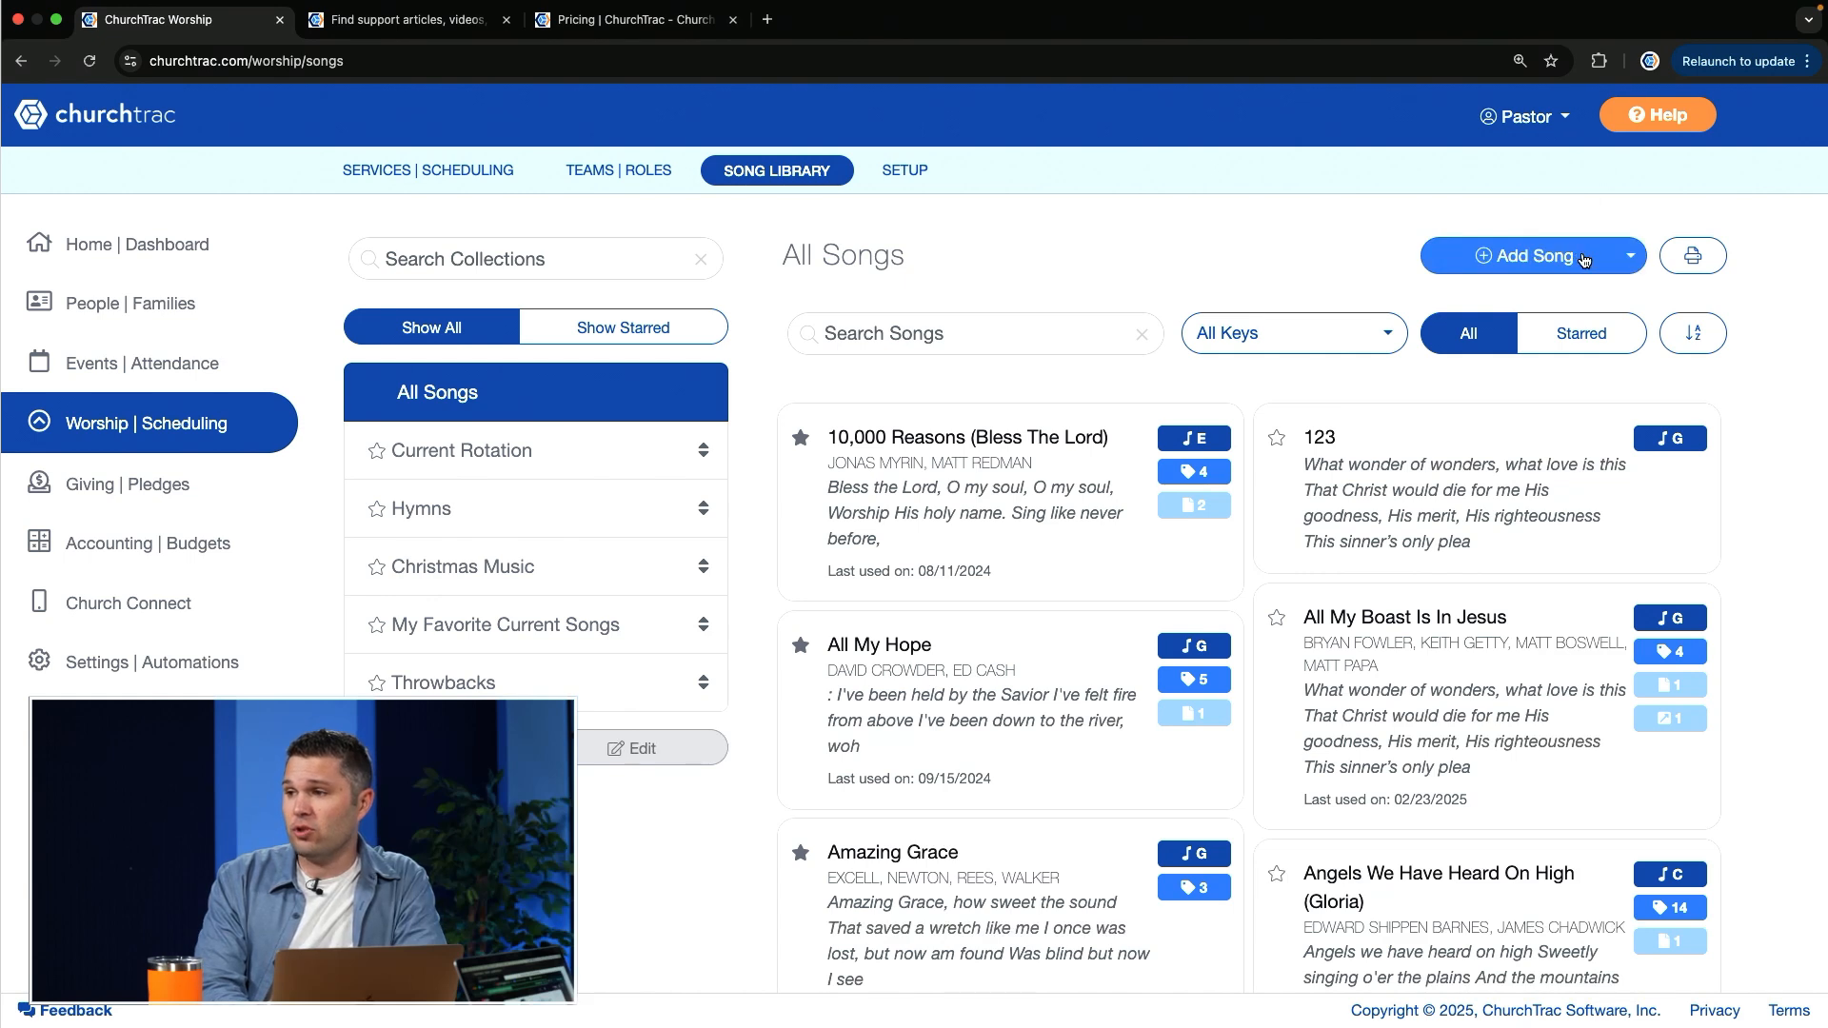
left_click(1571, 260)
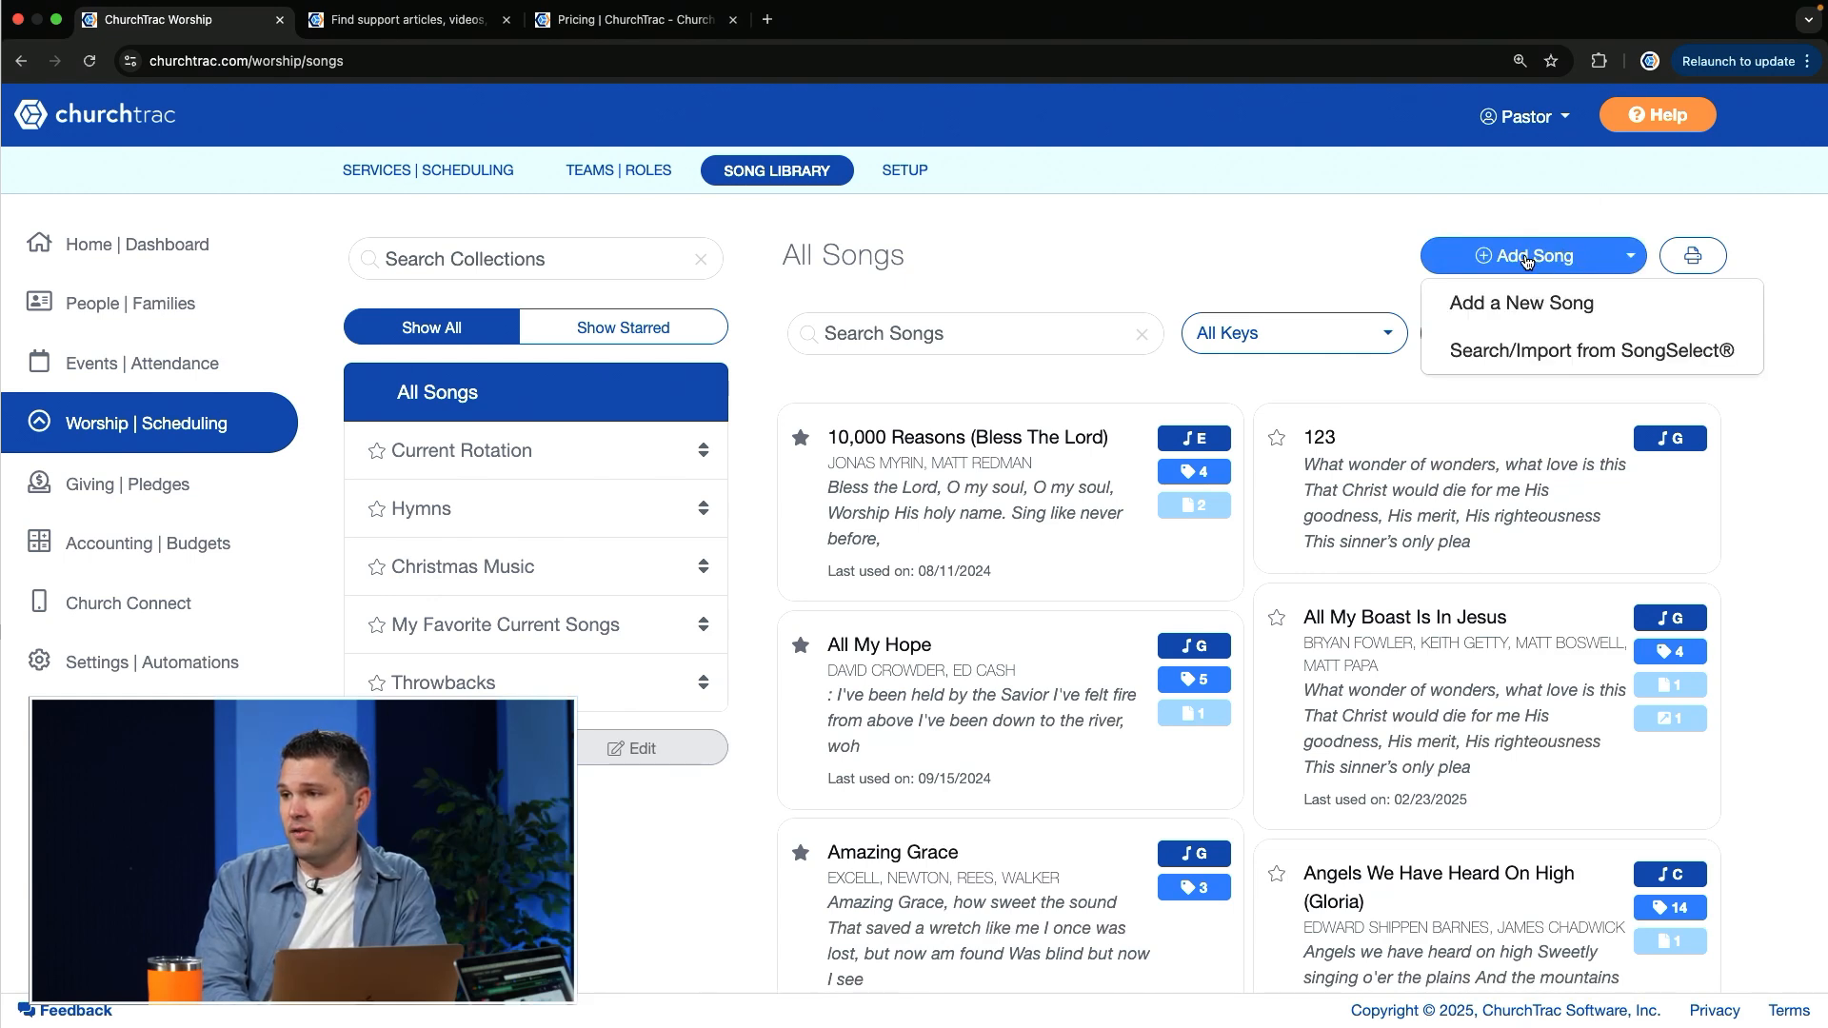
left_click(1497, 305)
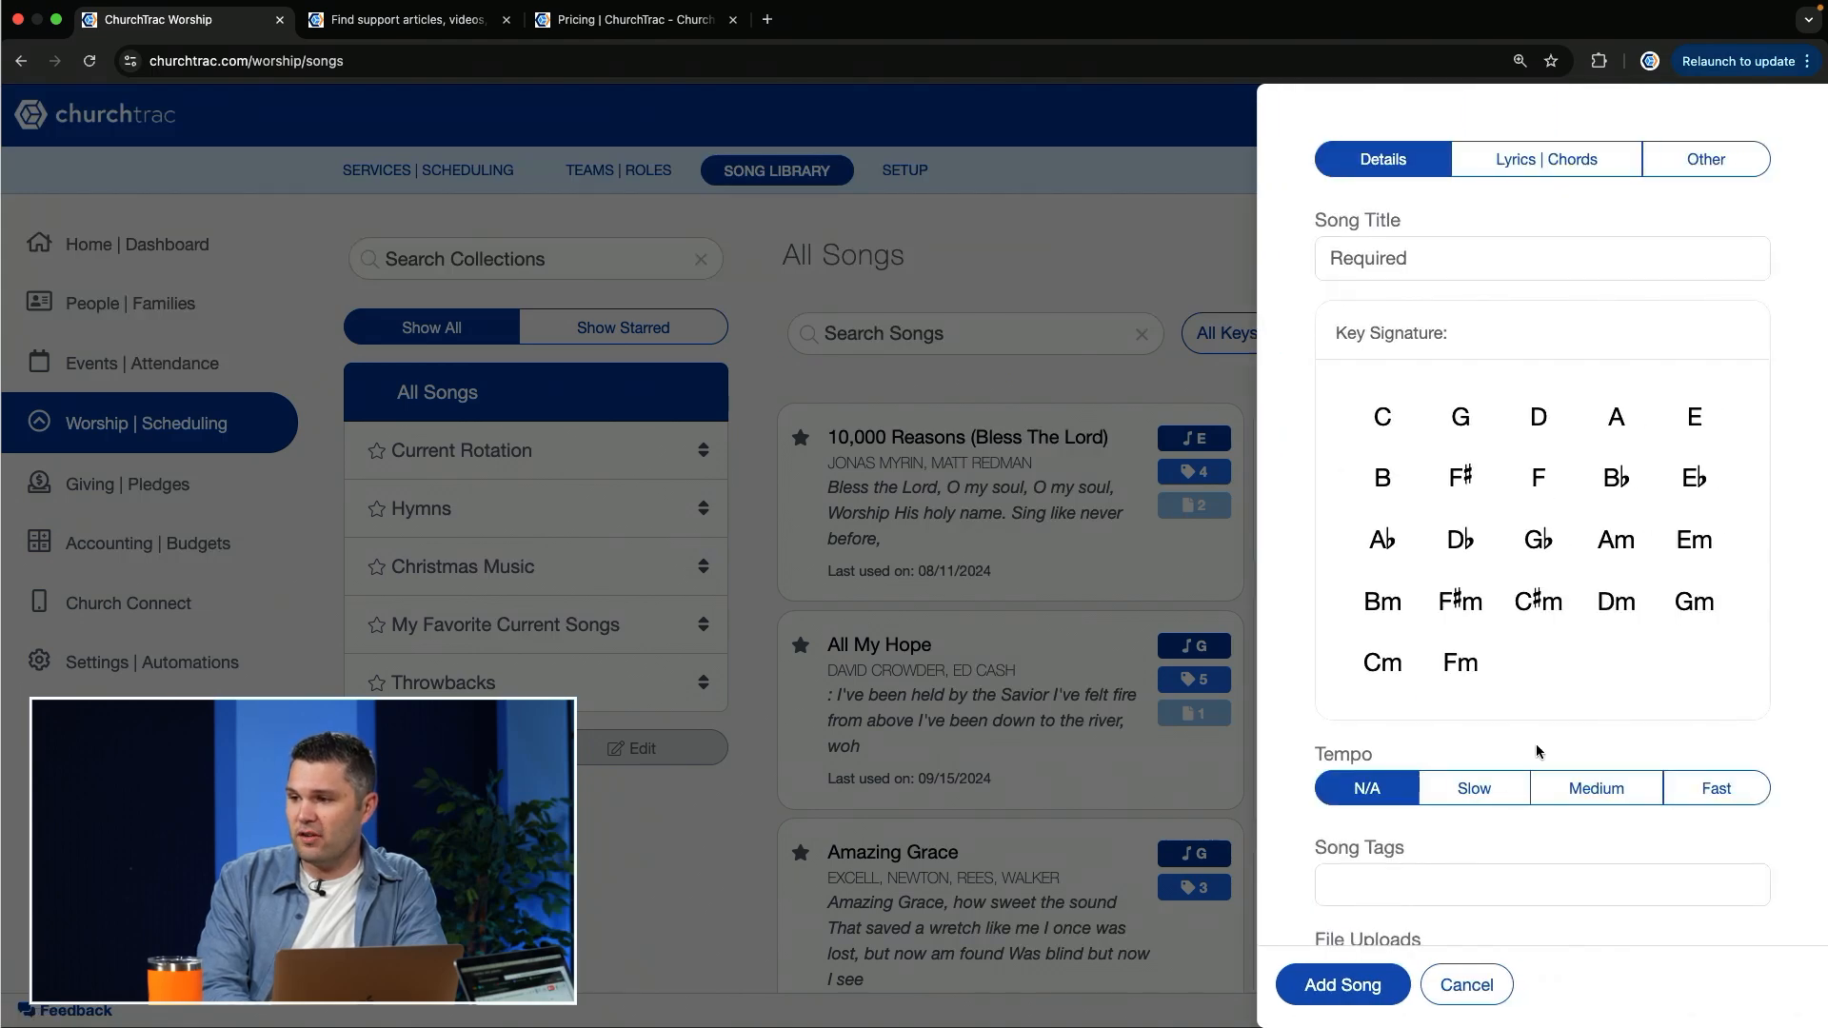
left_click(1466, 985)
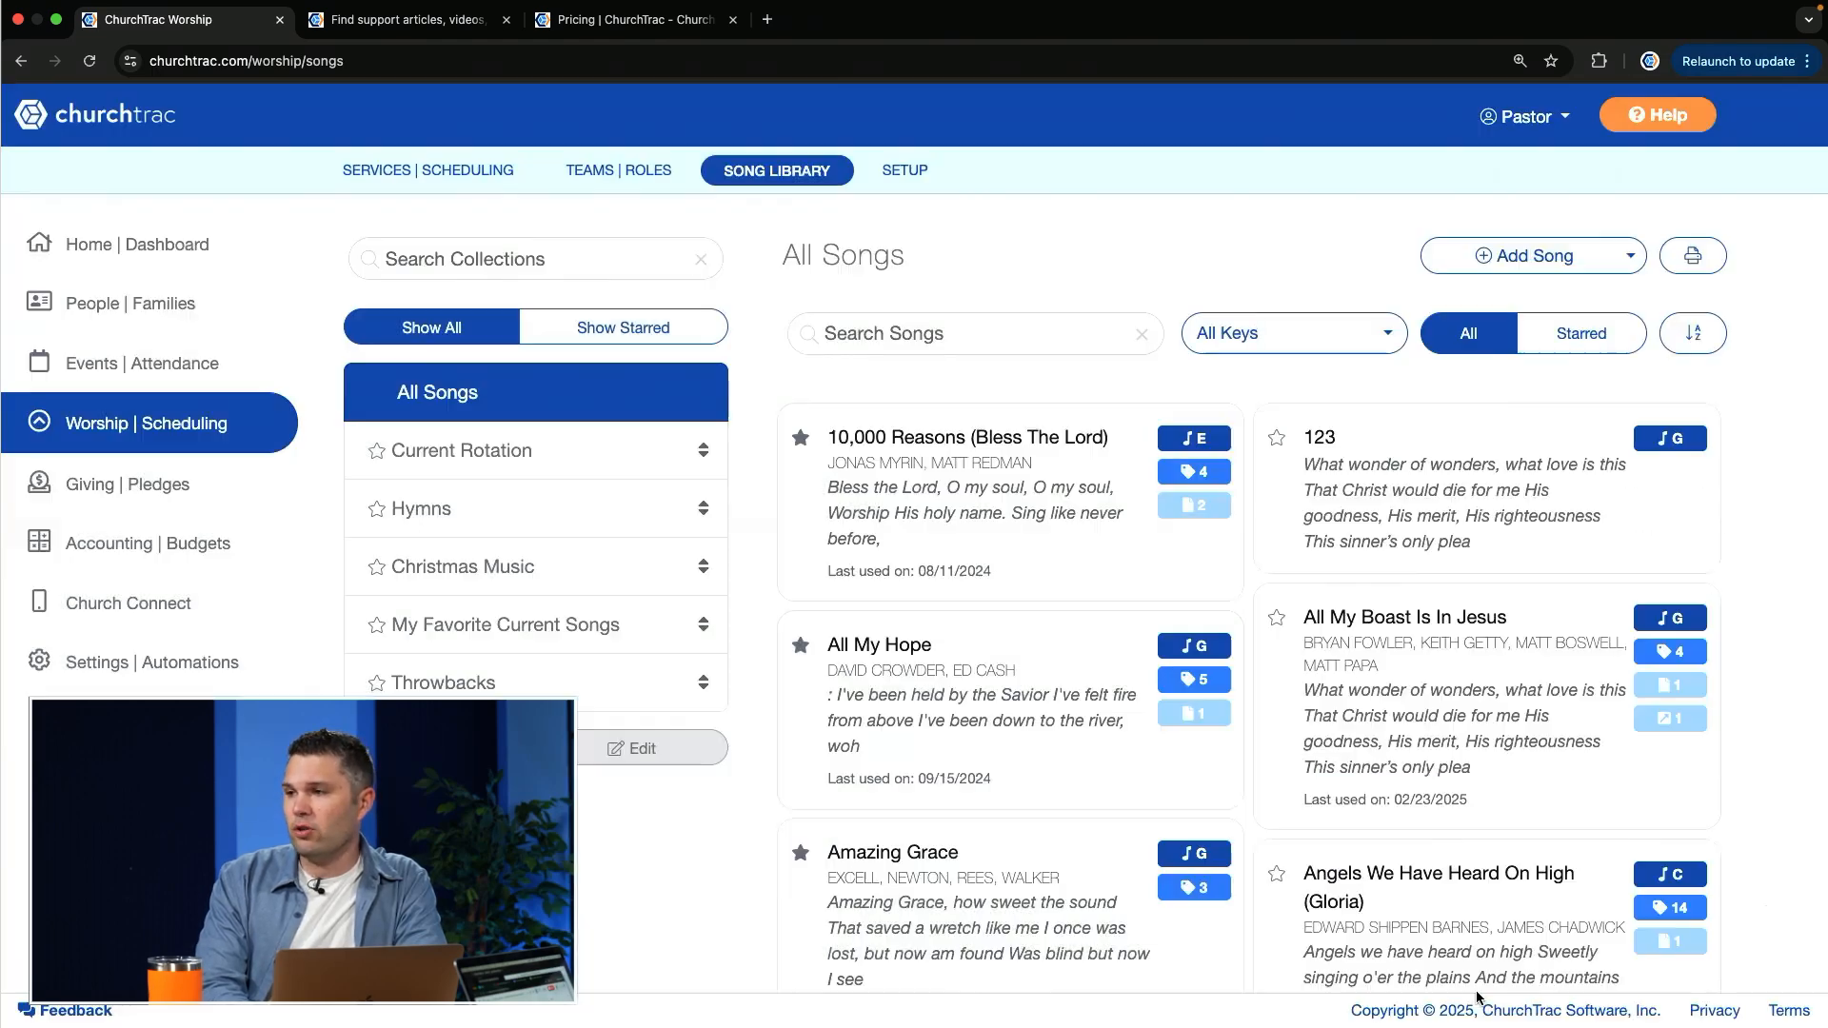
Step: Search SongSelect for "All my boast" from the song library
left_click(1629, 259)
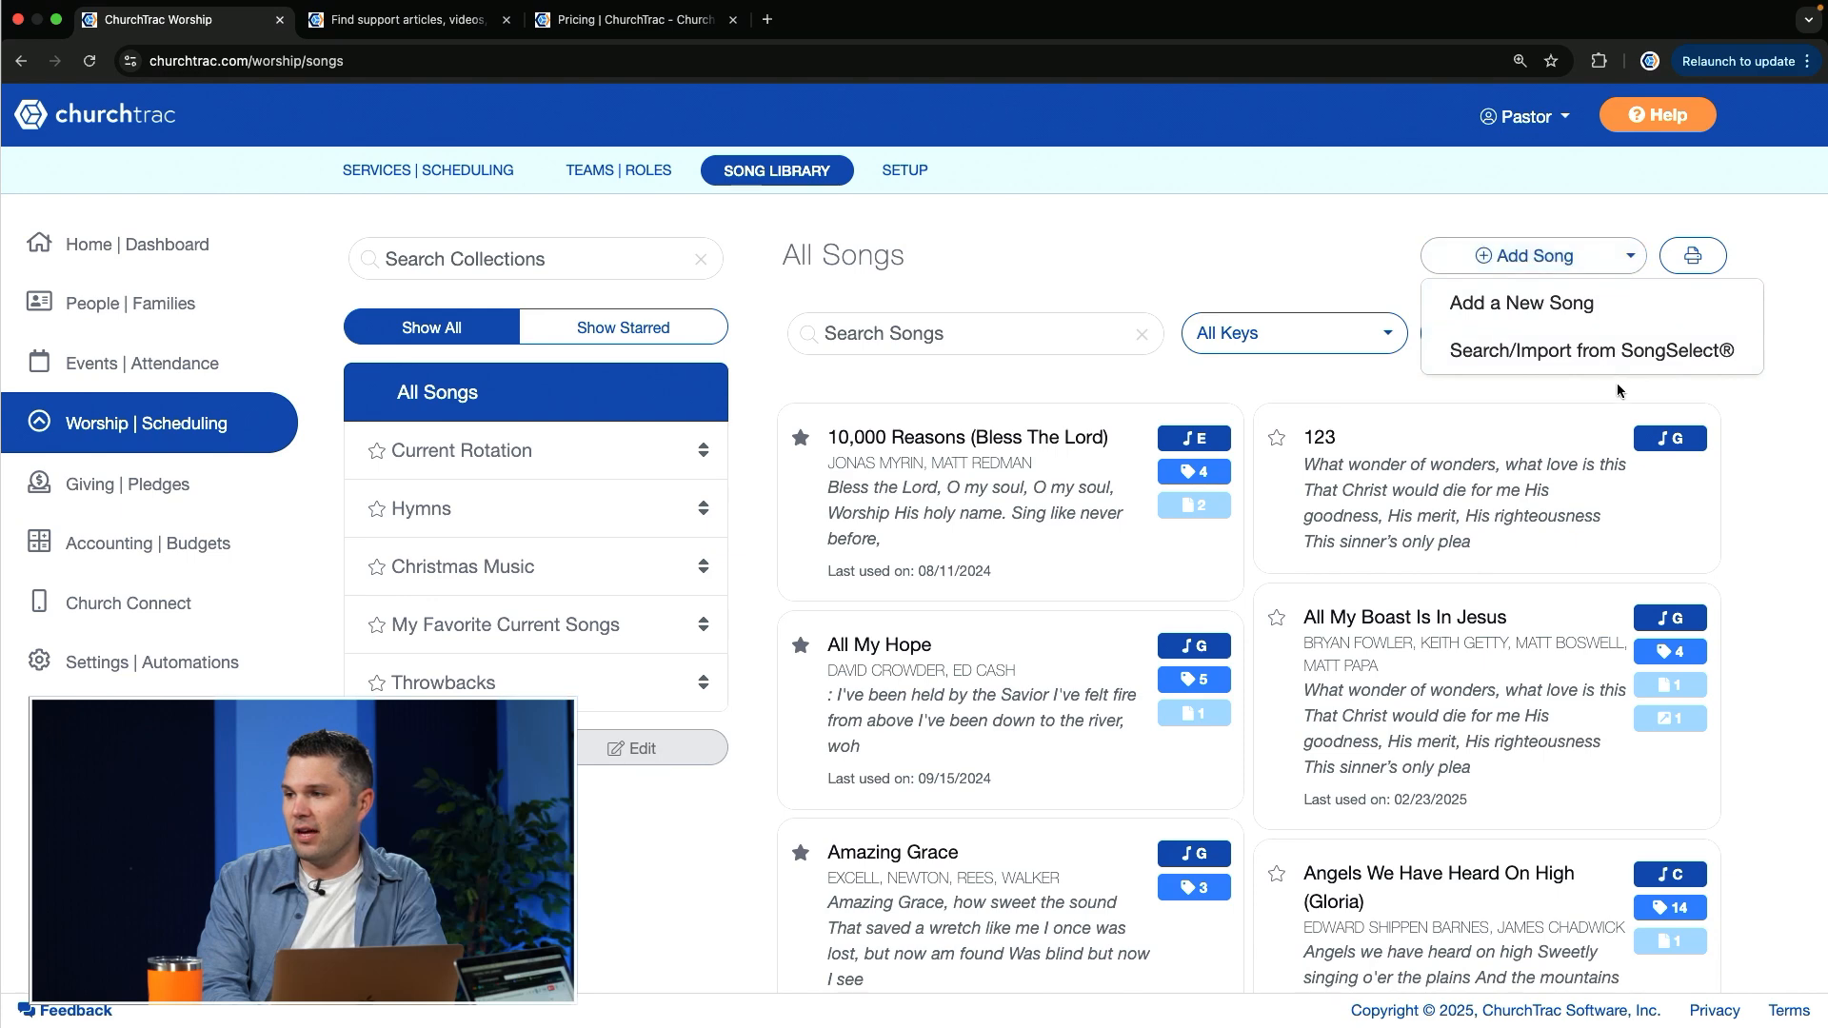
left_click(1647, 348)
left_click(1625, 284)
type("Al")
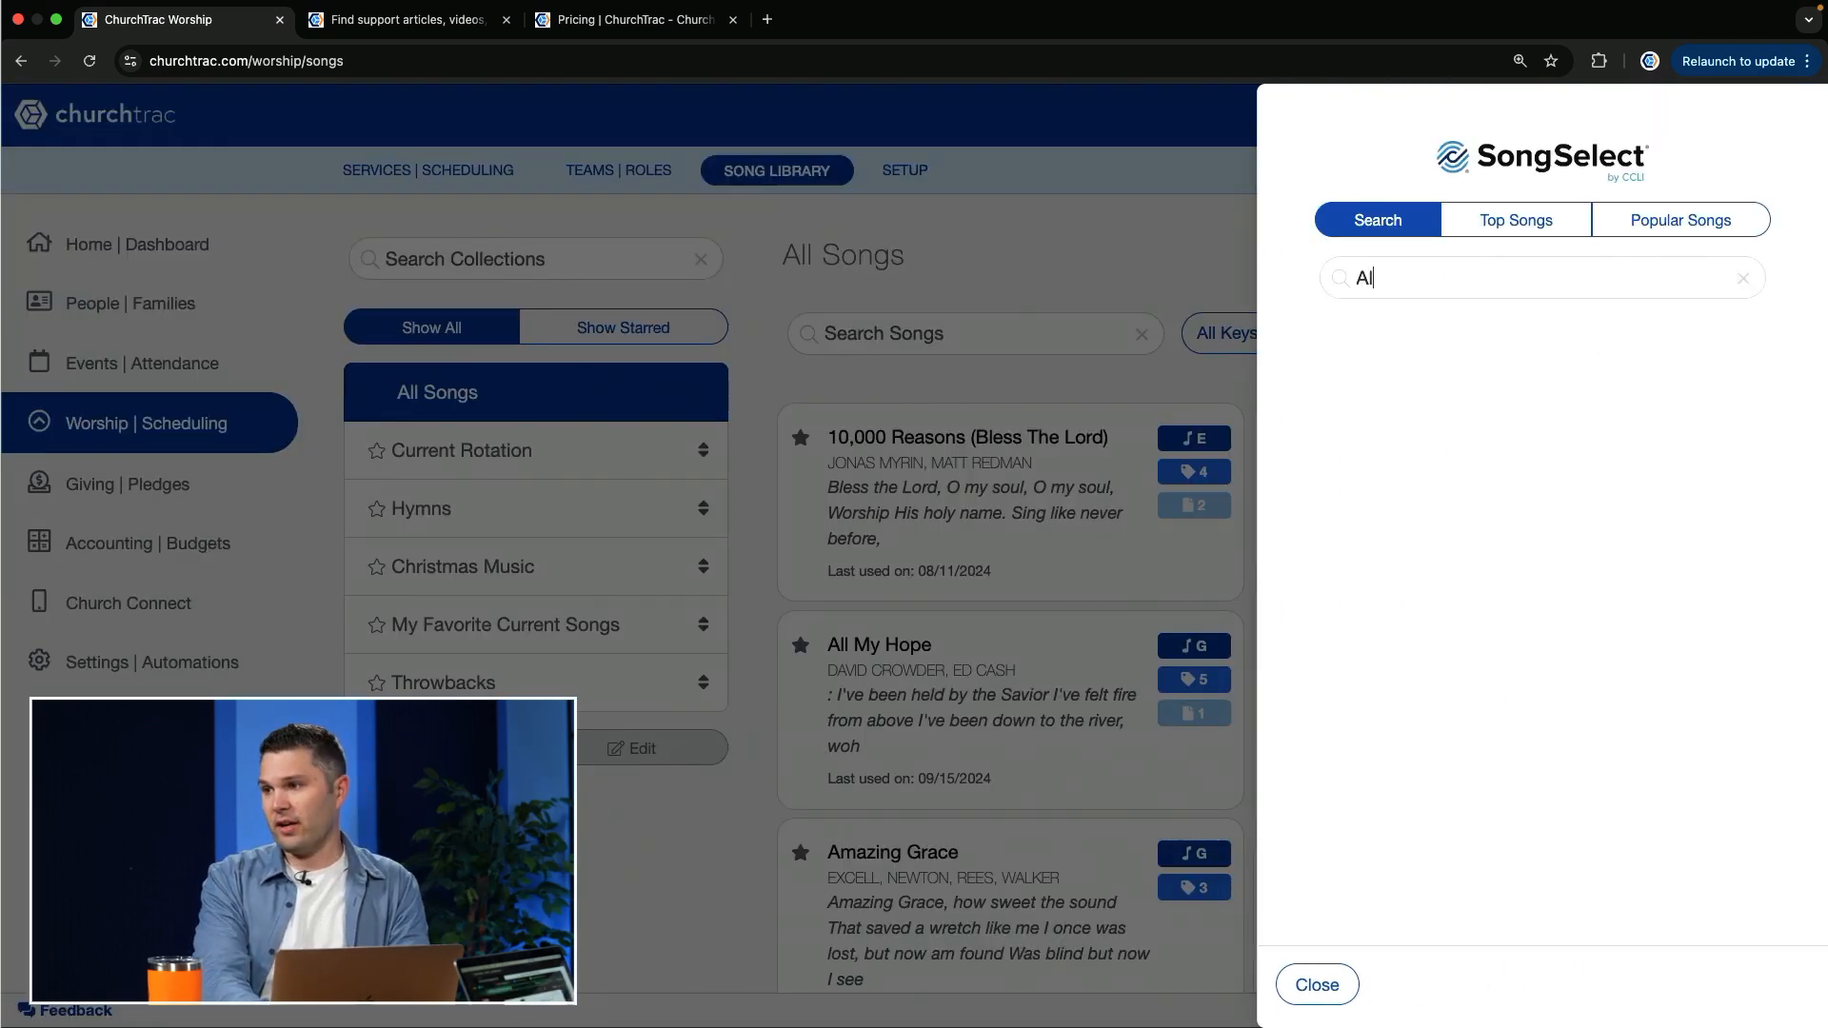
type("l my boast")
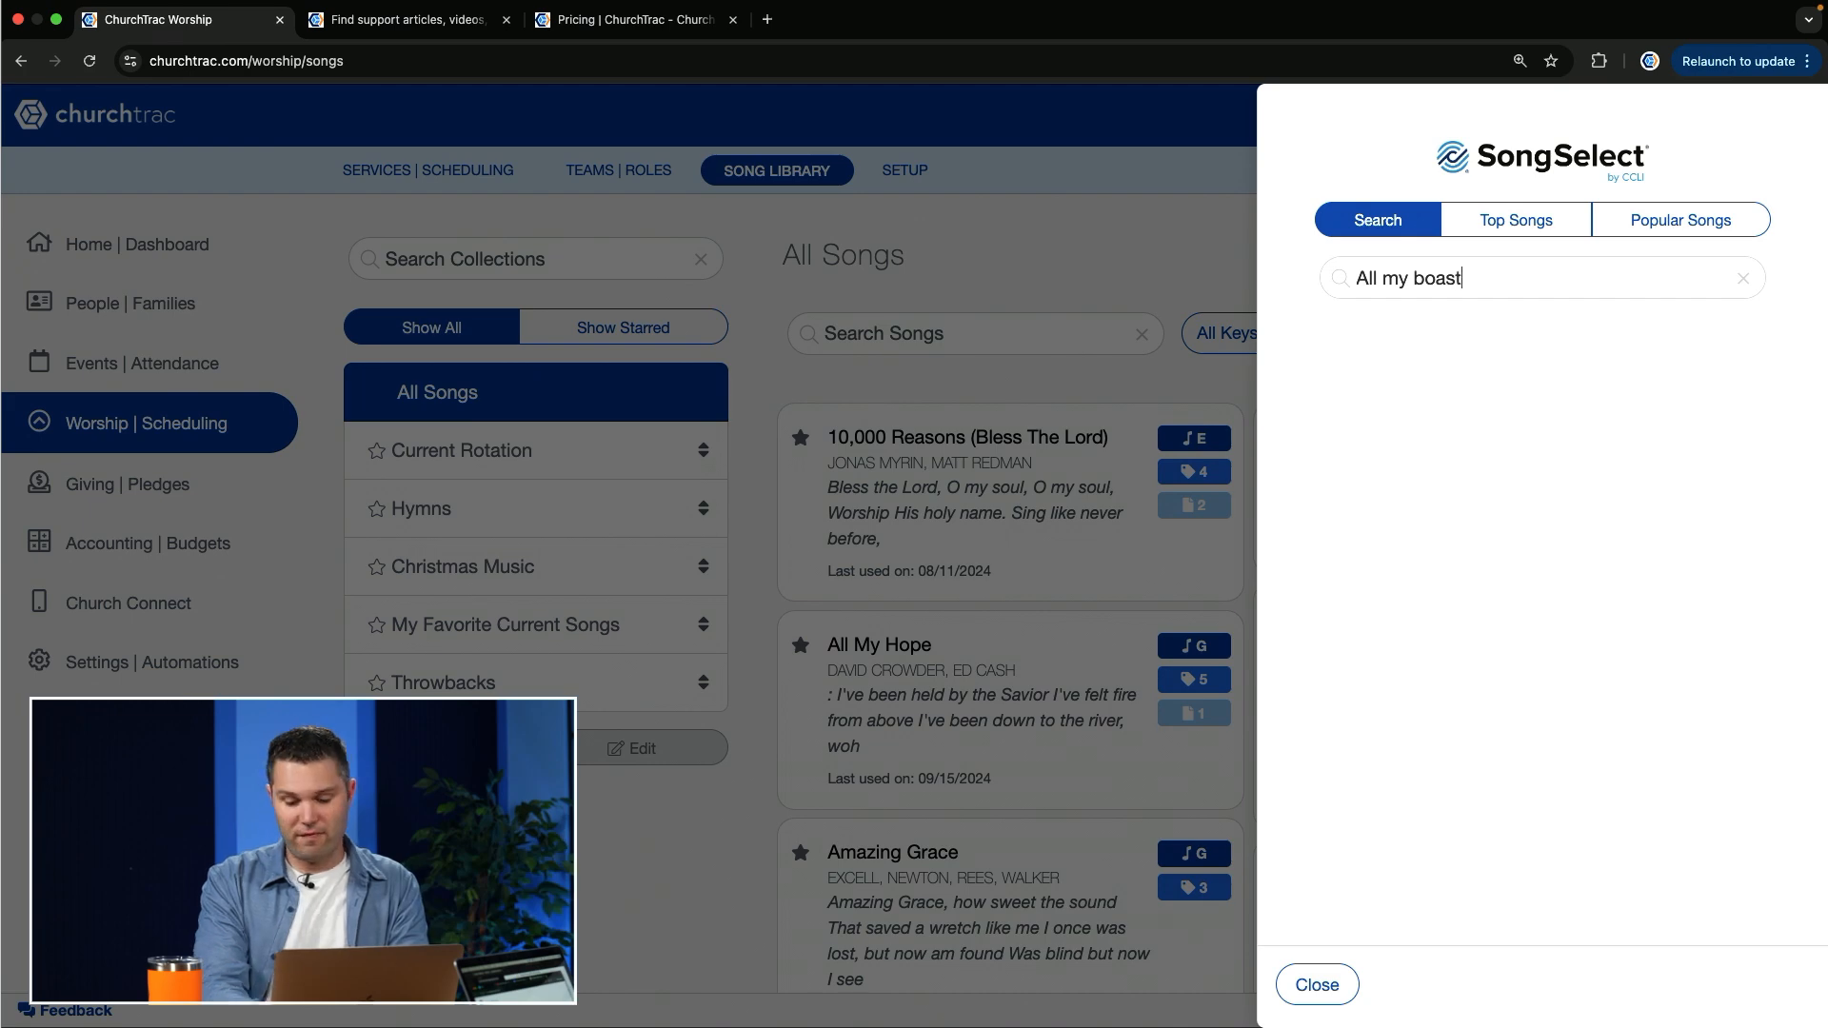
key("Return")
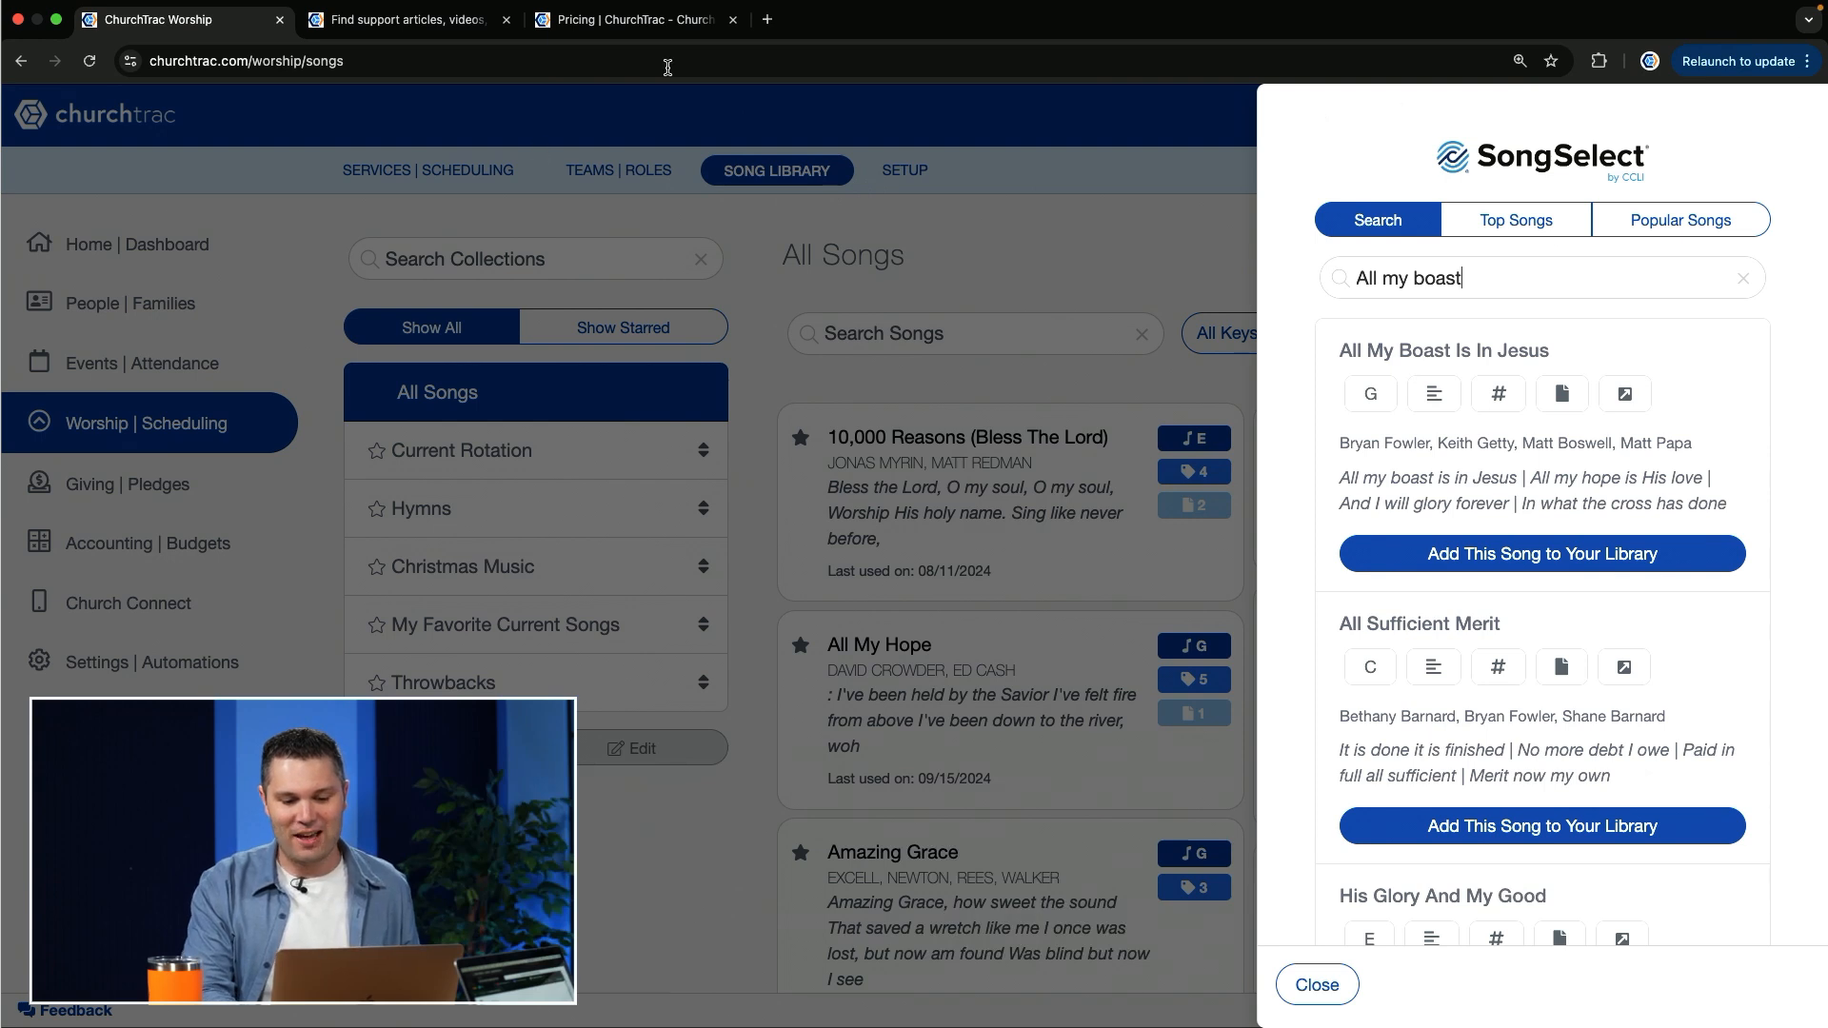
mouse_move(638, 5)
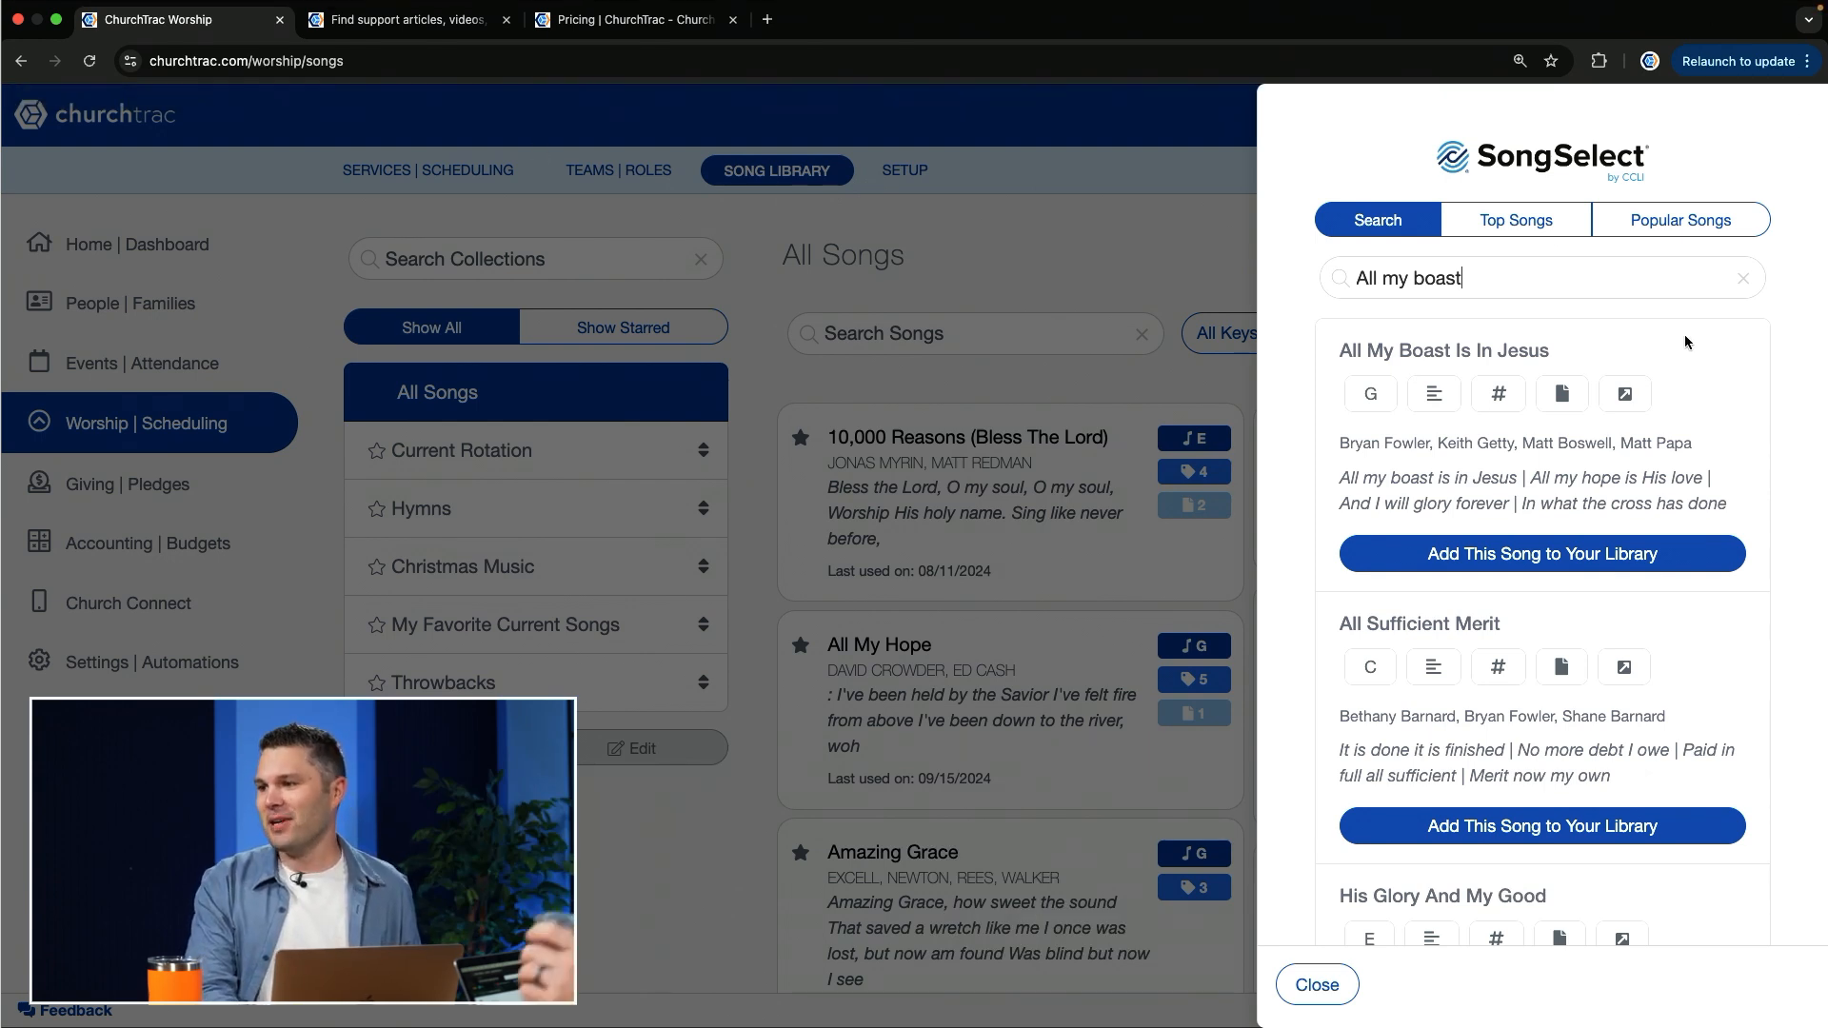
left_click(1598, 468)
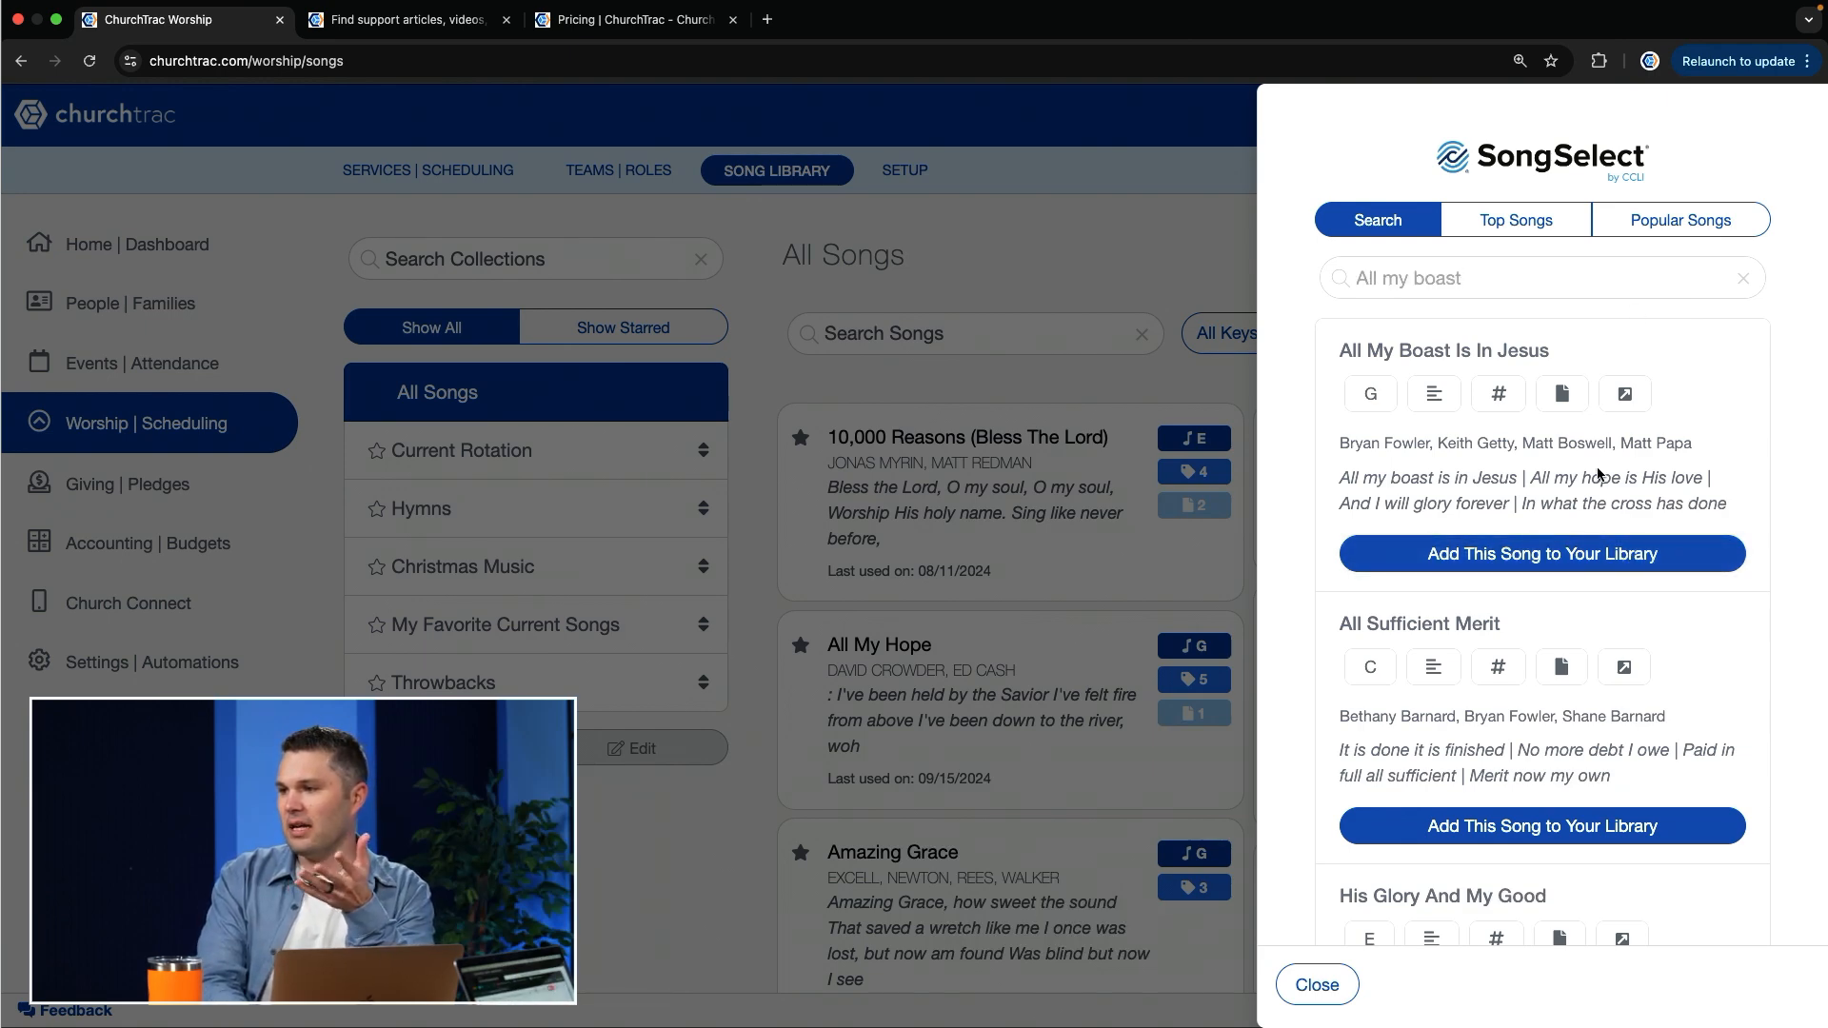
Step: Try importing All My Boast Is In Jesus from SongSelect again with the import key signature G, and leave SongSelect
left_click(1533, 562)
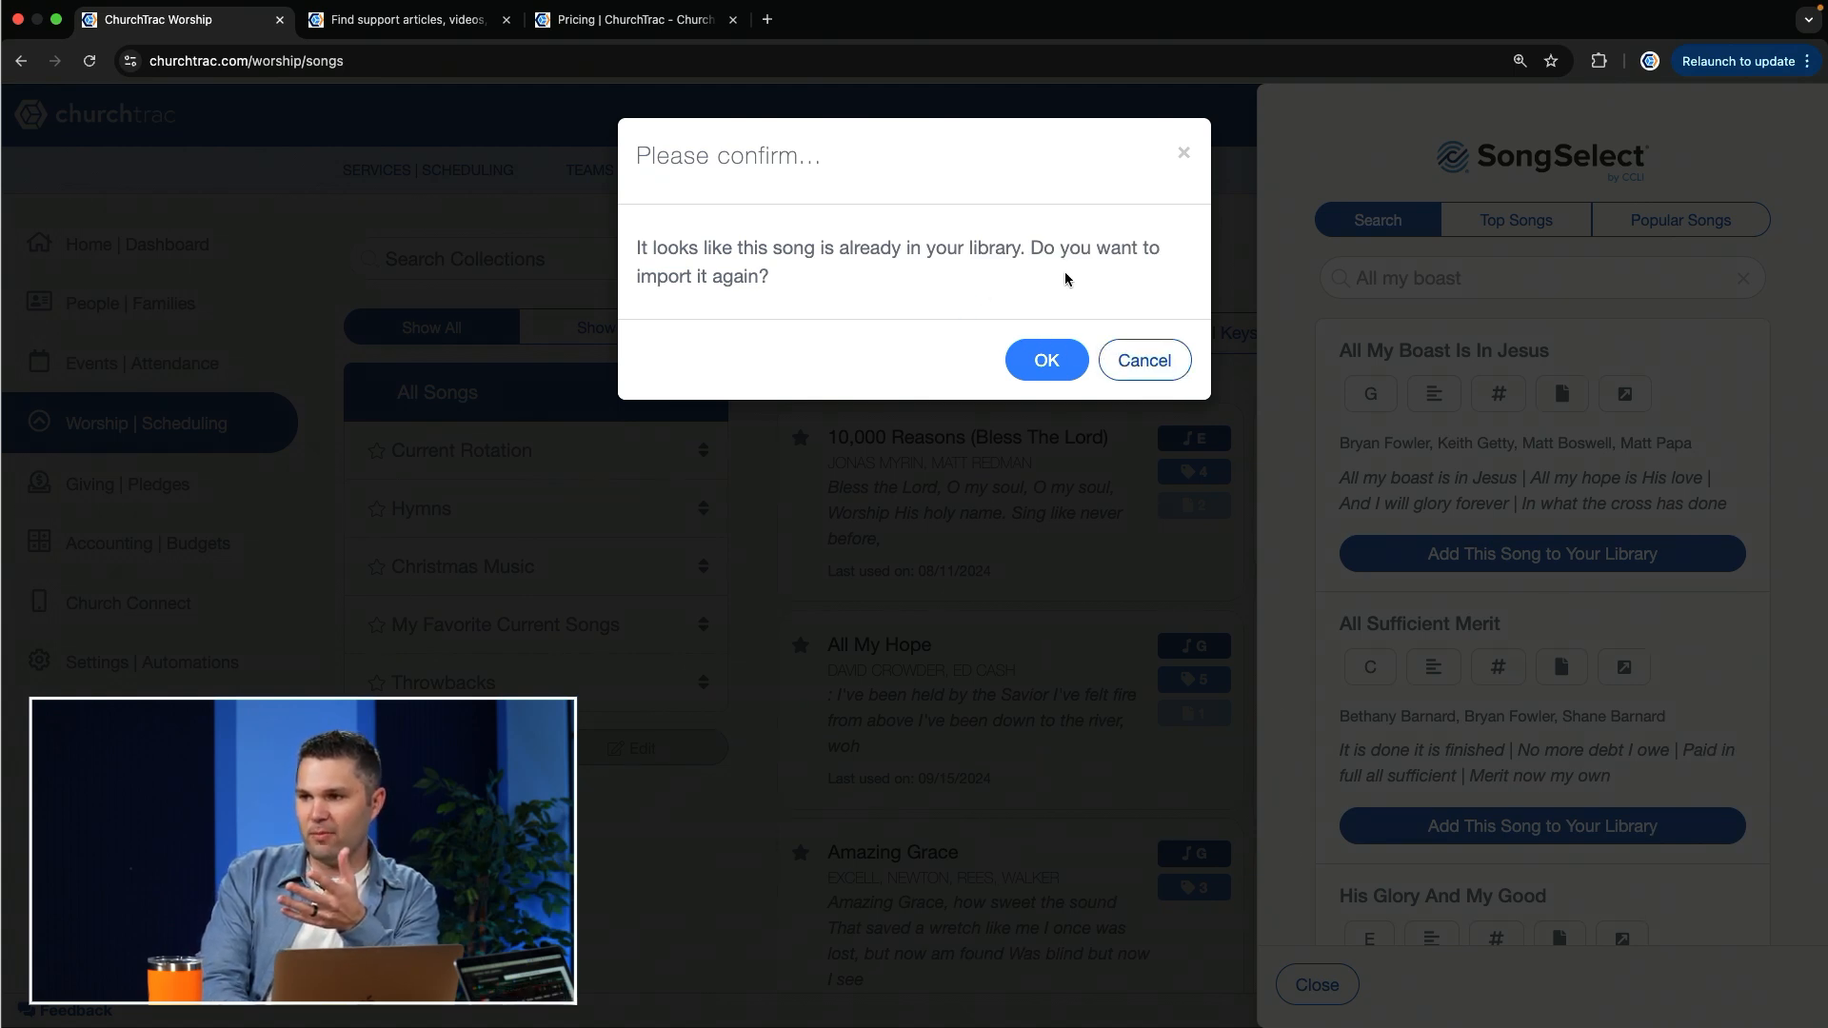
left_click(1055, 356)
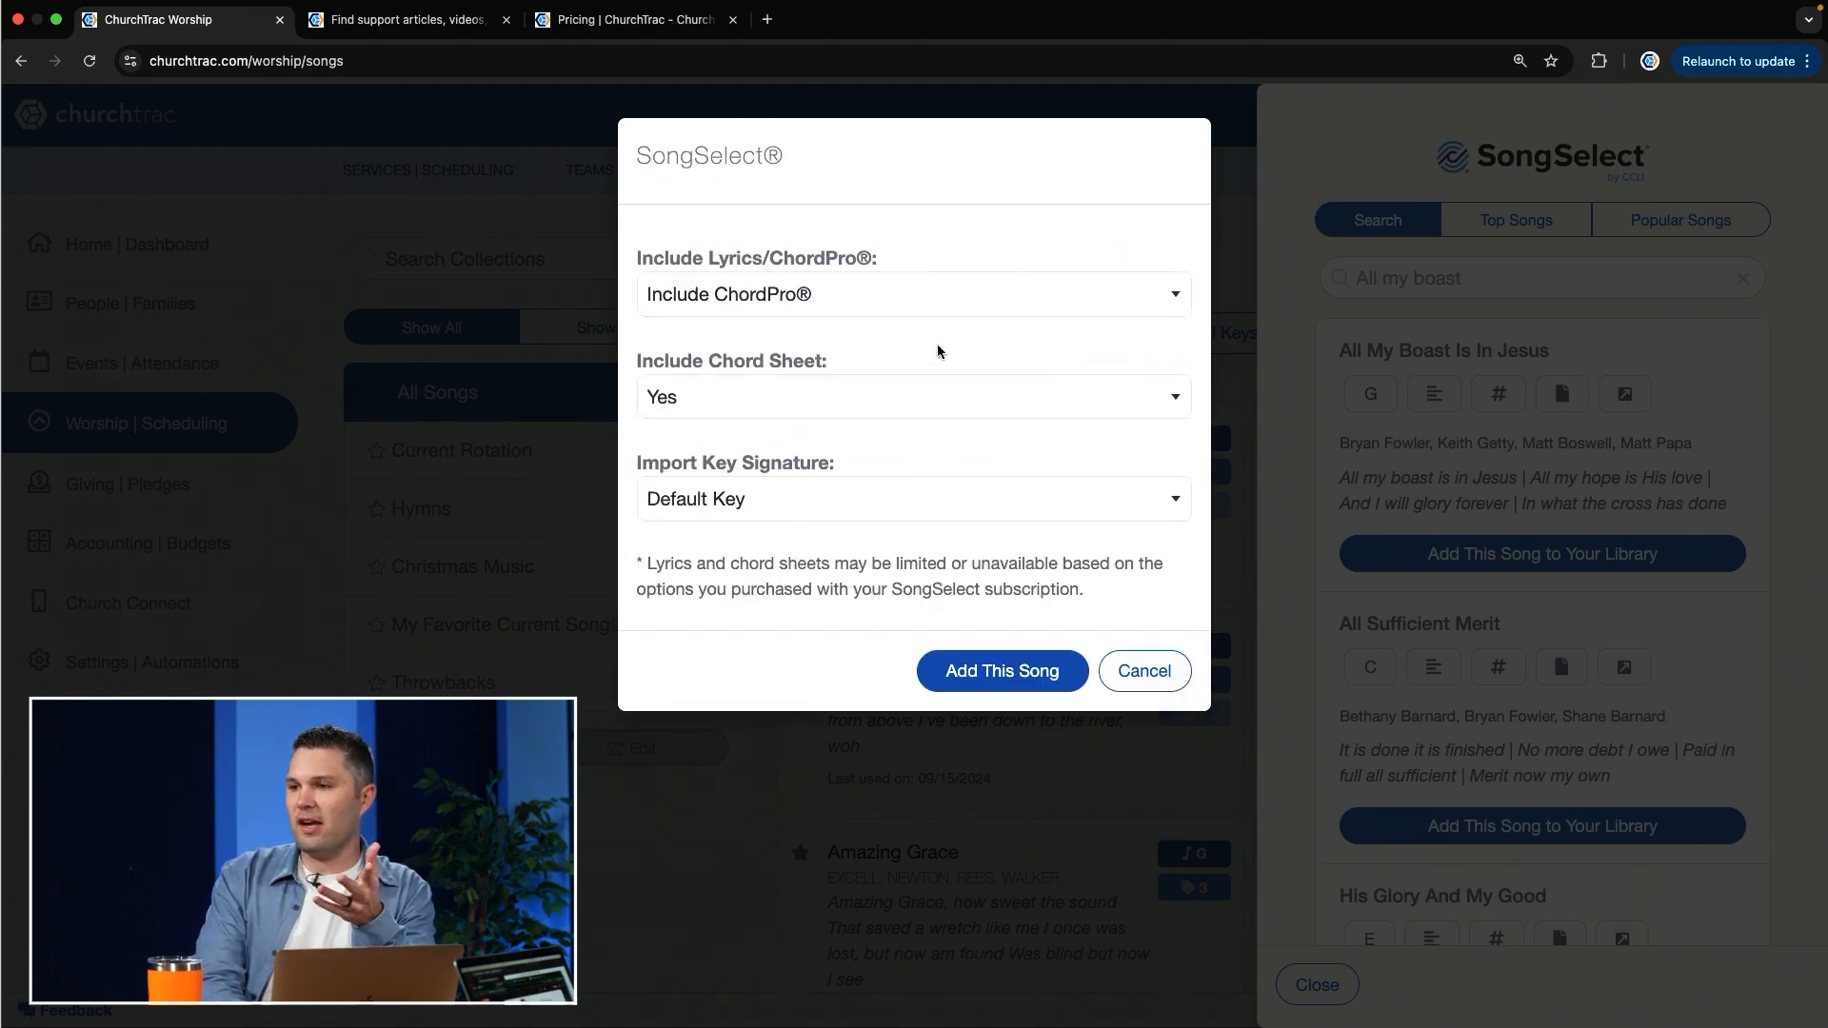
left_click(833, 499)
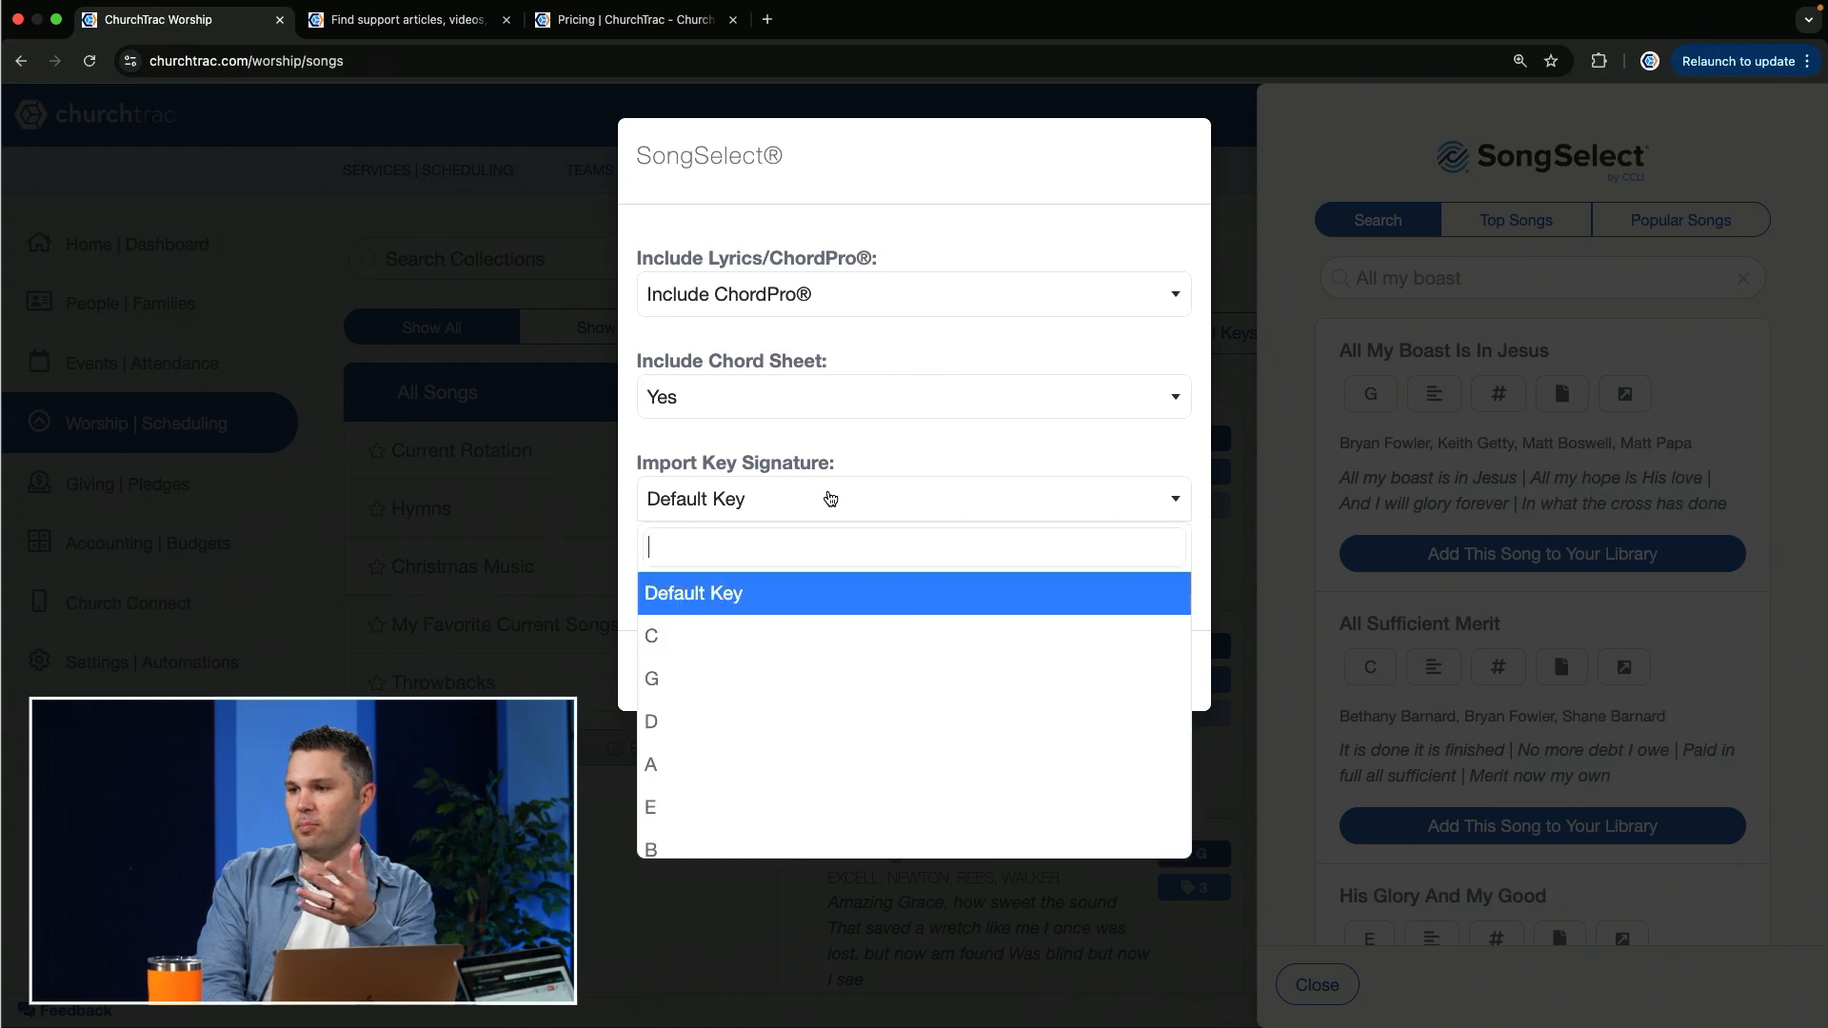
left_click(725, 689)
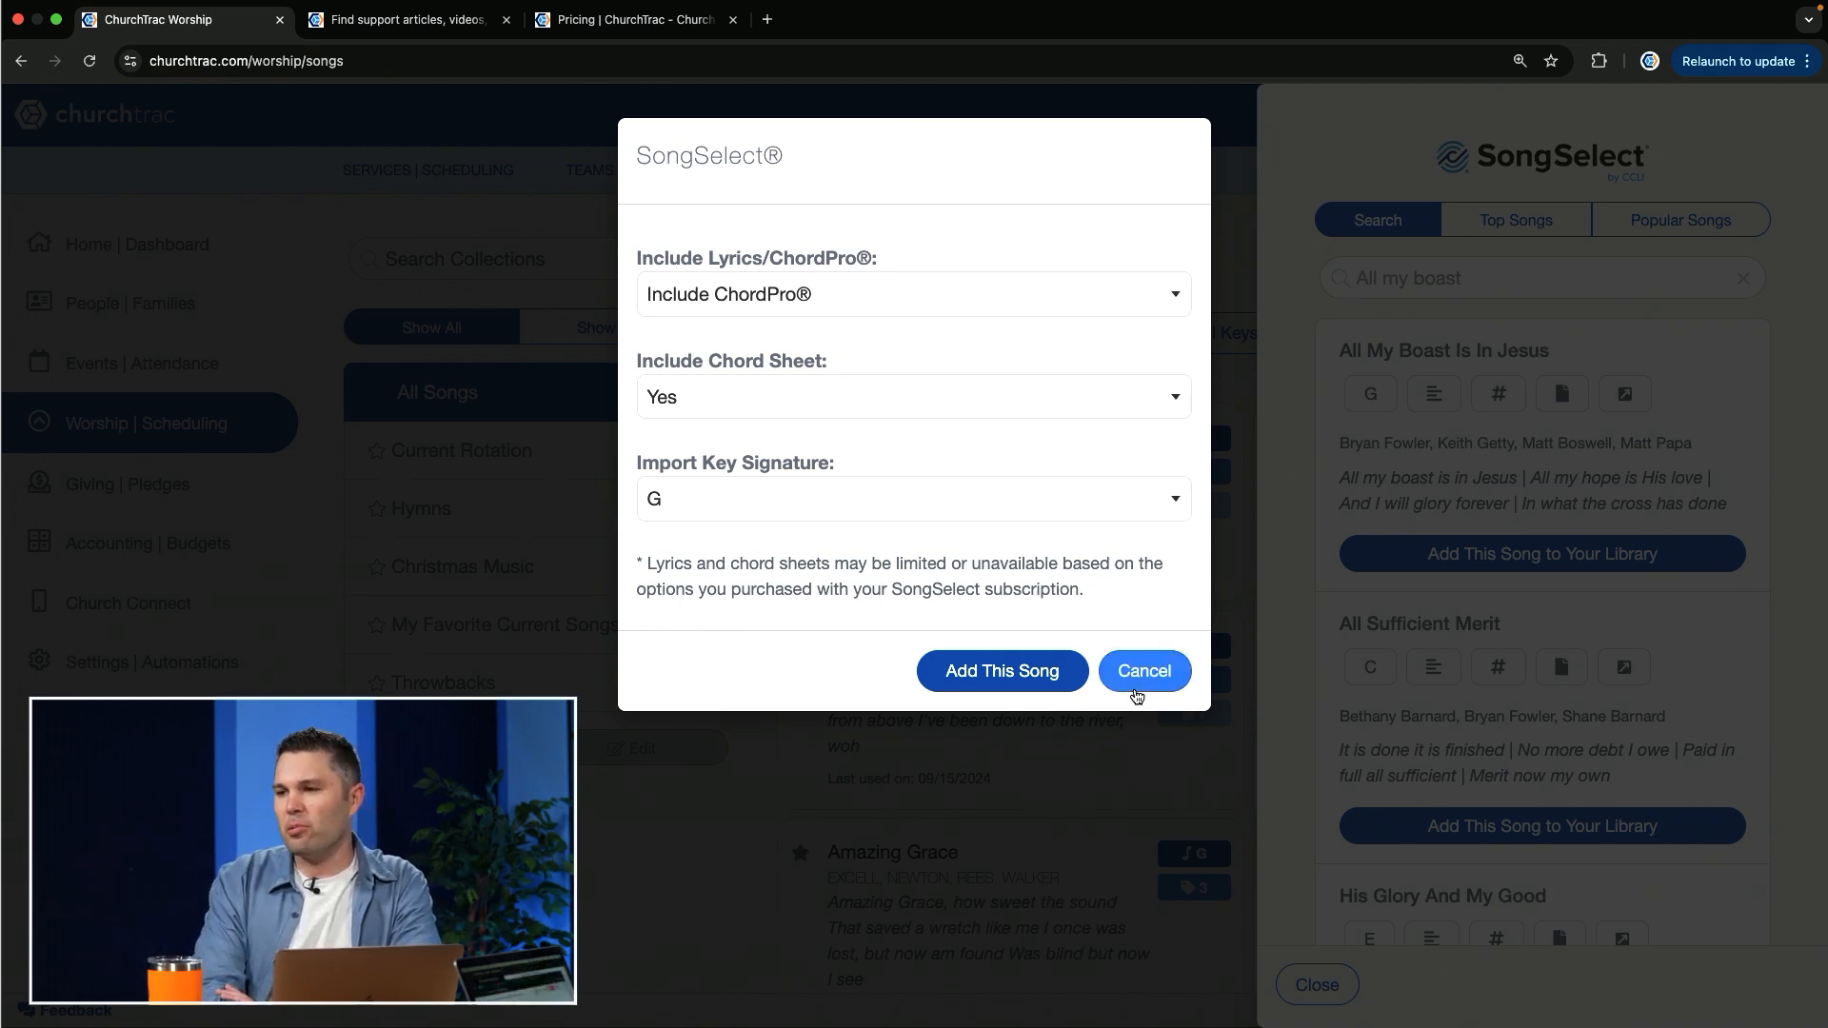
left_click(1145, 671)
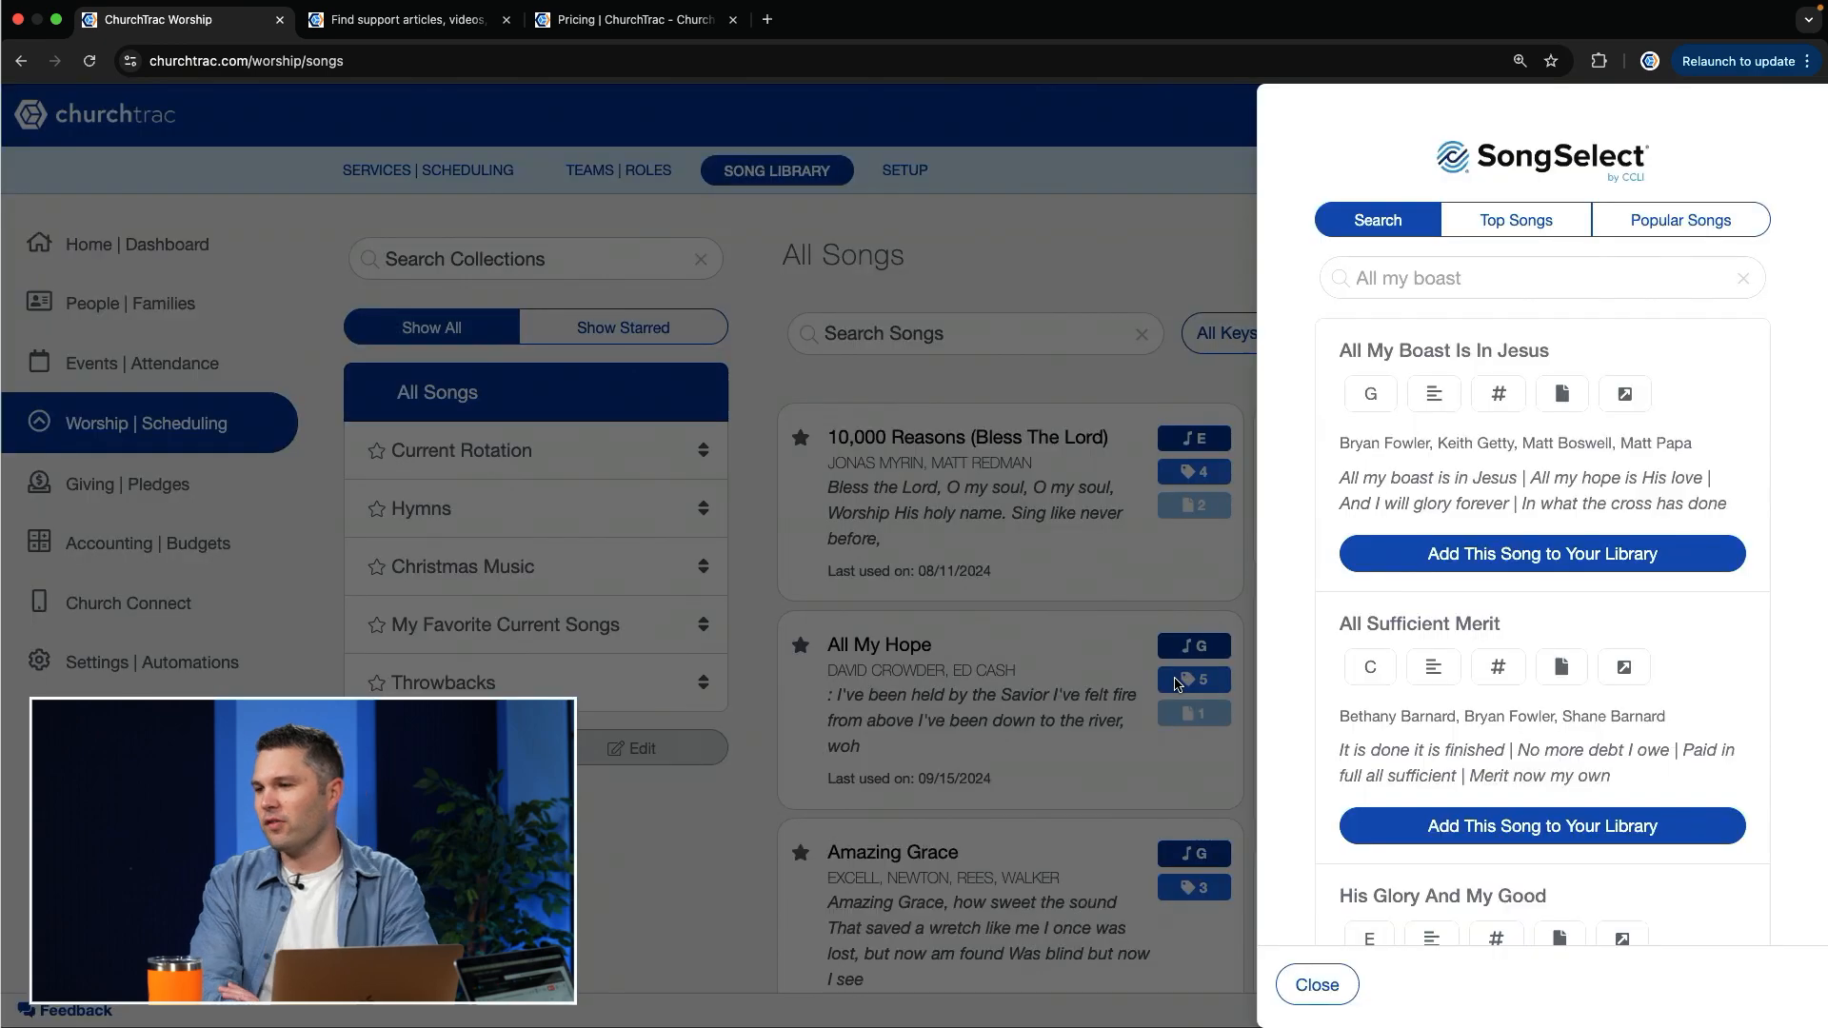
left_click(1316, 984)
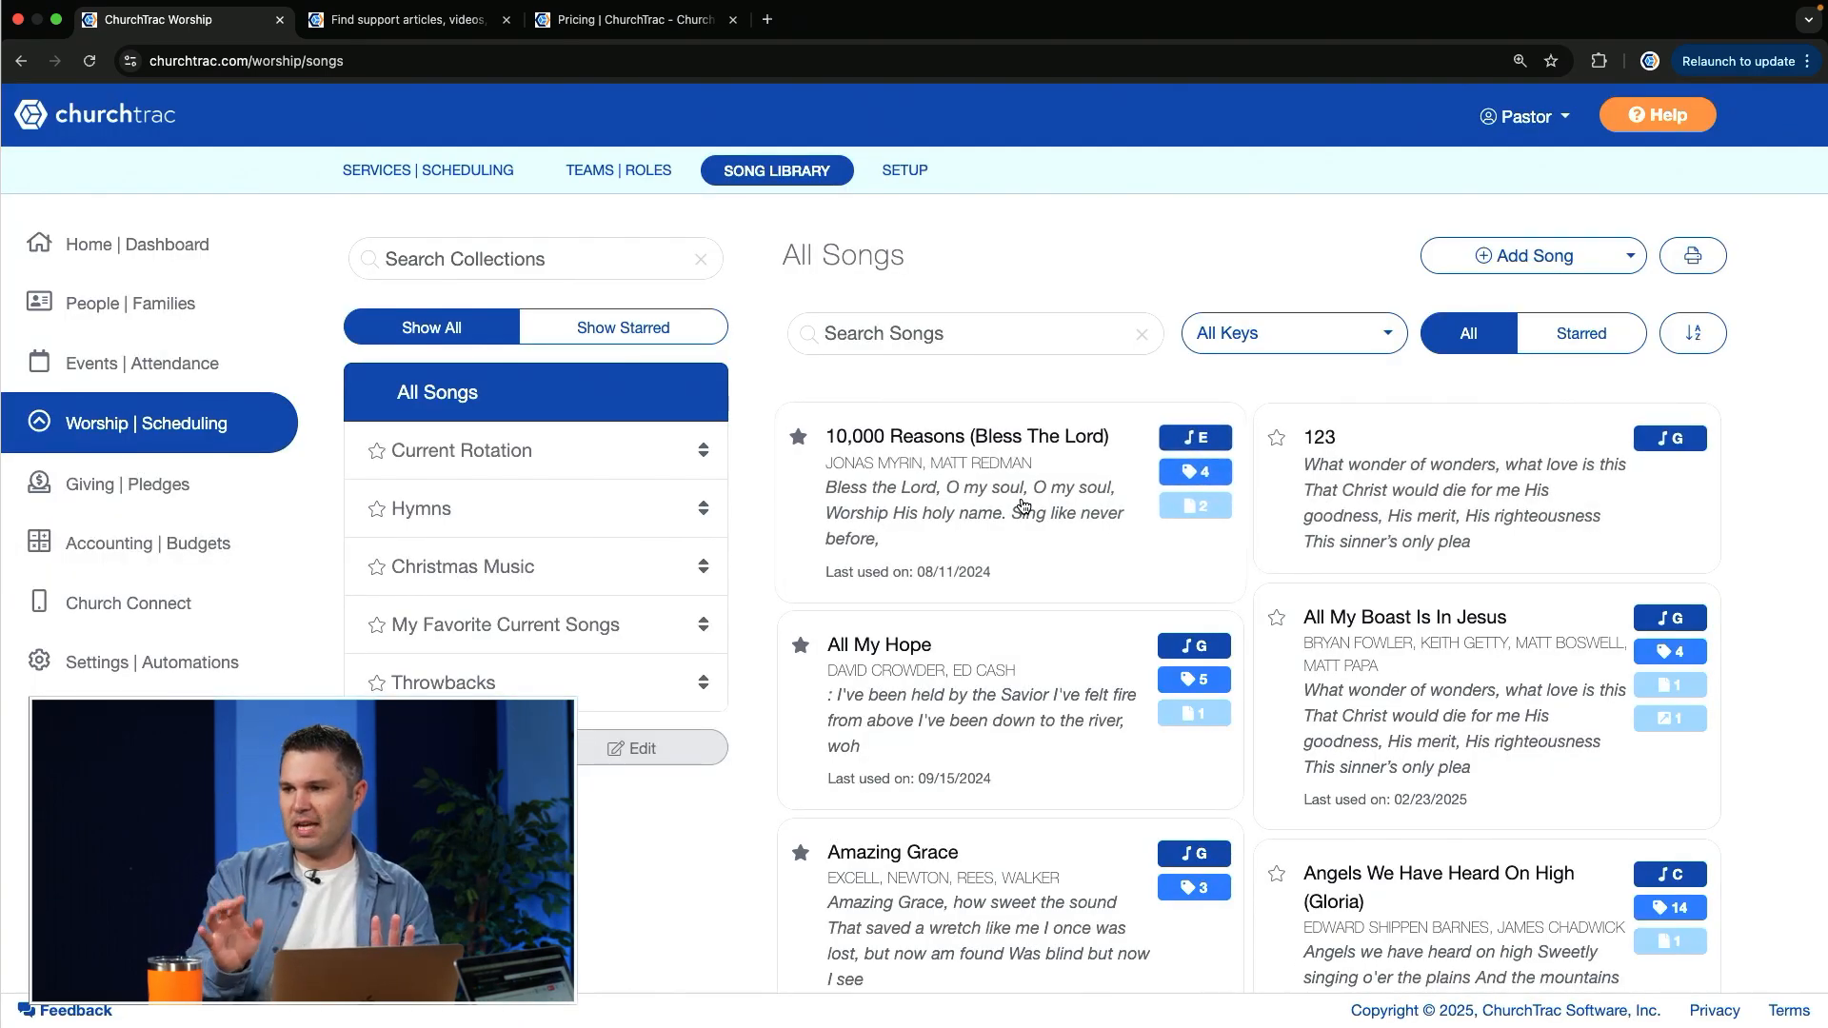
Step: Open the details of 10,000 Reasons (Bless The Lord) and view its external link entry without adding a link
left_click(1066, 541)
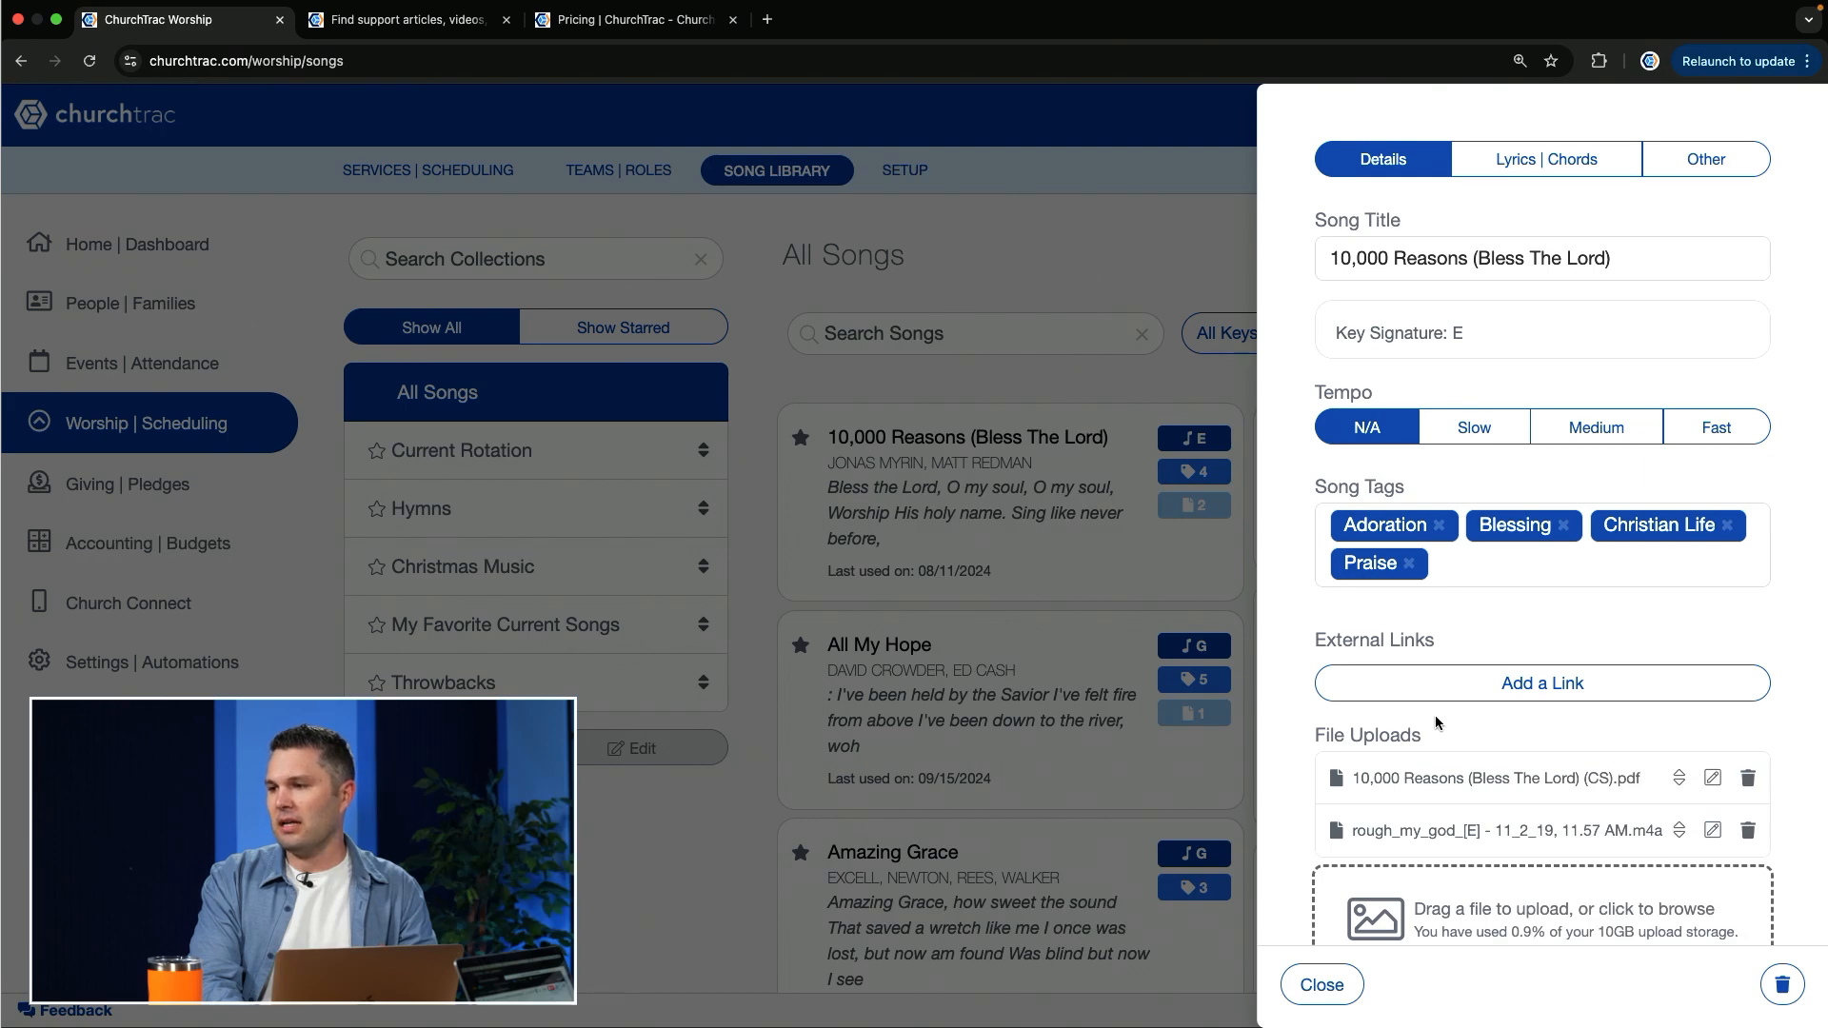
scroll(1436, 716, "down", 1)
left_click(1567, 653)
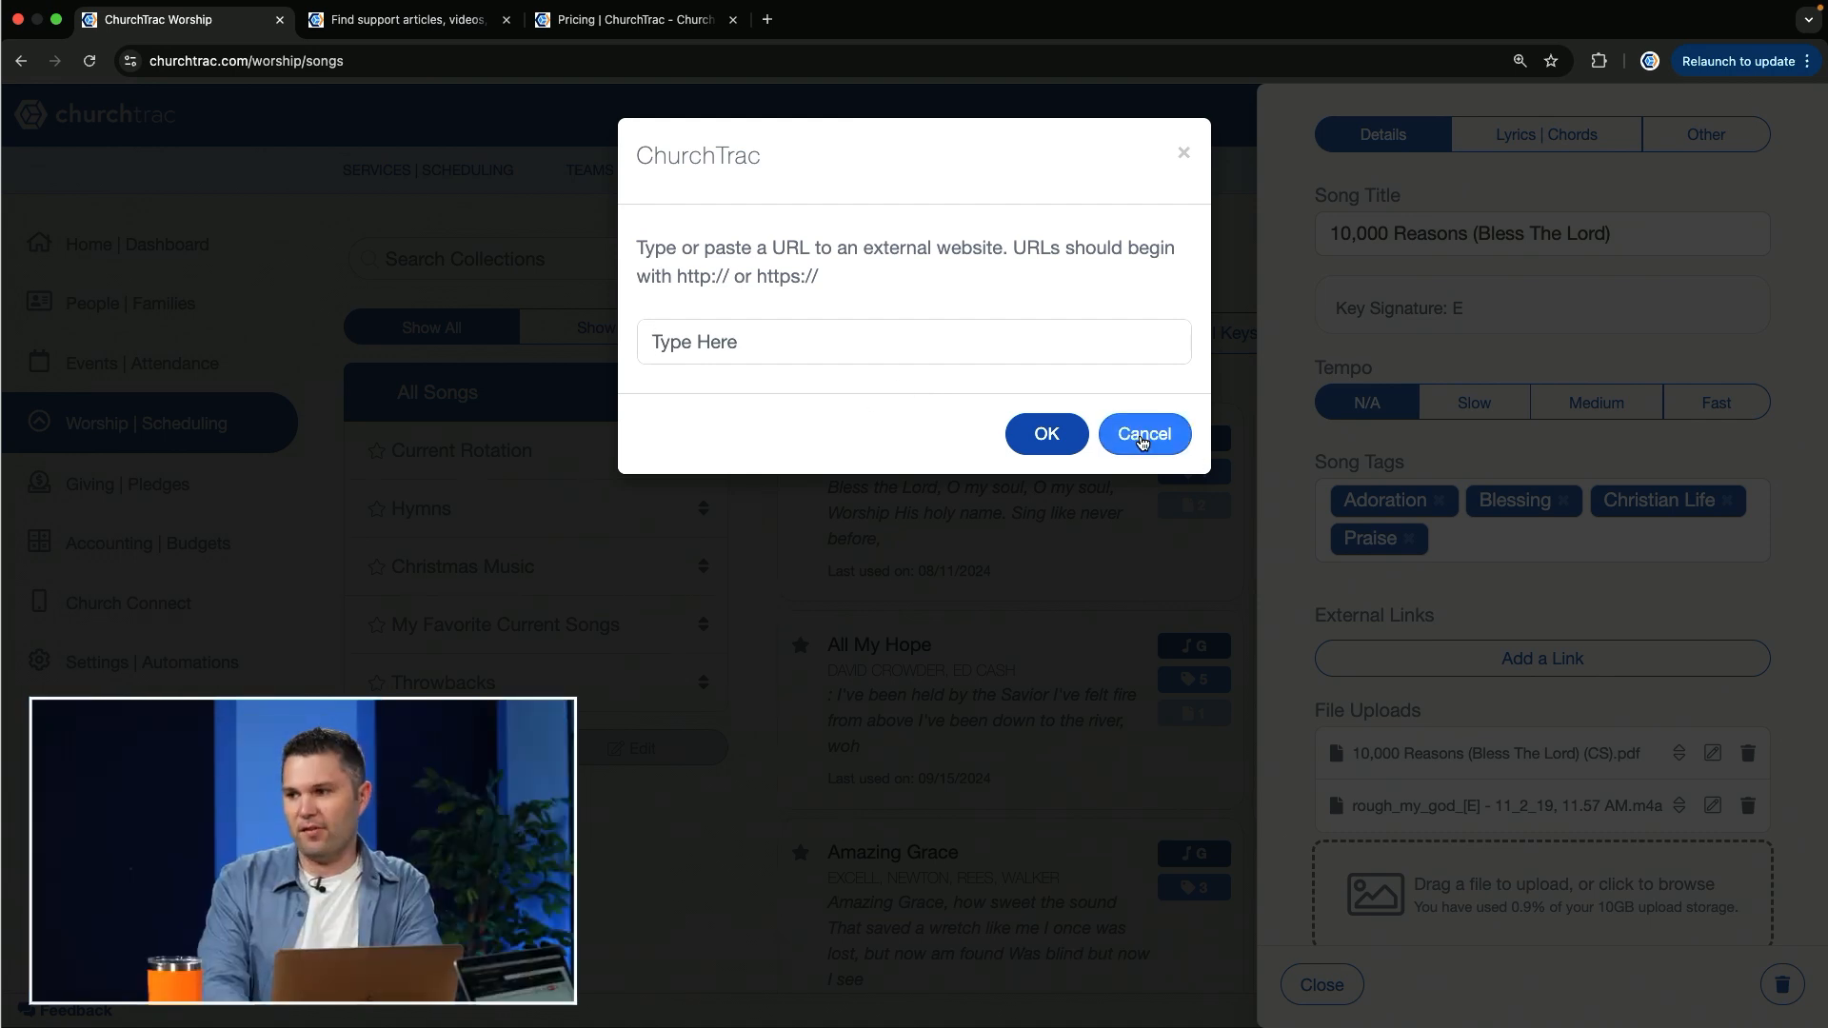
left_click(1141, 438)
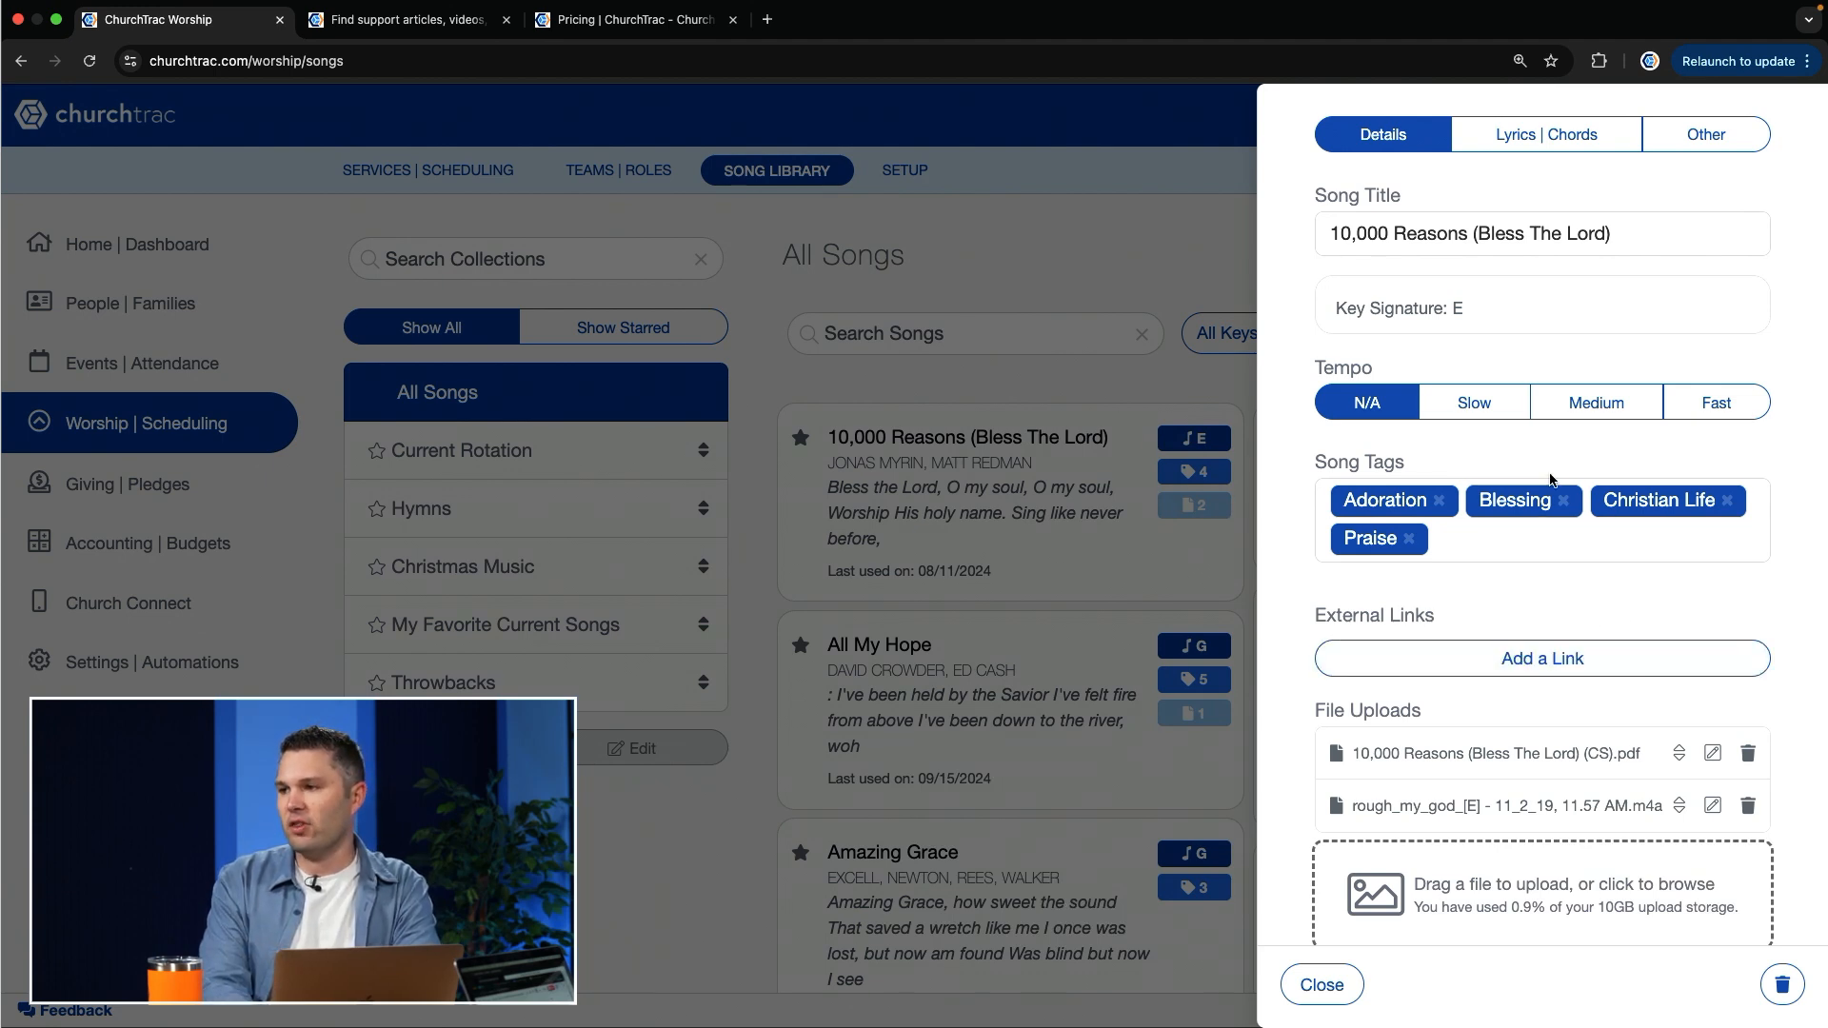
Step: Transpose the lyrics and chords of 10,000 Reasons to G in the printable one-column view, and close the song
left_click(1559, 148)
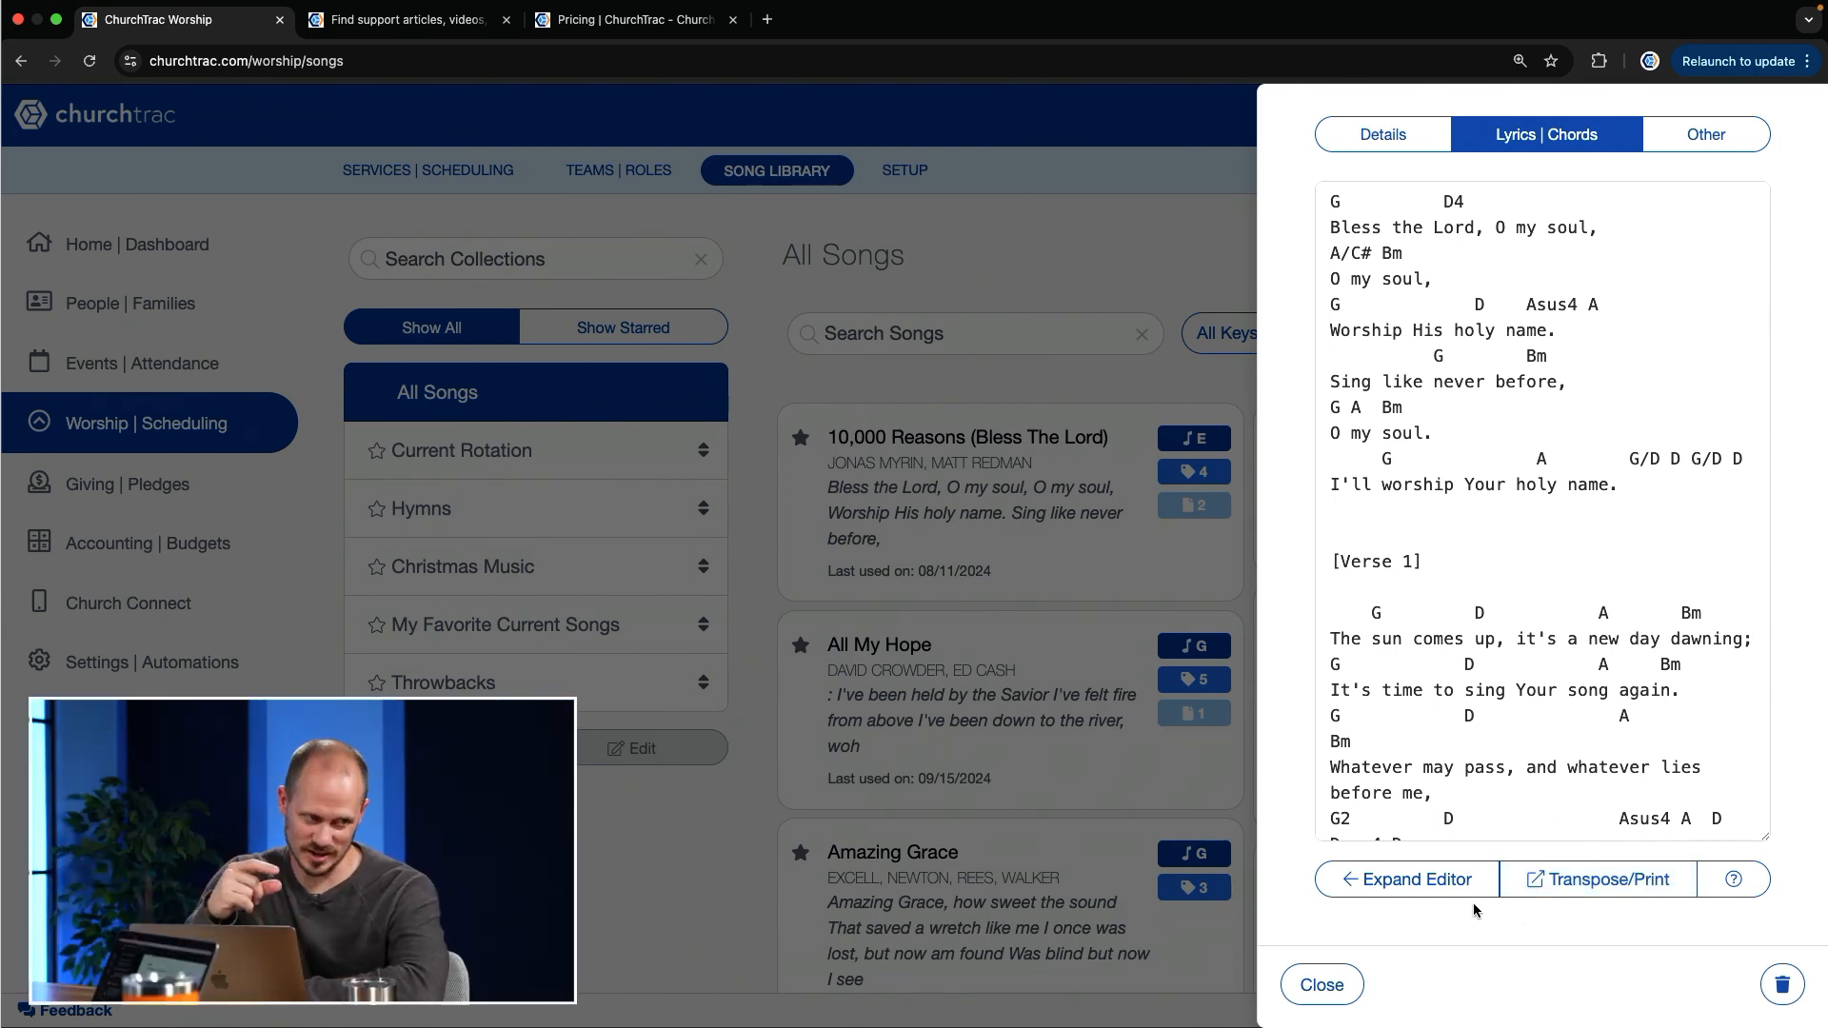
left_click(1524, 878)
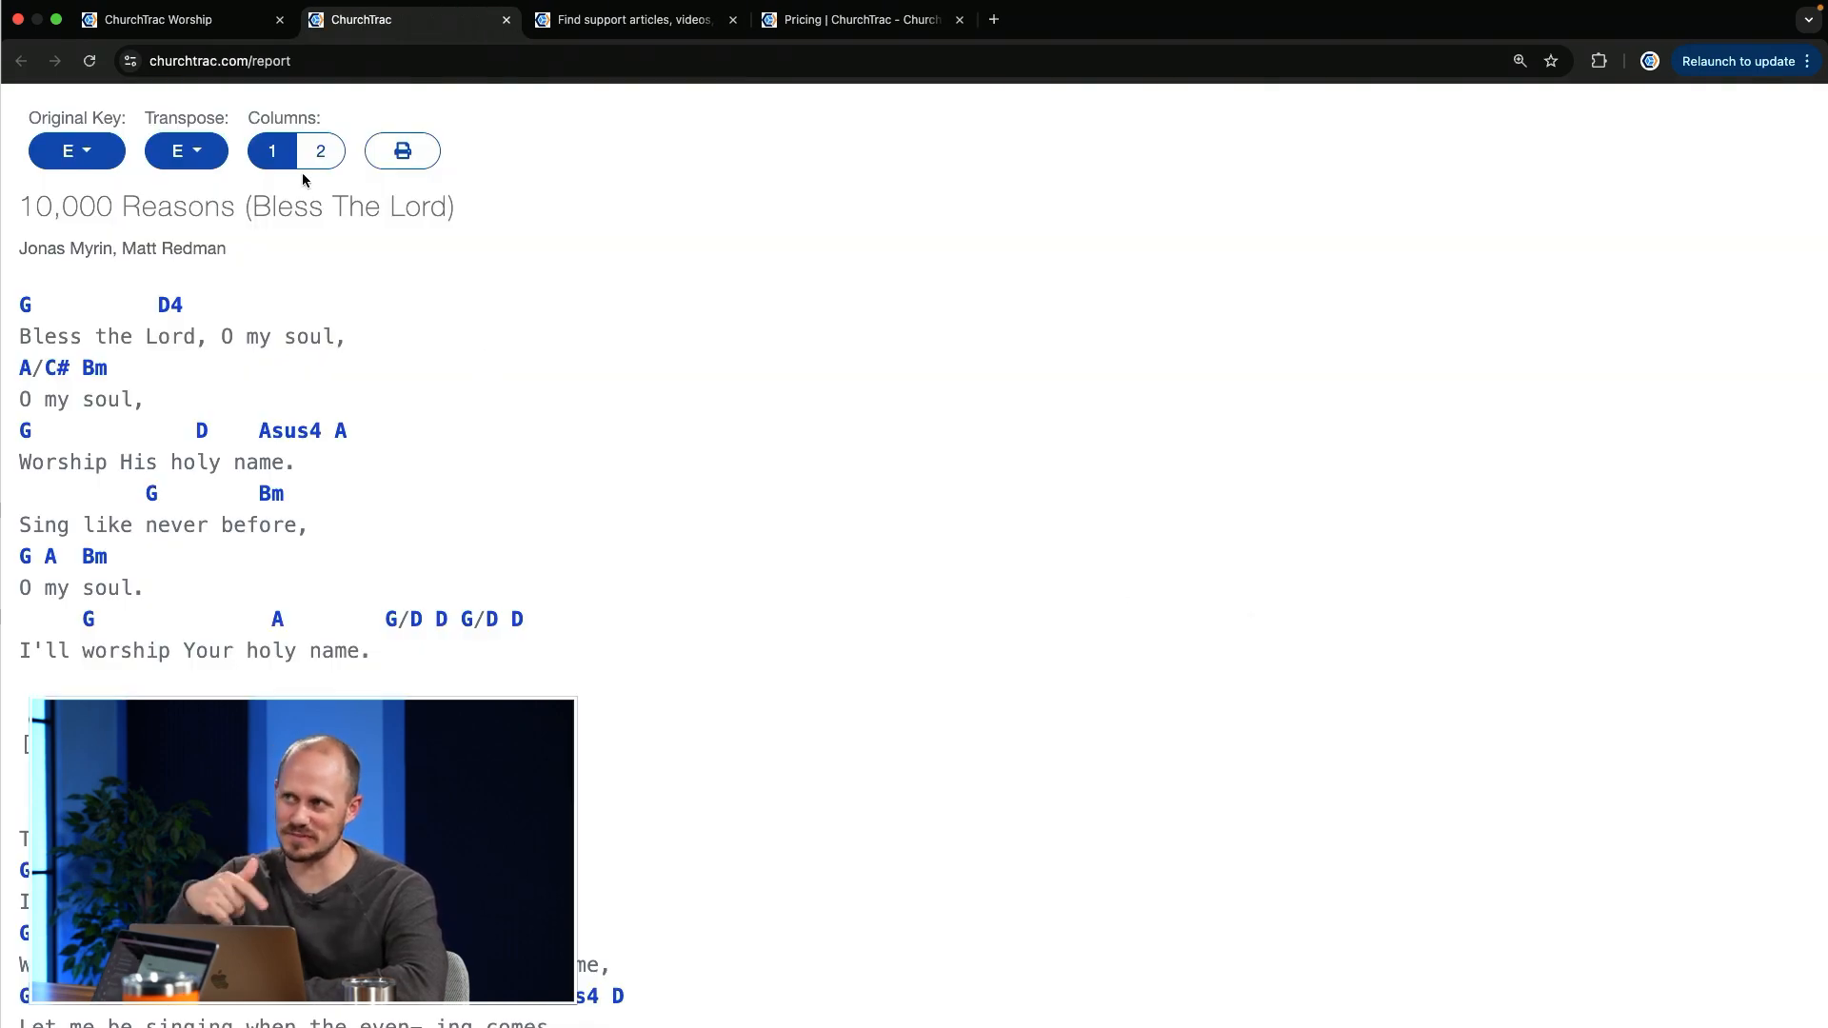
left_click(193, 164)
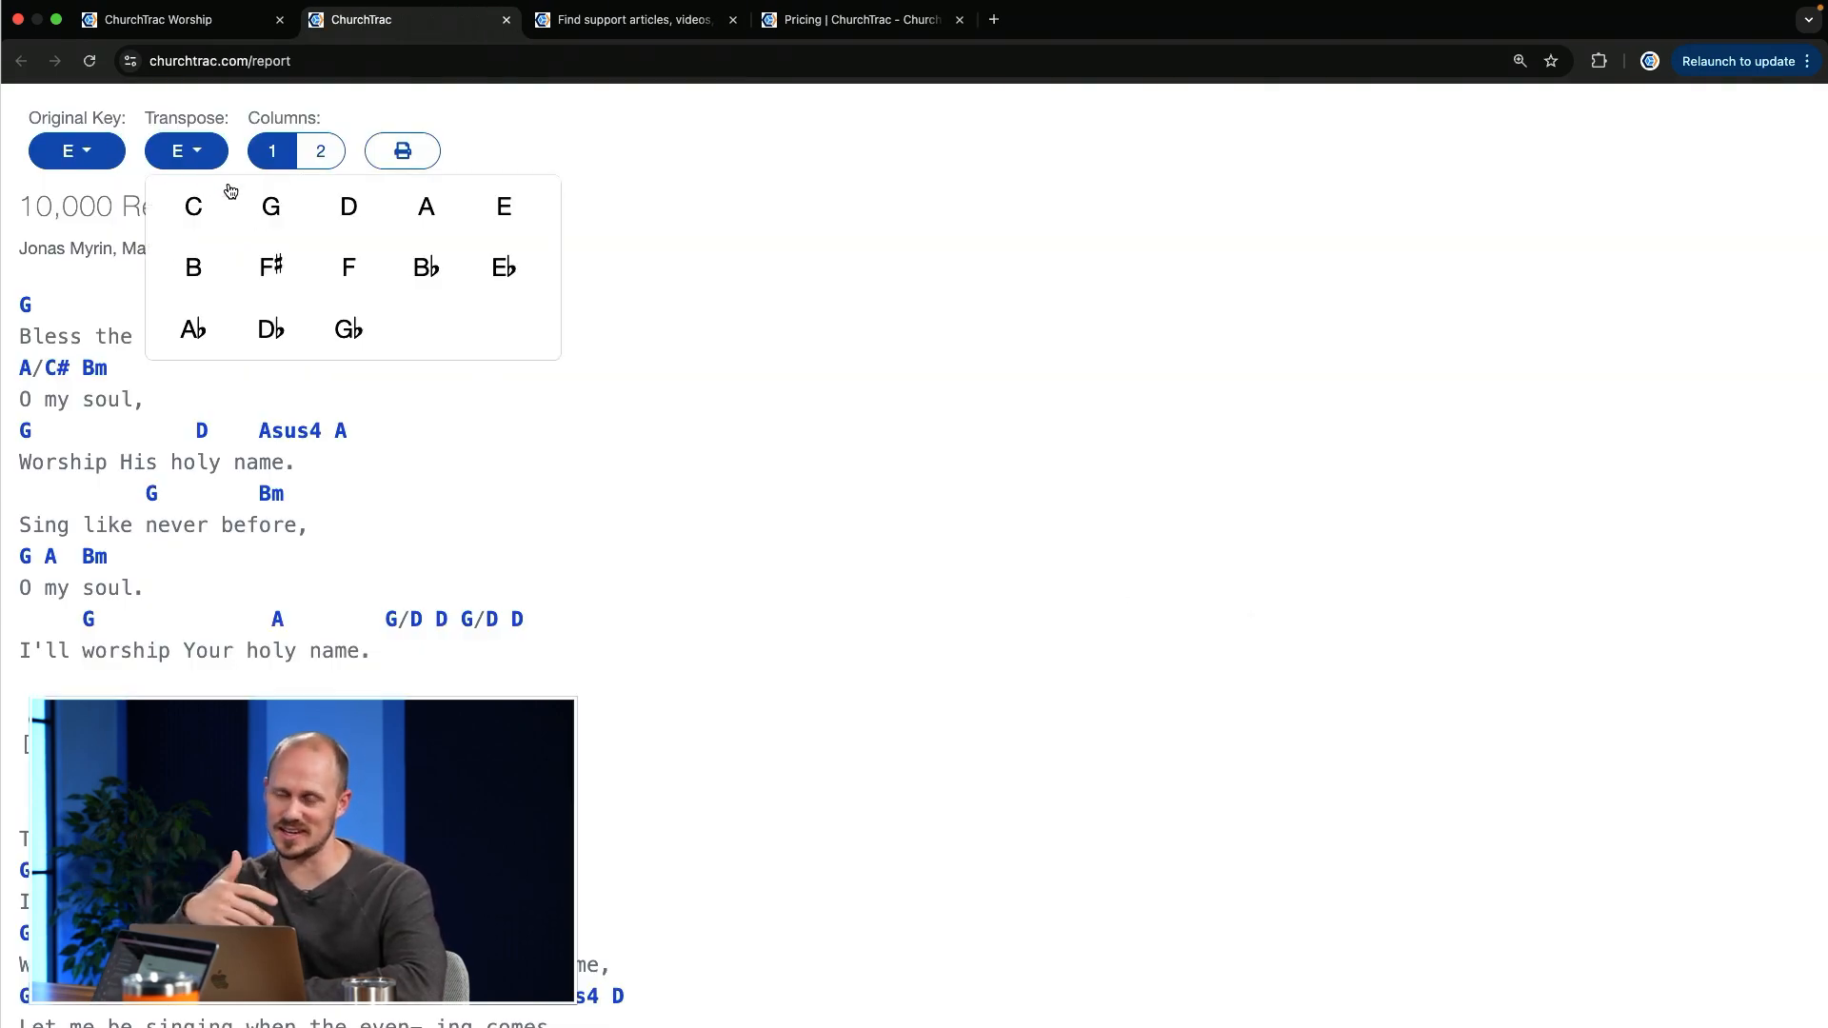
left_click(271, 206)
left_click(341, 155)
left_click(280, 154)
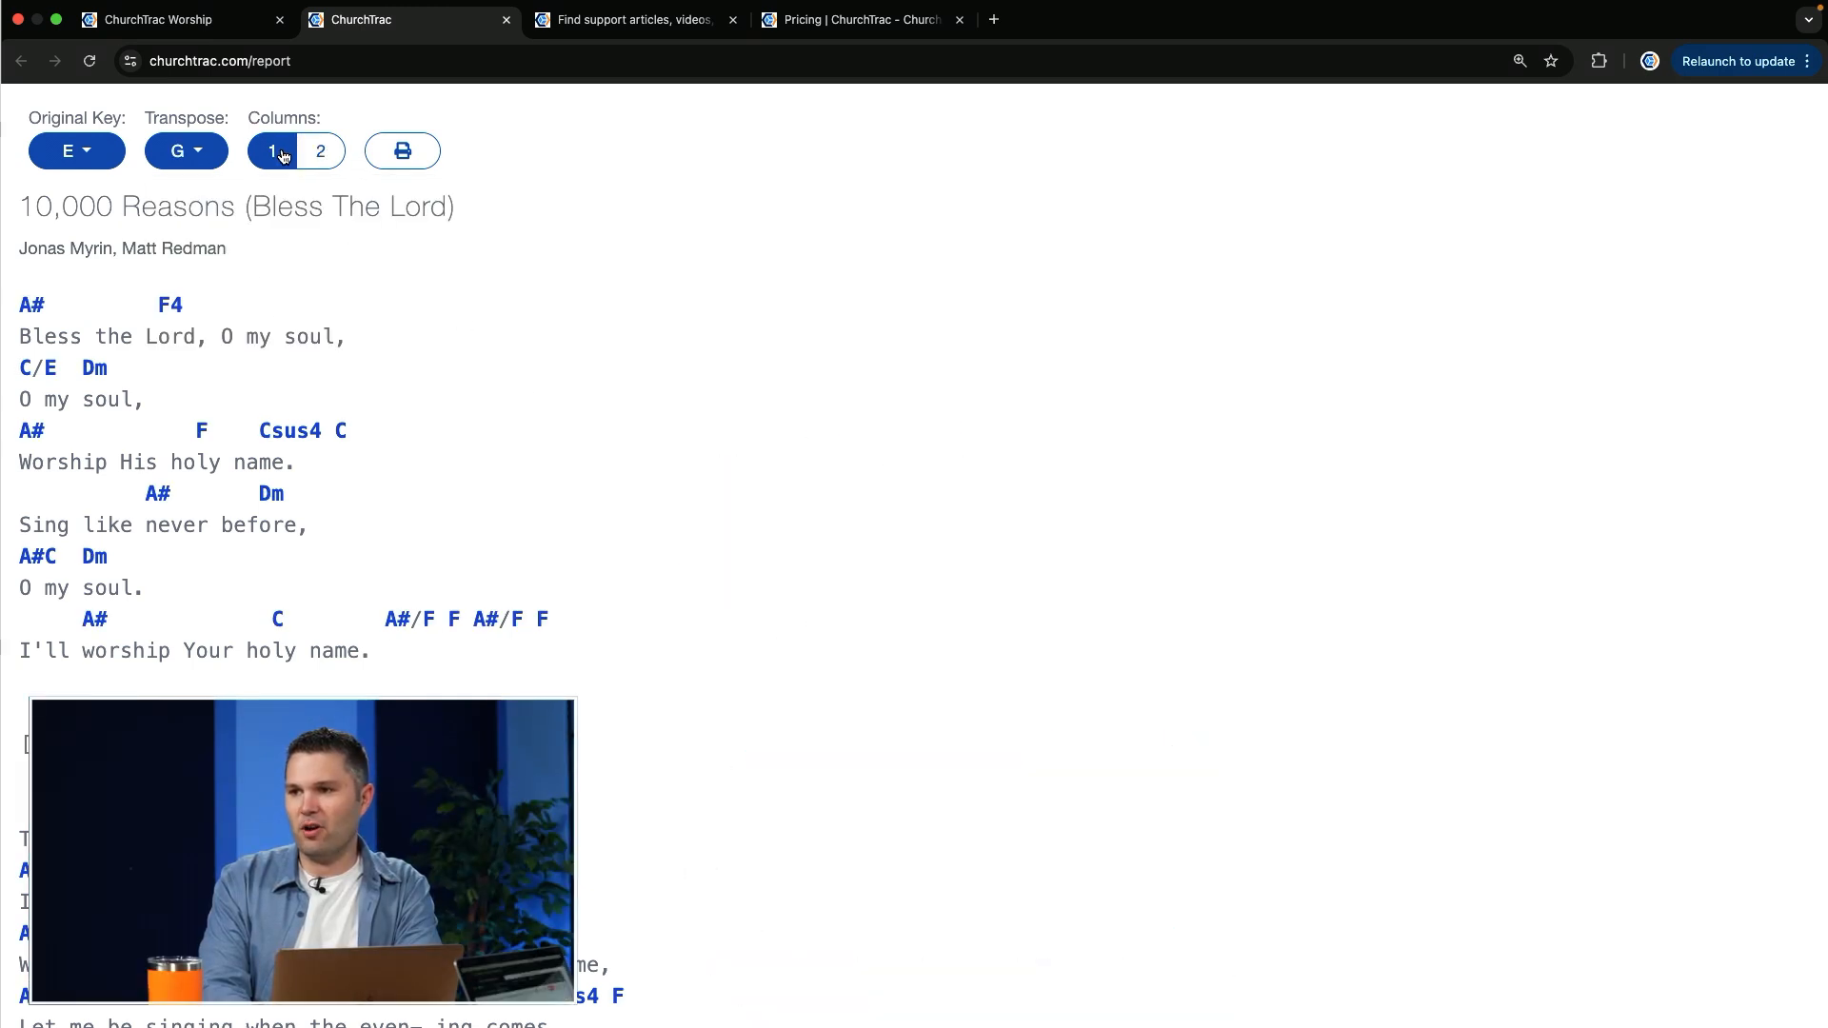
left_click(175, 32)
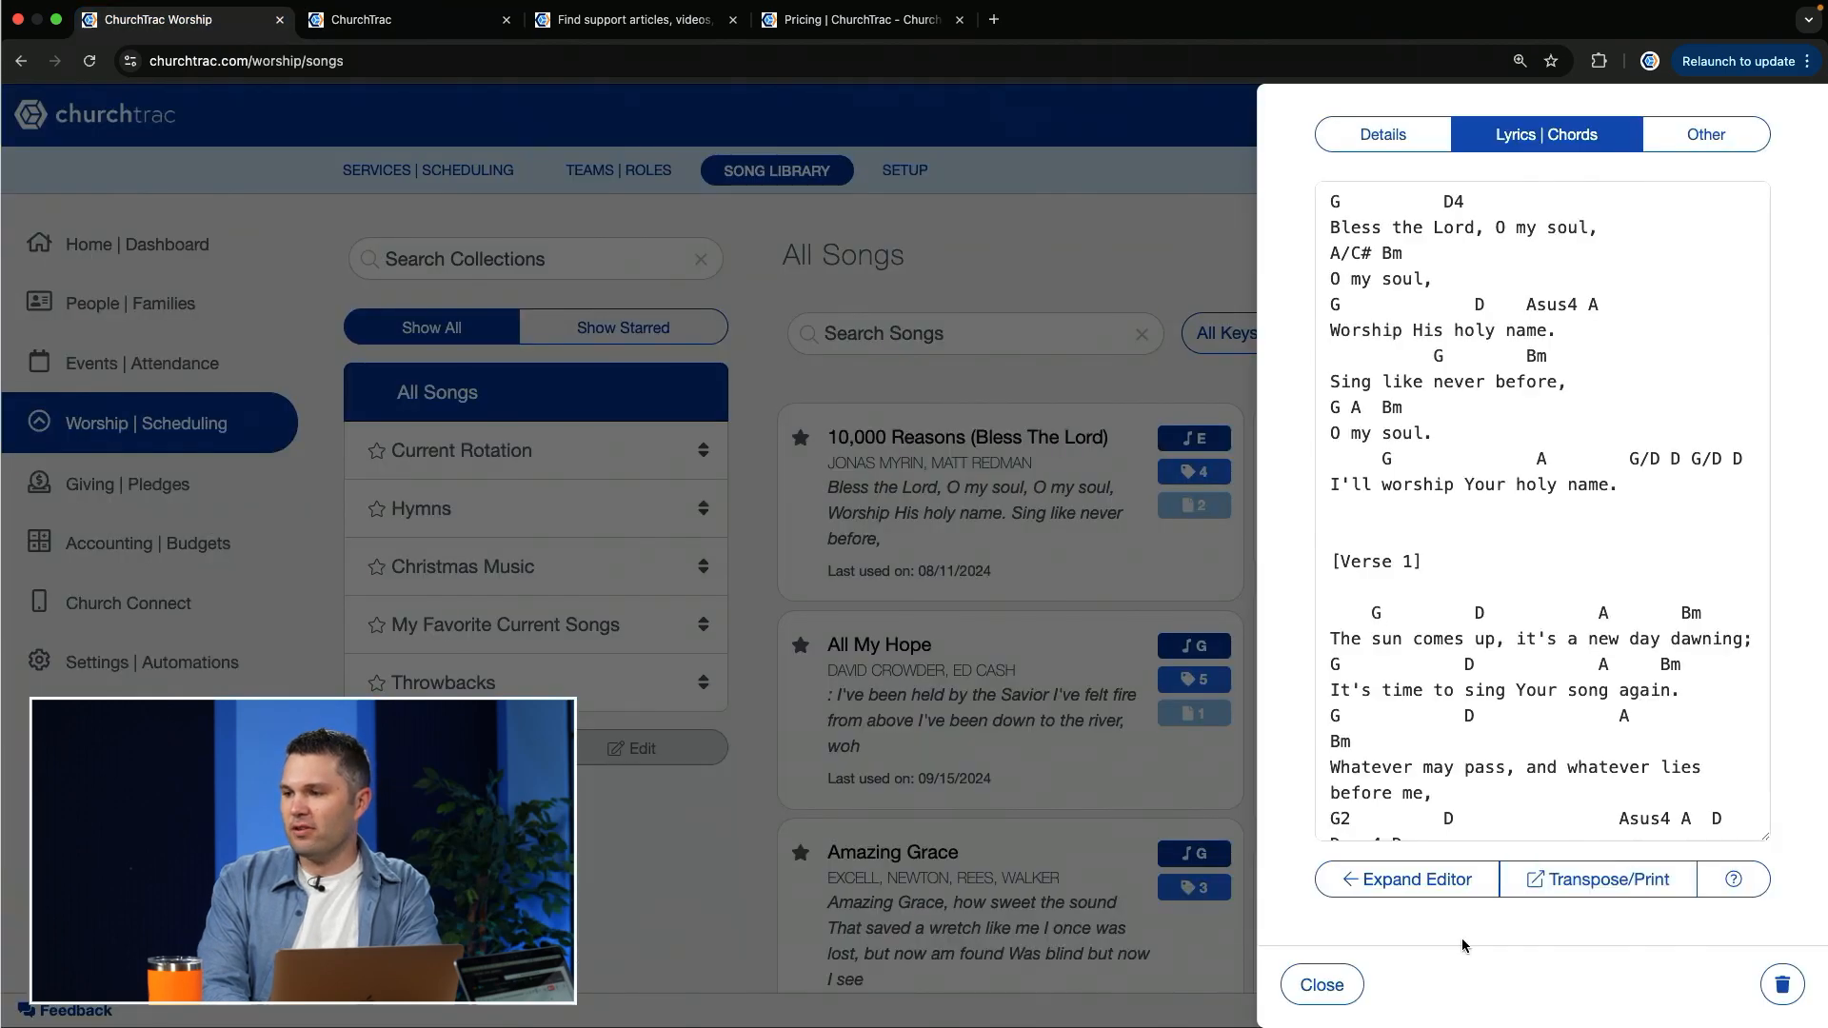
left_click(1322, 984)
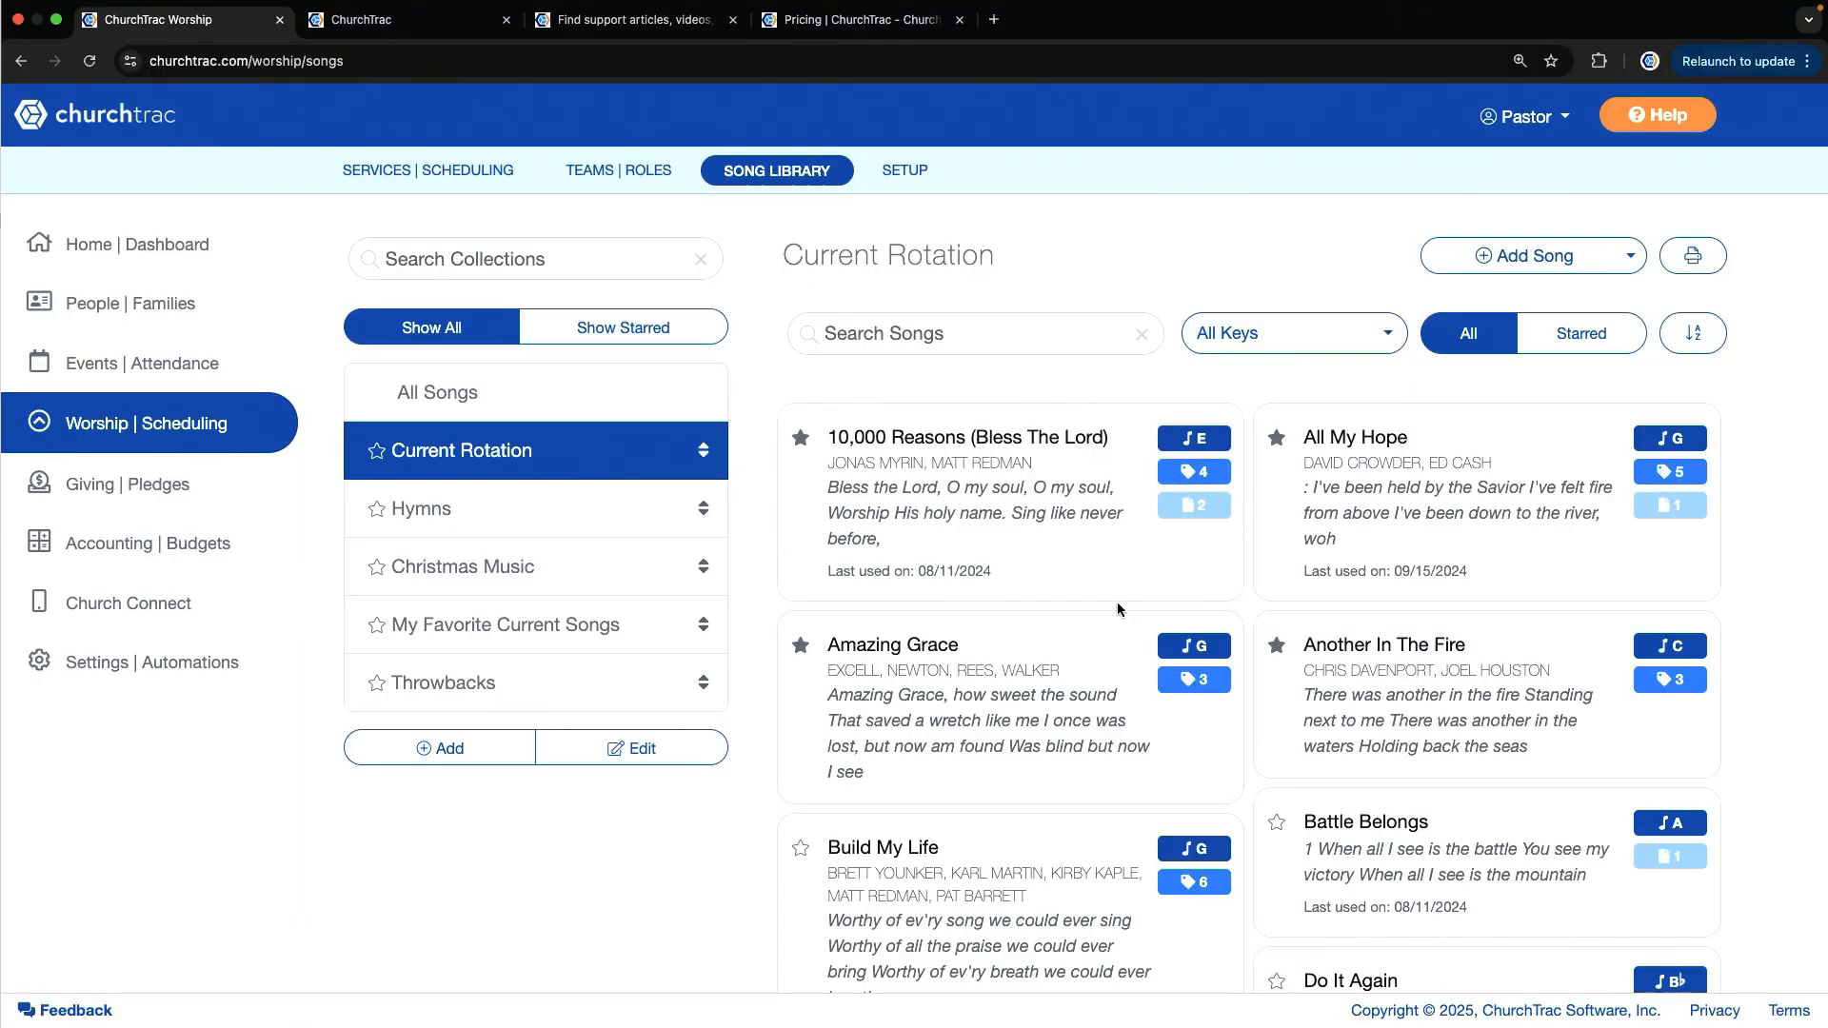
Step: Browse the Hymns, Christmas Music and Throwbacks song collections
left_click(529, 512)
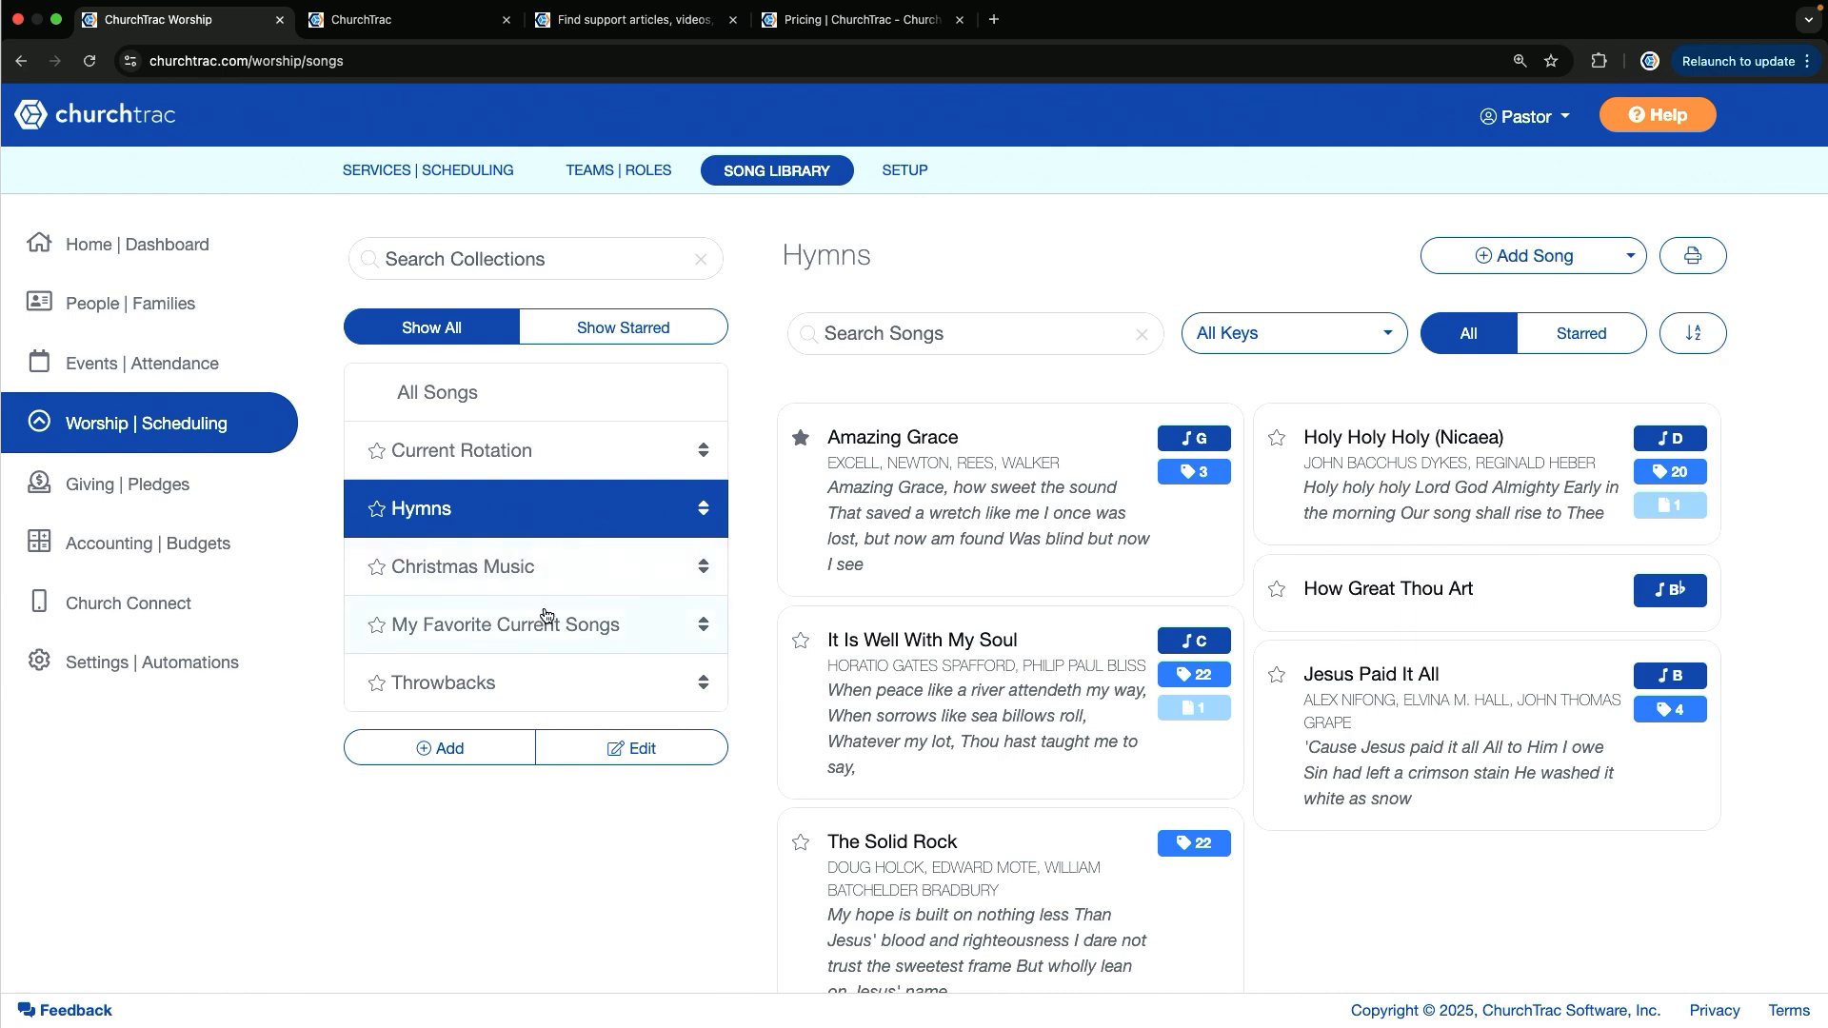
left_click(548, 571)
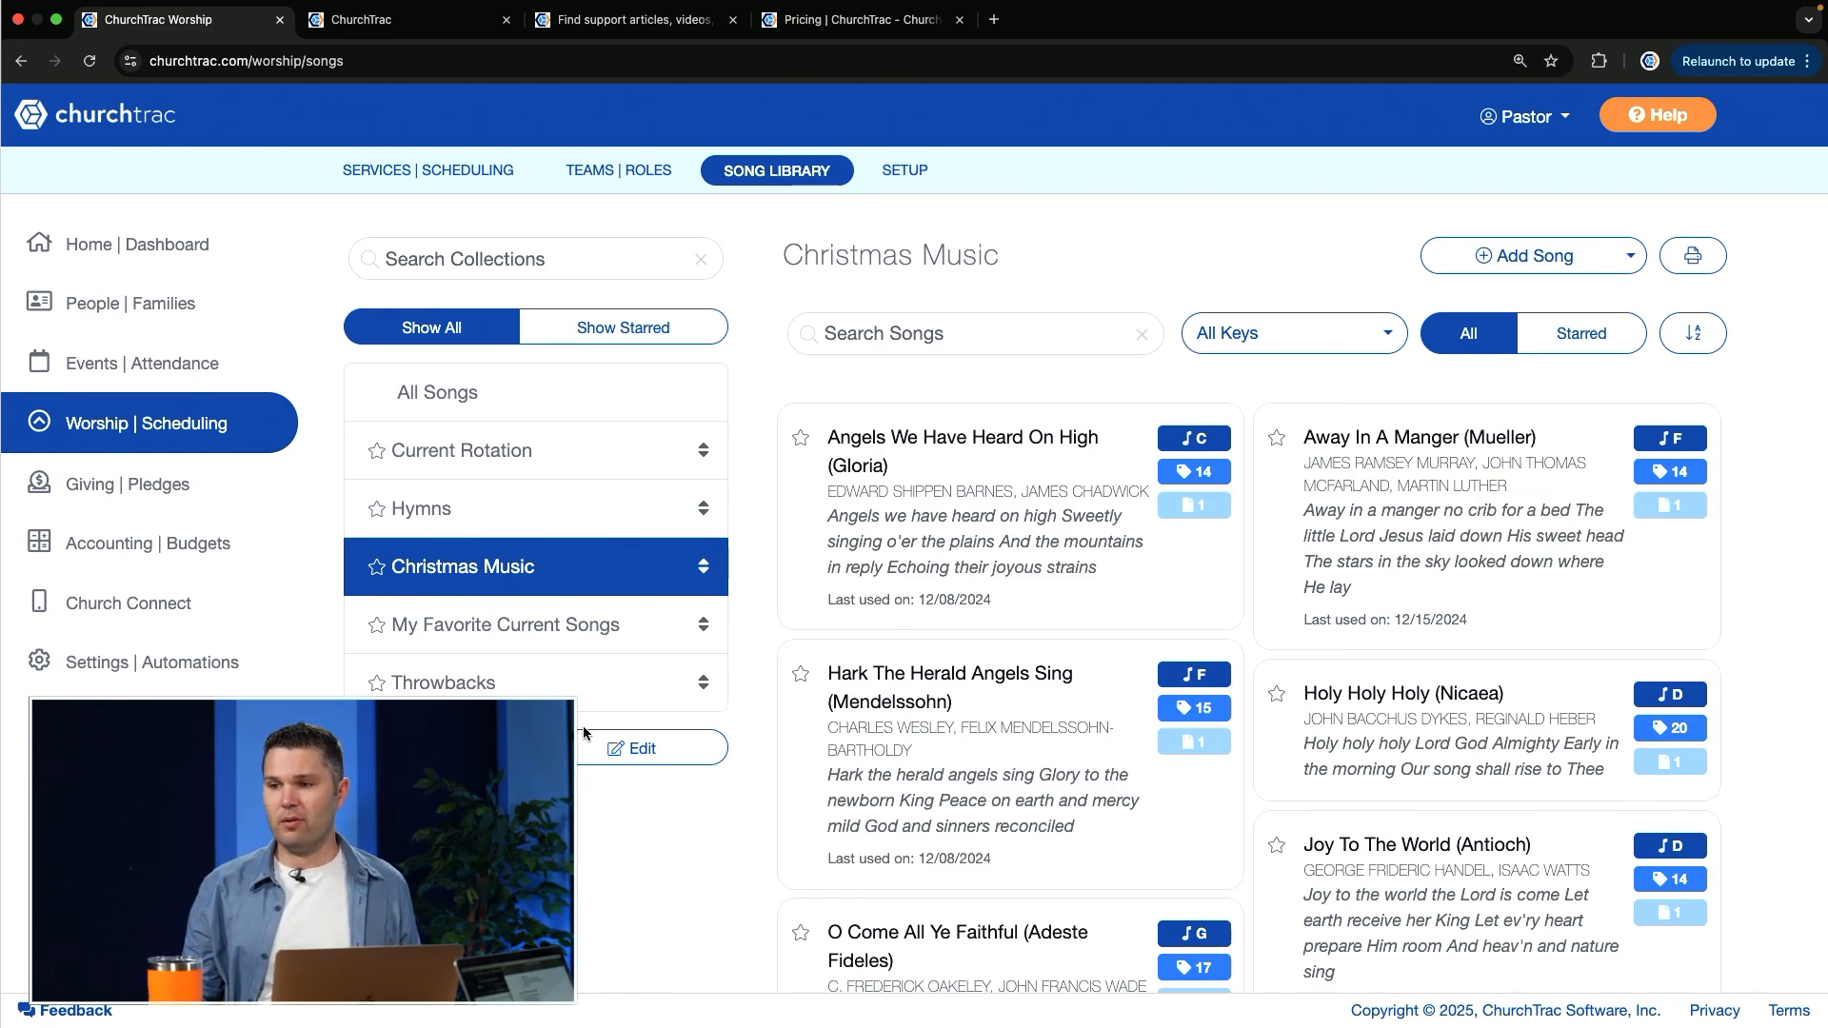
left_click(521, 697)
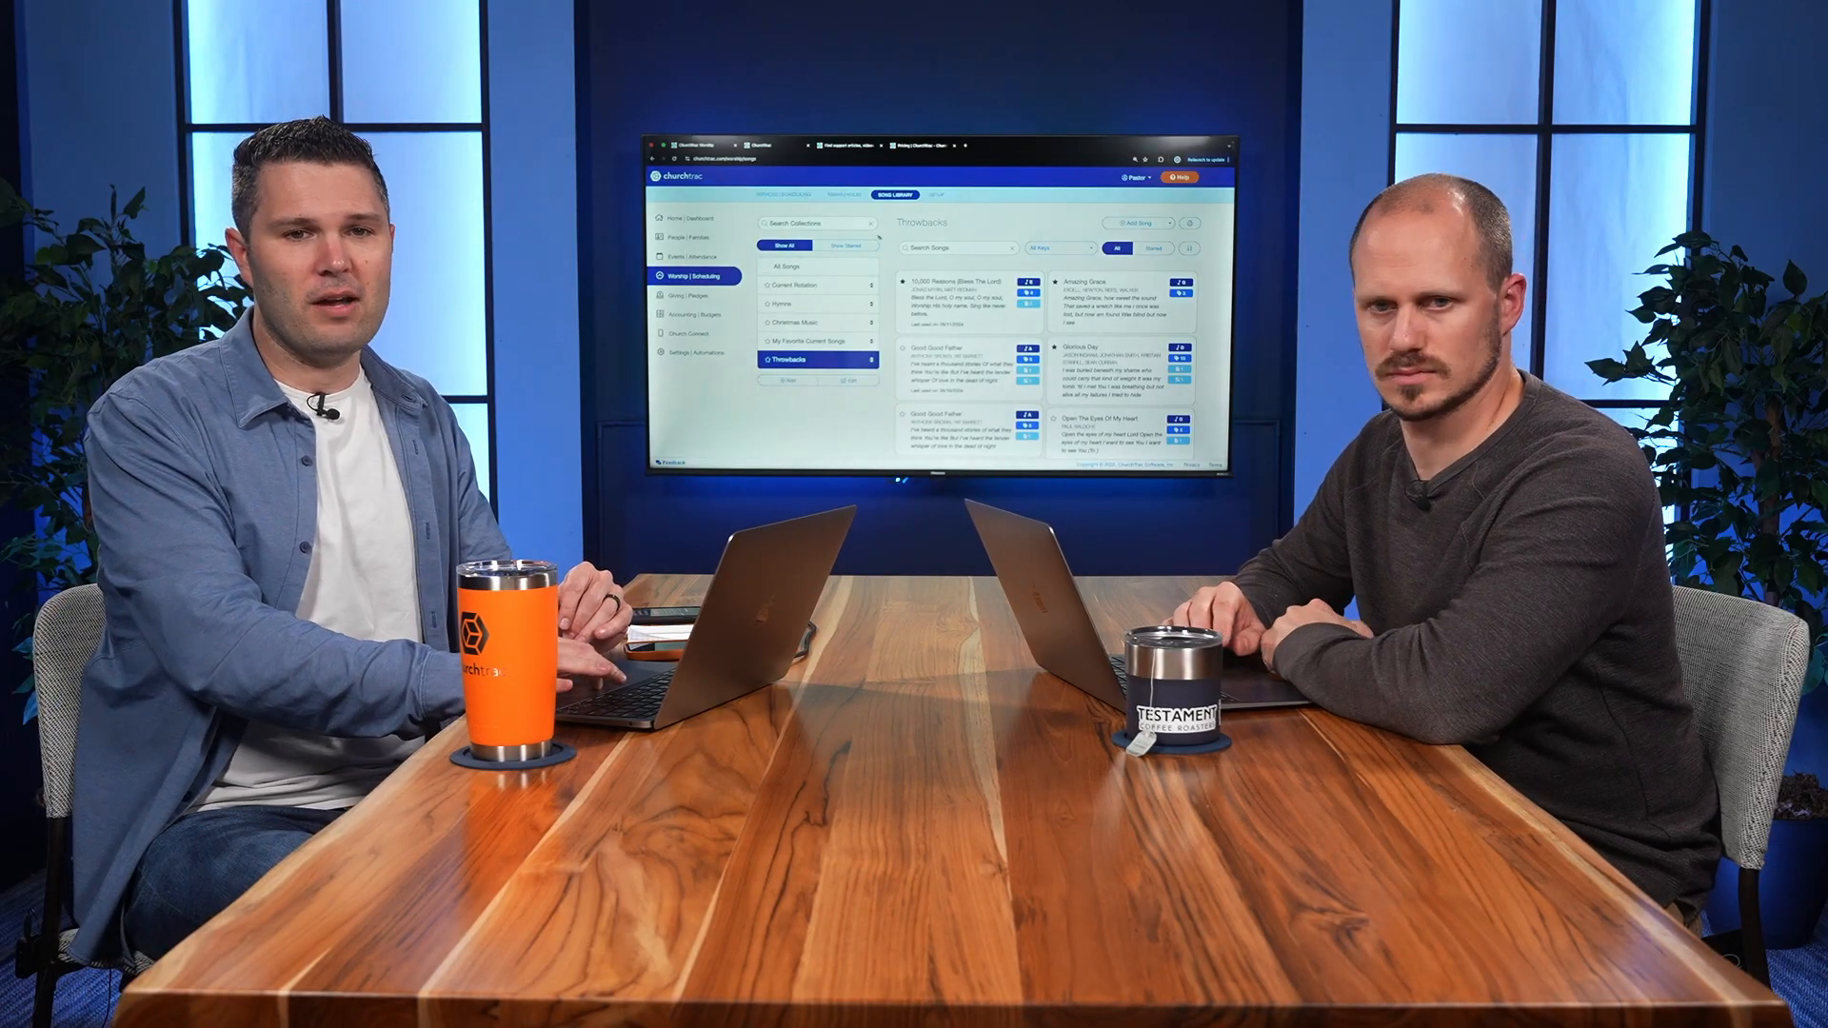
Step: Open the worship teams and roles page
left_click(846, 195)
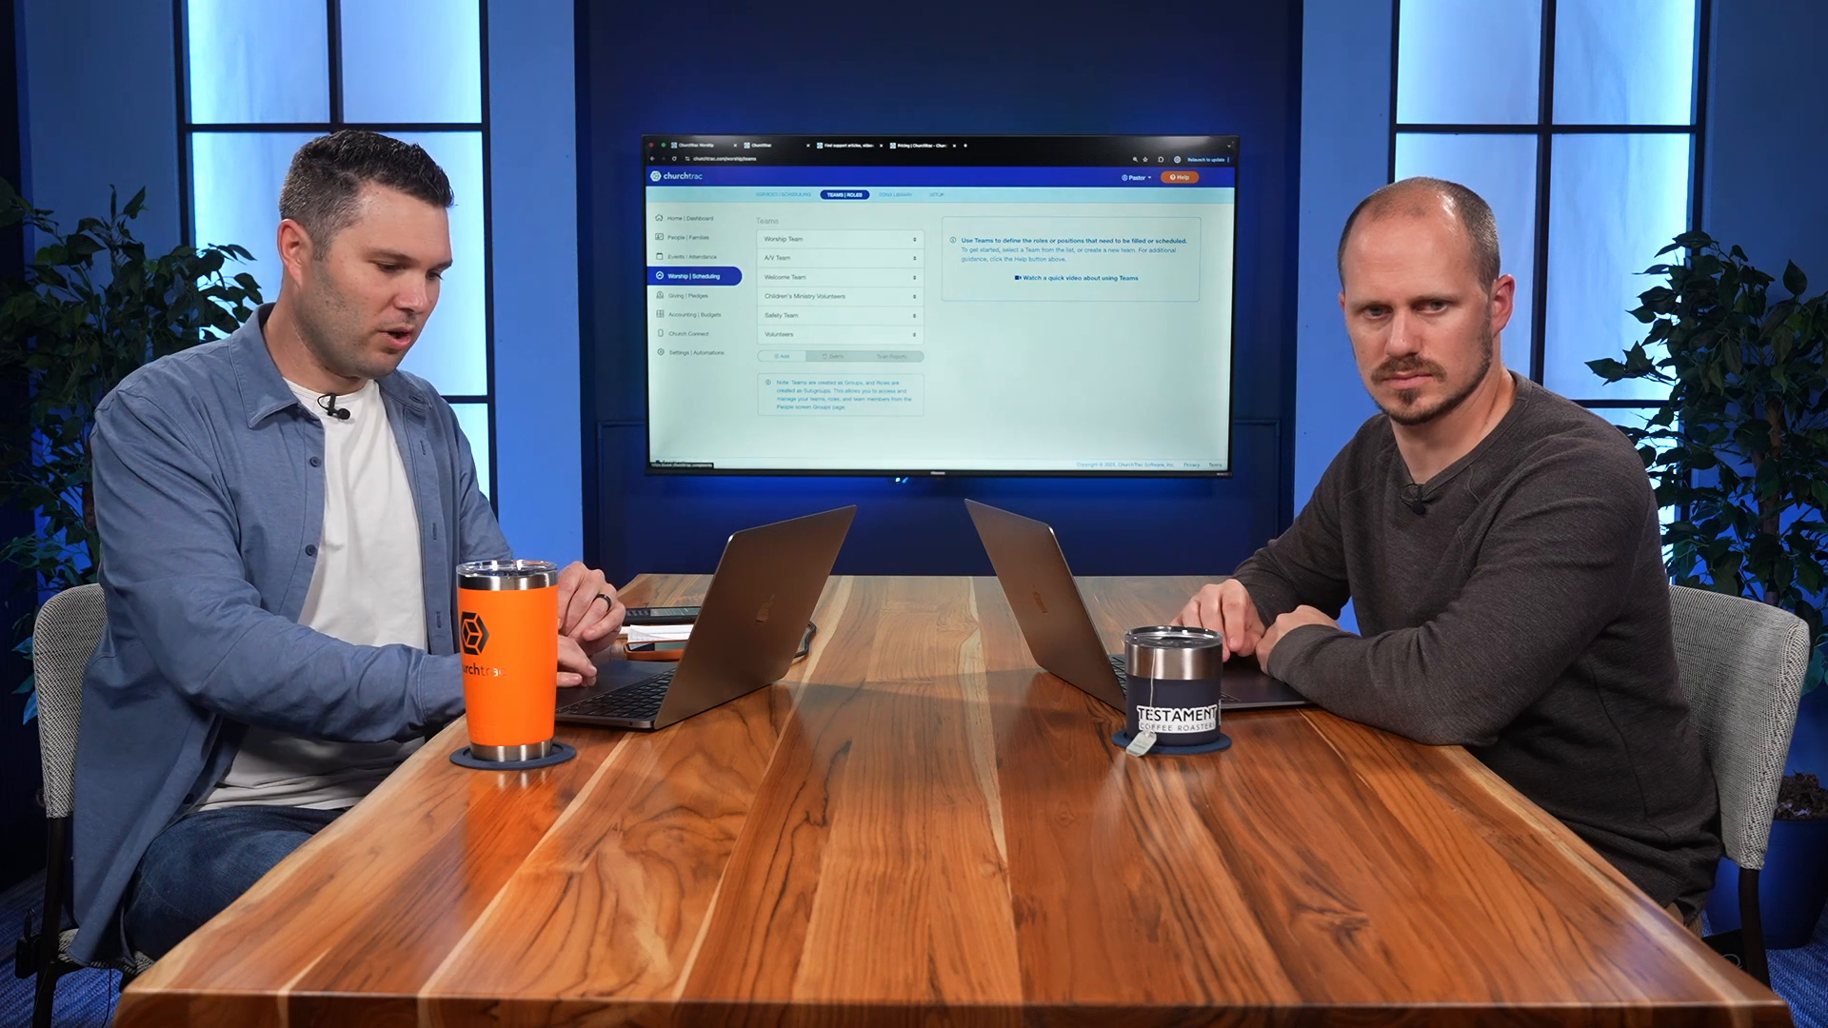
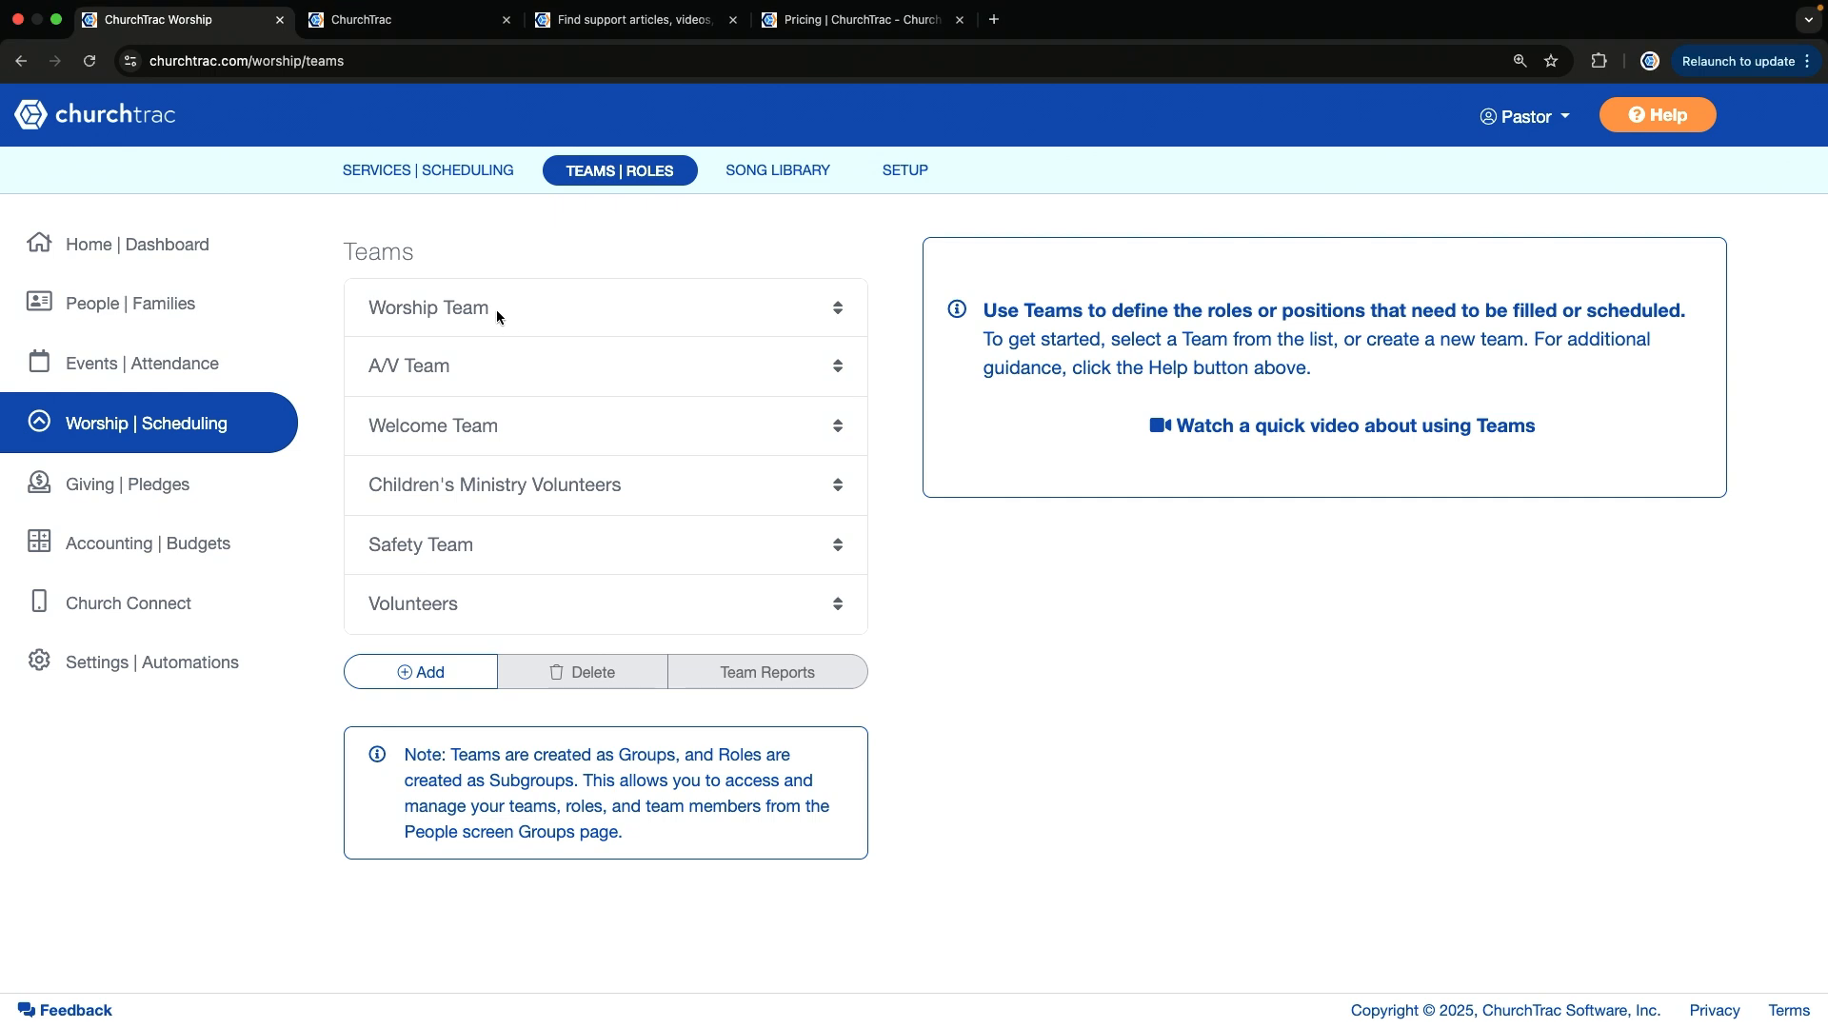
Step: View the Worship Team's roles, and create a new team named Awesome
left_click(1329, 265)
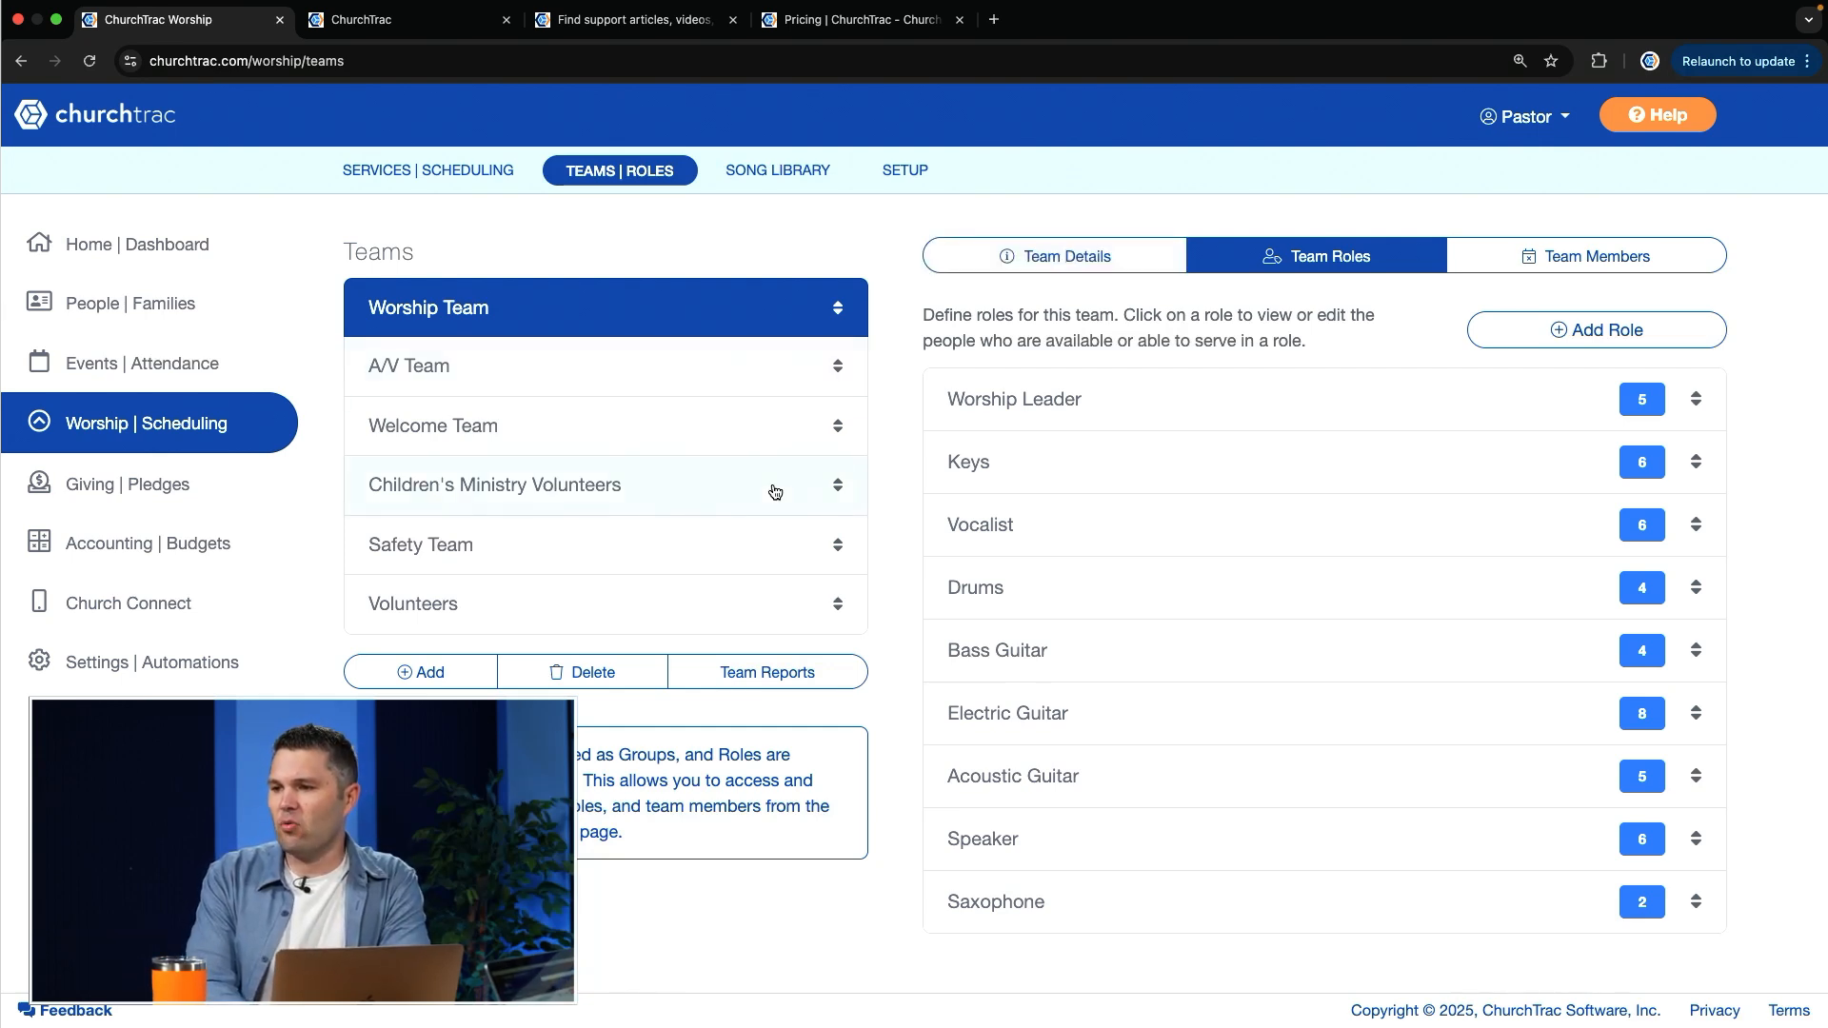
left_click(411, 678)
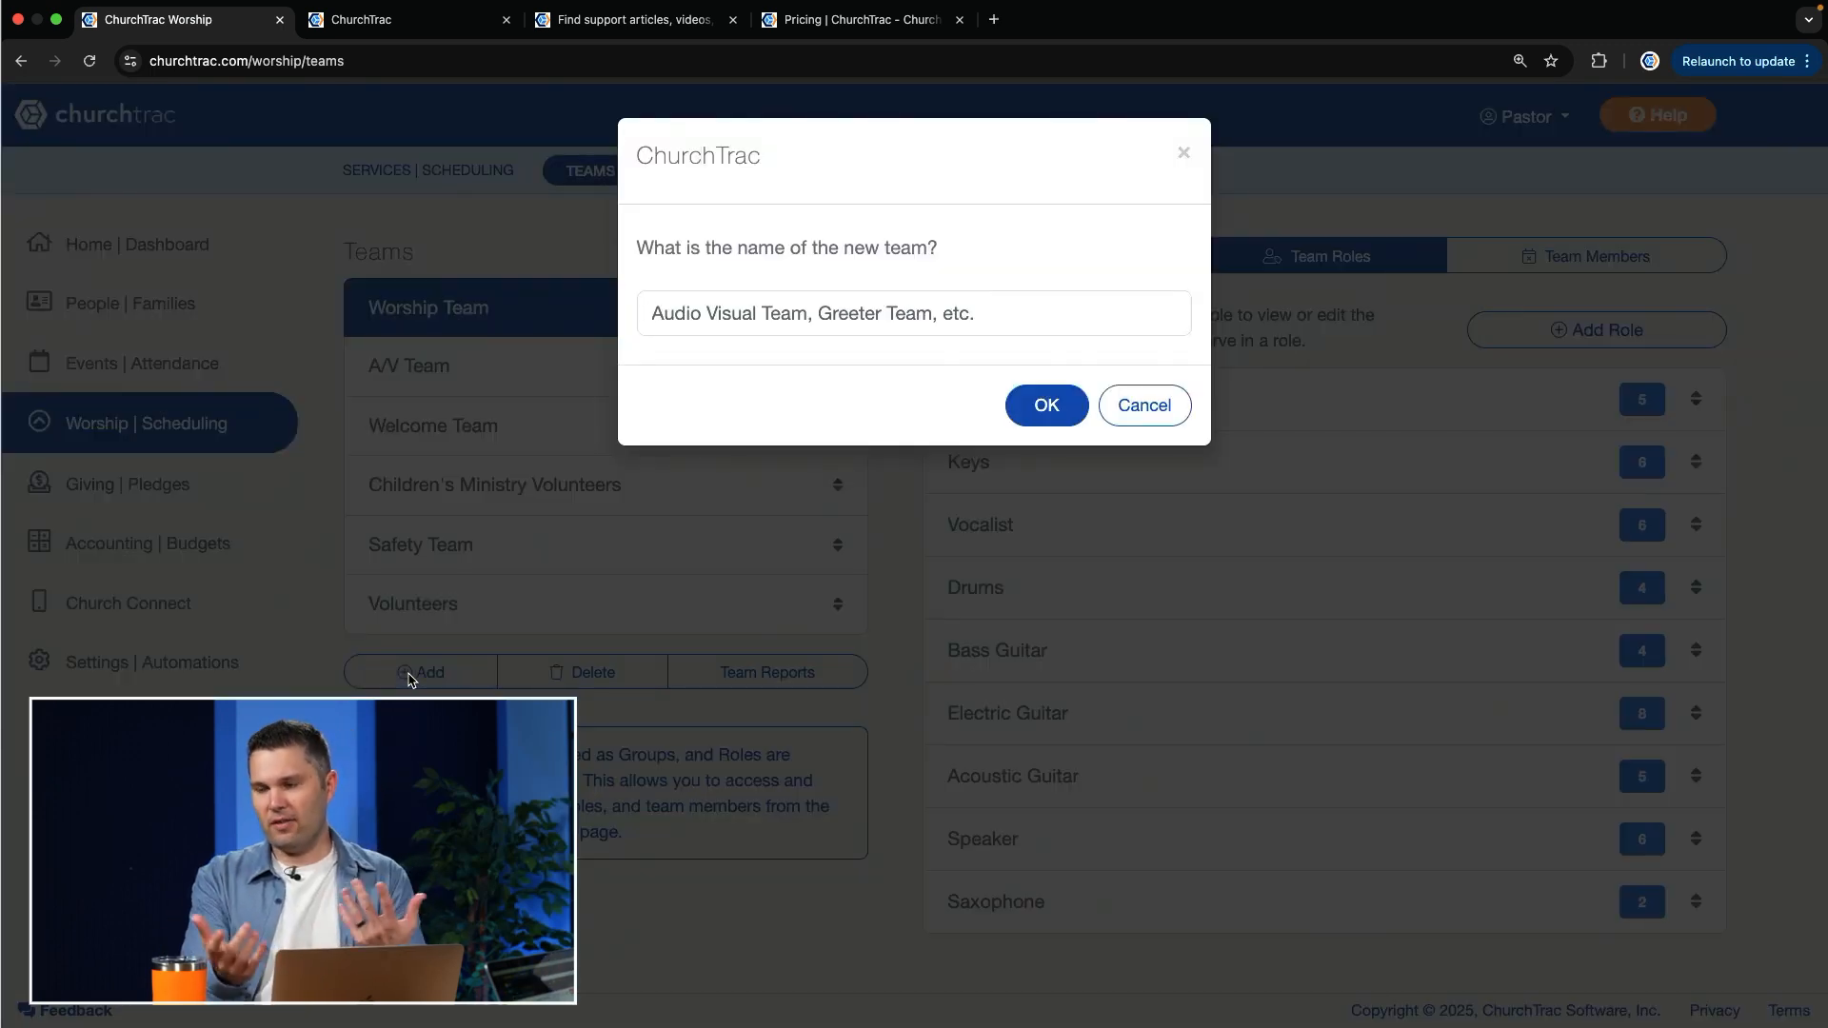
type("A")
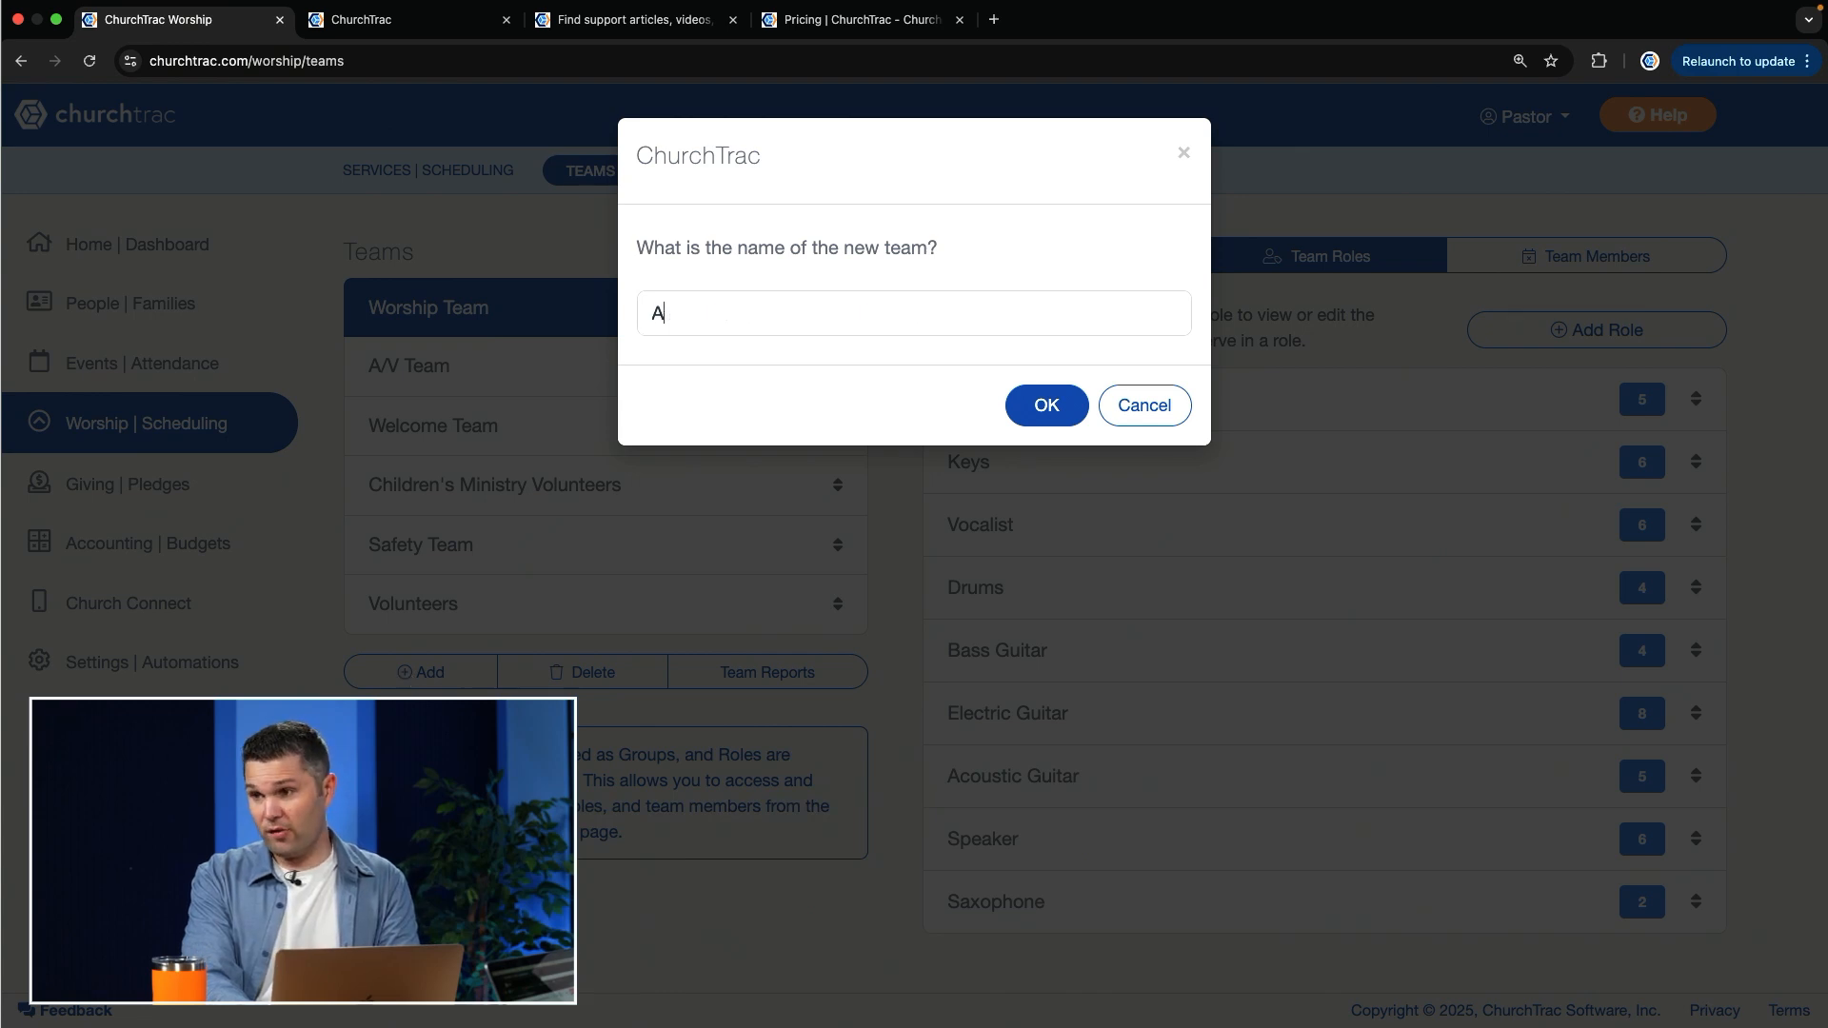
type("wesom")
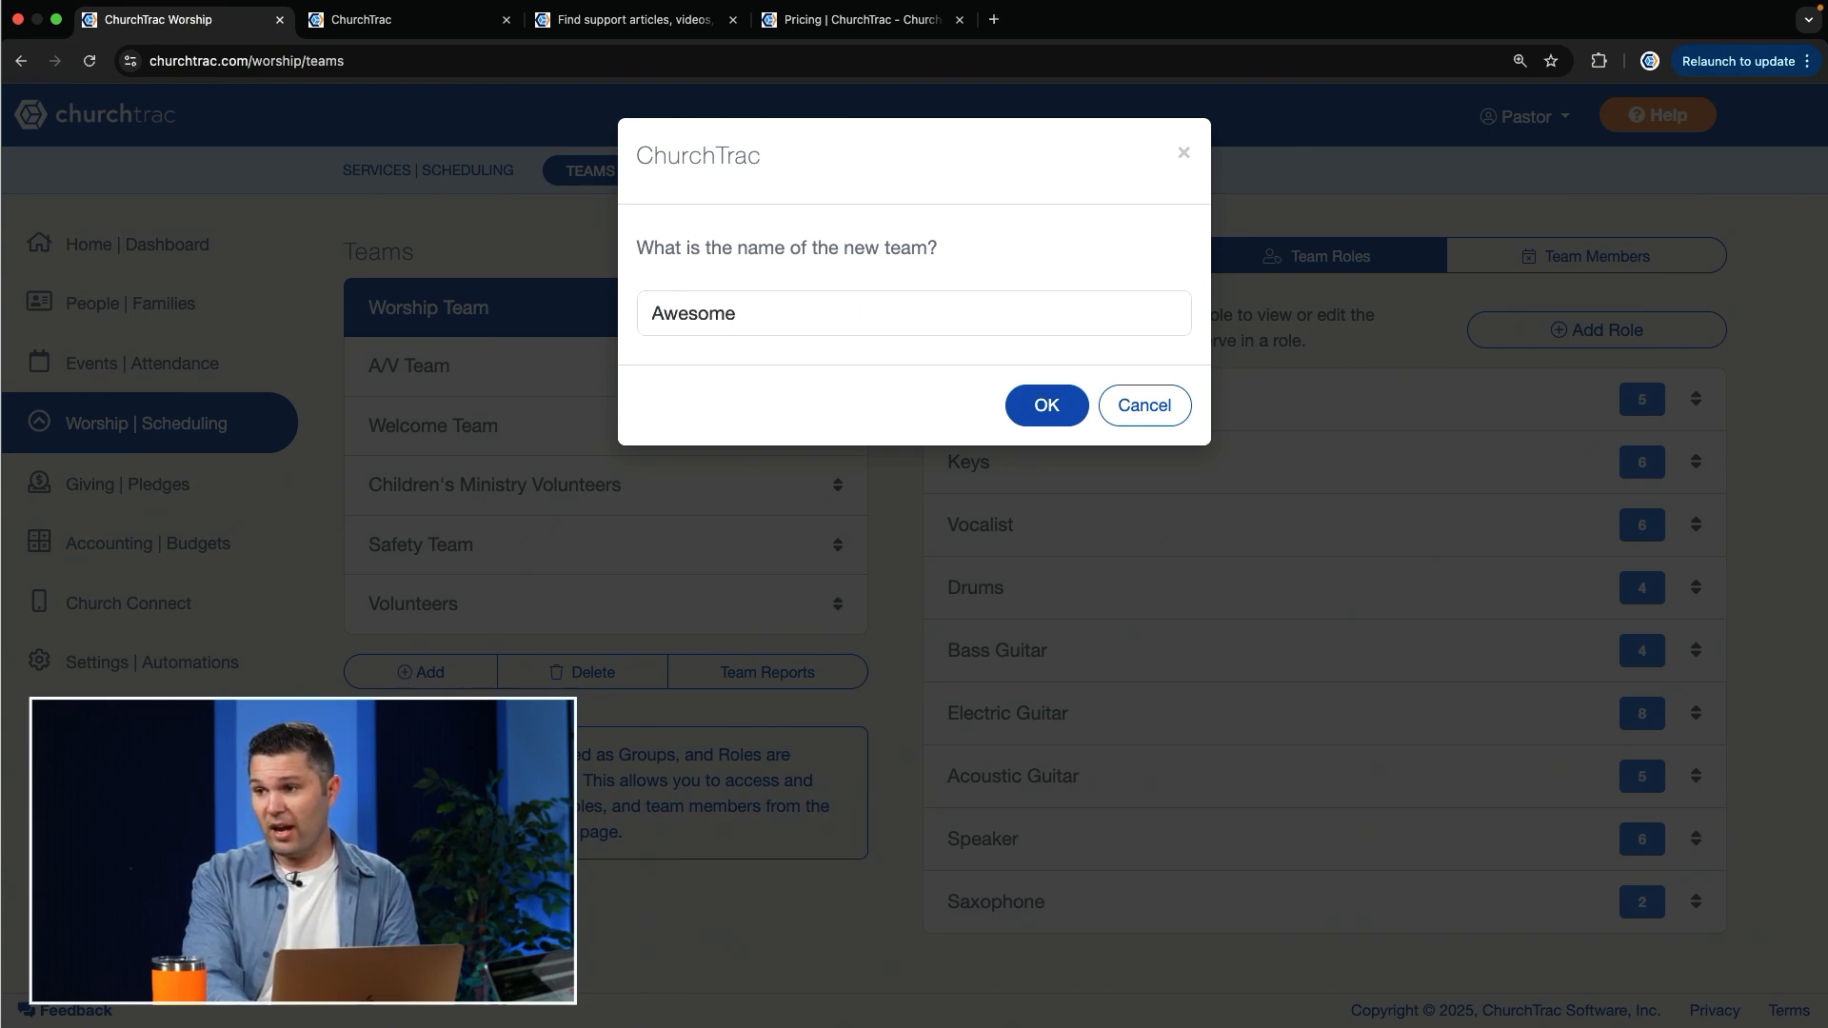
type("e")
left_click(1057, 403)
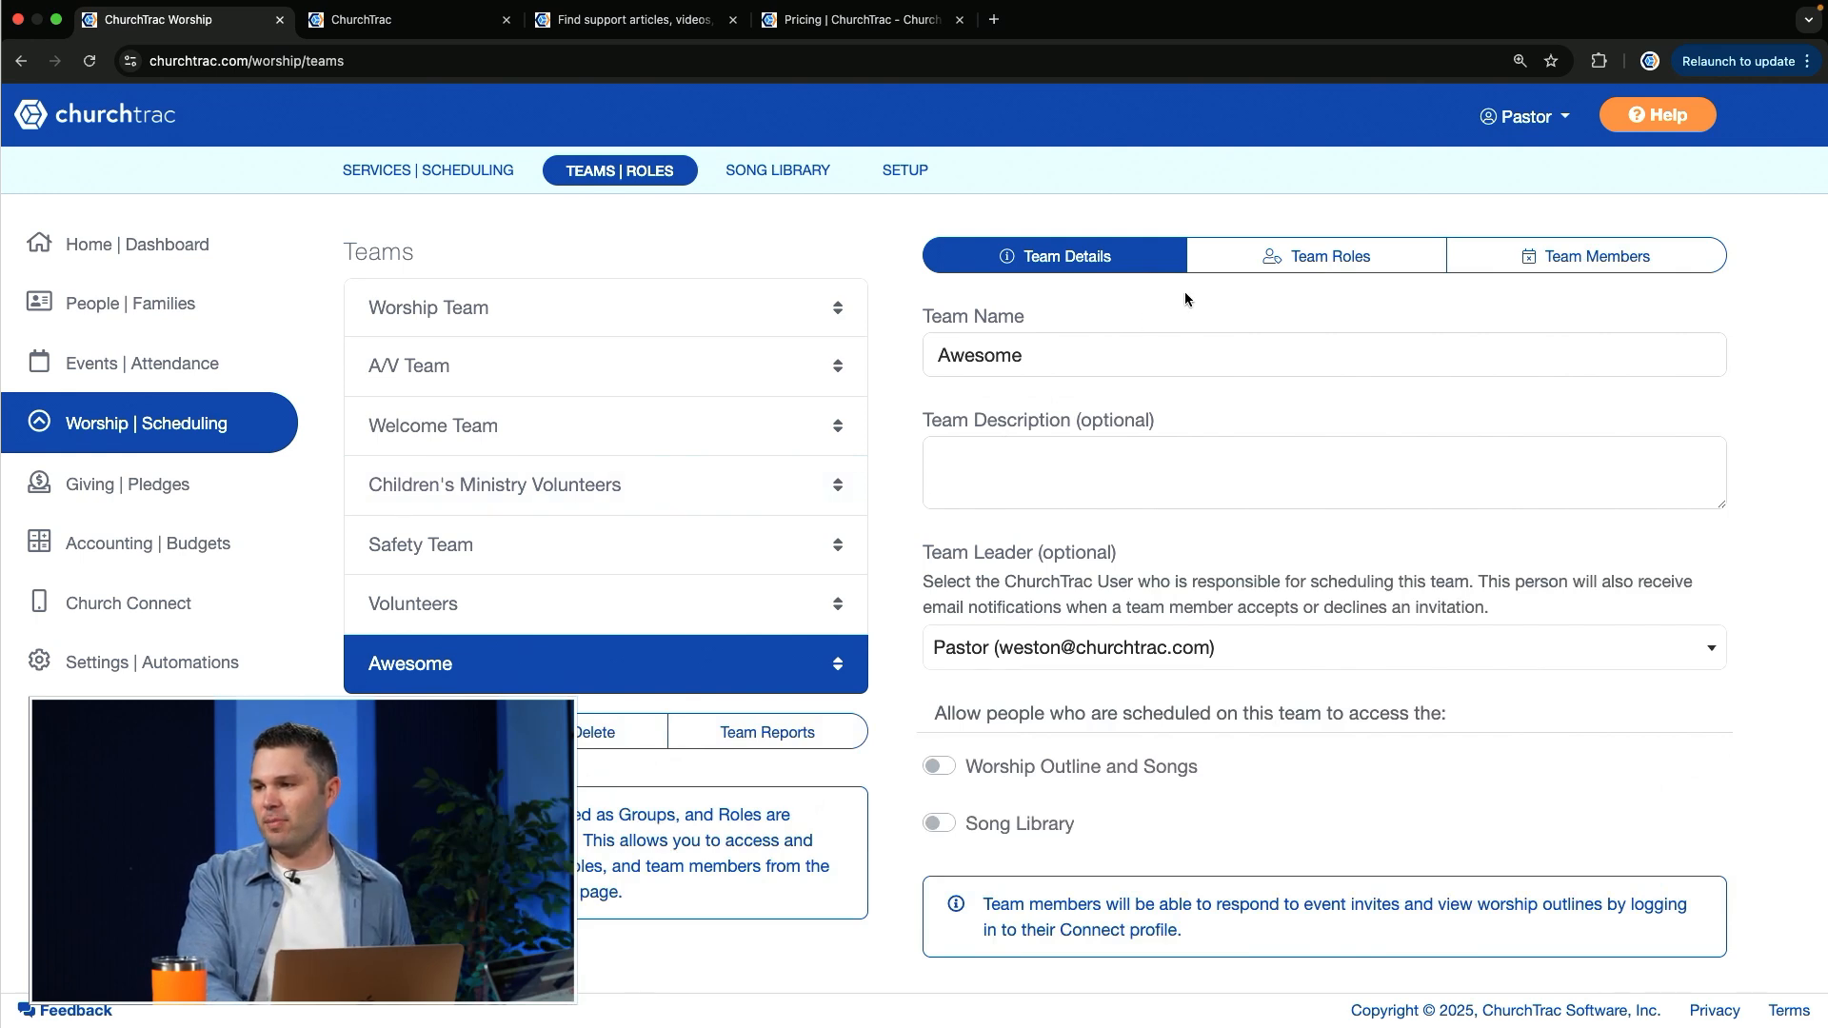
Step: Add a role named Lego Man to the Awesome team without assigning any people to it
left_click(1361, 259)
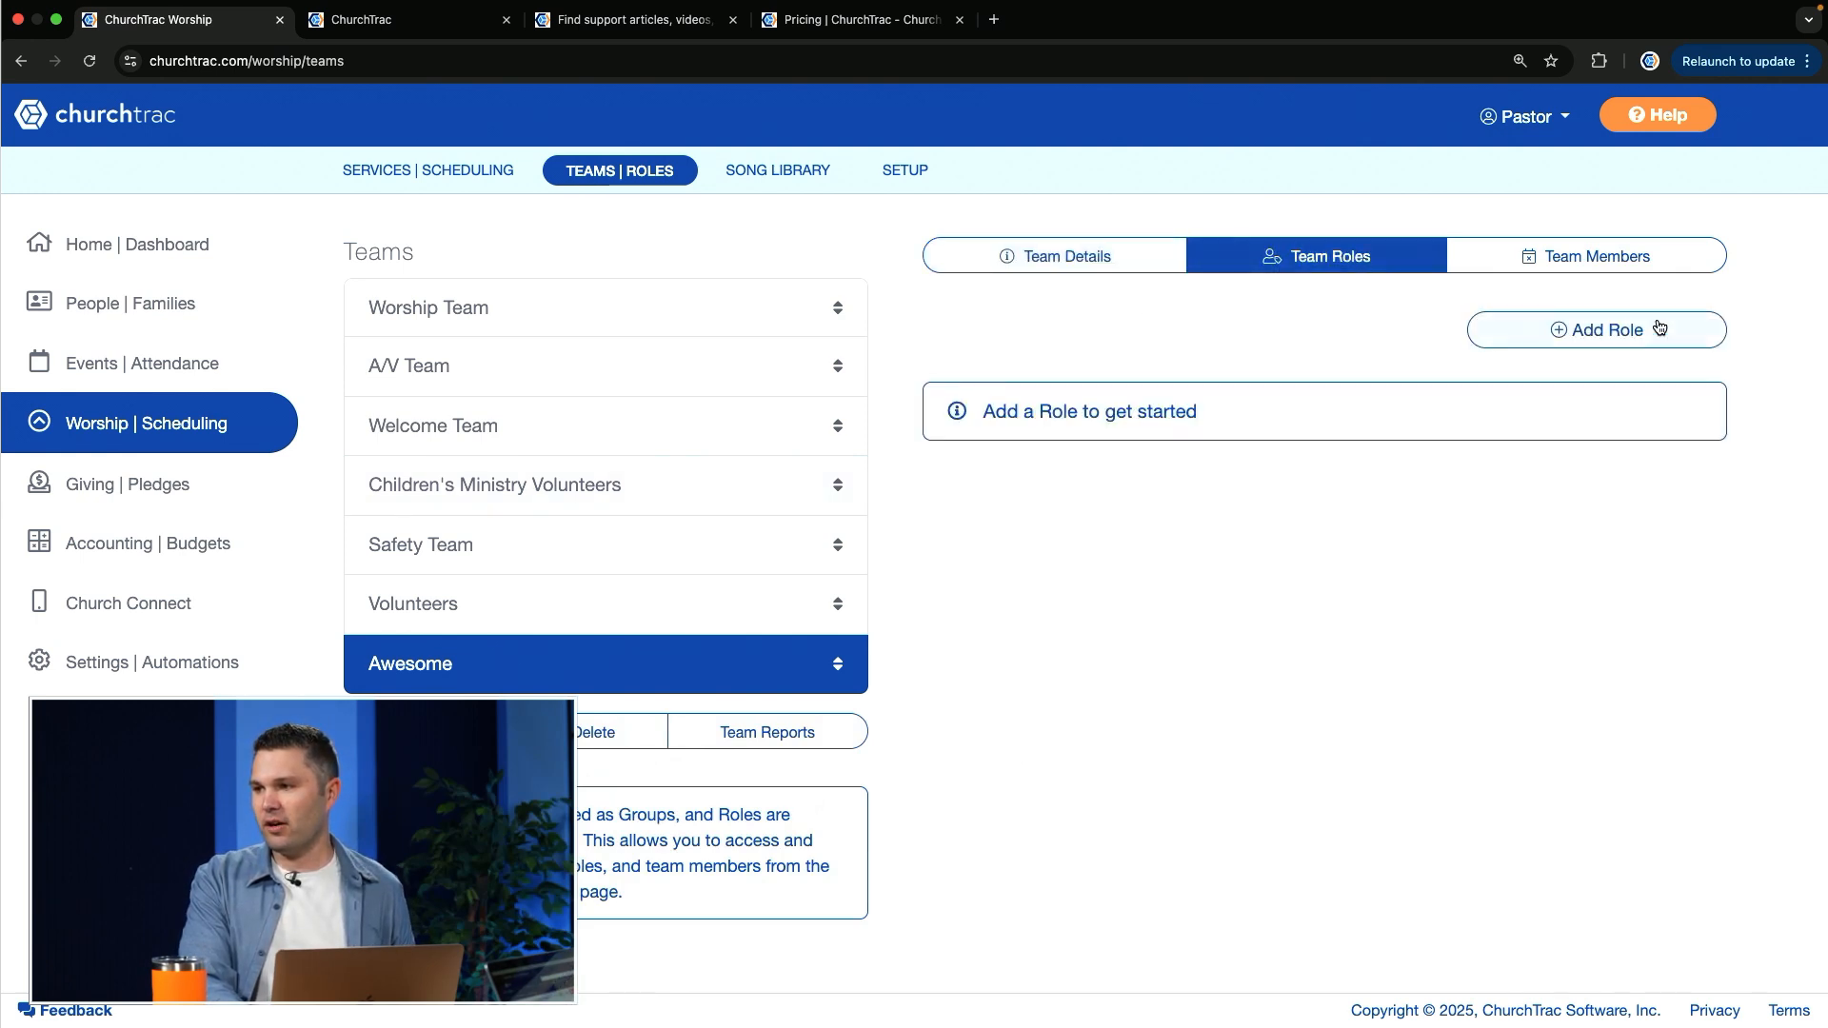
left_click(1637, 340)
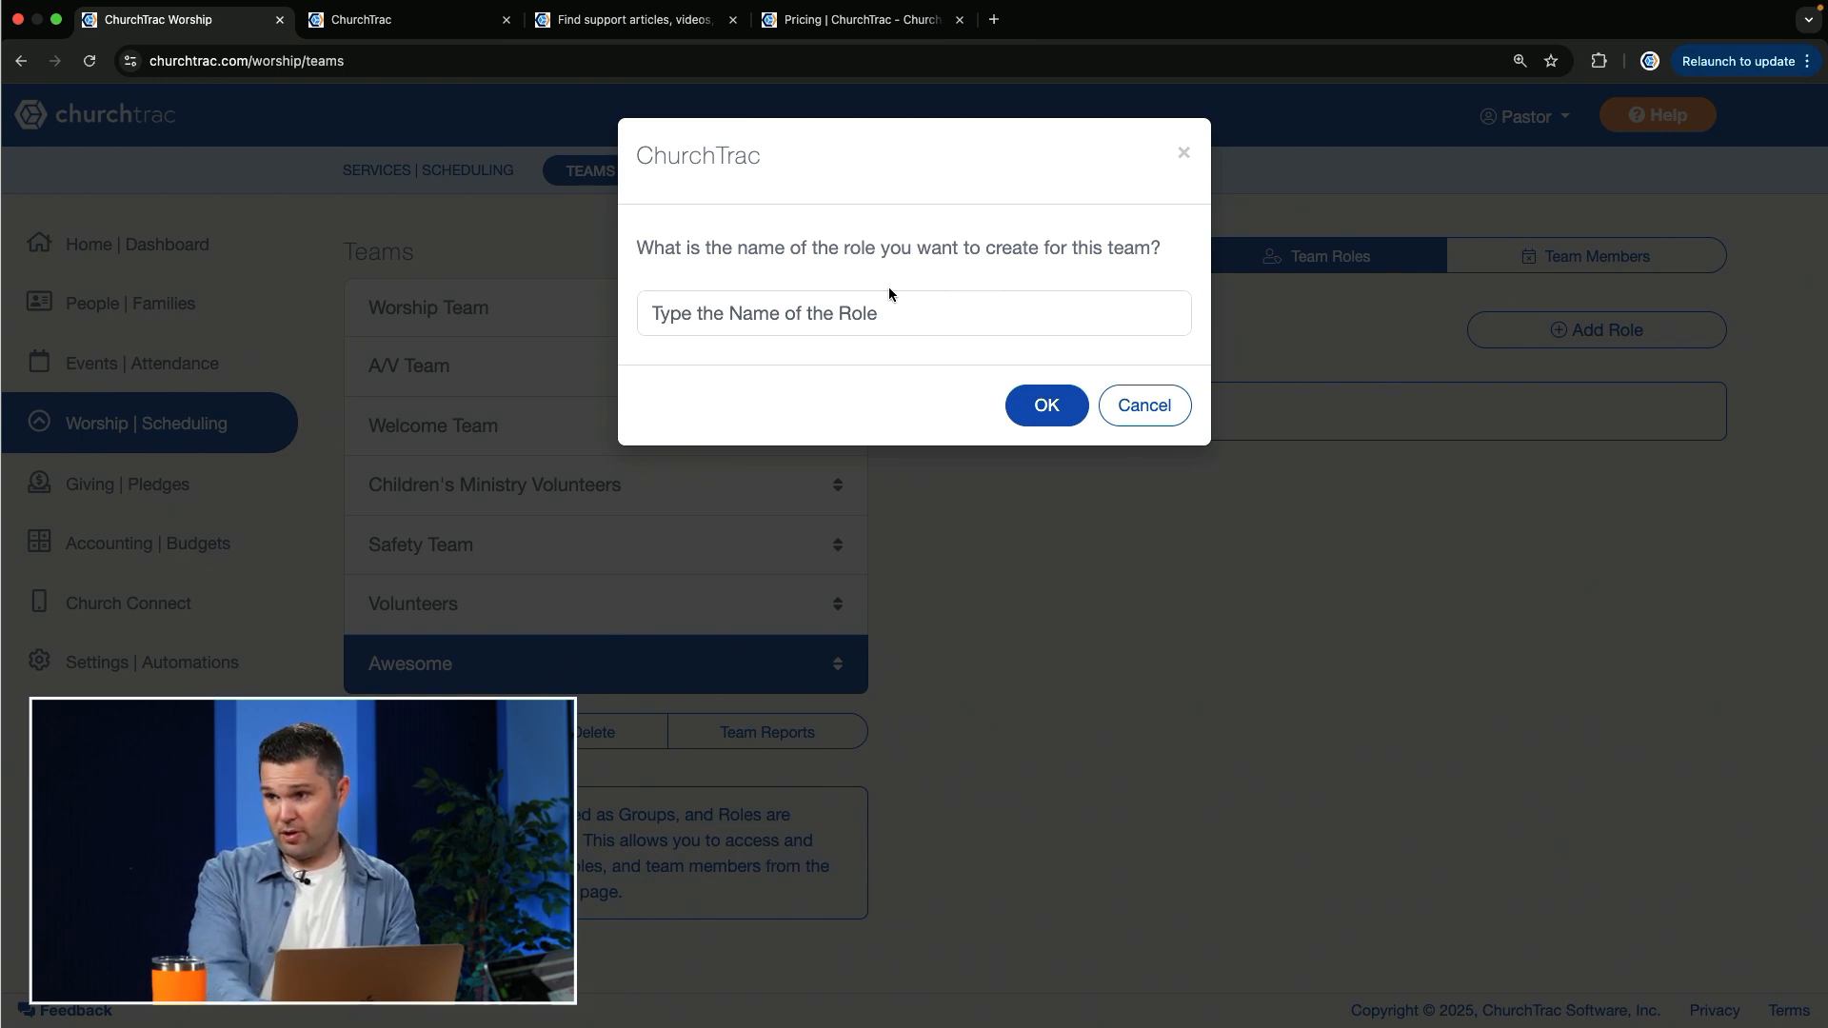
type("Lego Man")
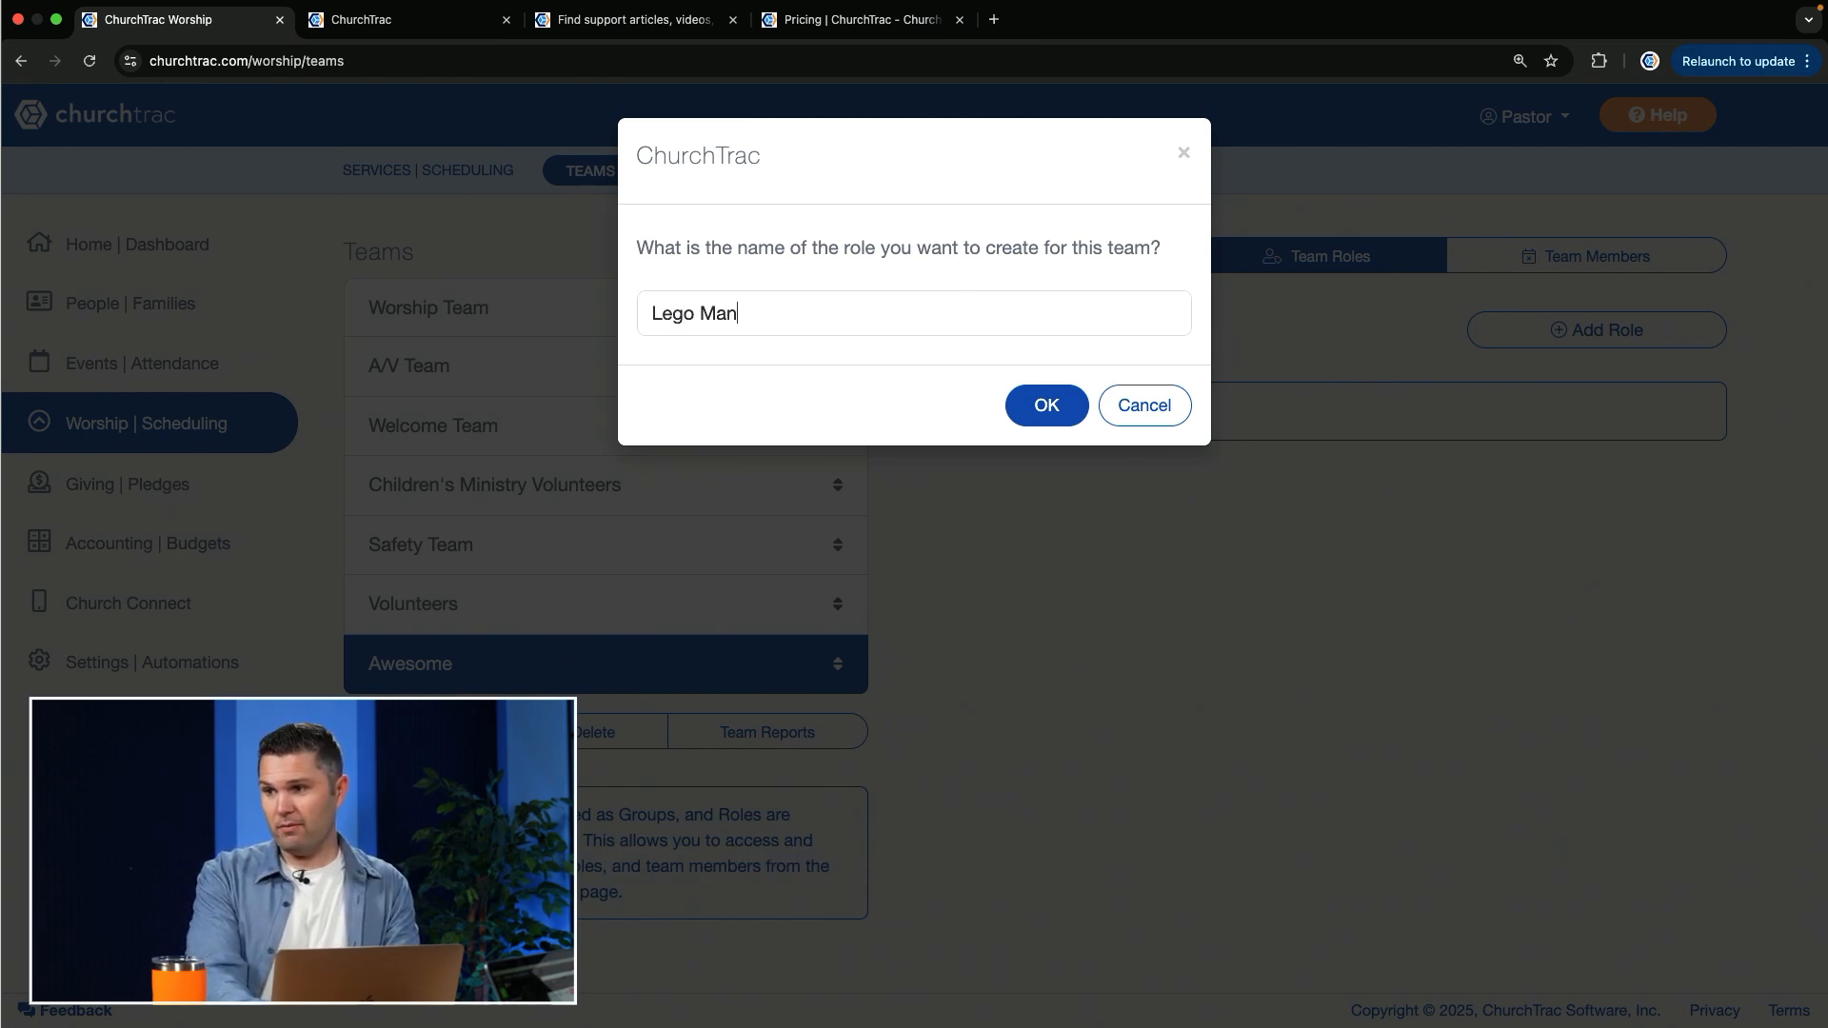
left_click(1044, 413)
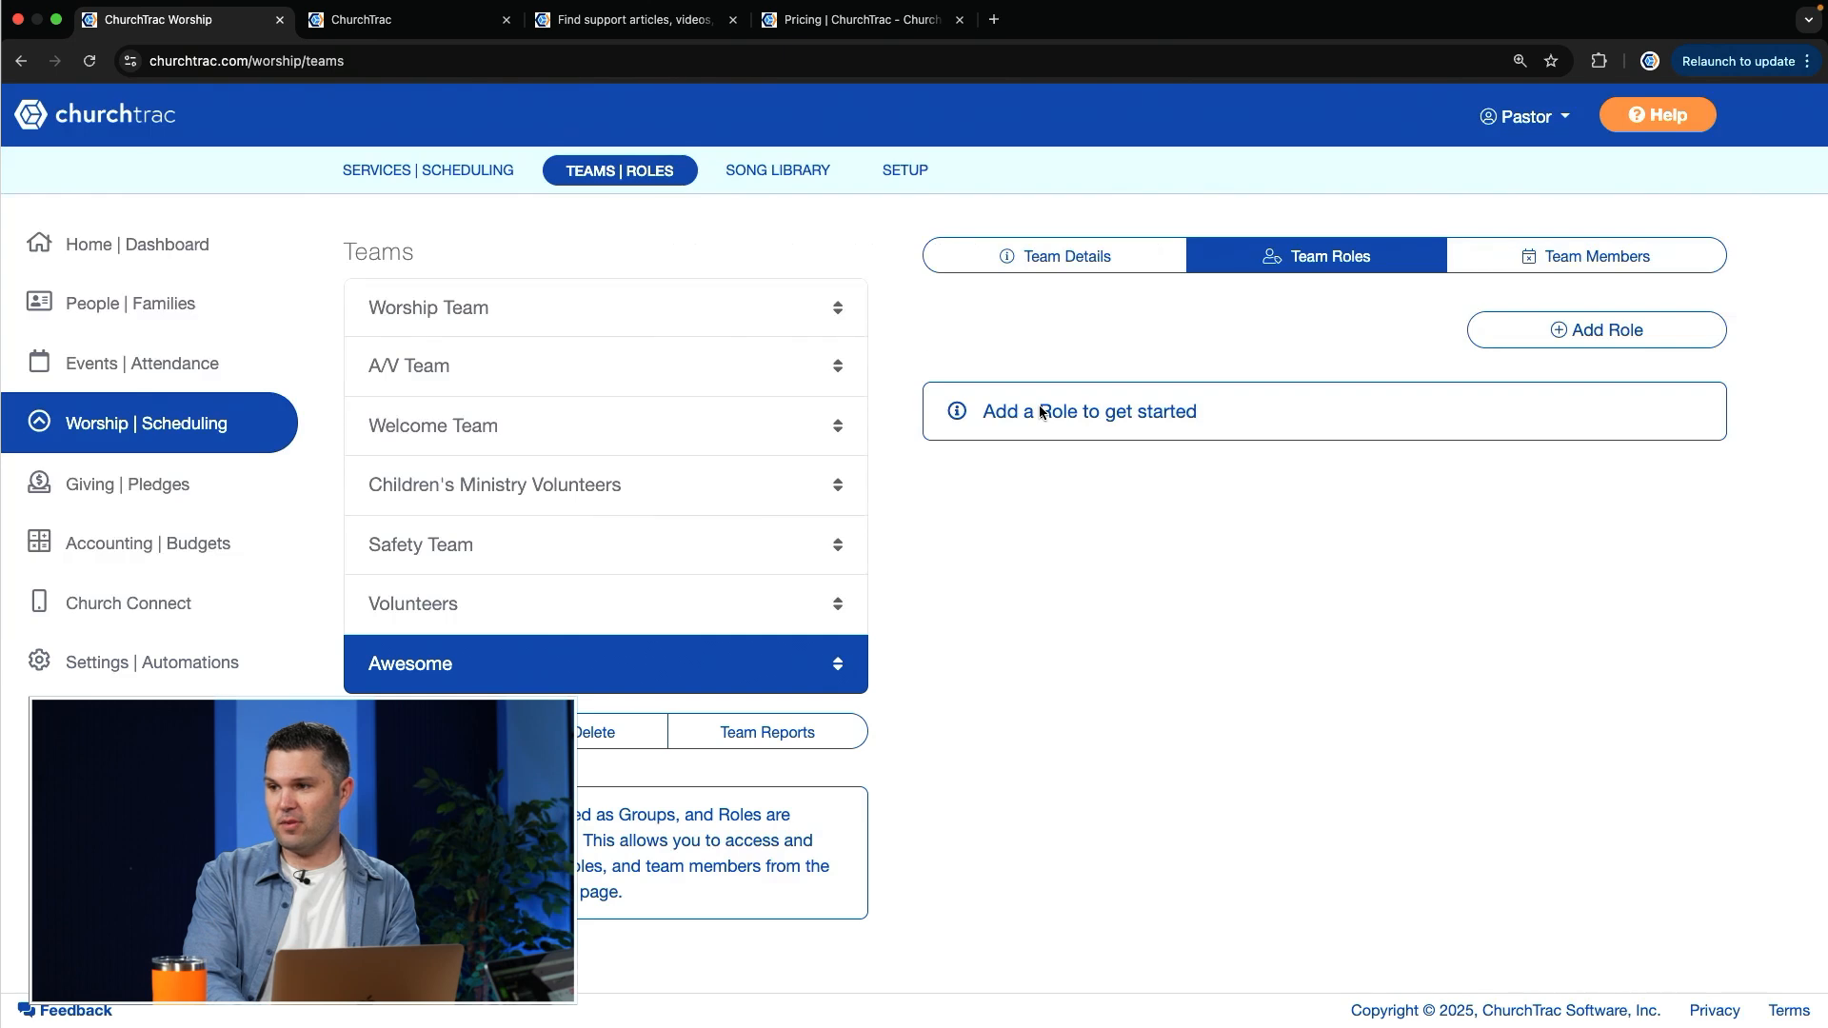
left_click(1500, 413)
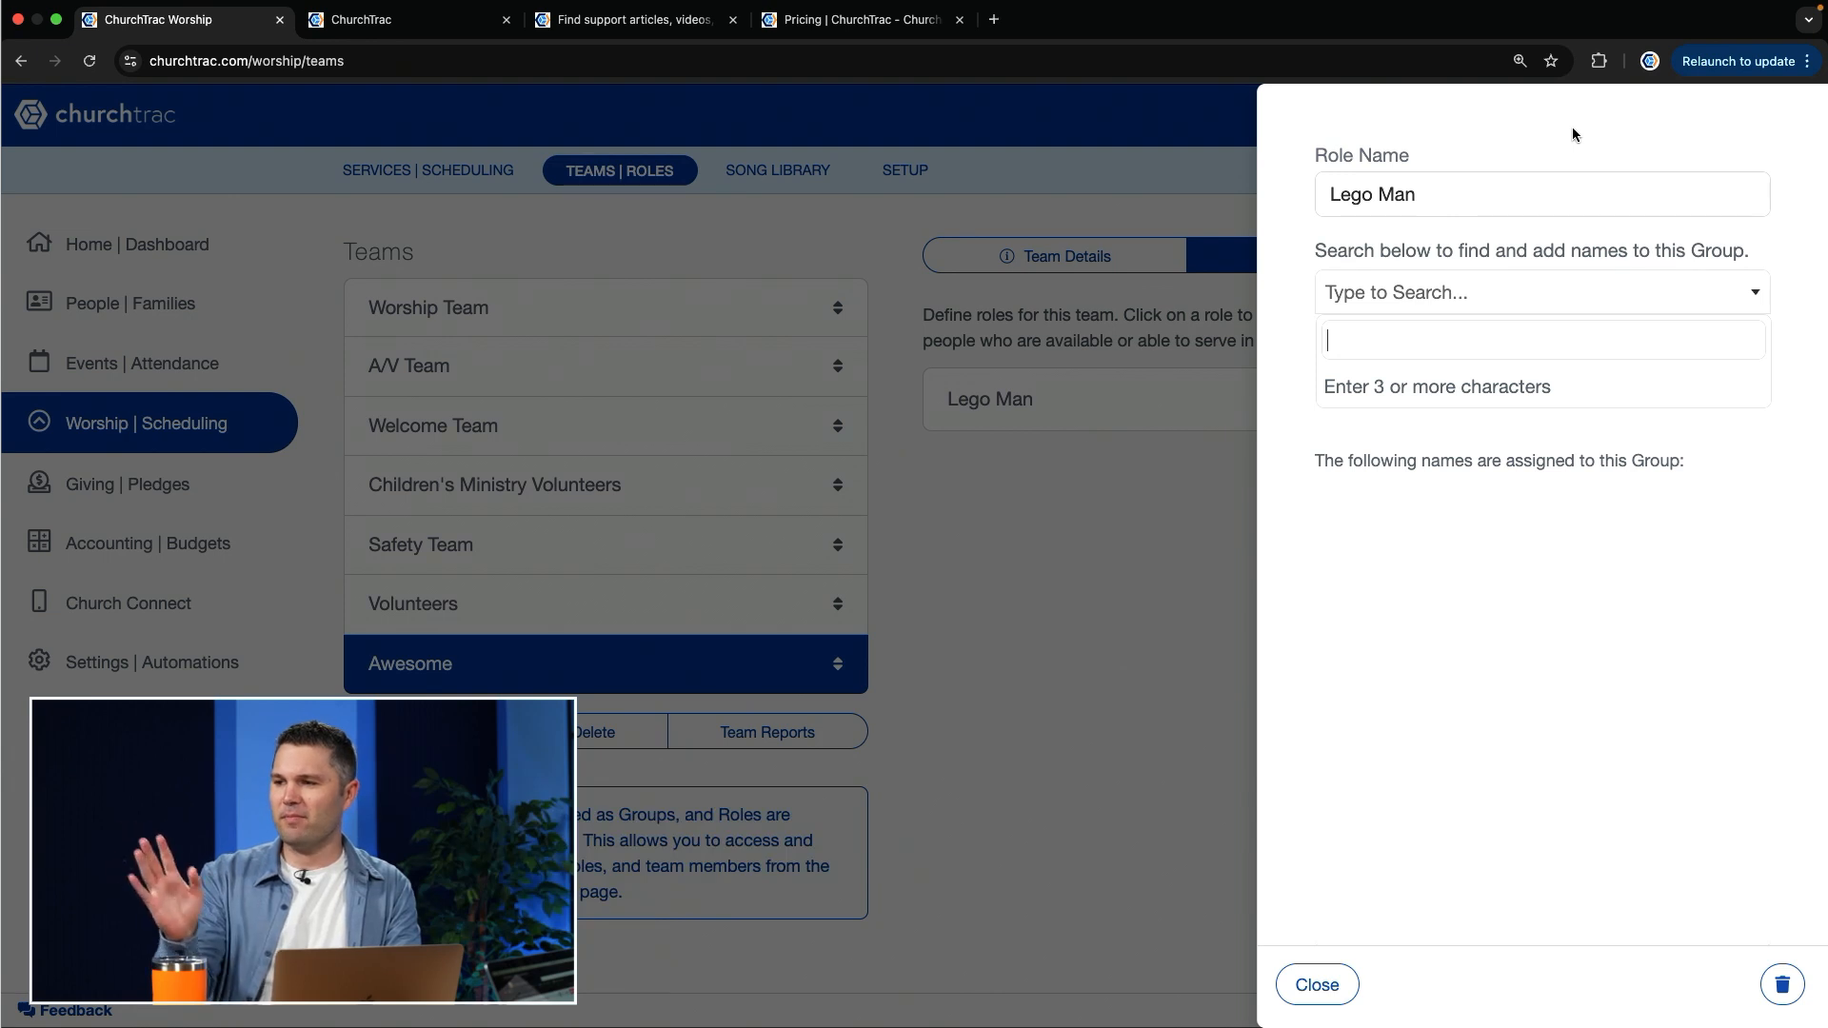
left_click(1314, 984)
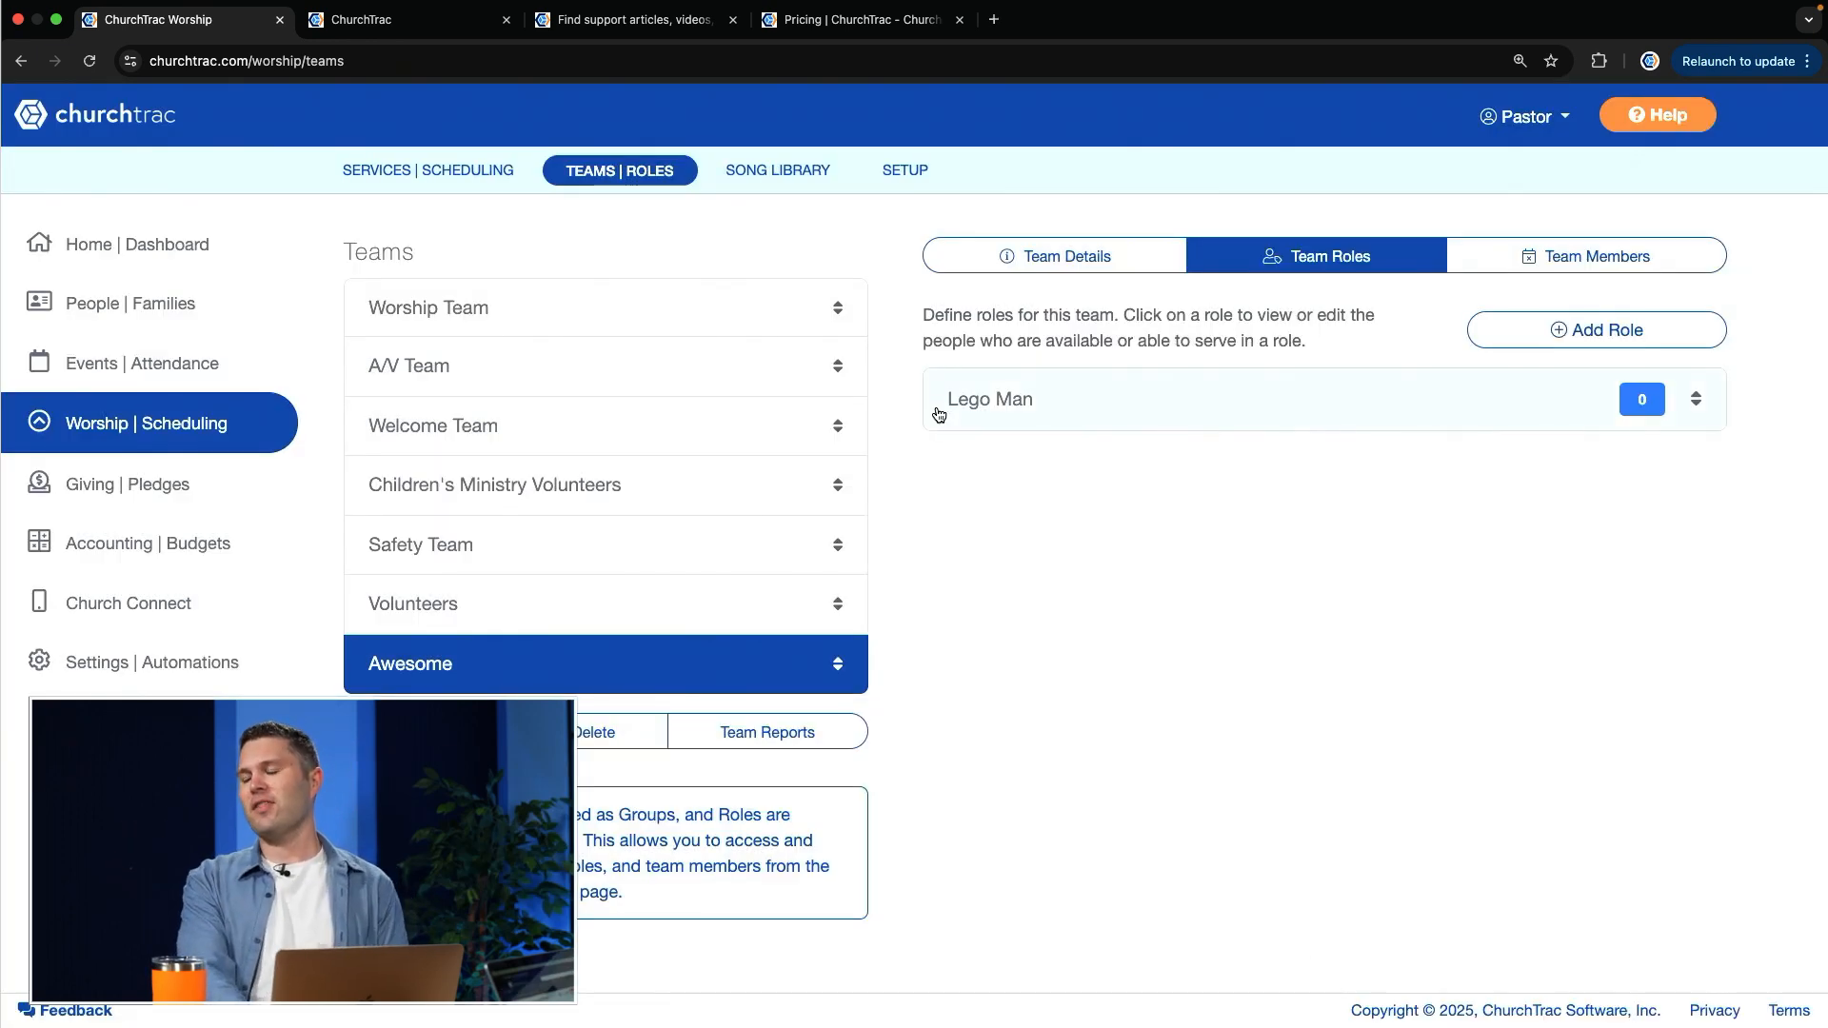
Step: Start a new worship service and set its service date to 02/01/2020
left_click(443, 178)
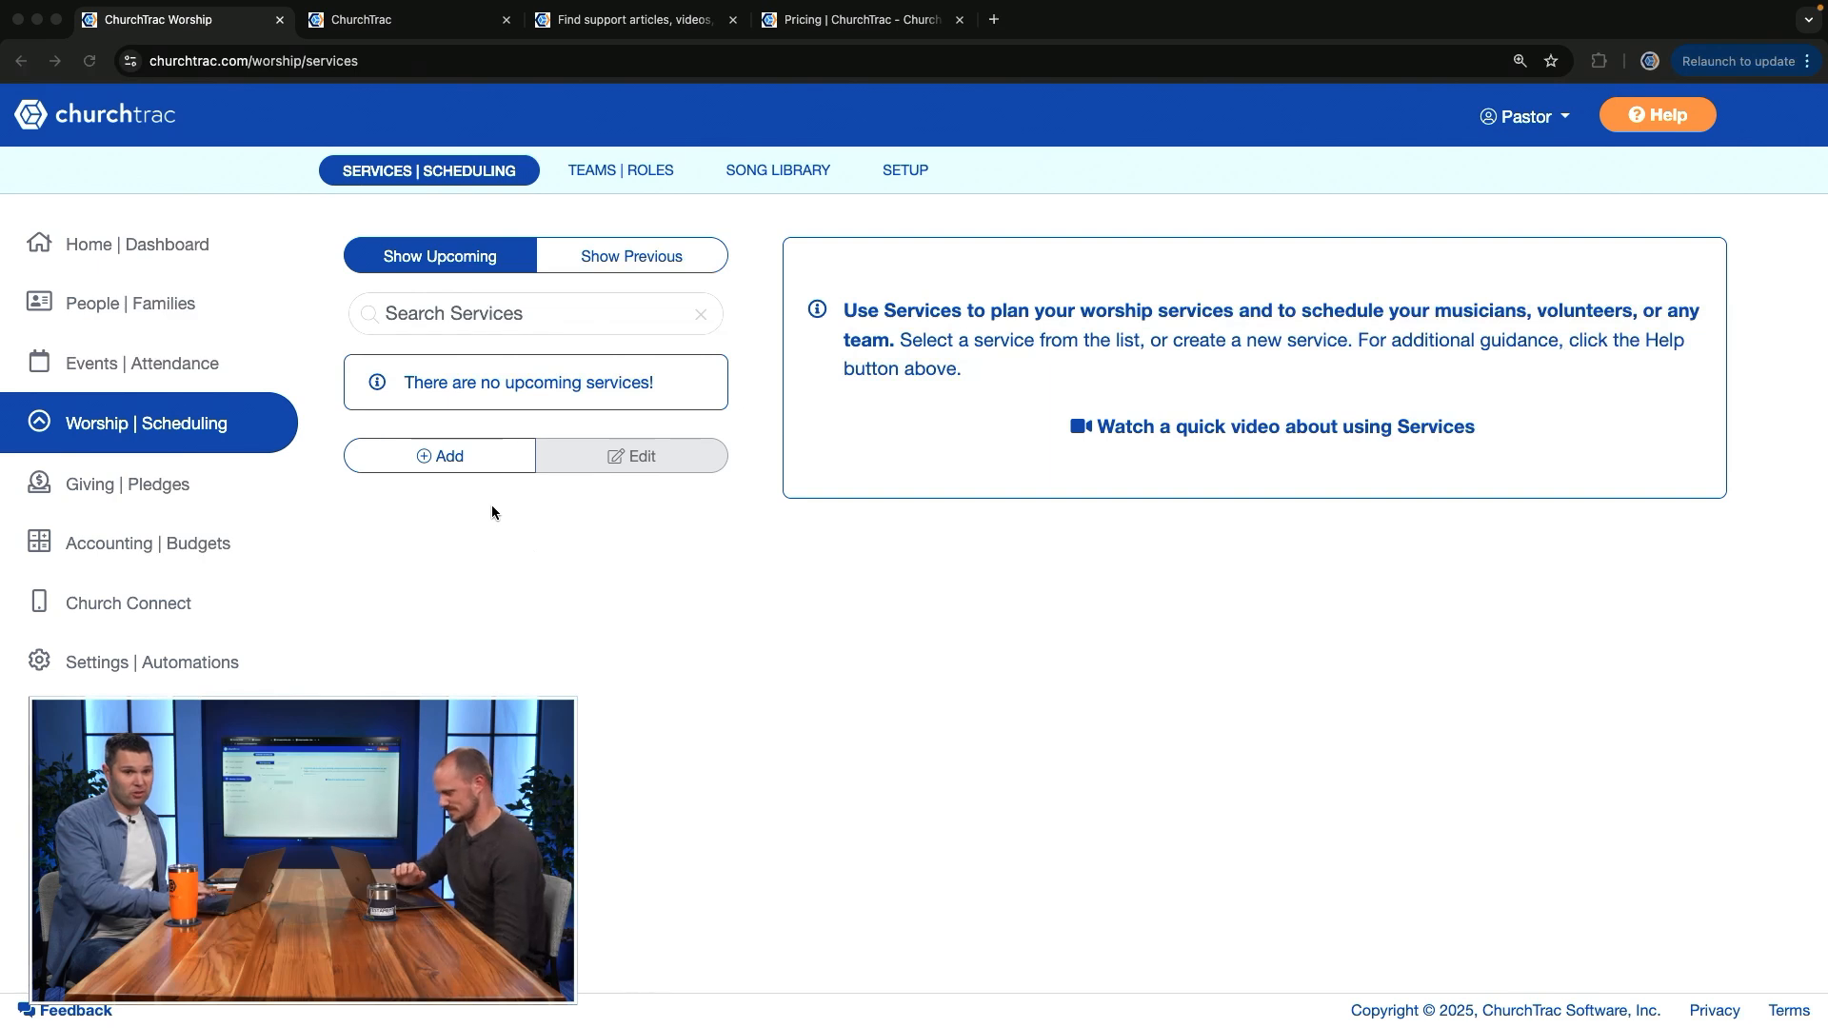
left_click(444, 466)
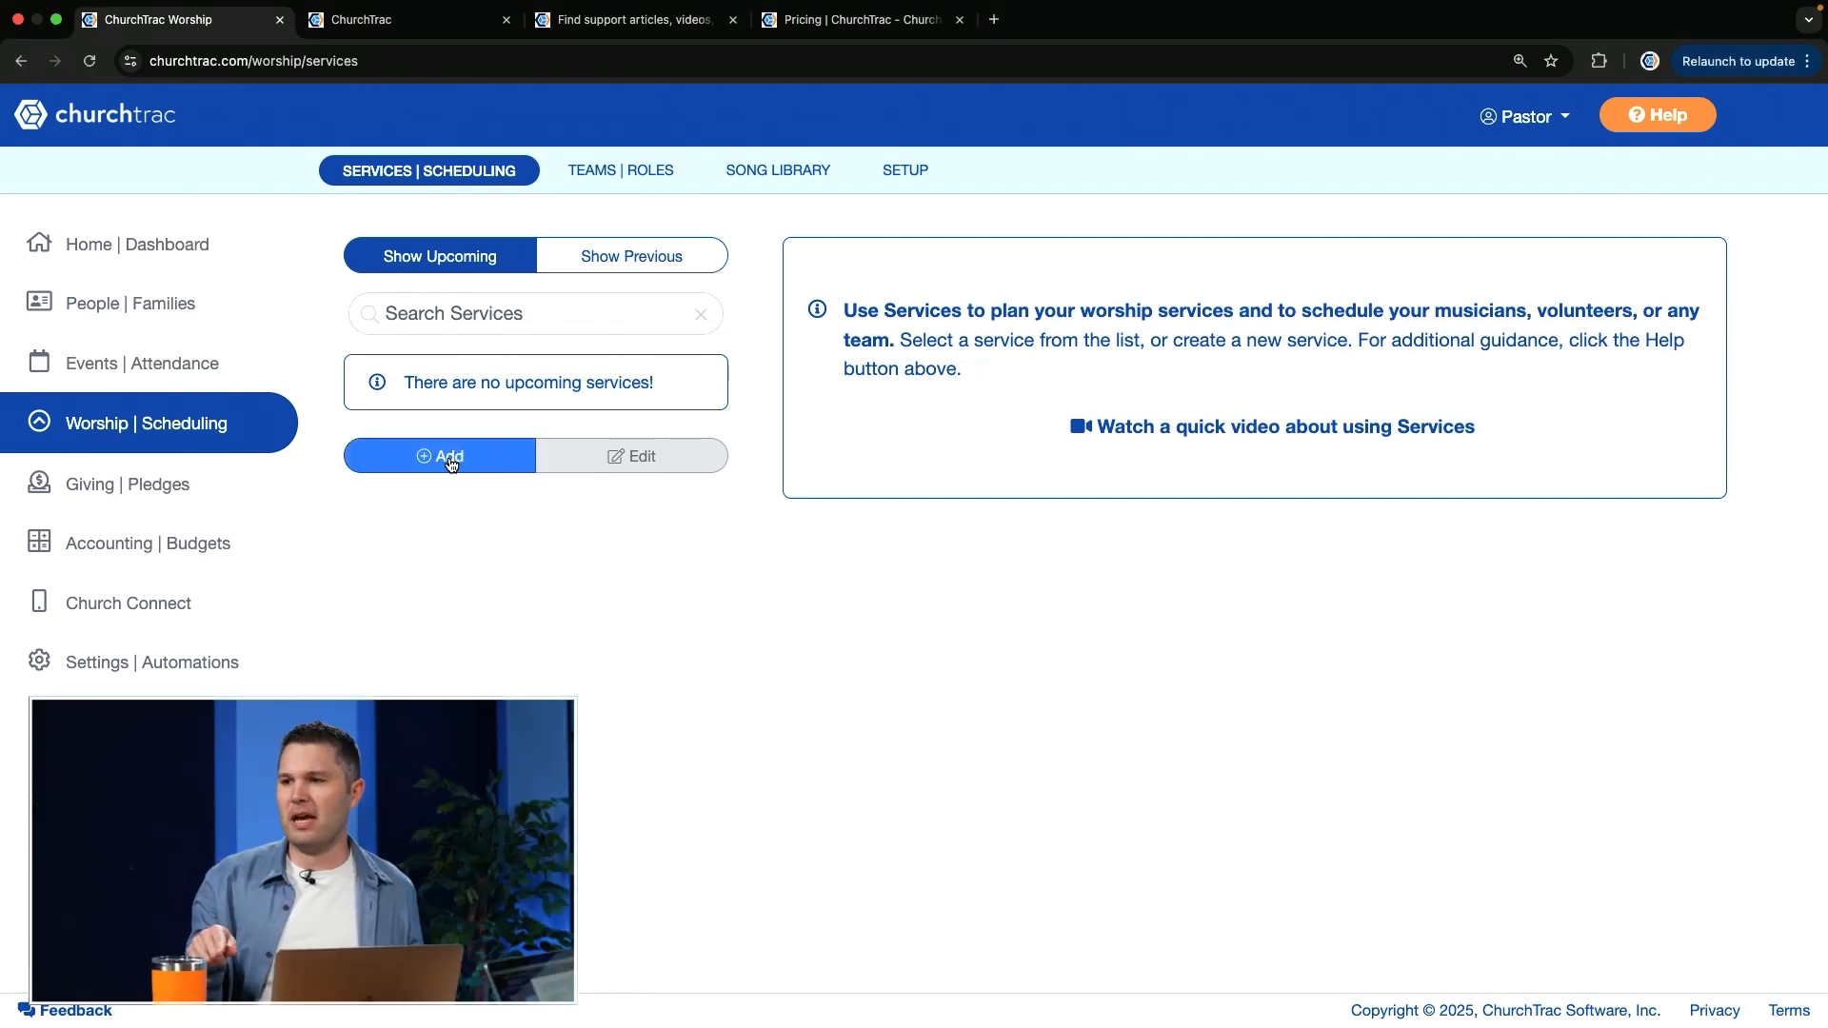
left_click(451, 464)
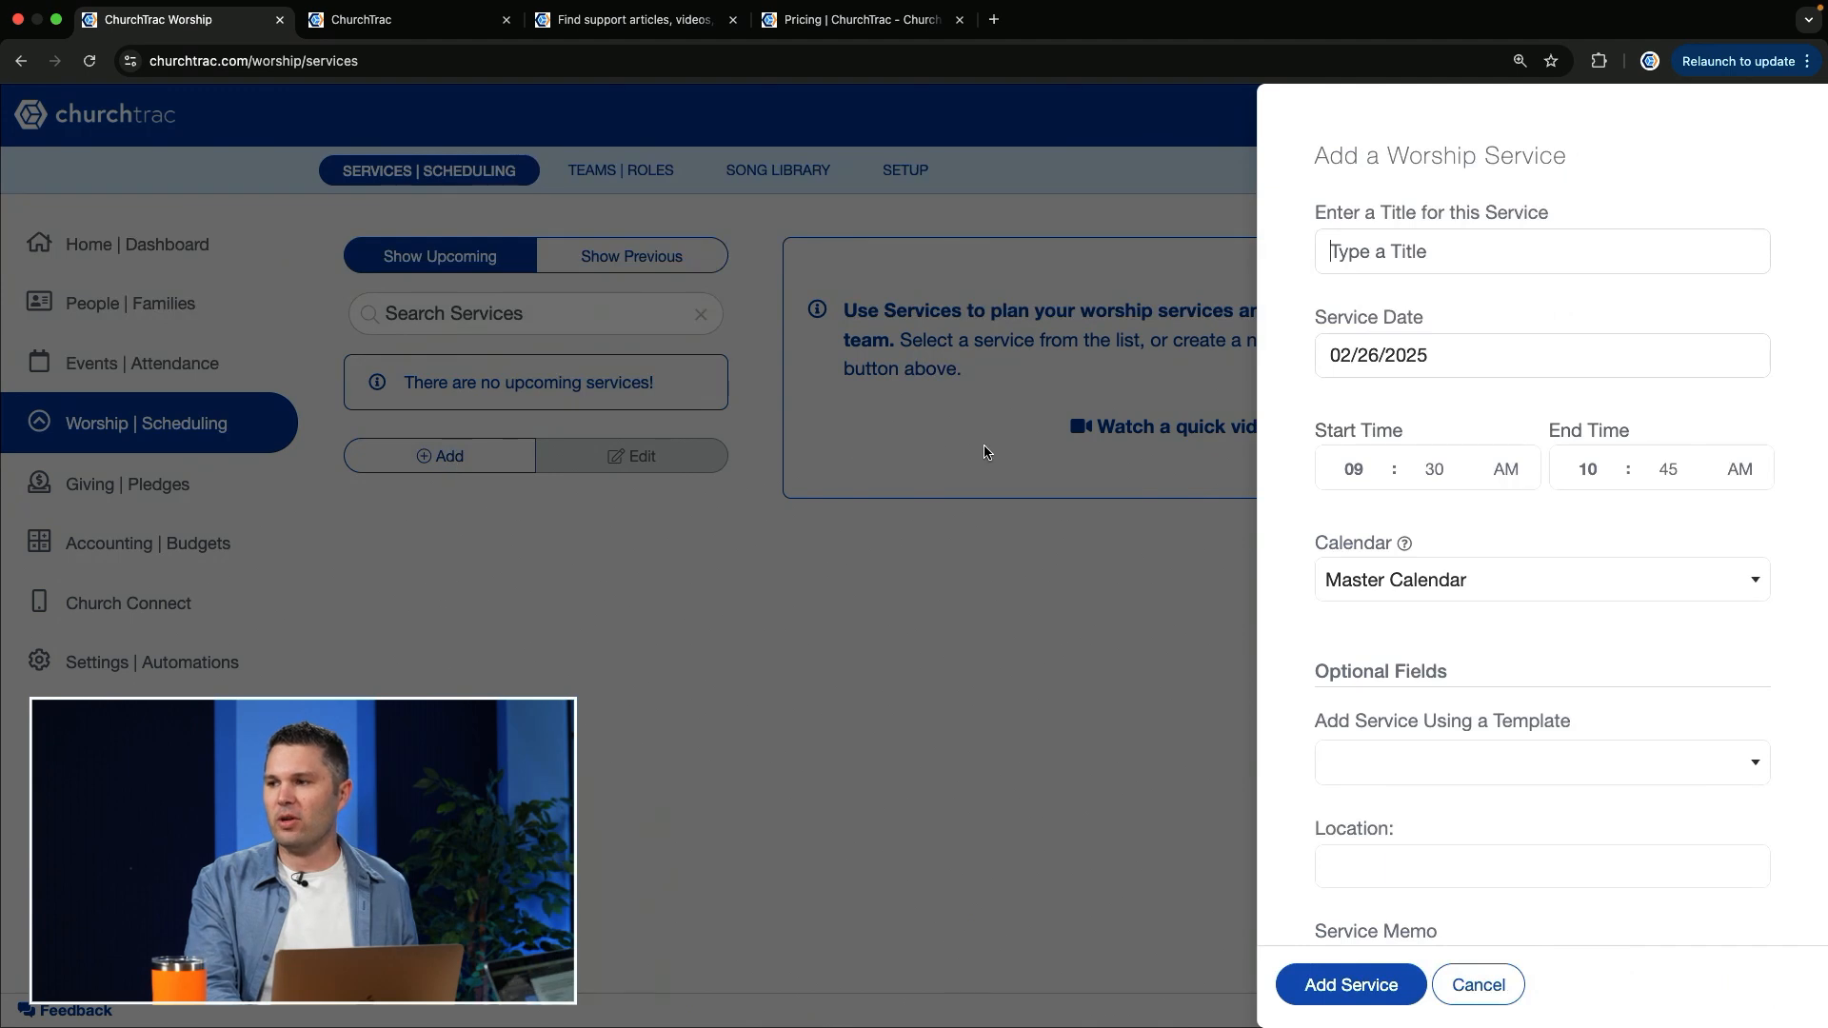
left_click(1360, 360)
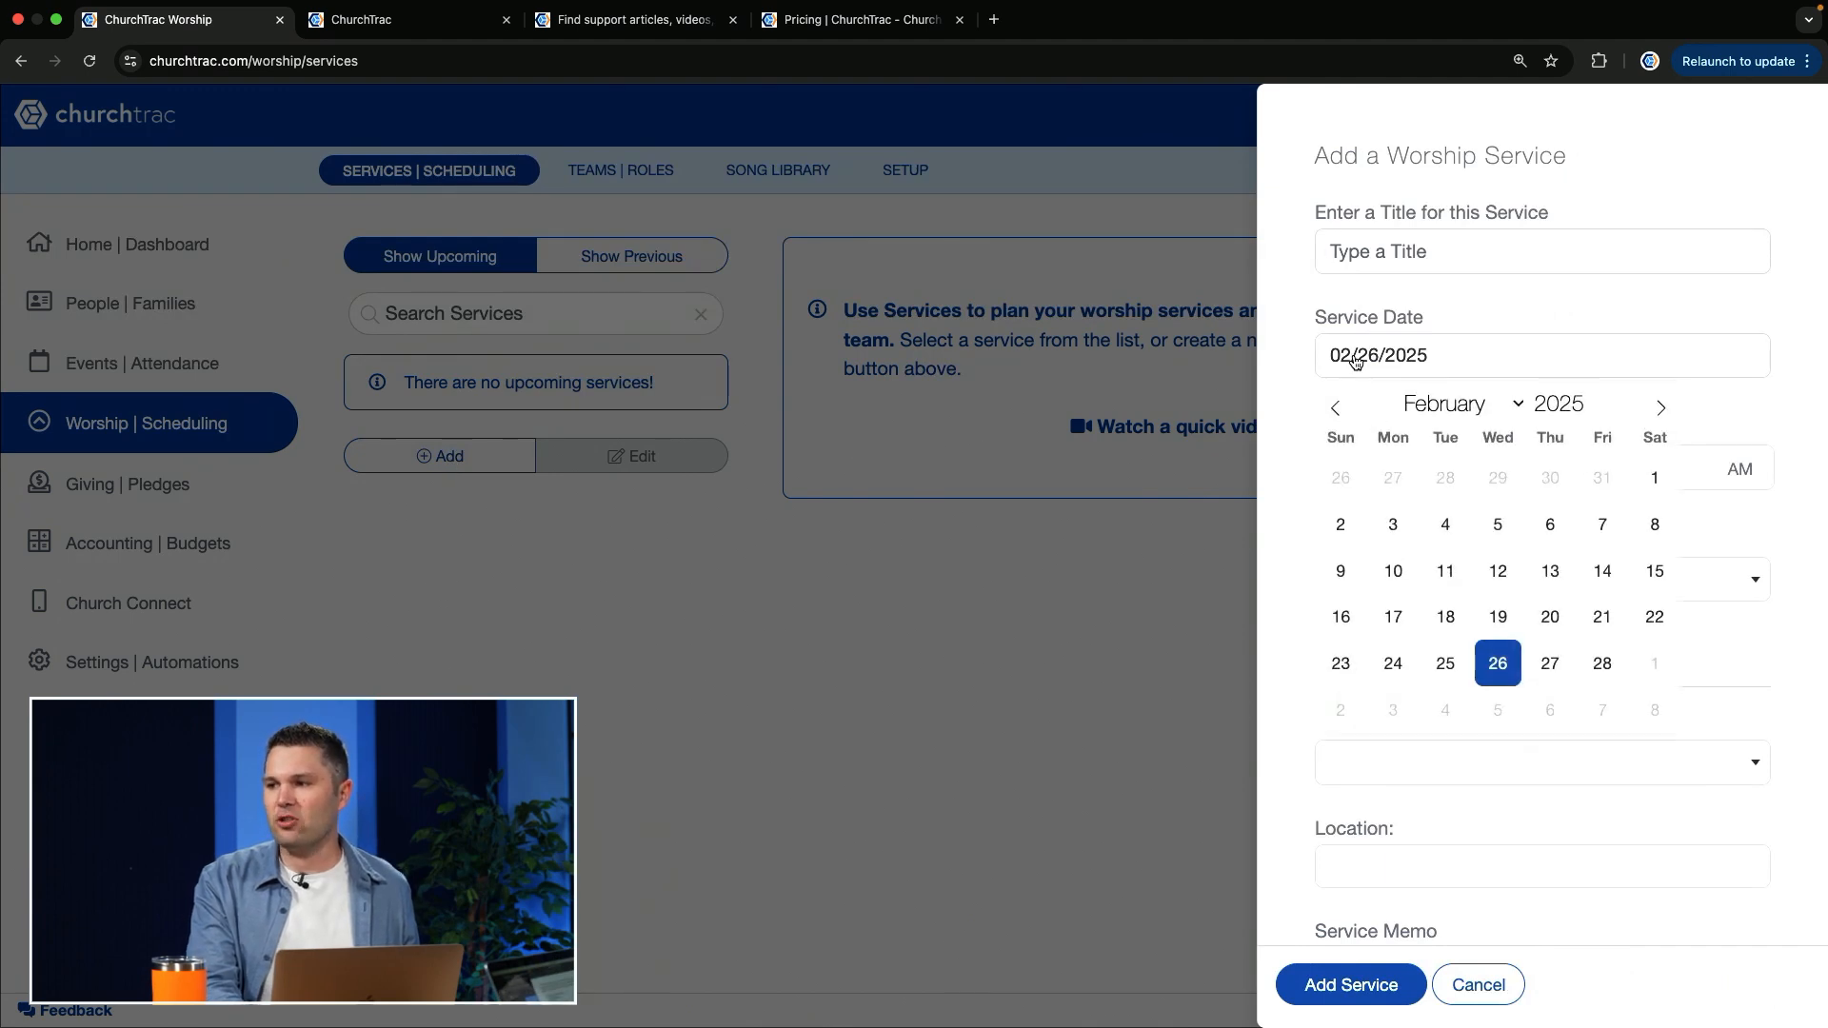
left_click(1594, 412)
left_click(1594, 411)
left_click(1594, 412)
left_click(1594, 412)
left_click(1594, 412)
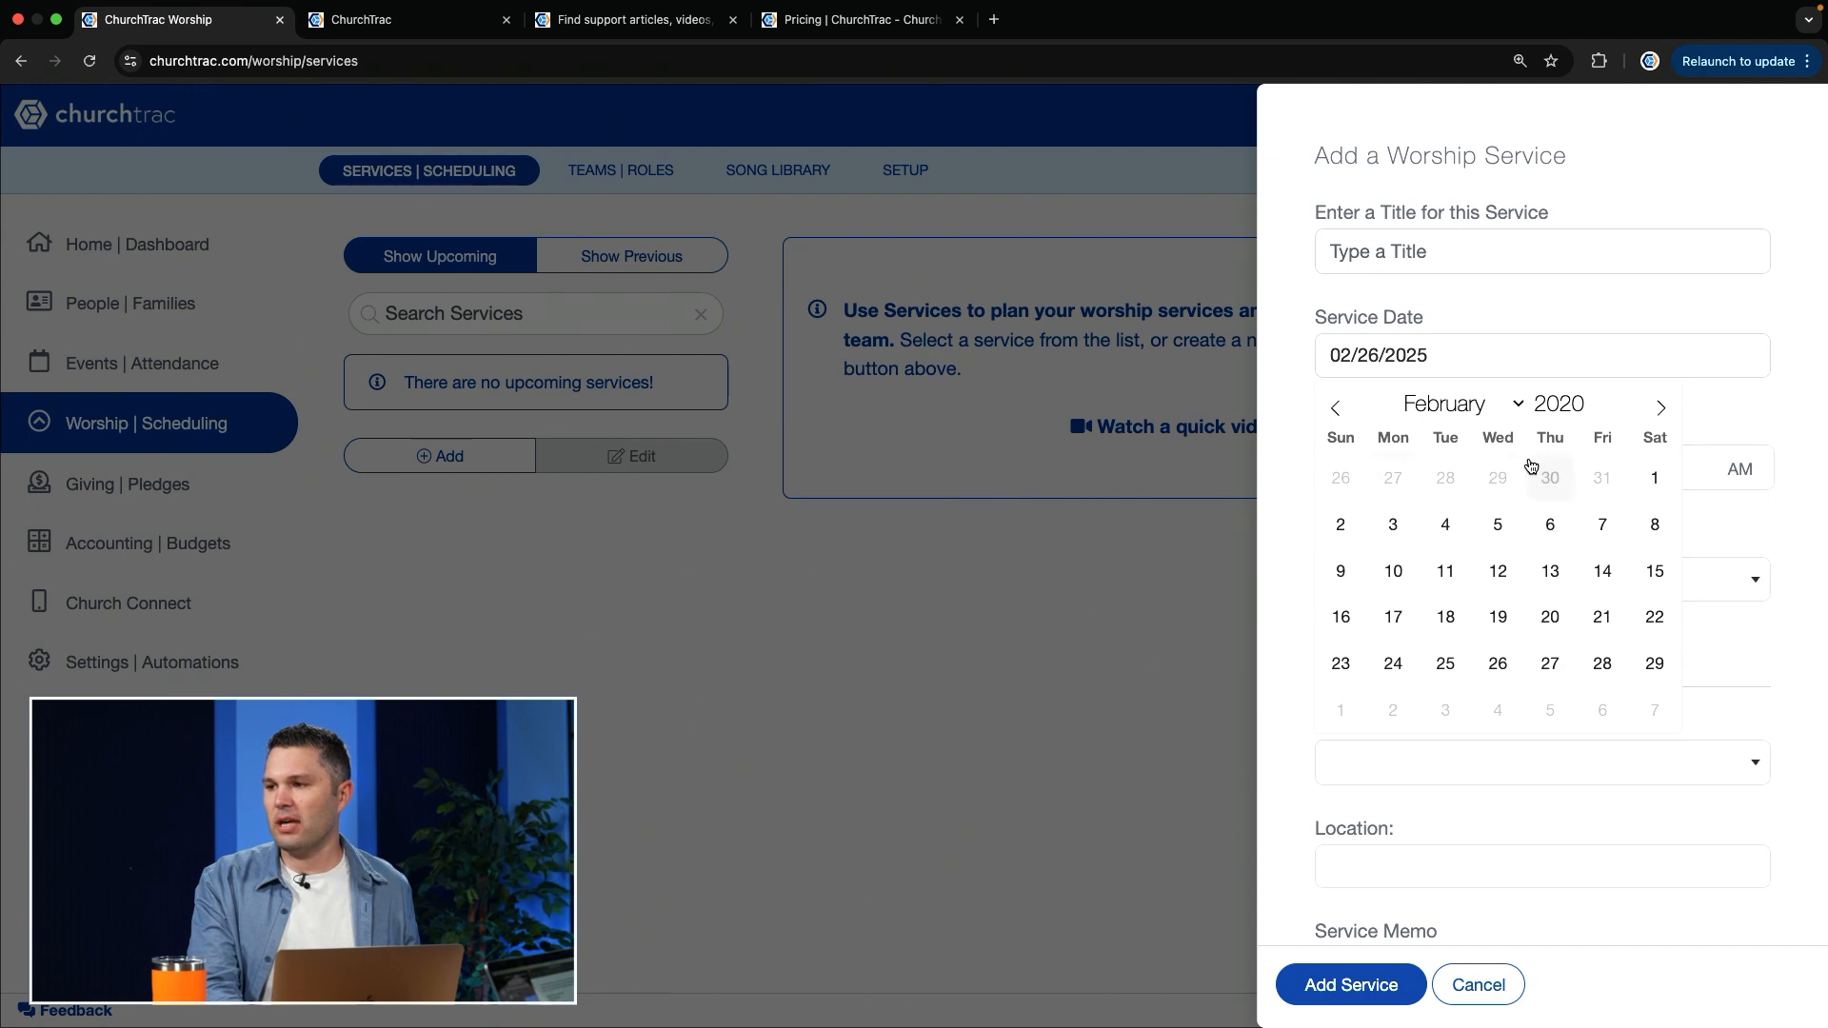
left_click(1656, 480)
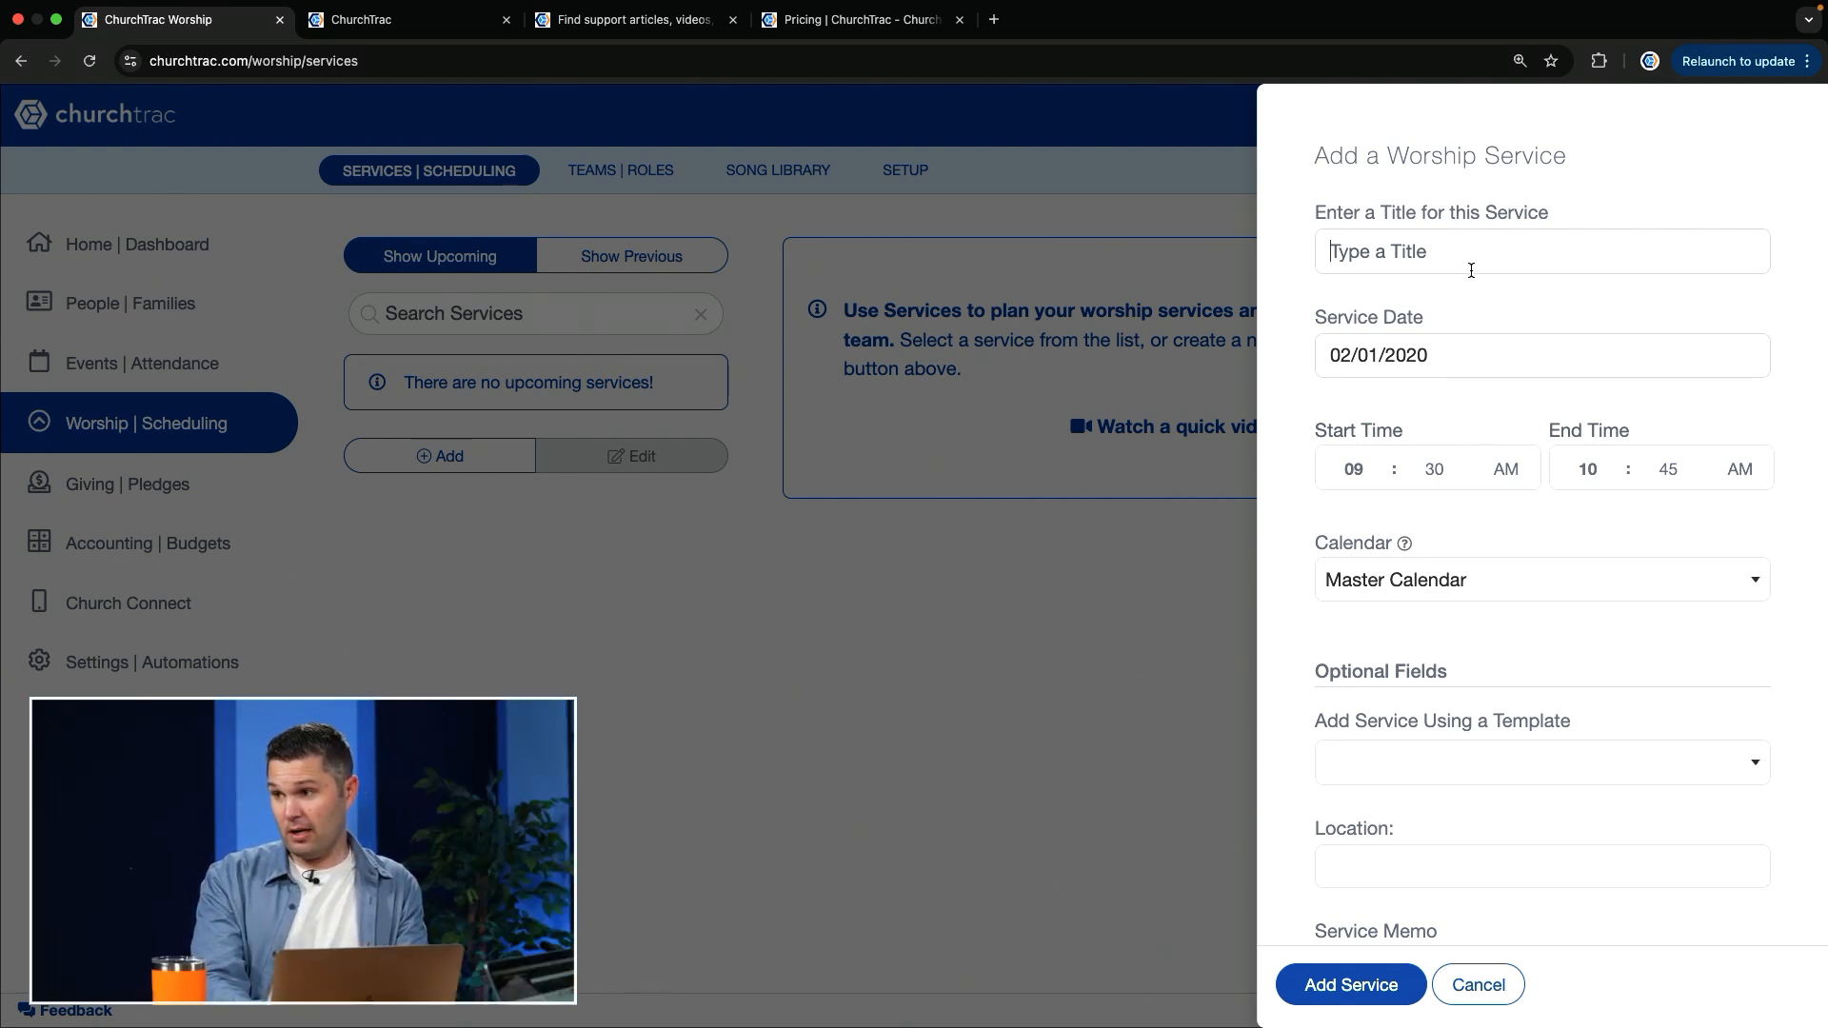
Step: Title the new service "[Template] Worship" and assign it to the Worship calendar
type("[Template")
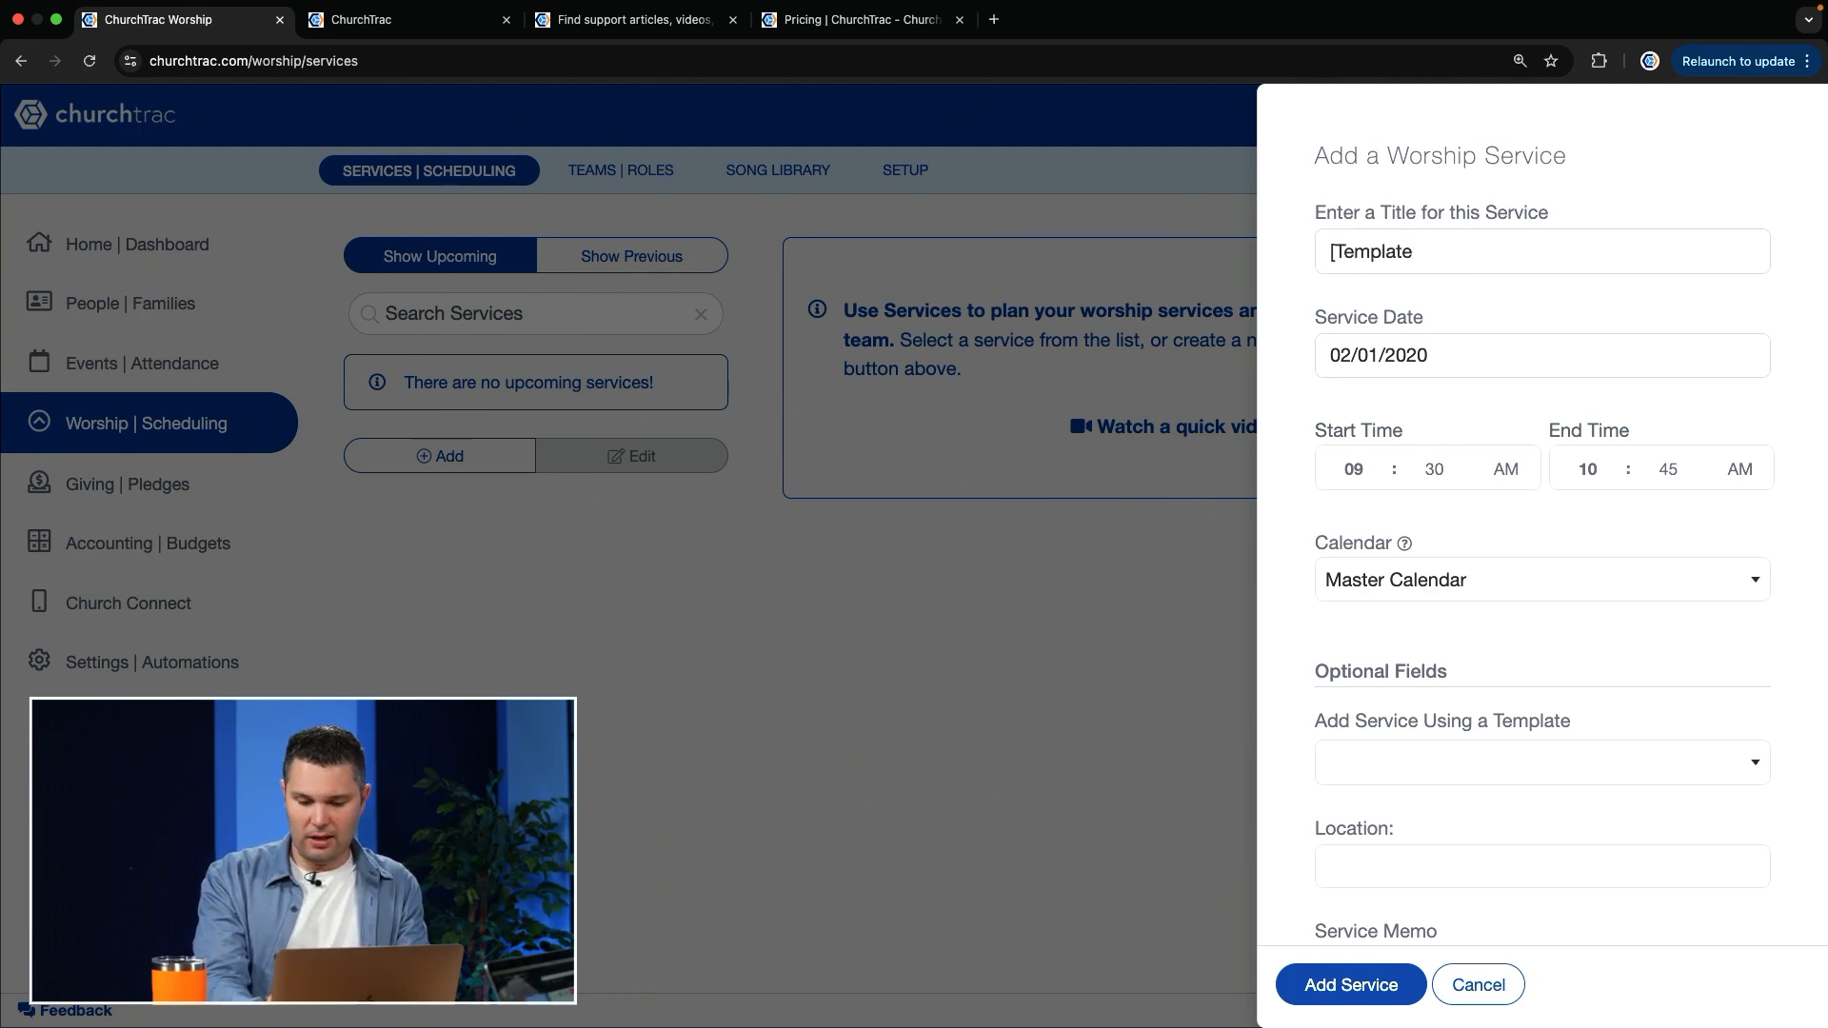
type("] Worship")
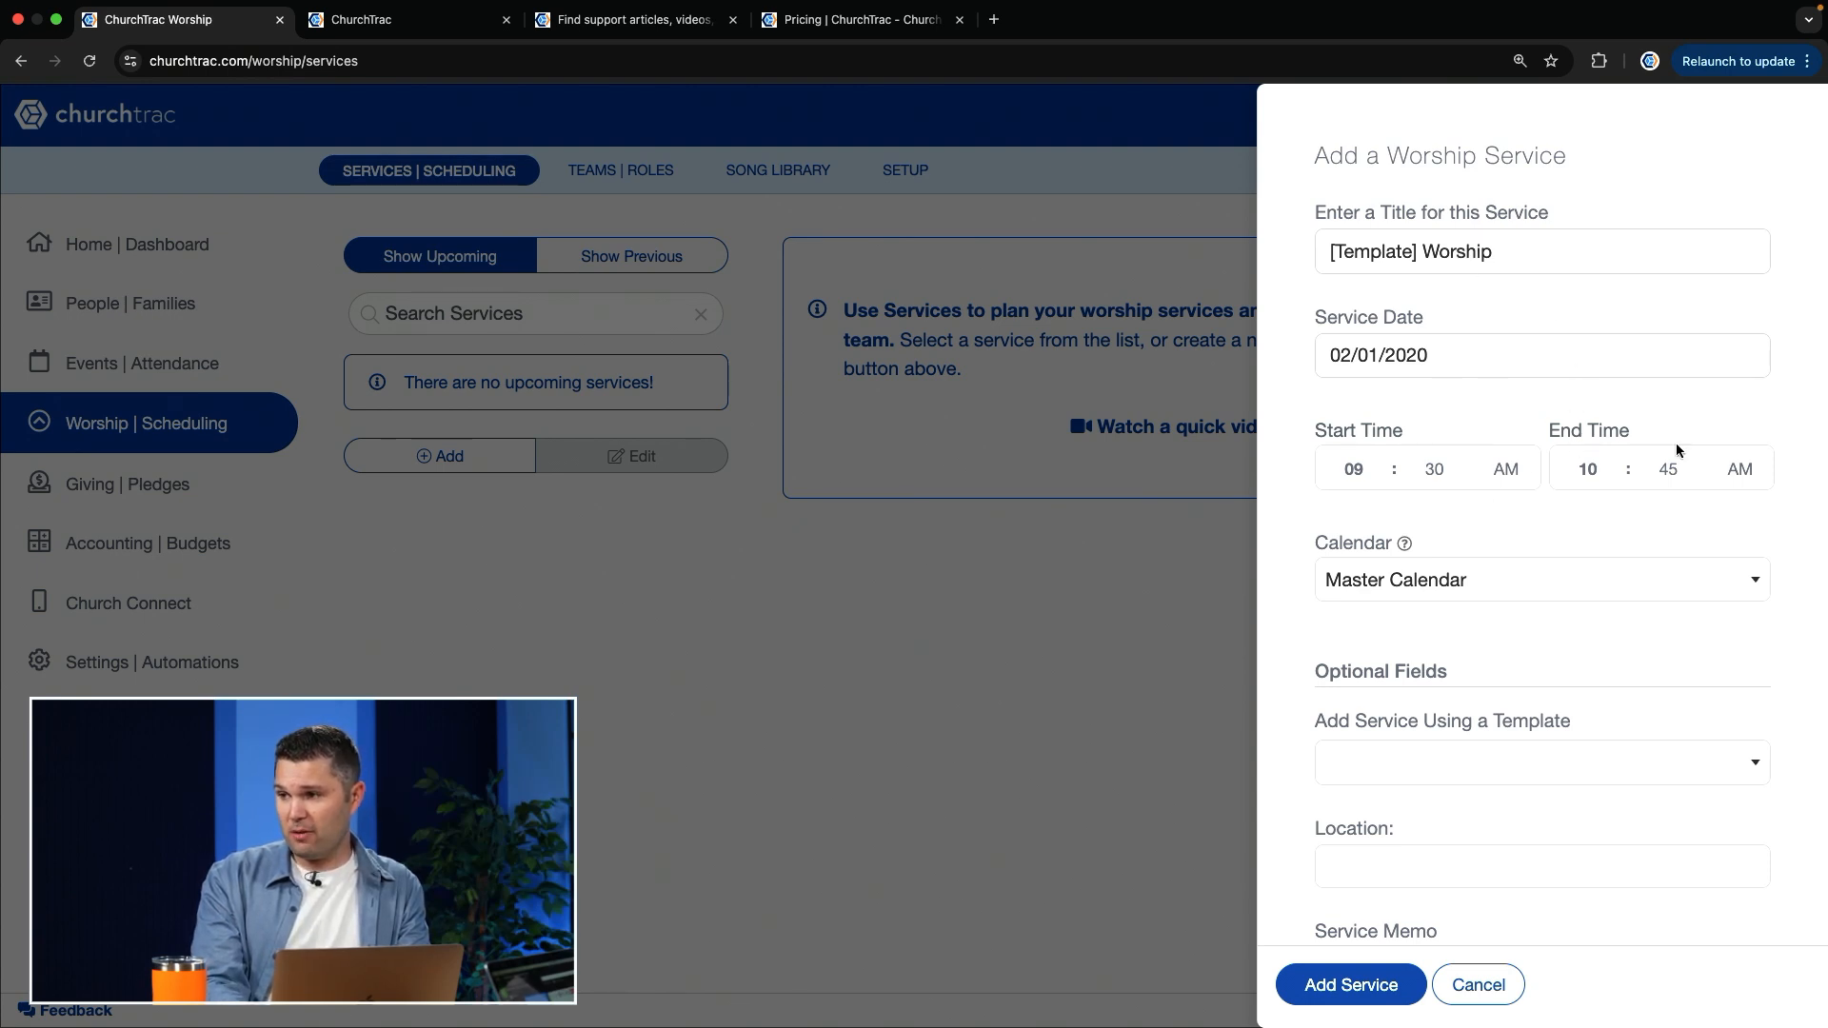
left_click(1416, 585)
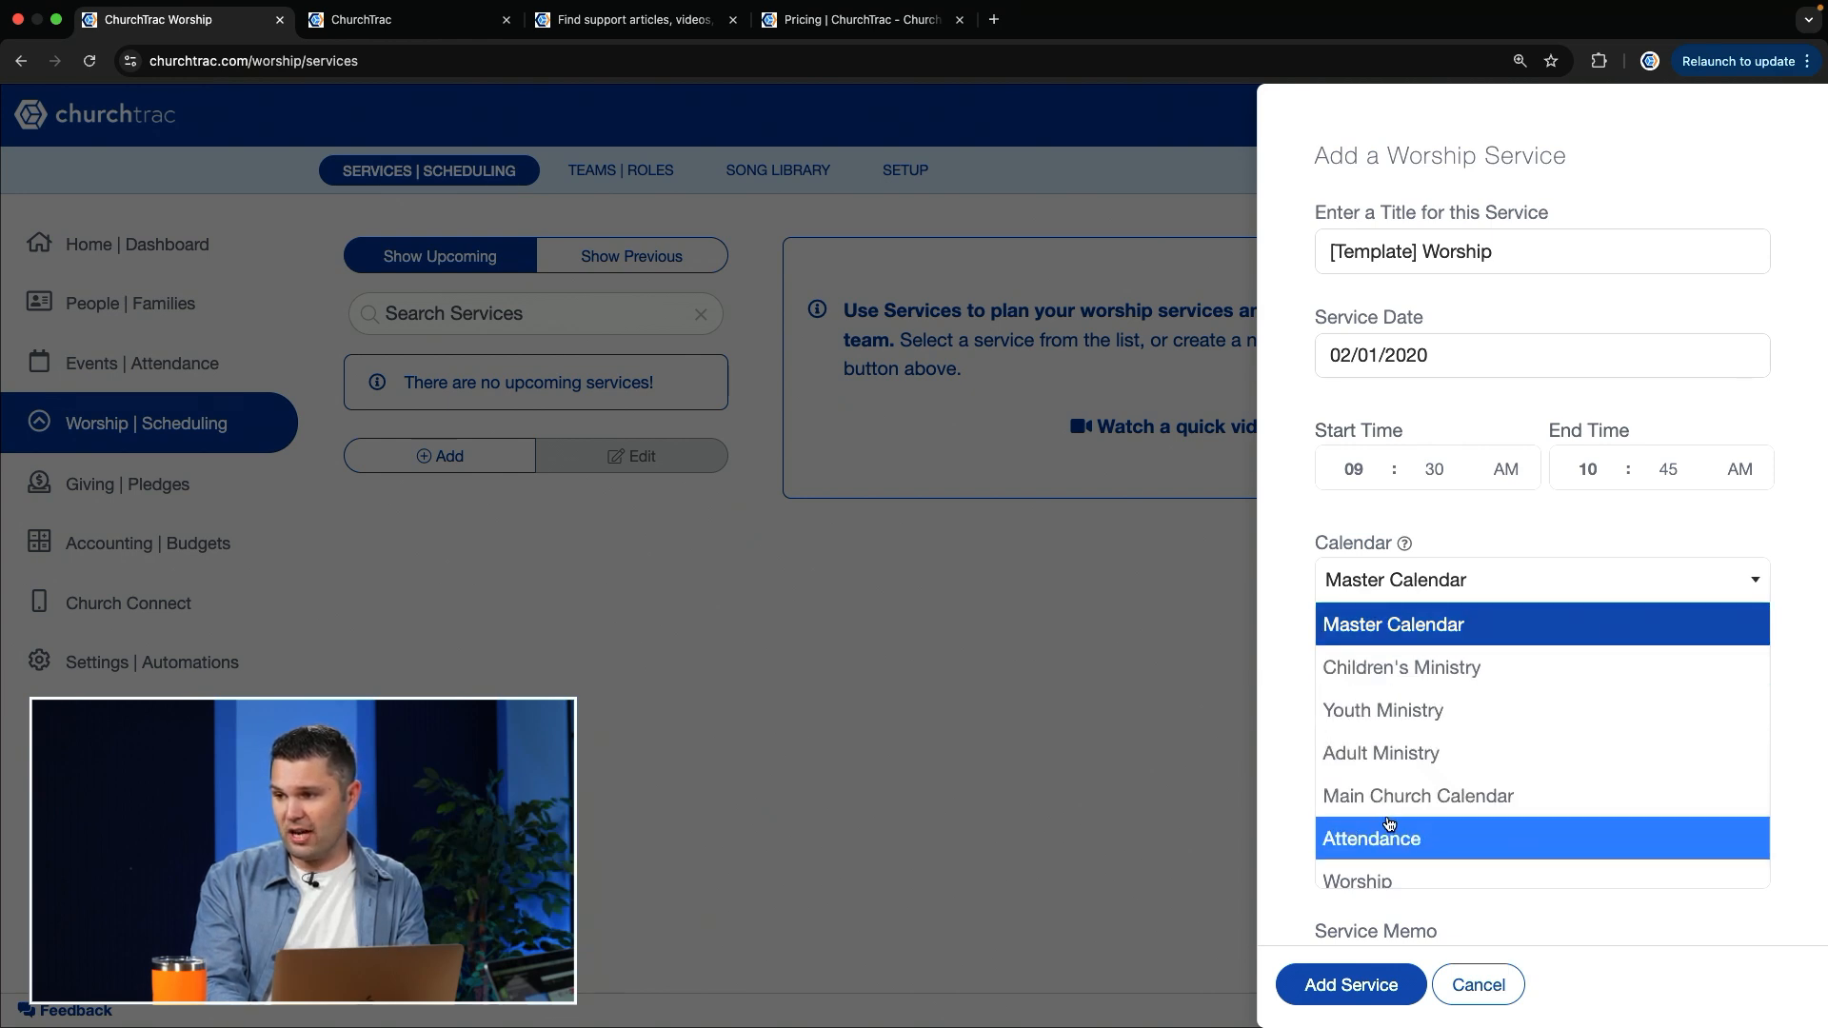
scroll(1385, 838, "down", 1)
left_click(1366, 840)
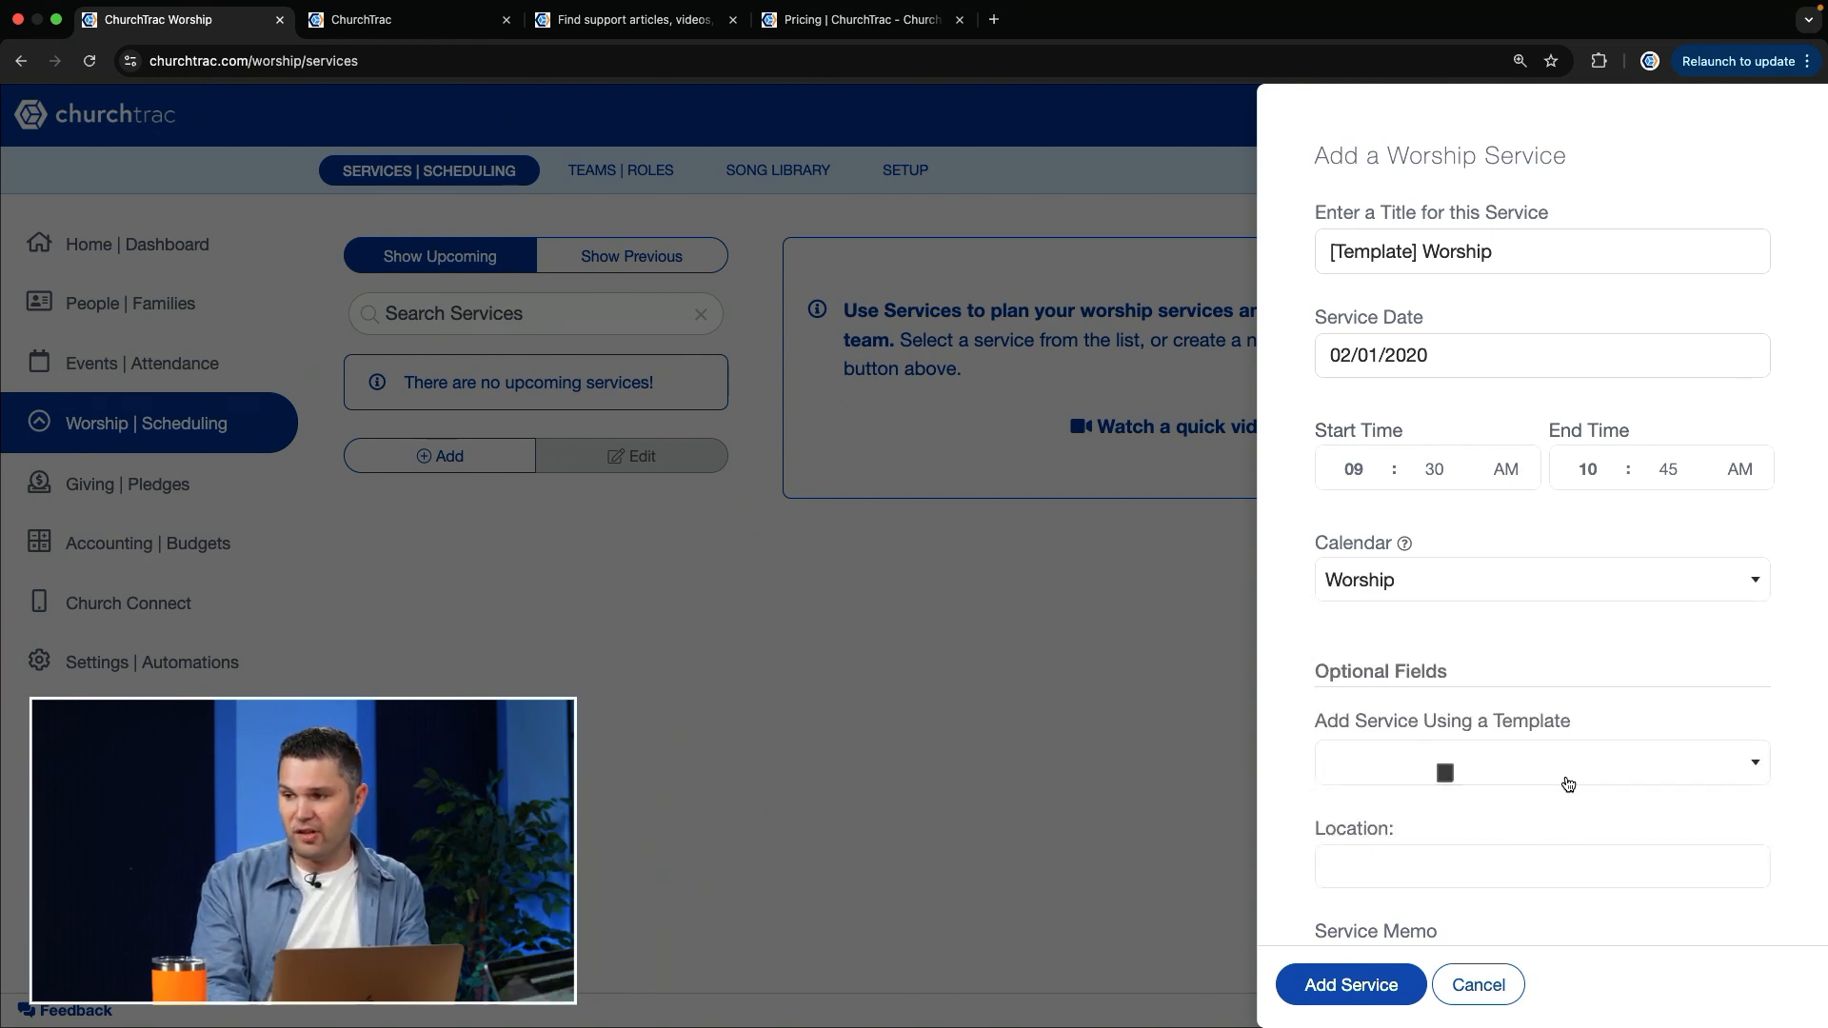
Step: Set the service's location to Worship Building and add the service
scroll(1434, 815, "down", 2)
scroll(1434, 815, "down", 1)
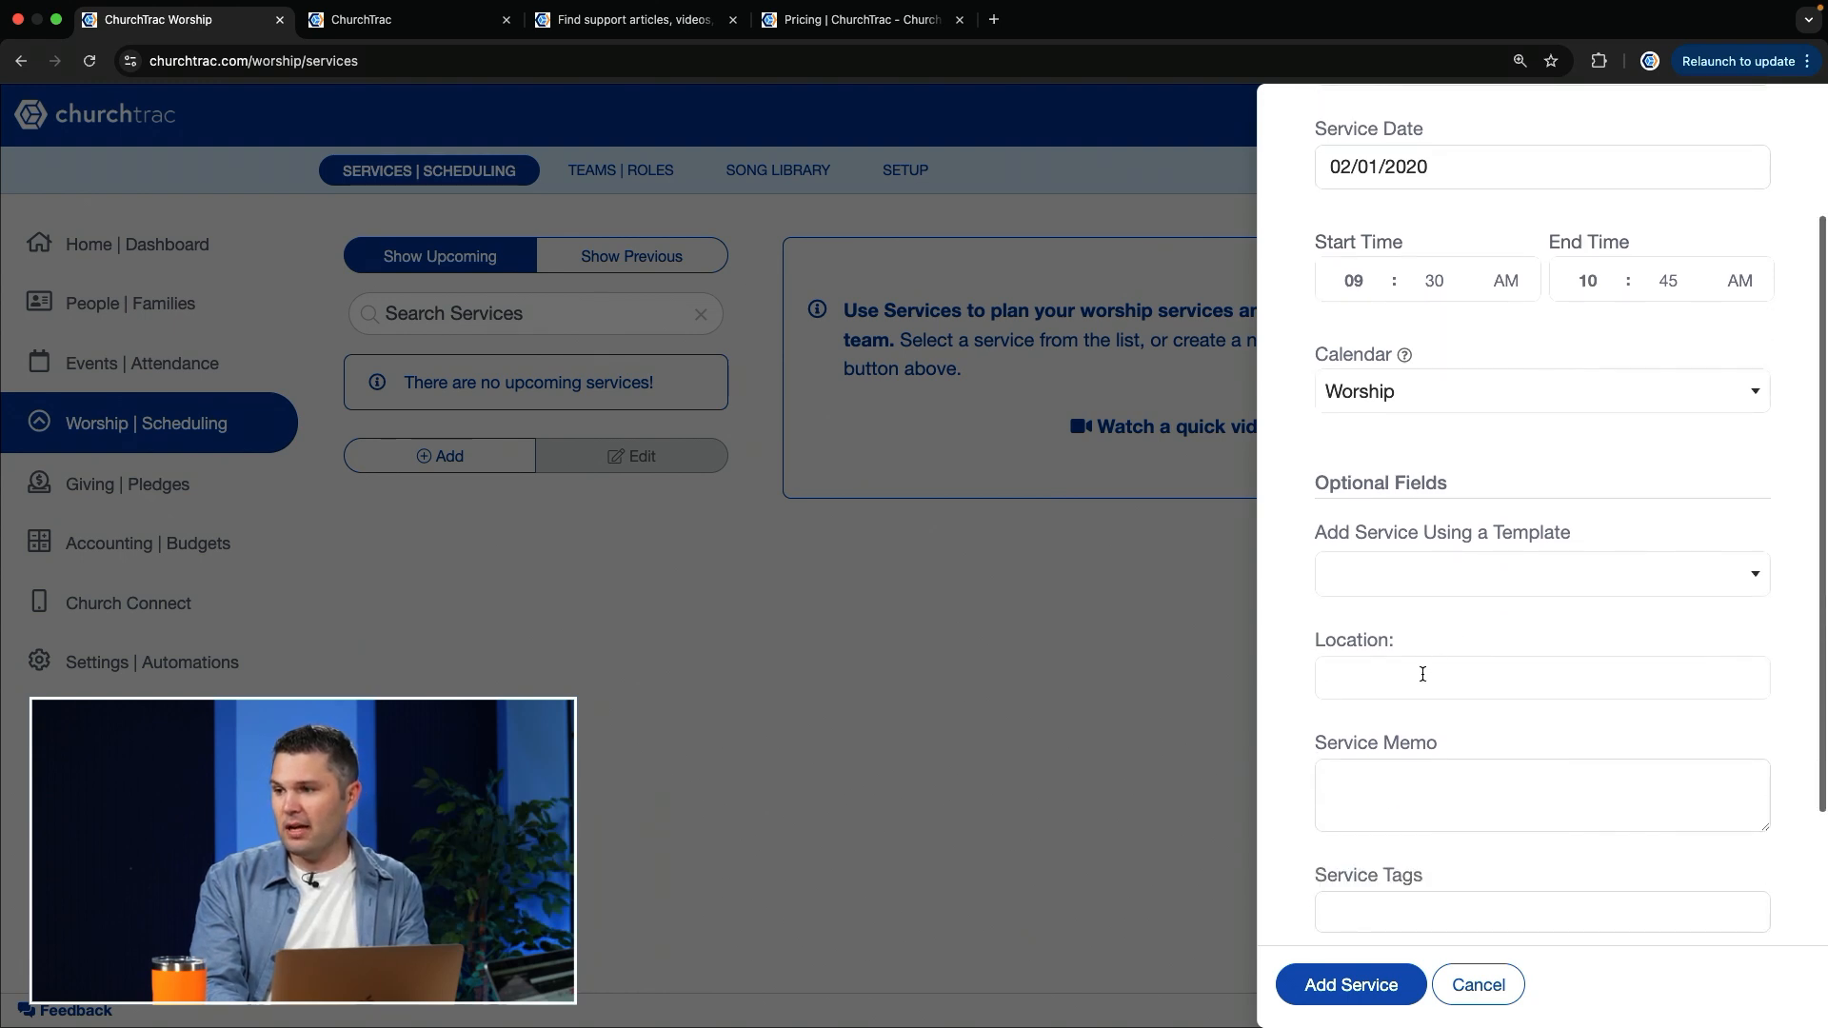
left_click(1424, 677)
left_click(1362, 767)
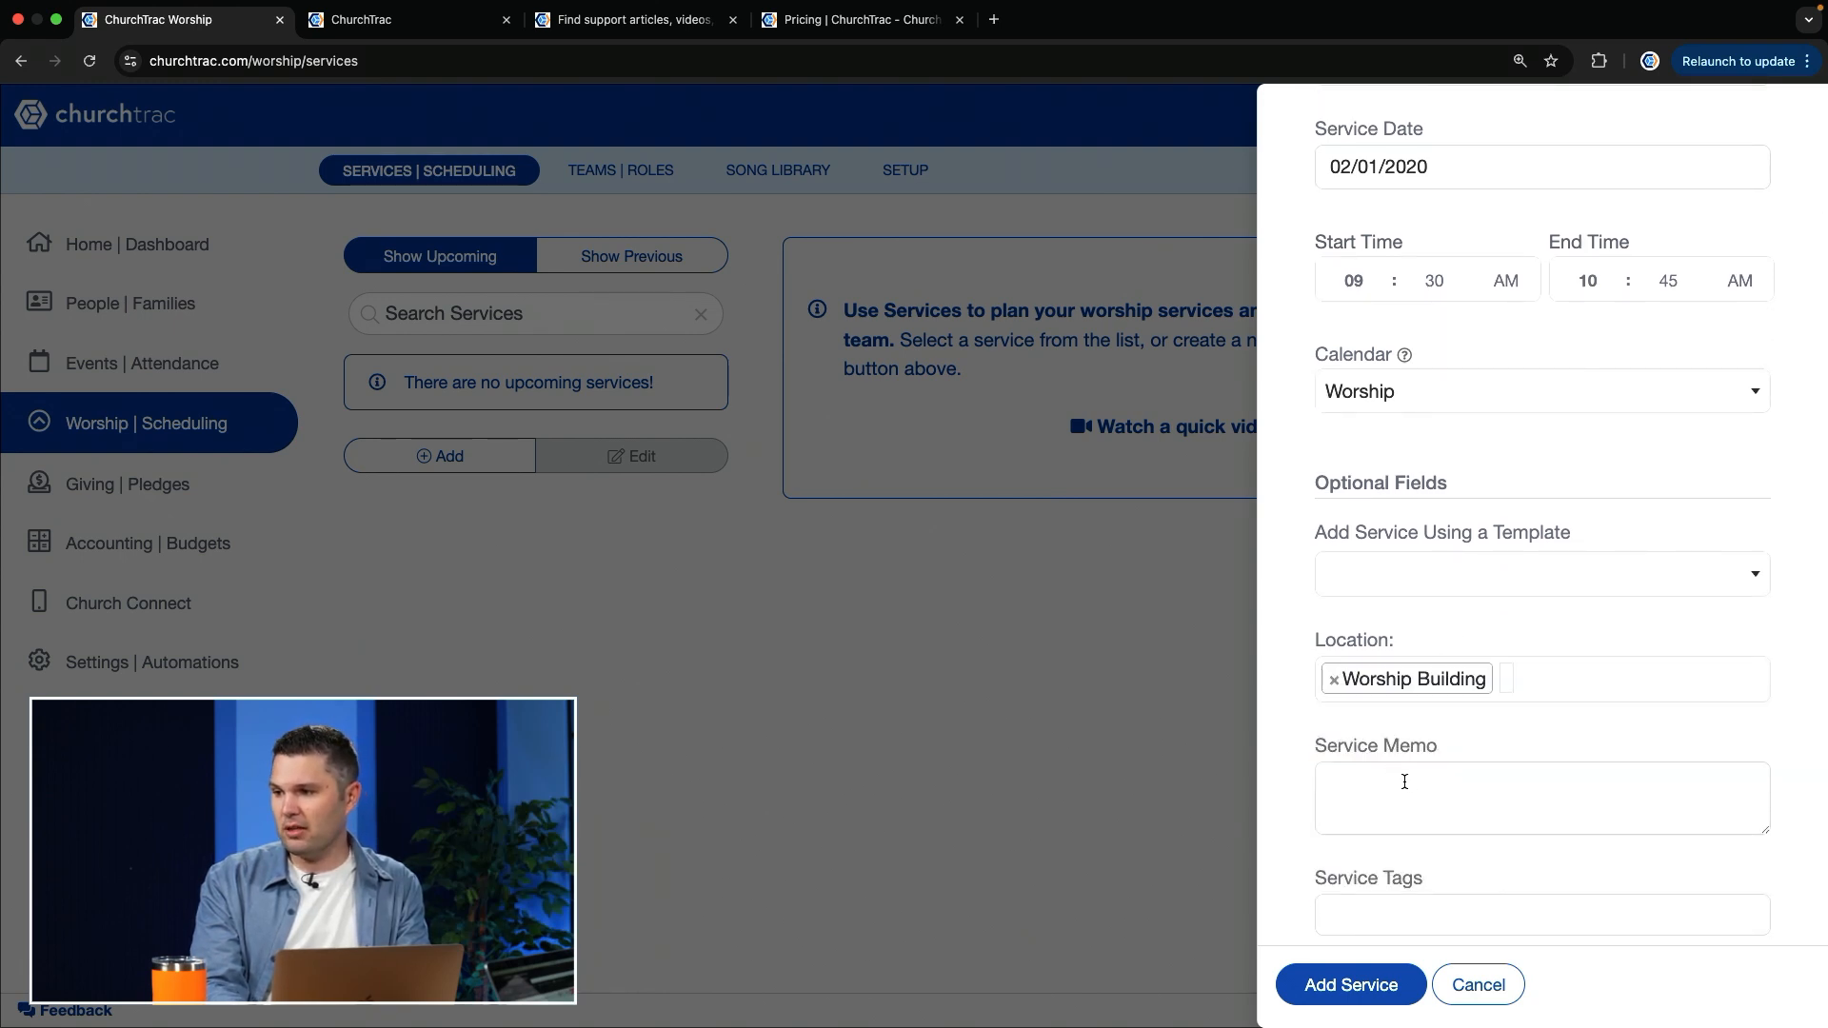
scroll(1381, 914, "down", 2)
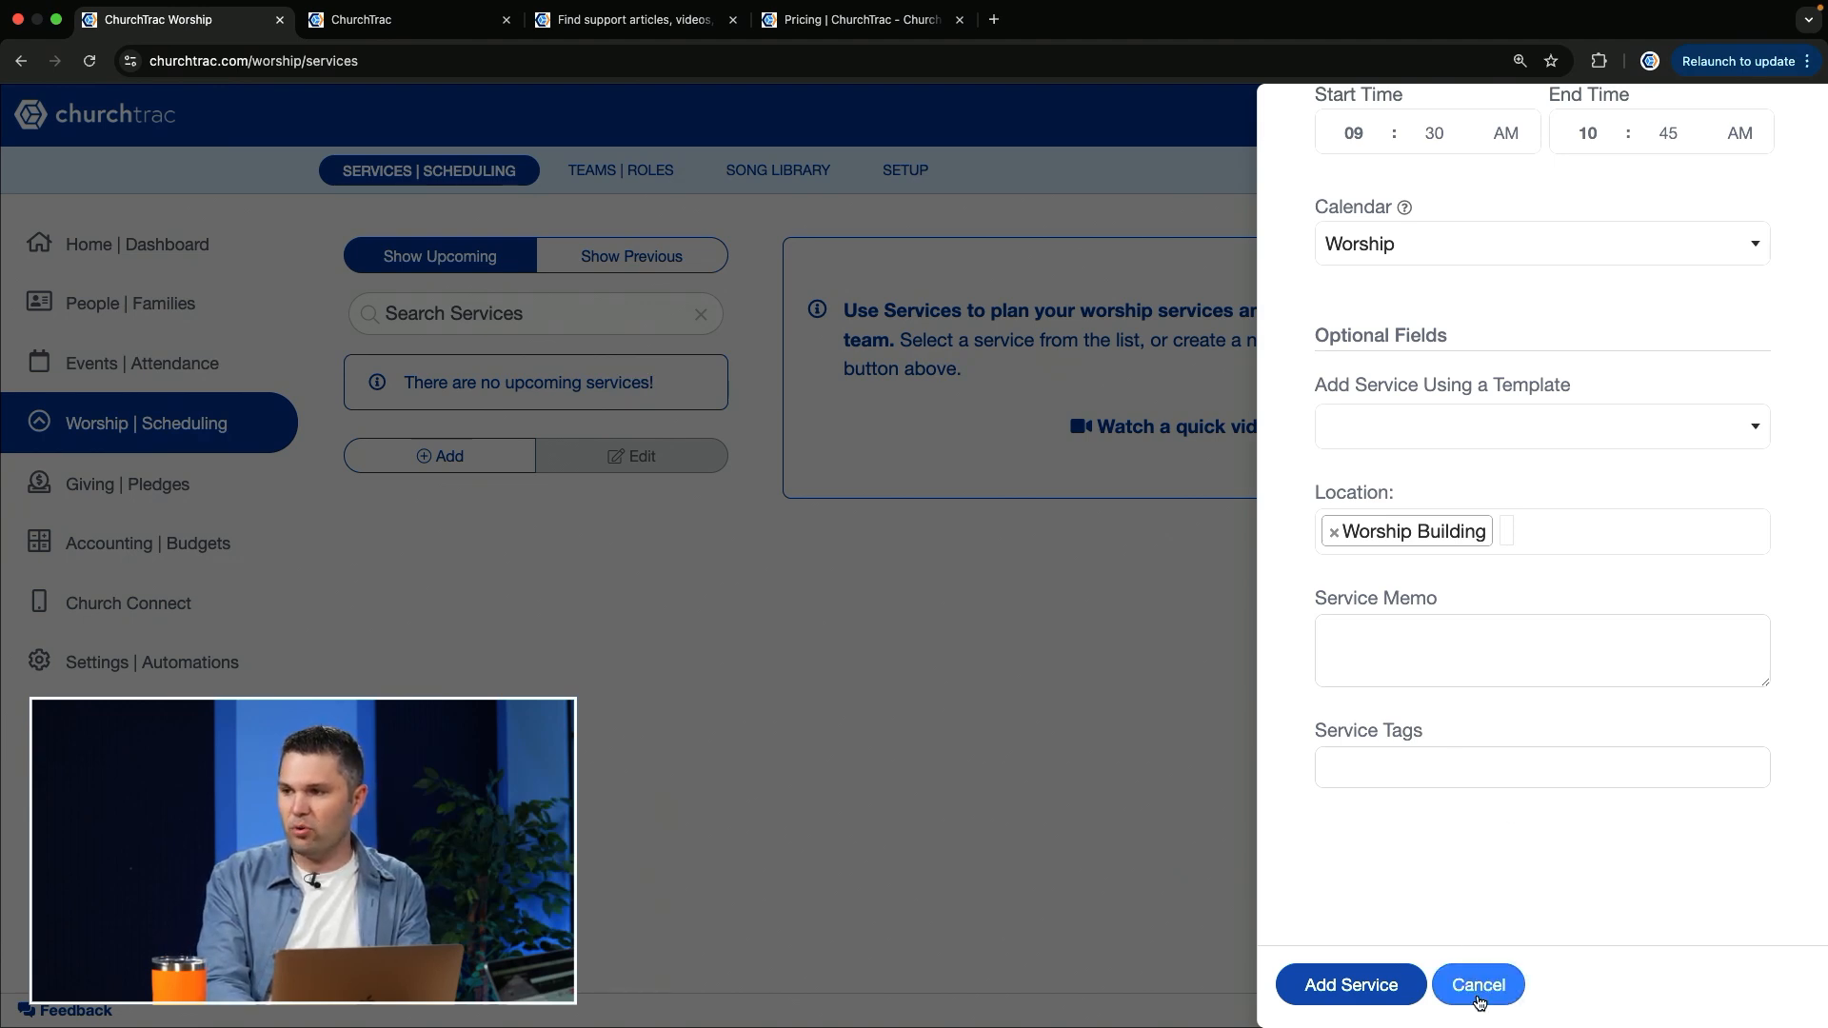
left_click(1346, 987)
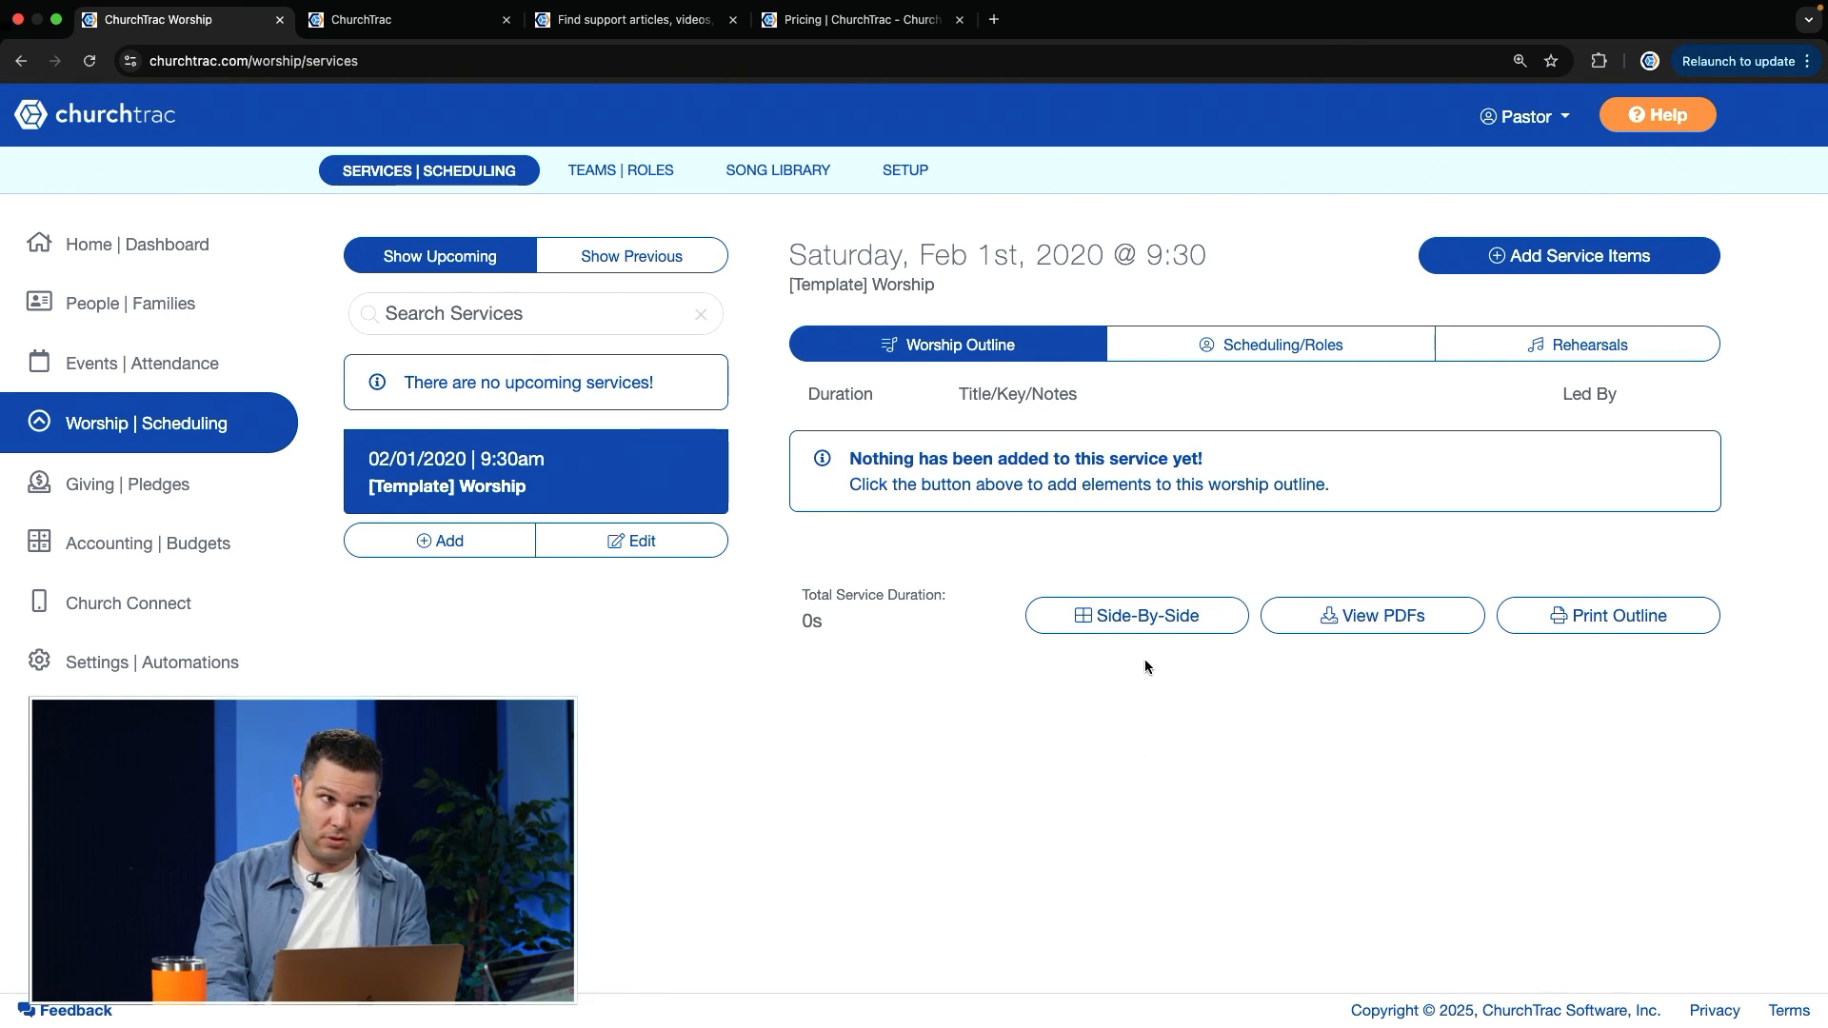
Step: Select All My Boast Is In Jesus from the songs to add to the template service, and check the key filter options
left_click(1605, 262)
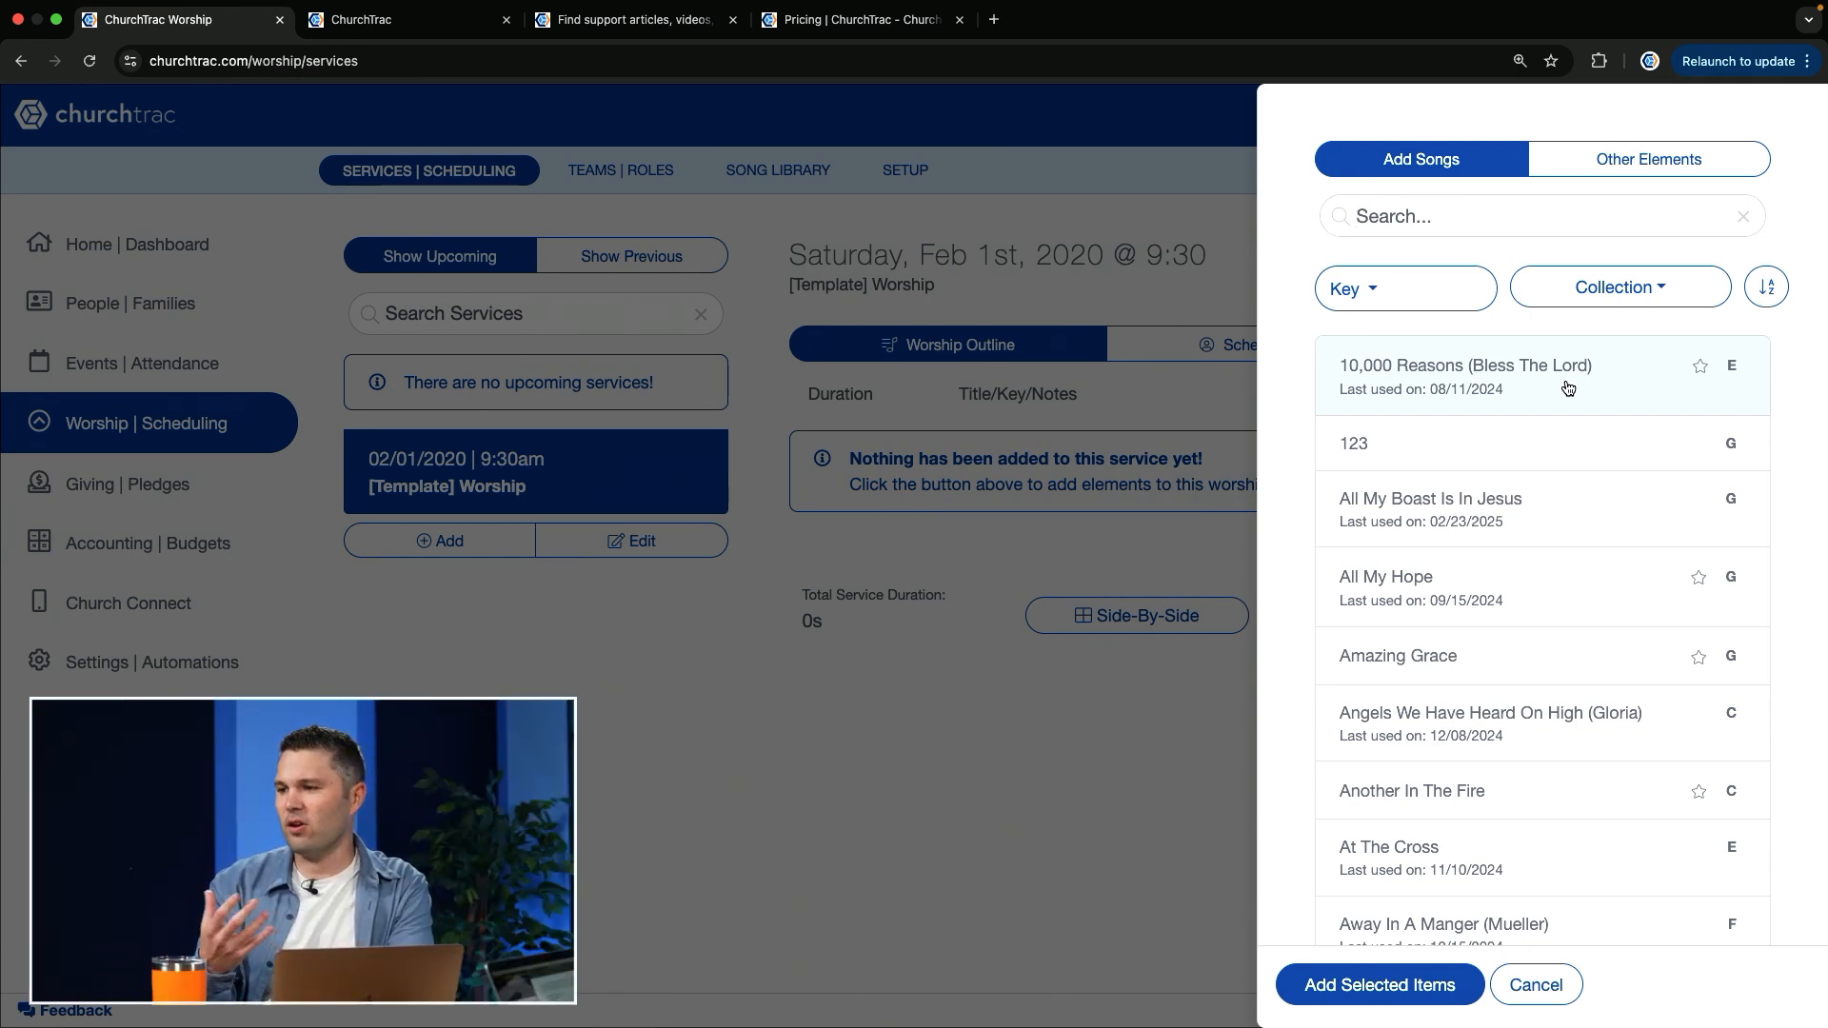
left_click(1550, 512)
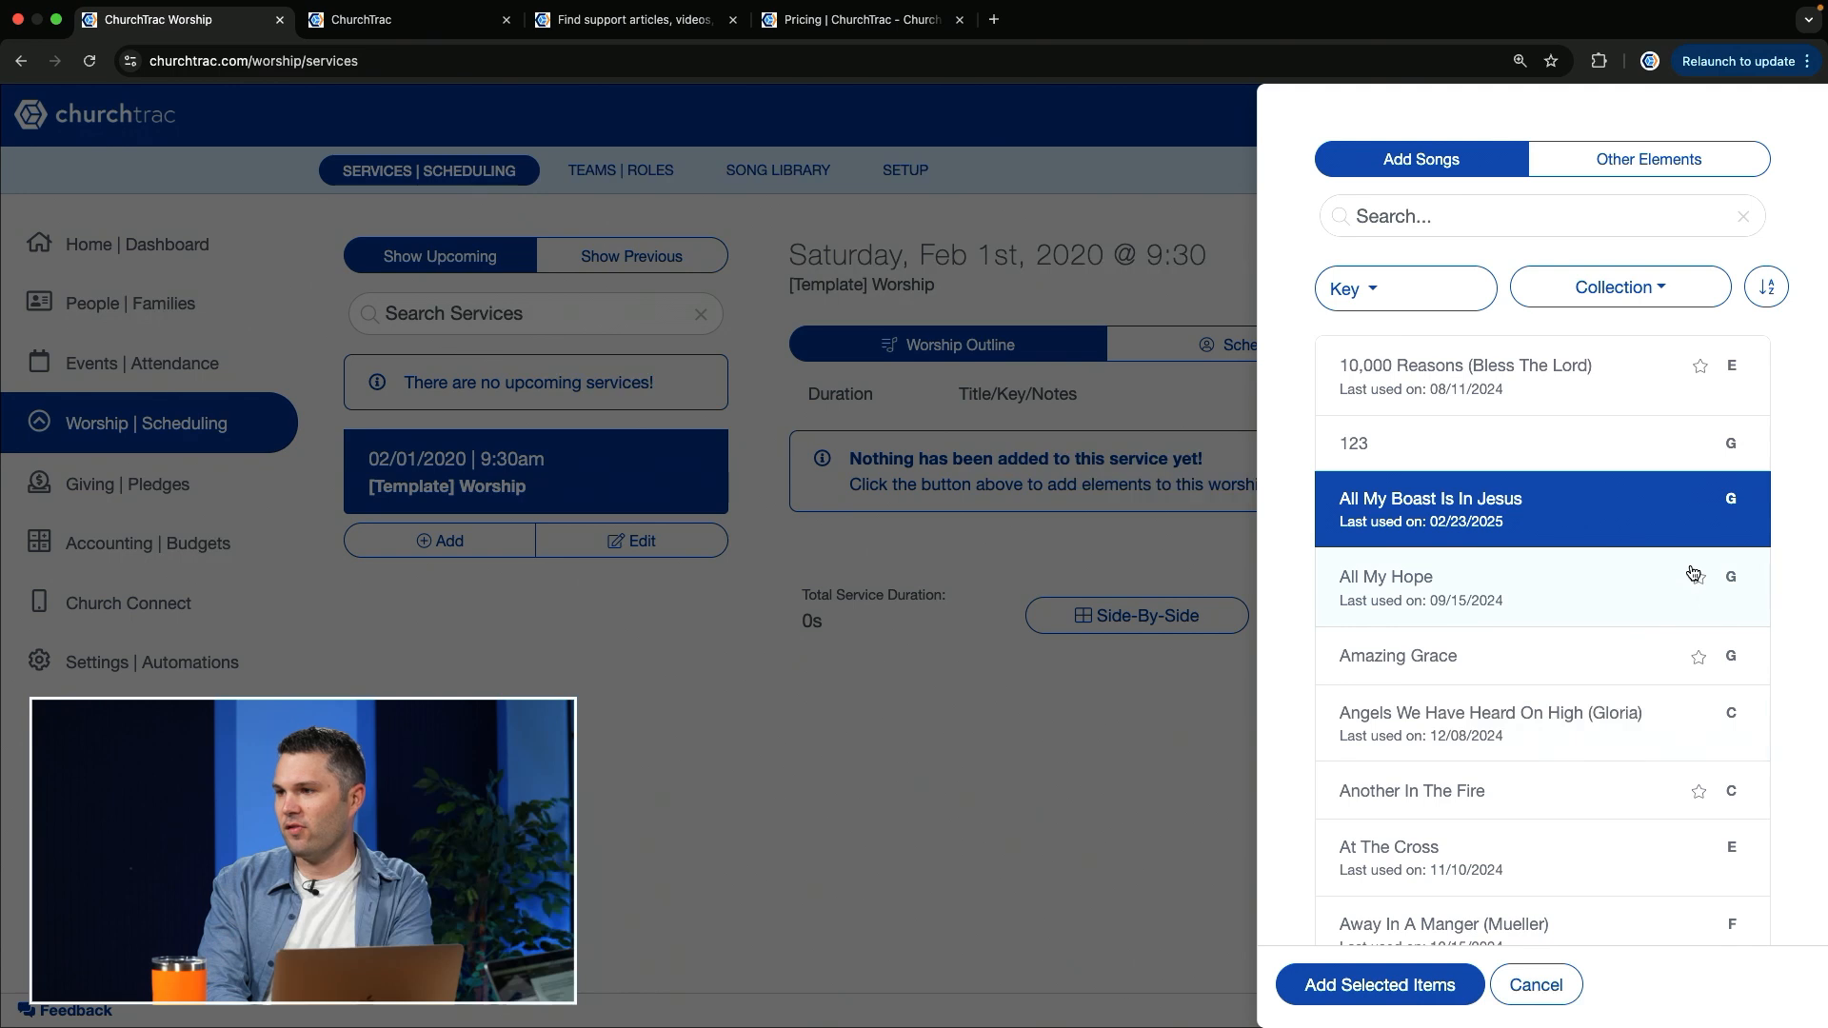
left_click(1405, 292)
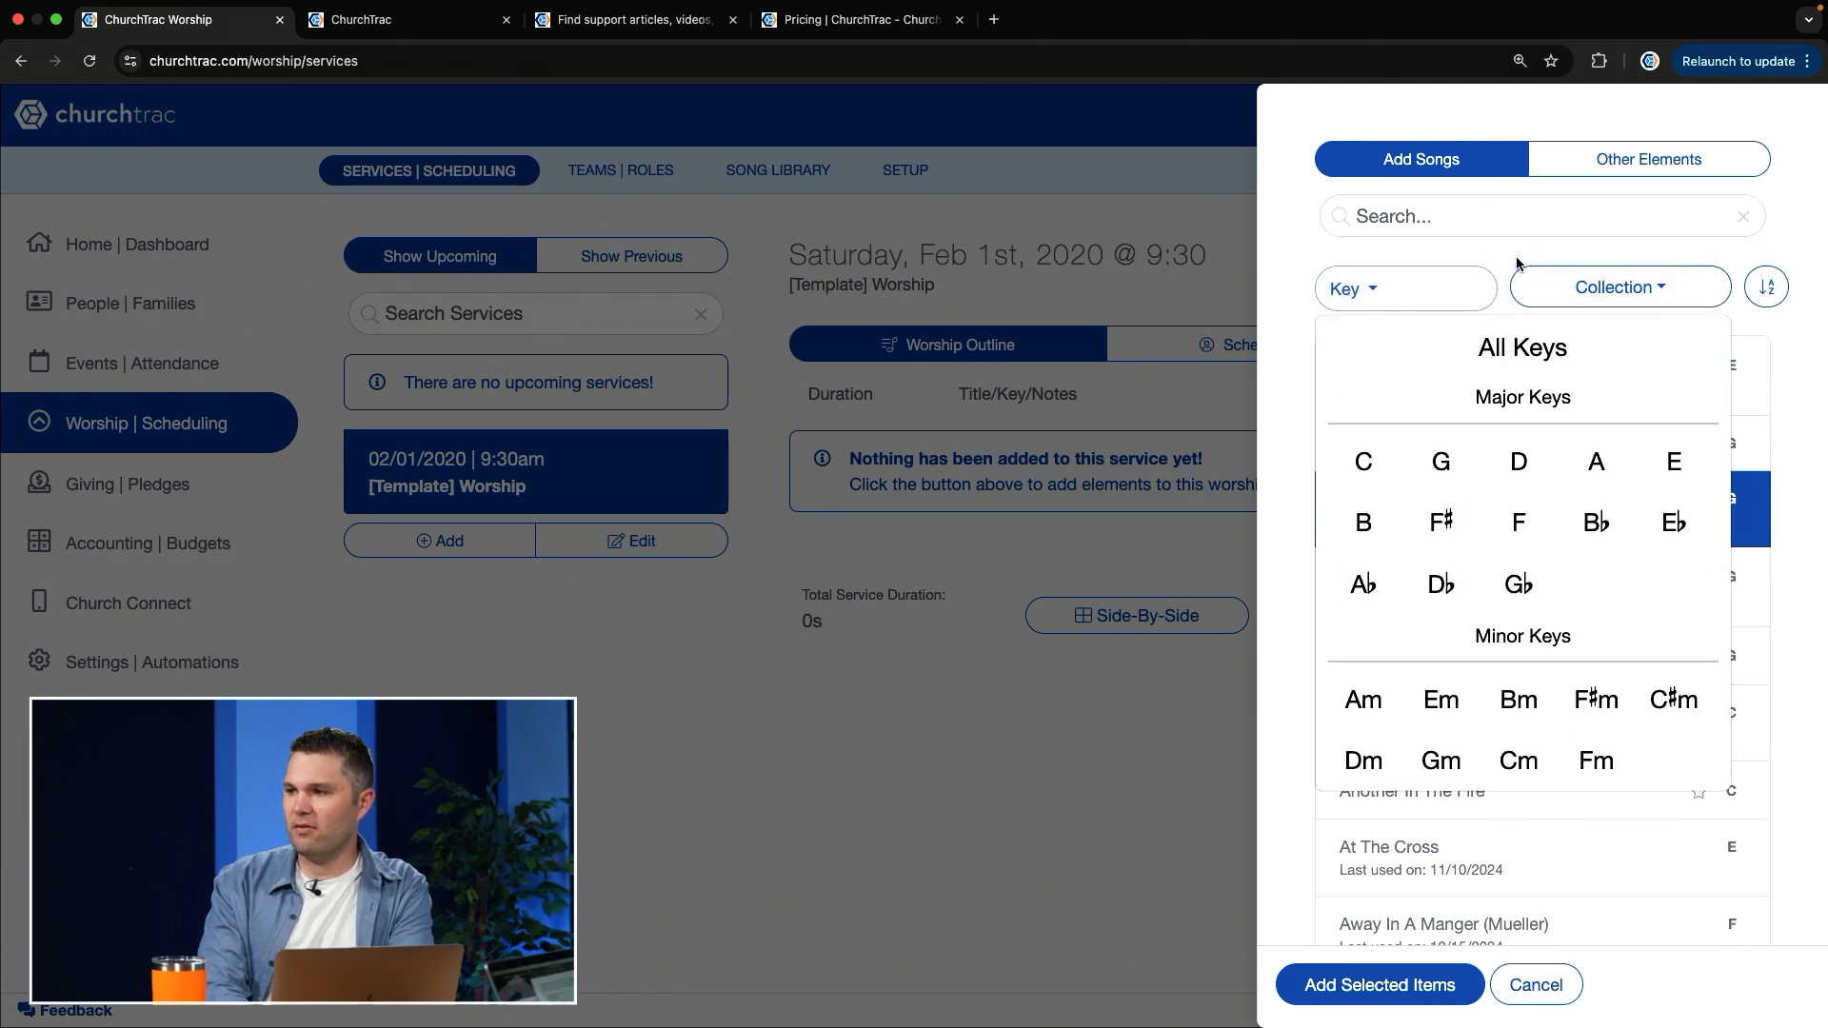
left_click(1571, 286)
left_click(1486, 266)
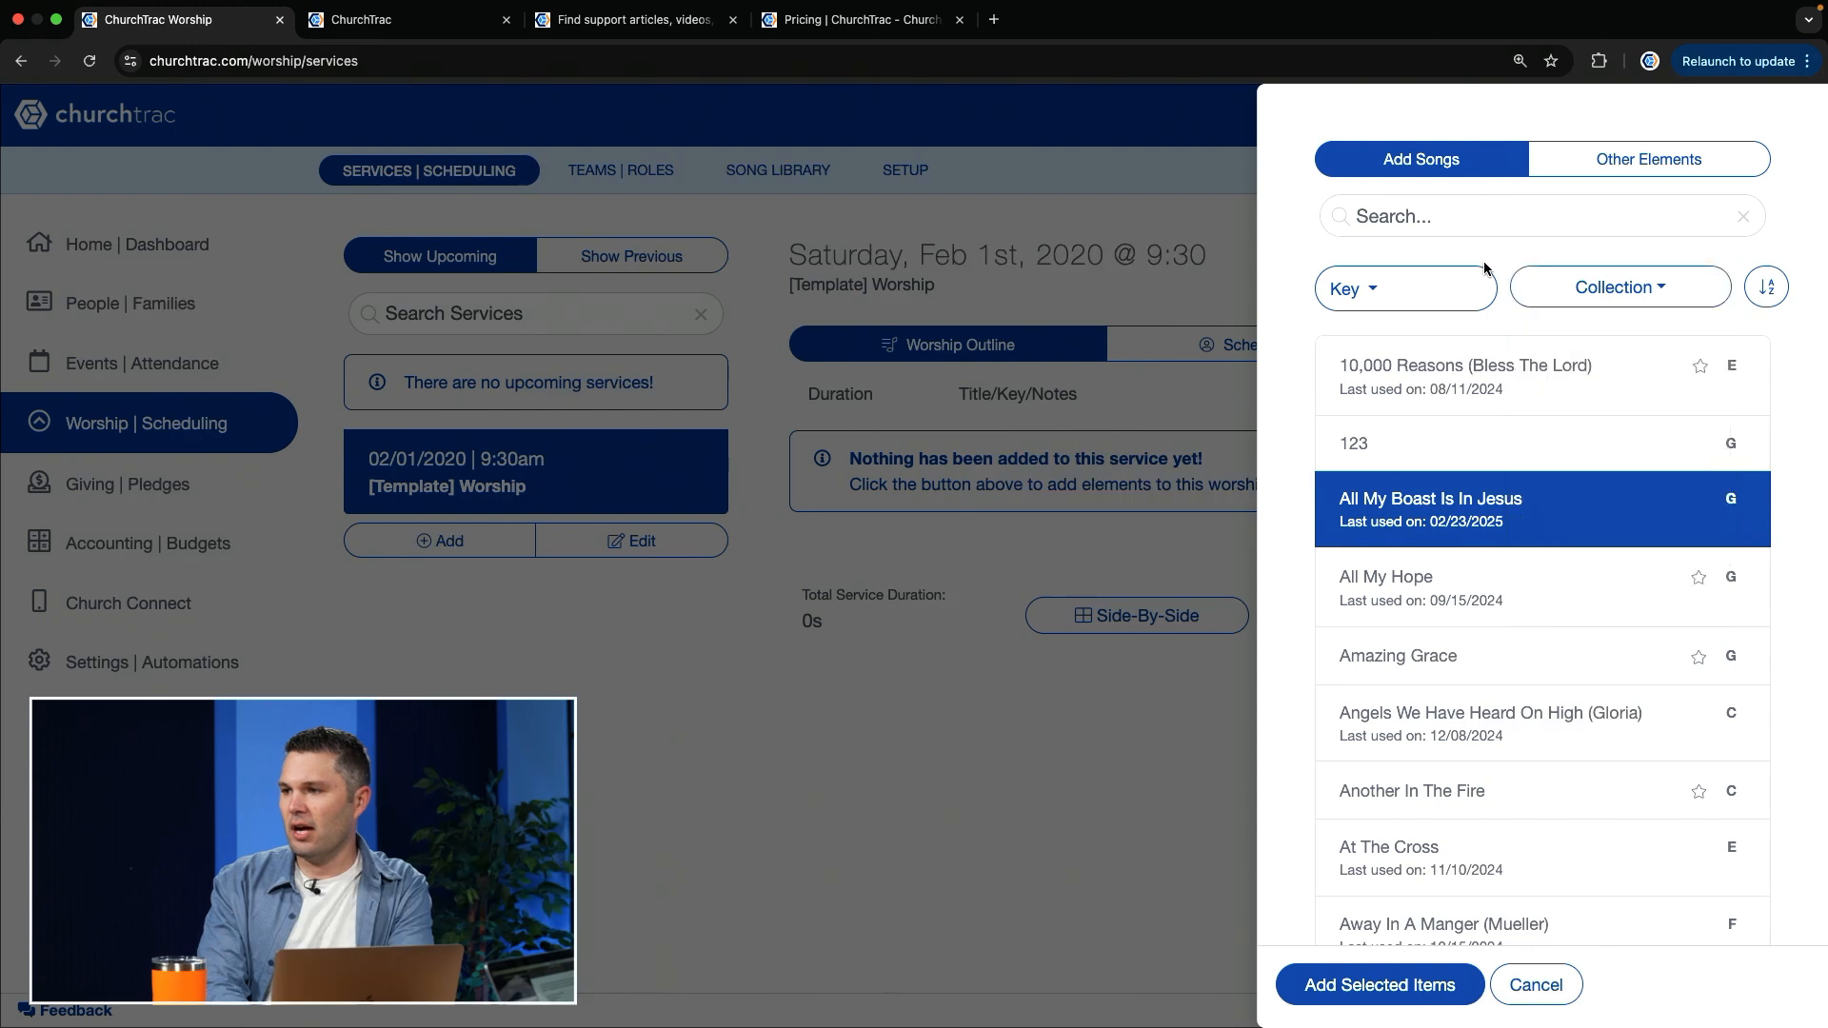
Step: Search the songs for "glory" and clear the search
left_click(1494, 216)
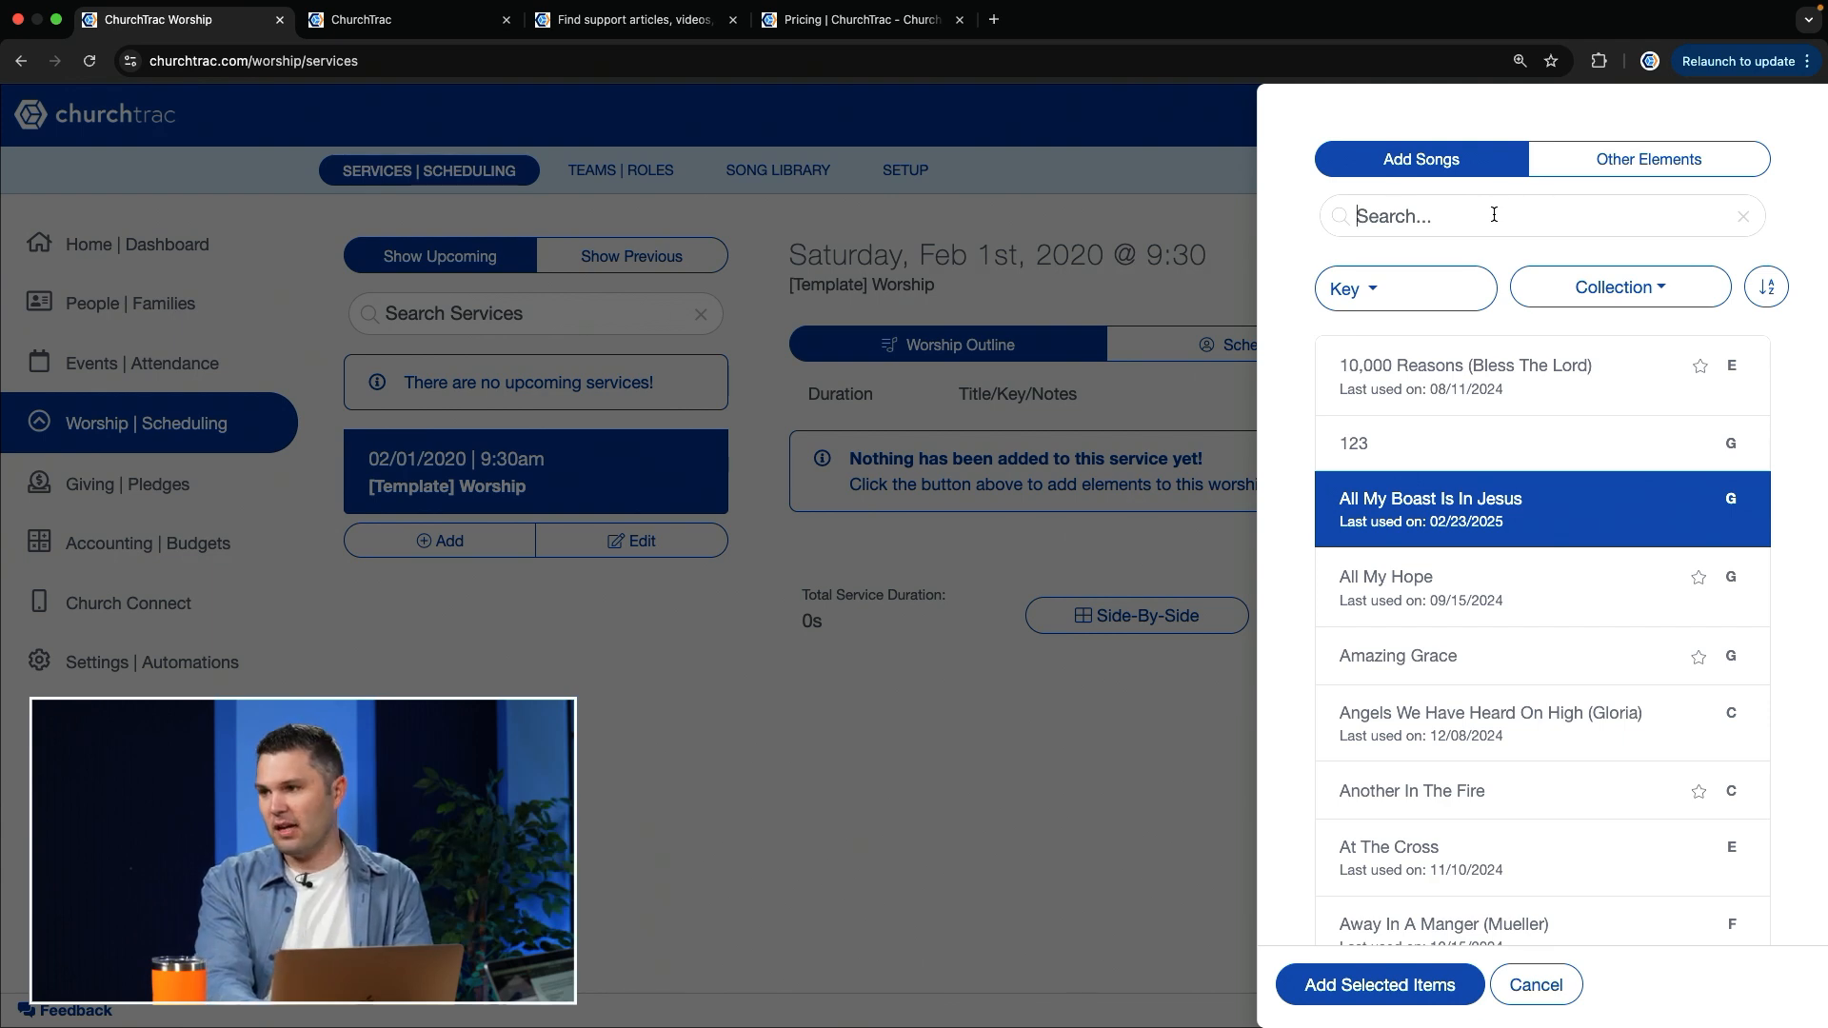
type("glory")
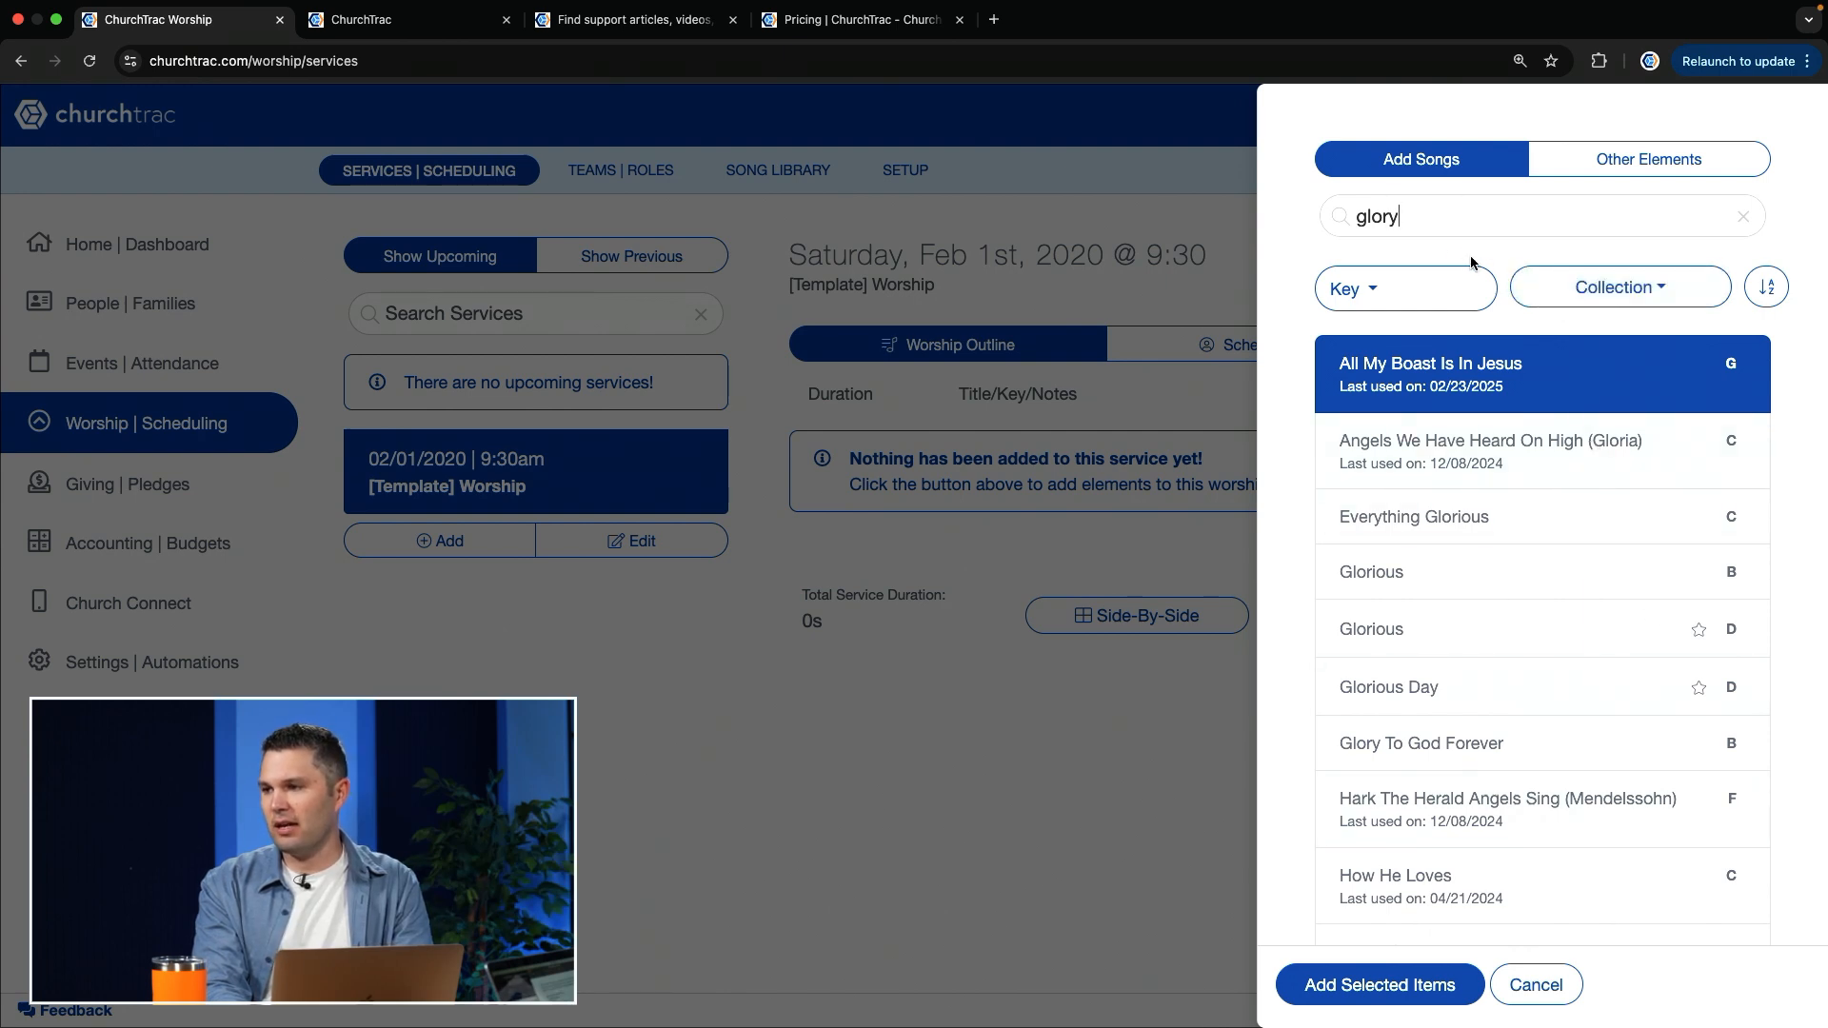
double_click(1449, 221)
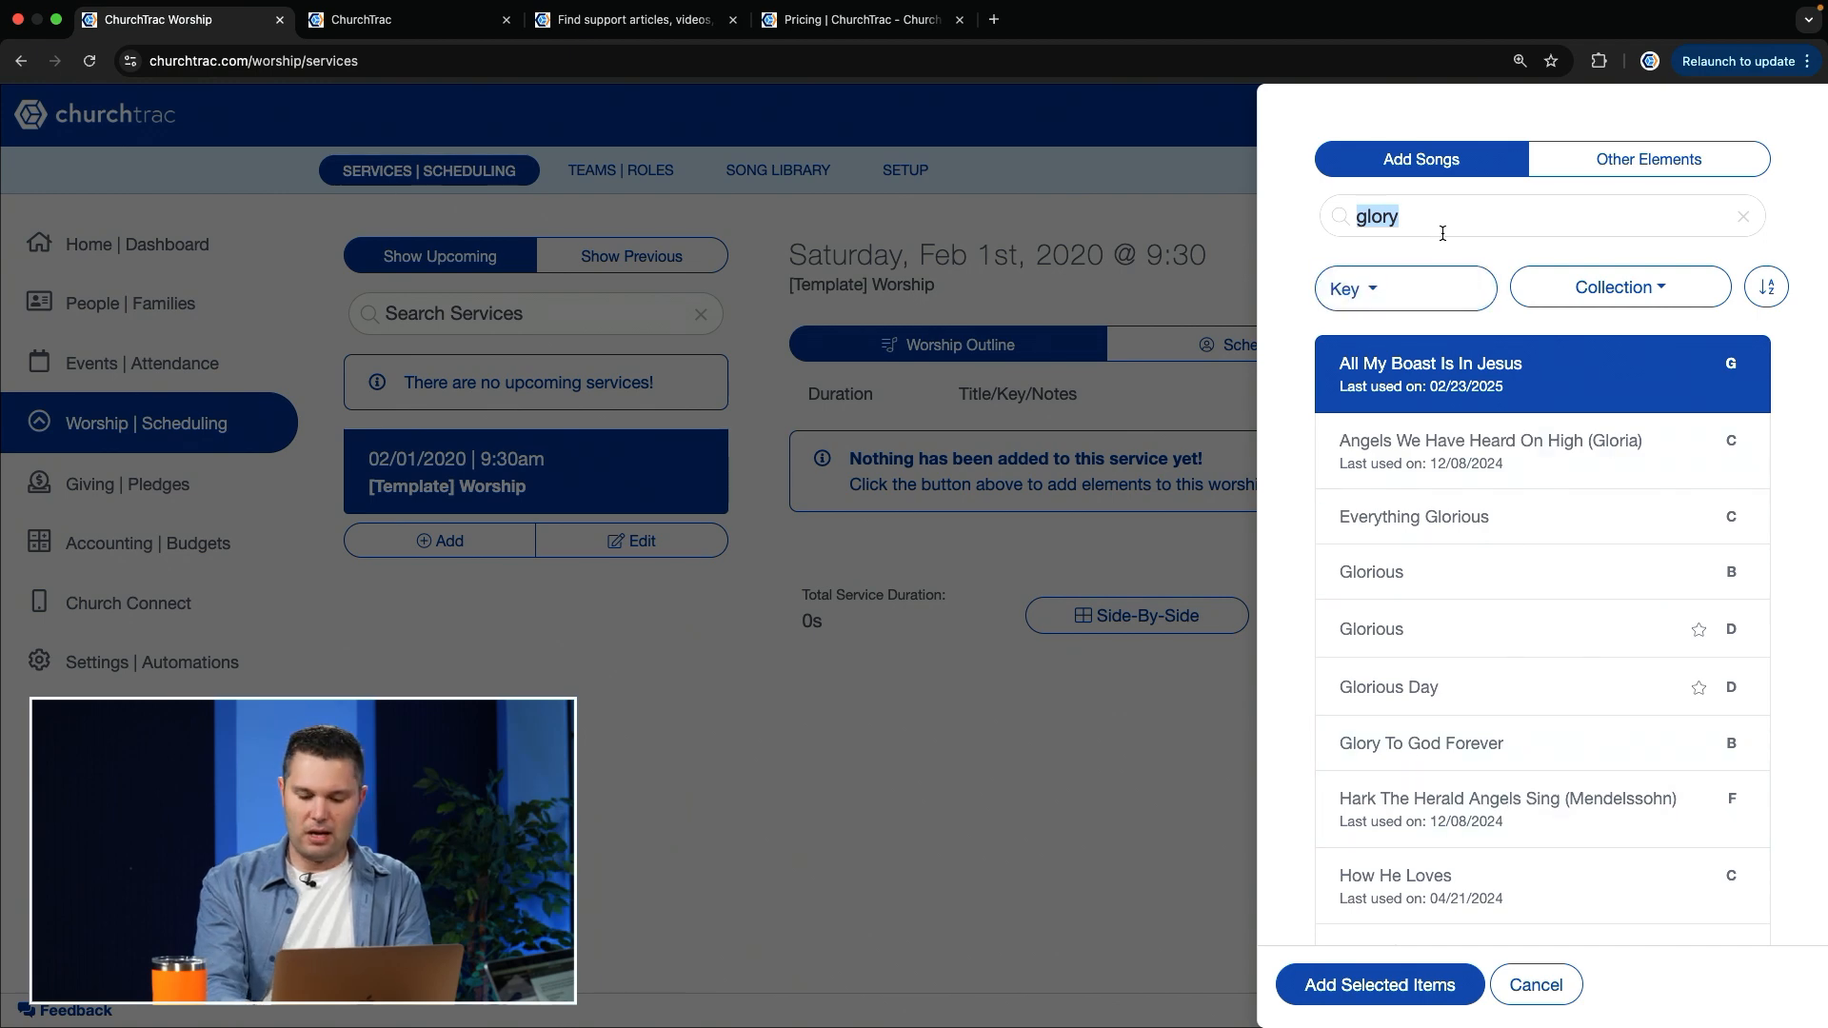
key("BackSpace")
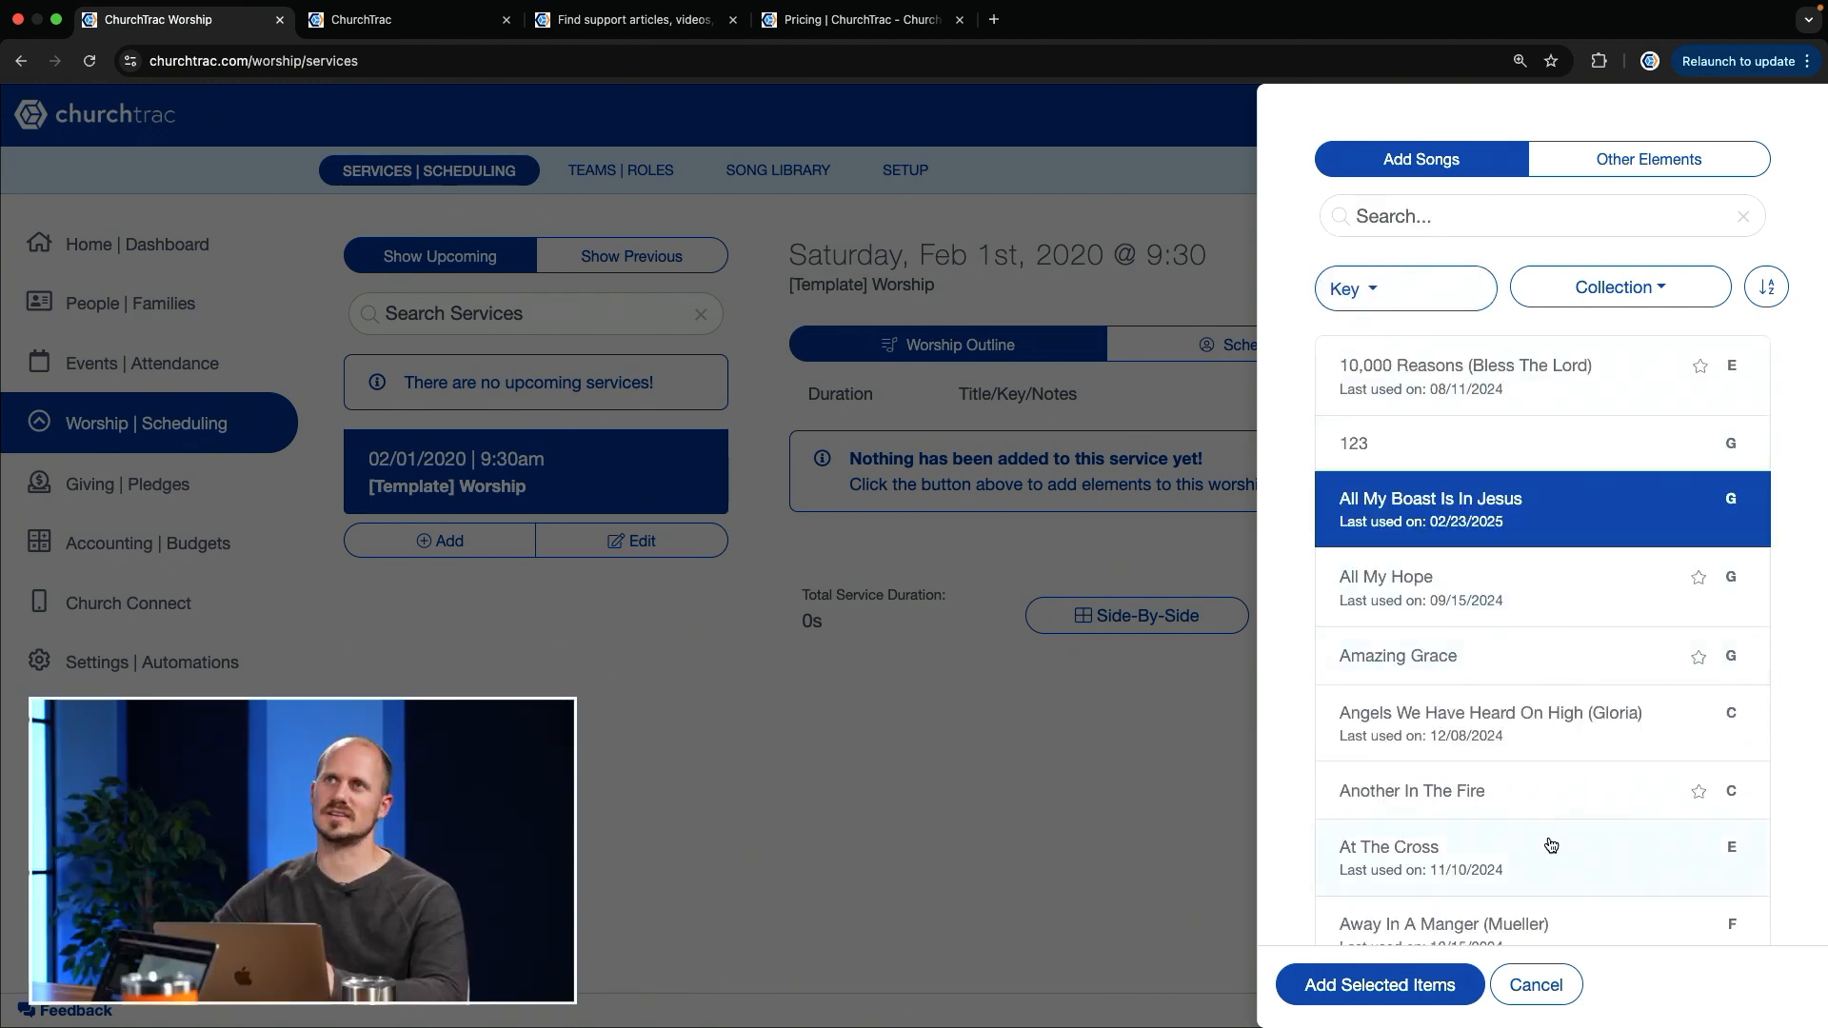
Step: Select Glorious Day and God's Not Dead (Like A Lion) as further songs for the template service
scroll(1551, 846, "down", 10)
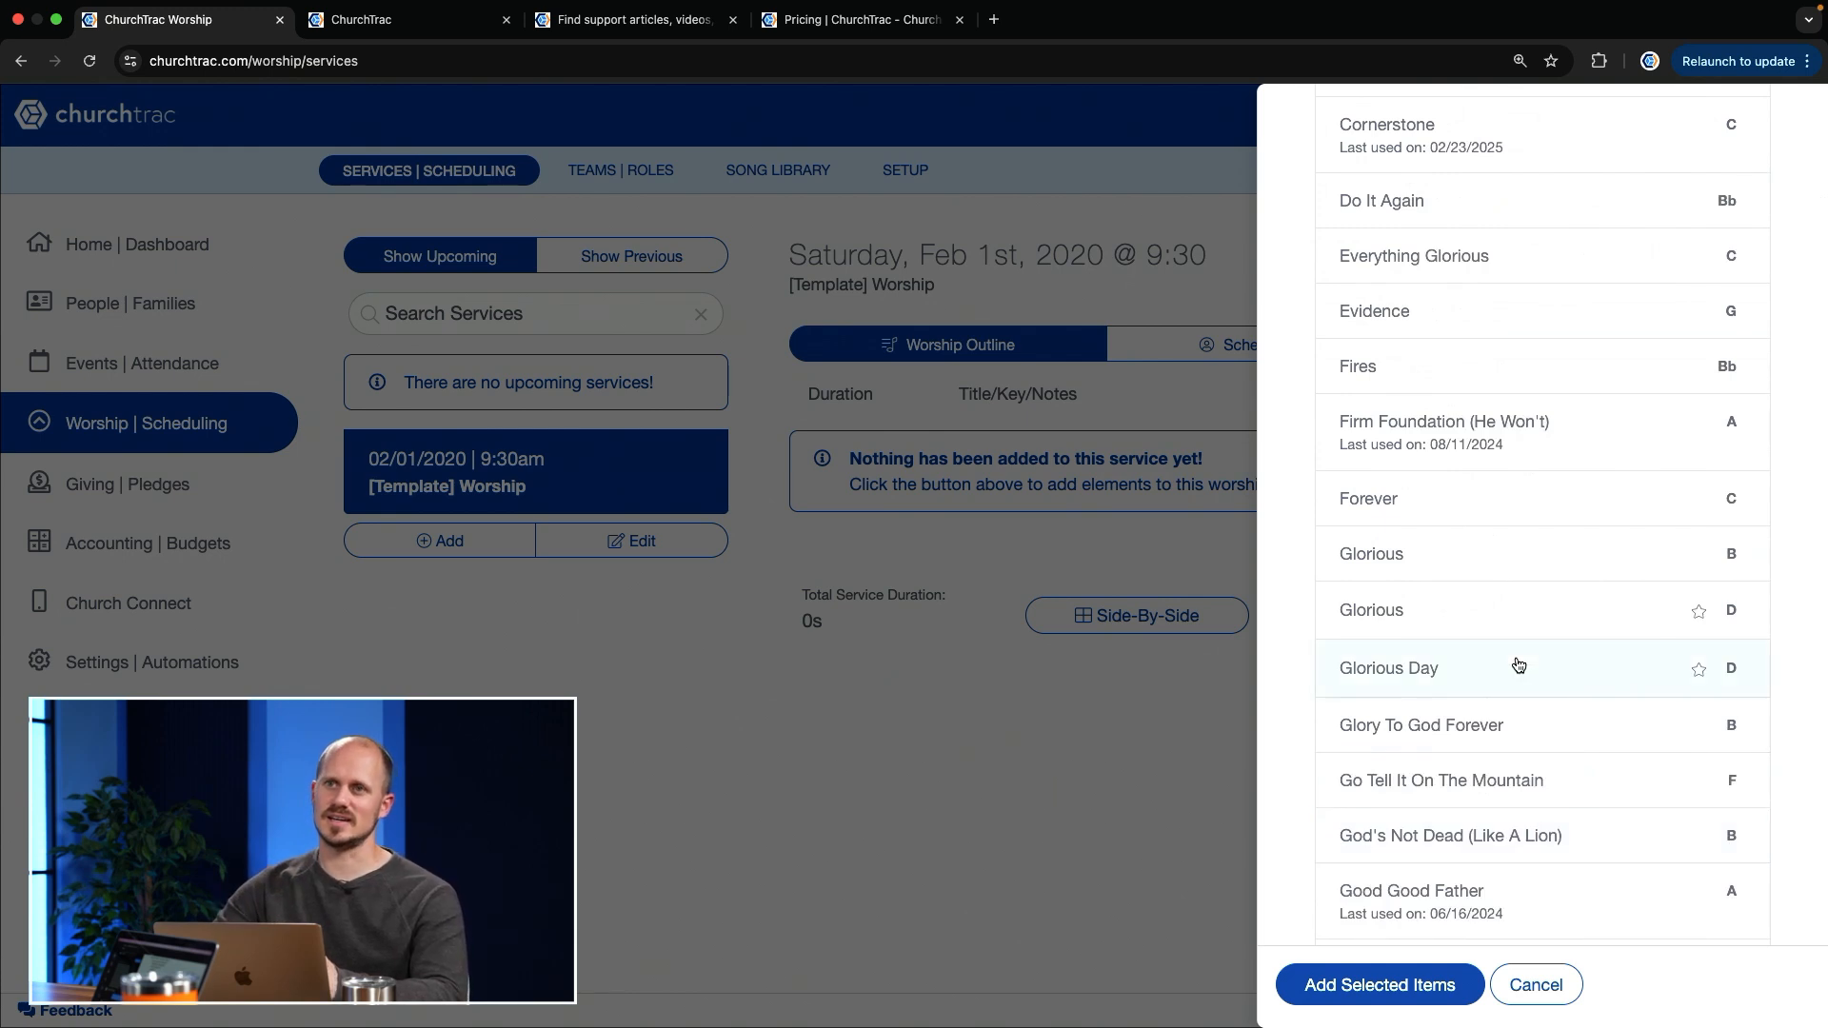
left_click(1485, 671)
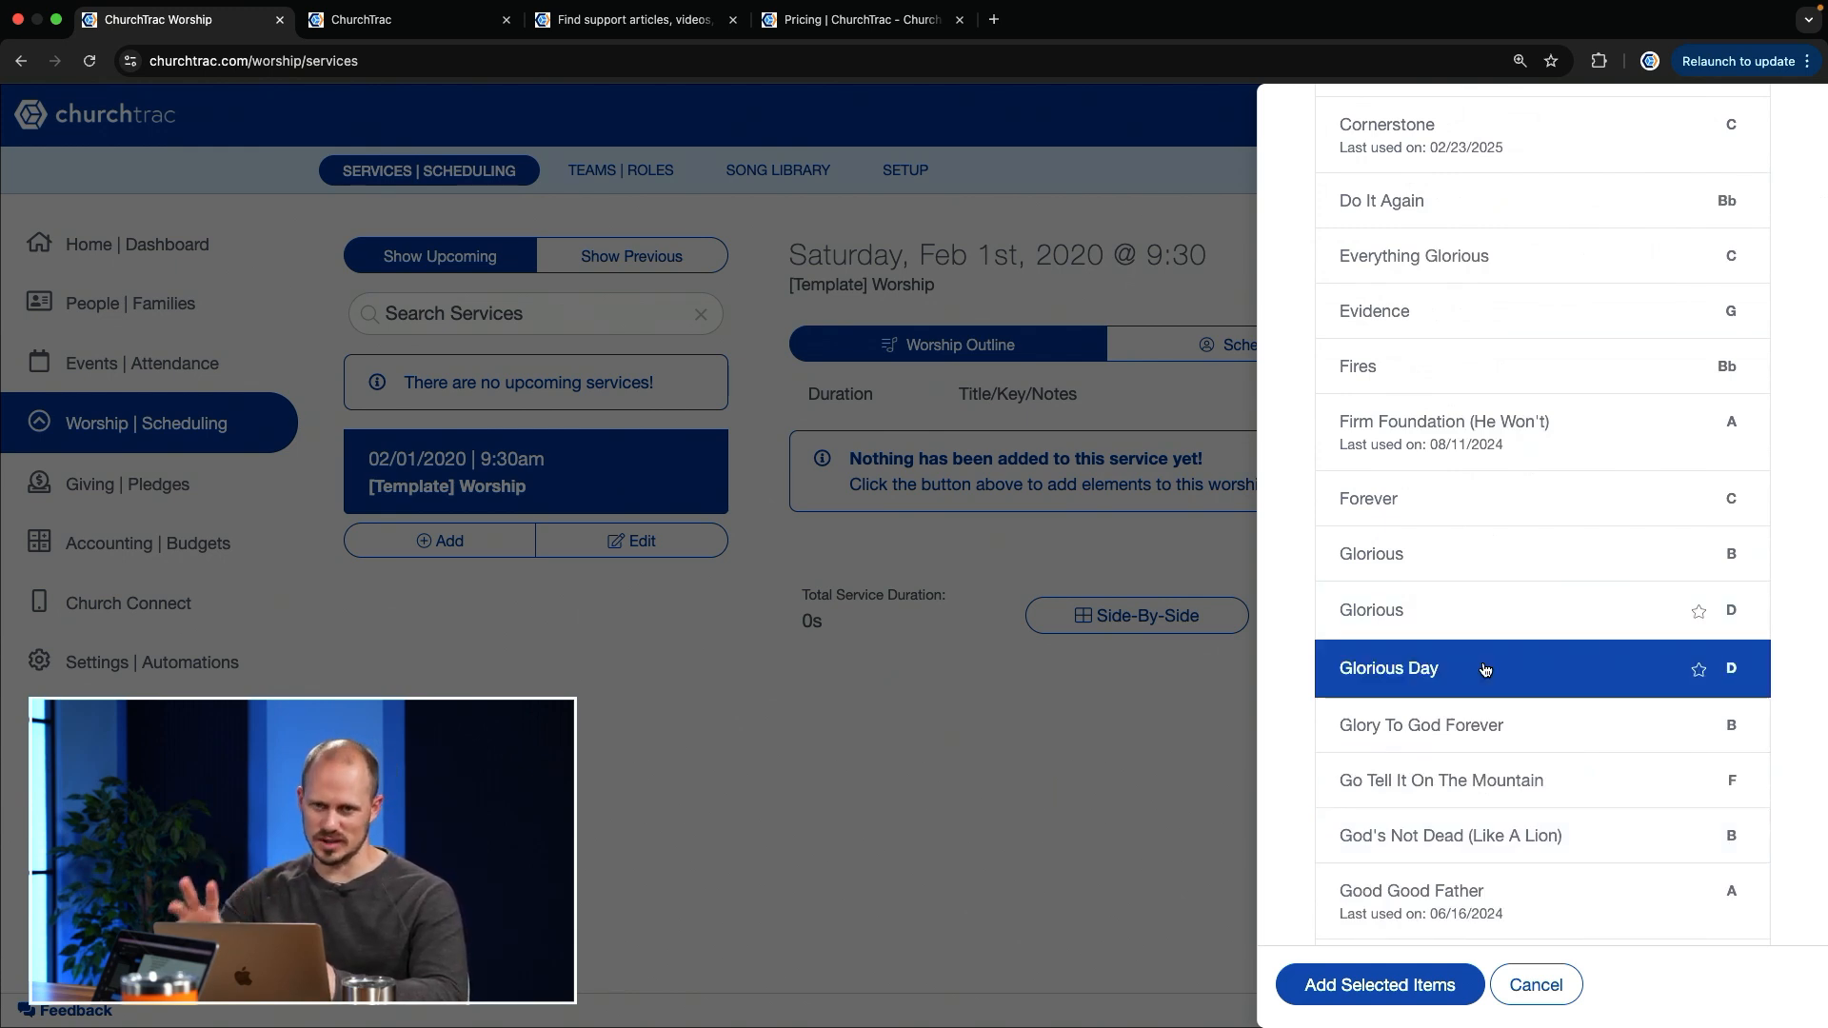
left_click(1483, 730)
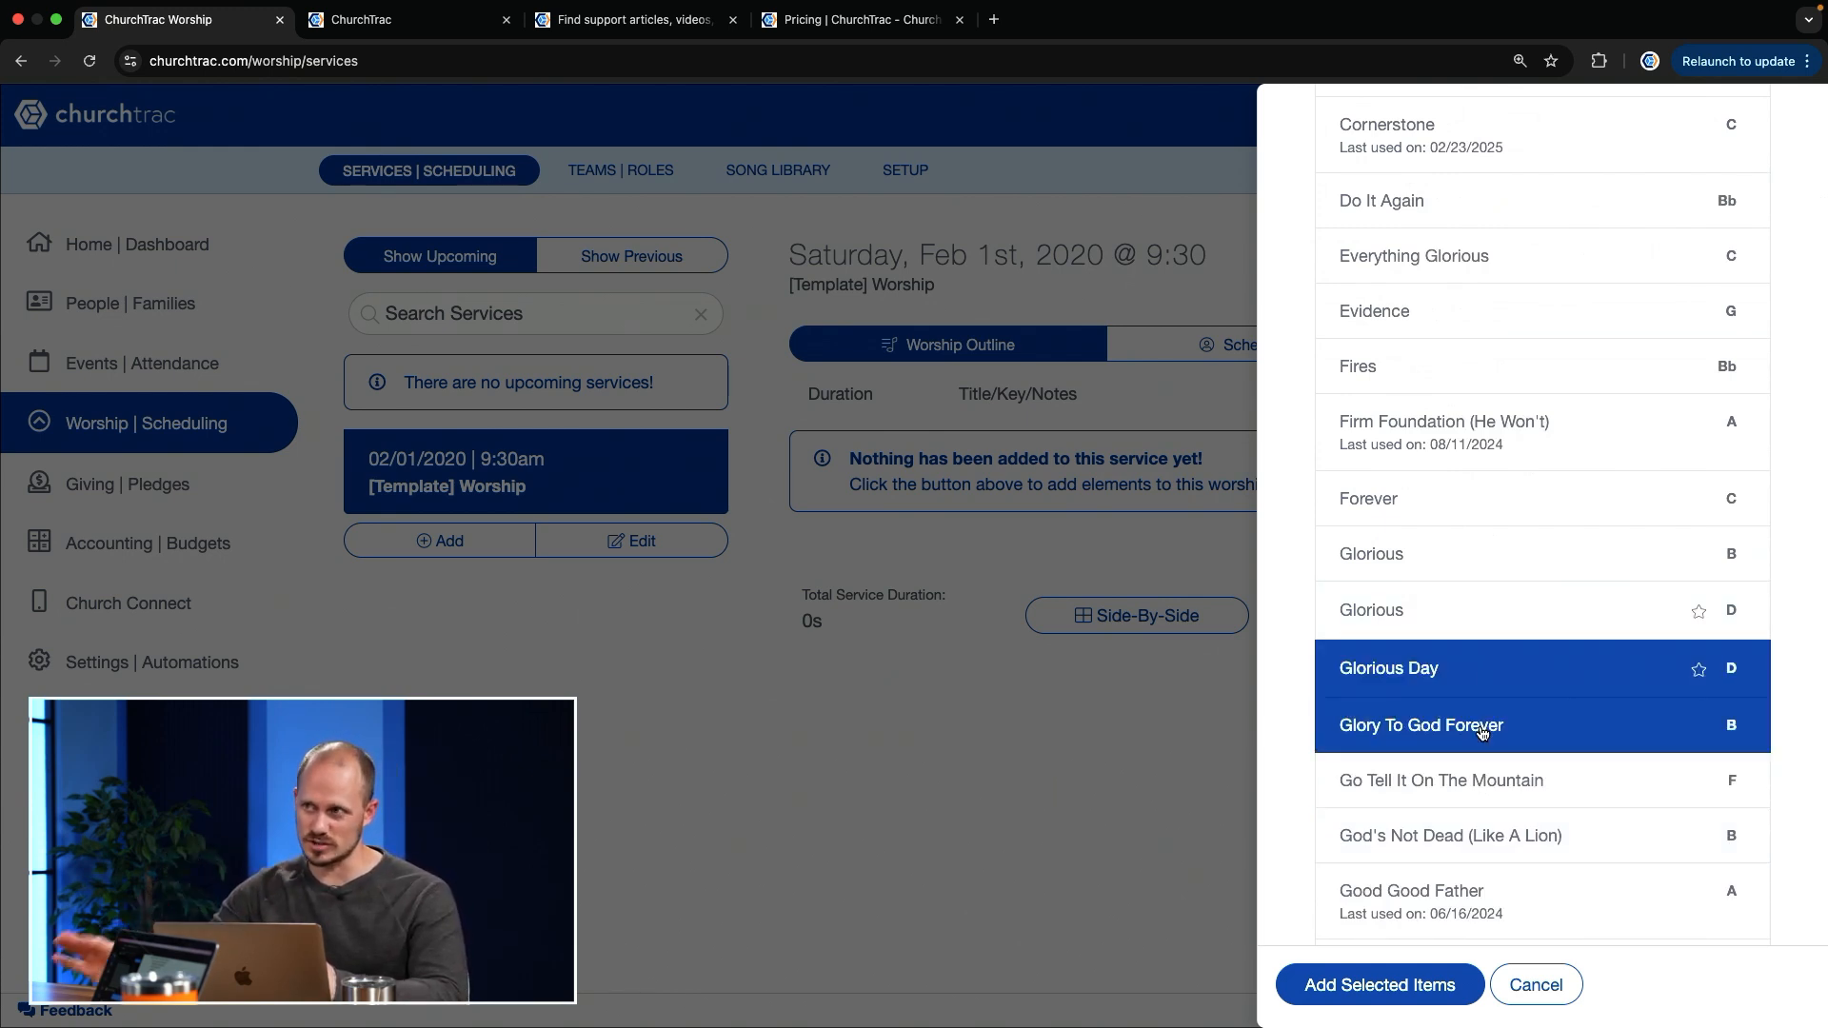
left_click(1483, 836)
left_click(1494, 743)
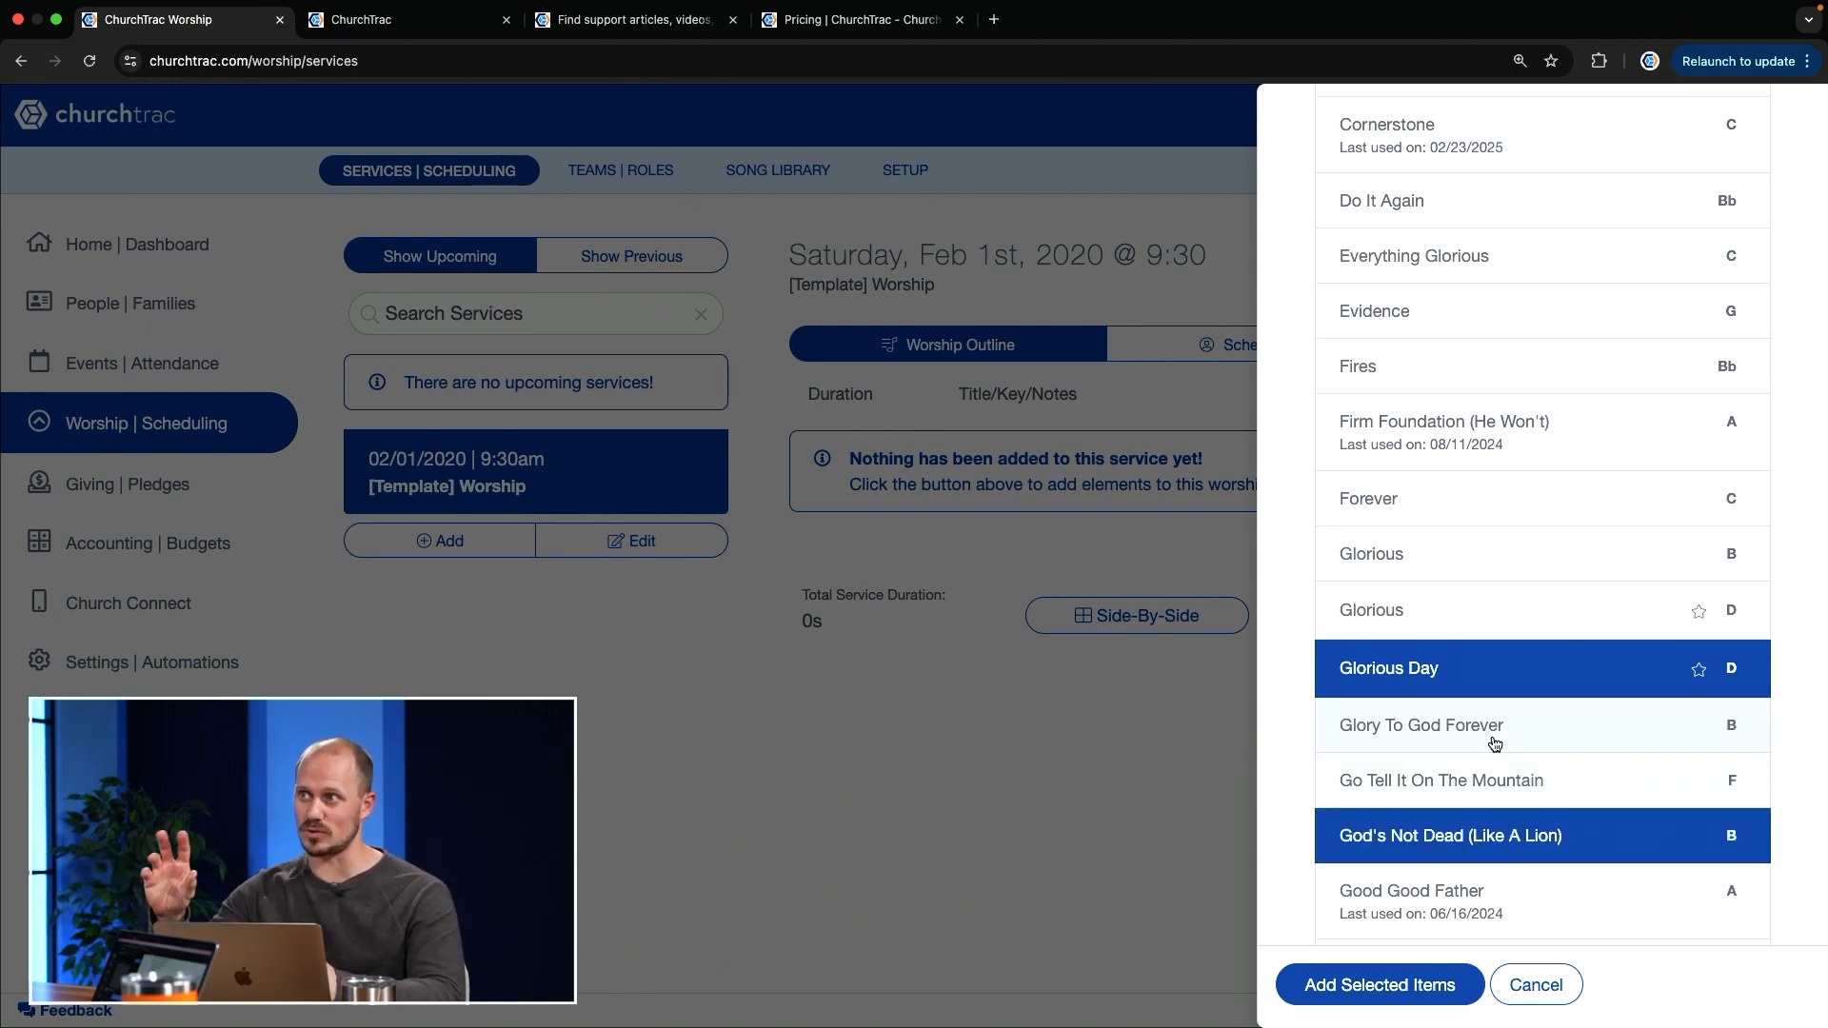
Step: Select the Good Good Father entry without a last-used date and add all selected songs to the service
scroll(1494, 744, "down", 4)
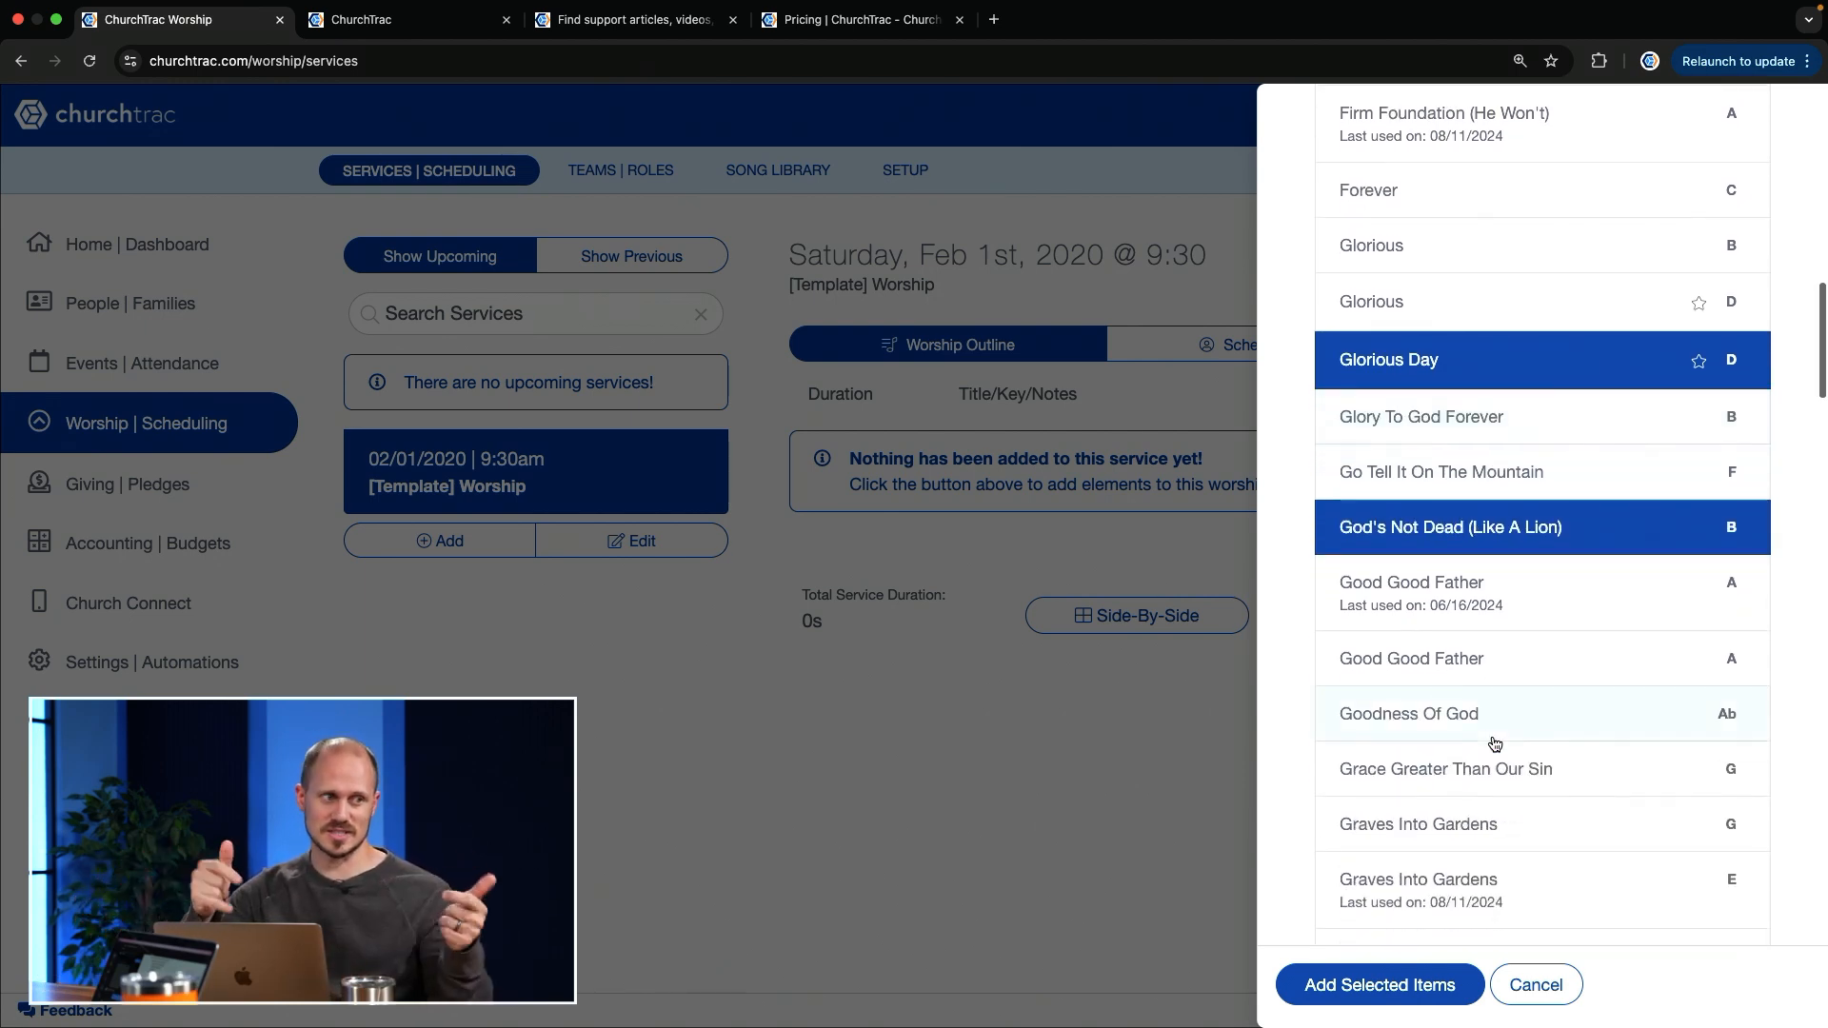
left_click(1432, 635)
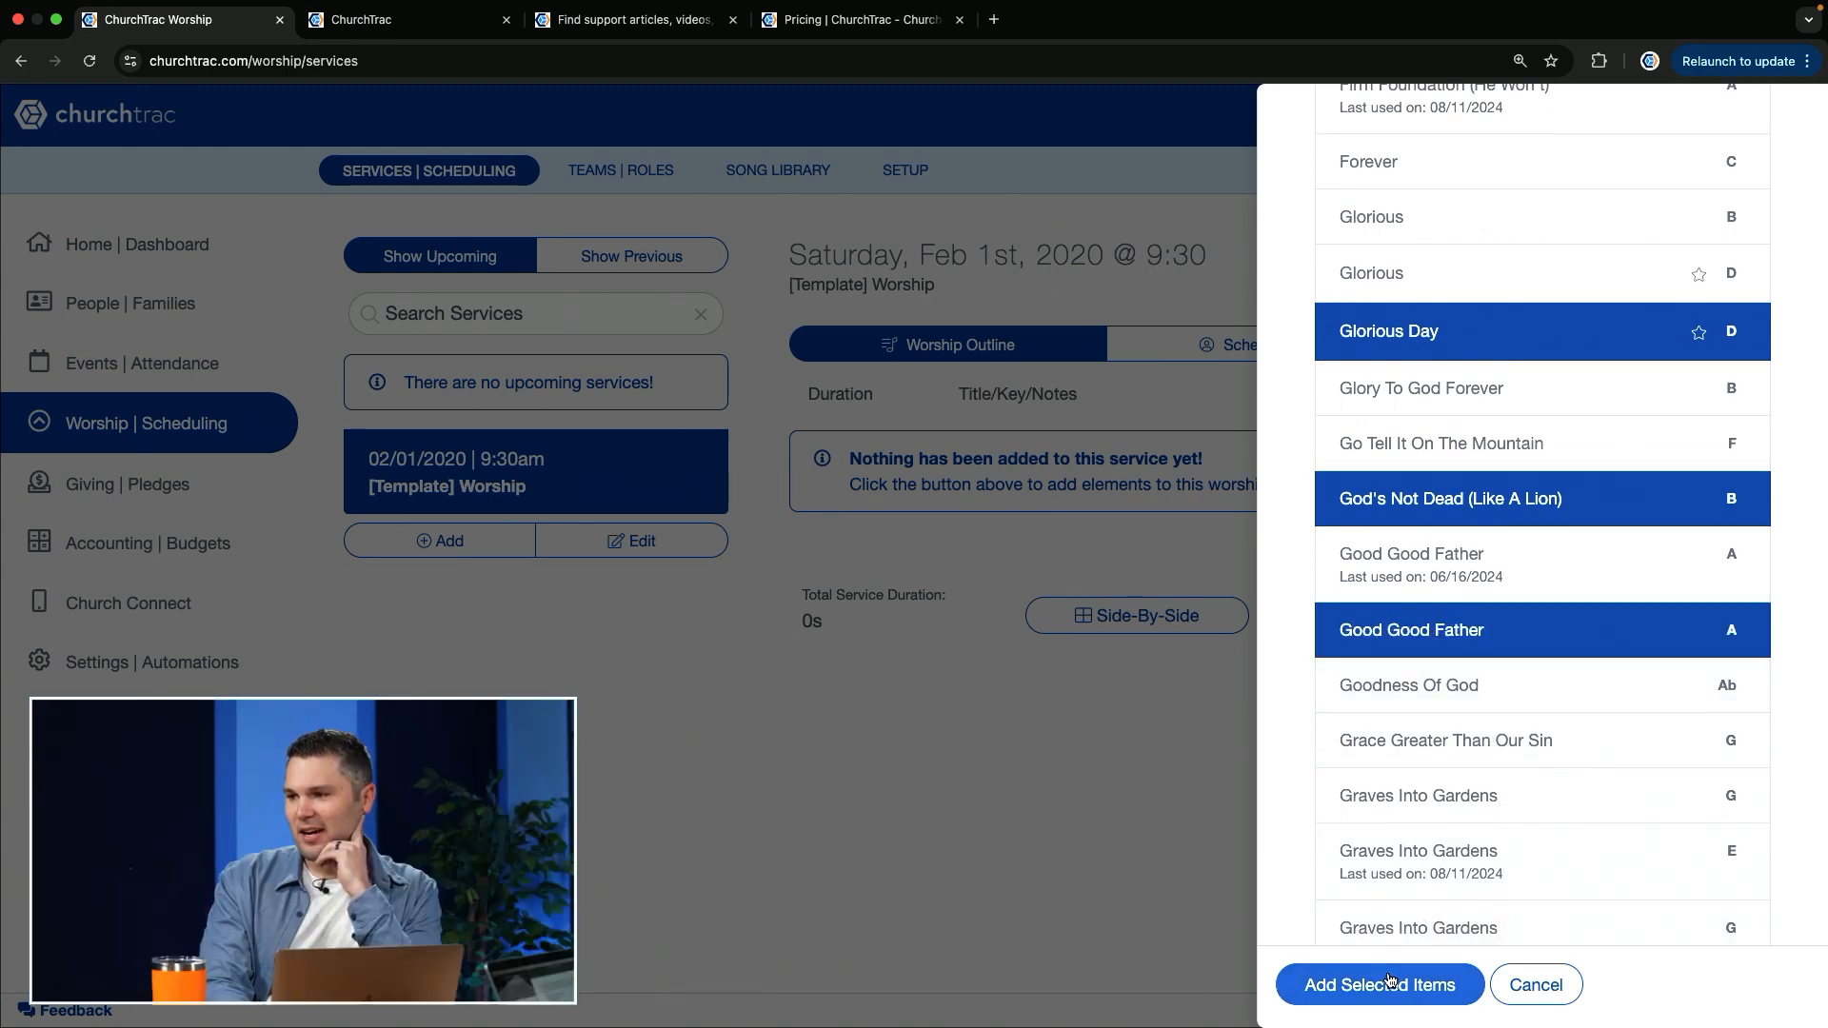
scroll(1552, 542, "up", 18)
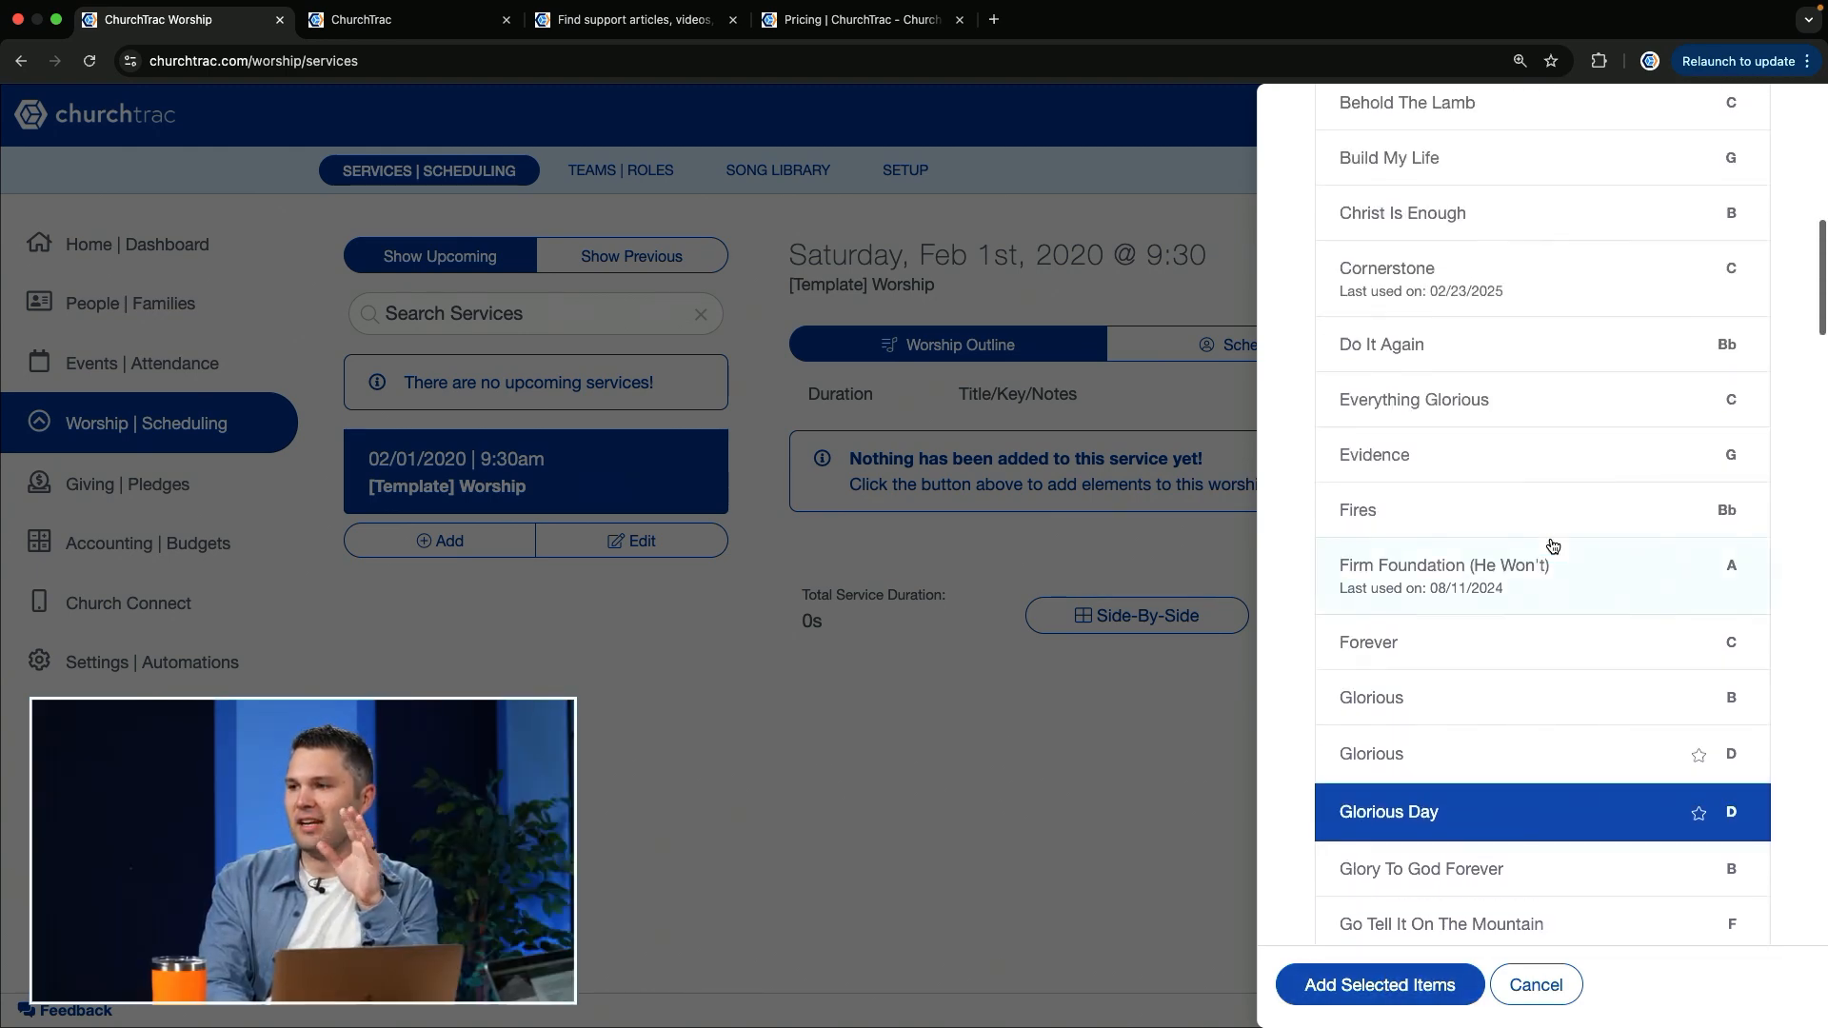
scroll(1552, 545, "down", 15)
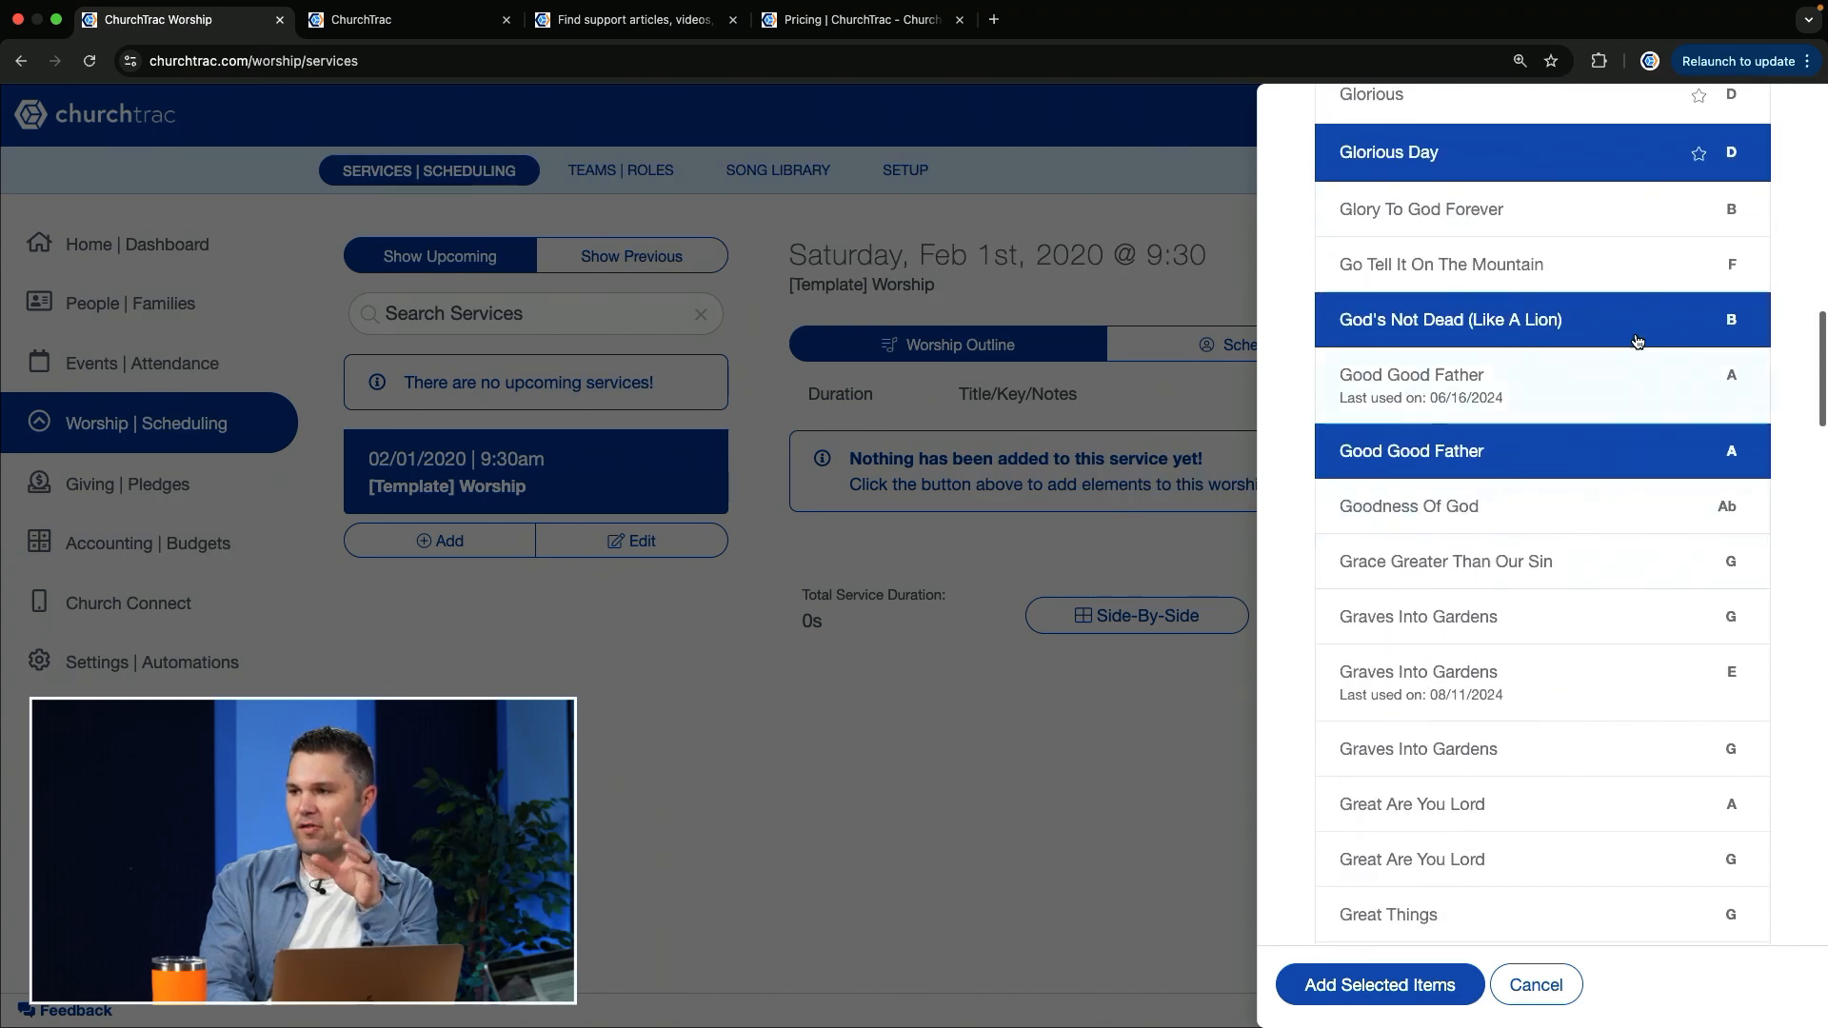
left_click(1349, 991)
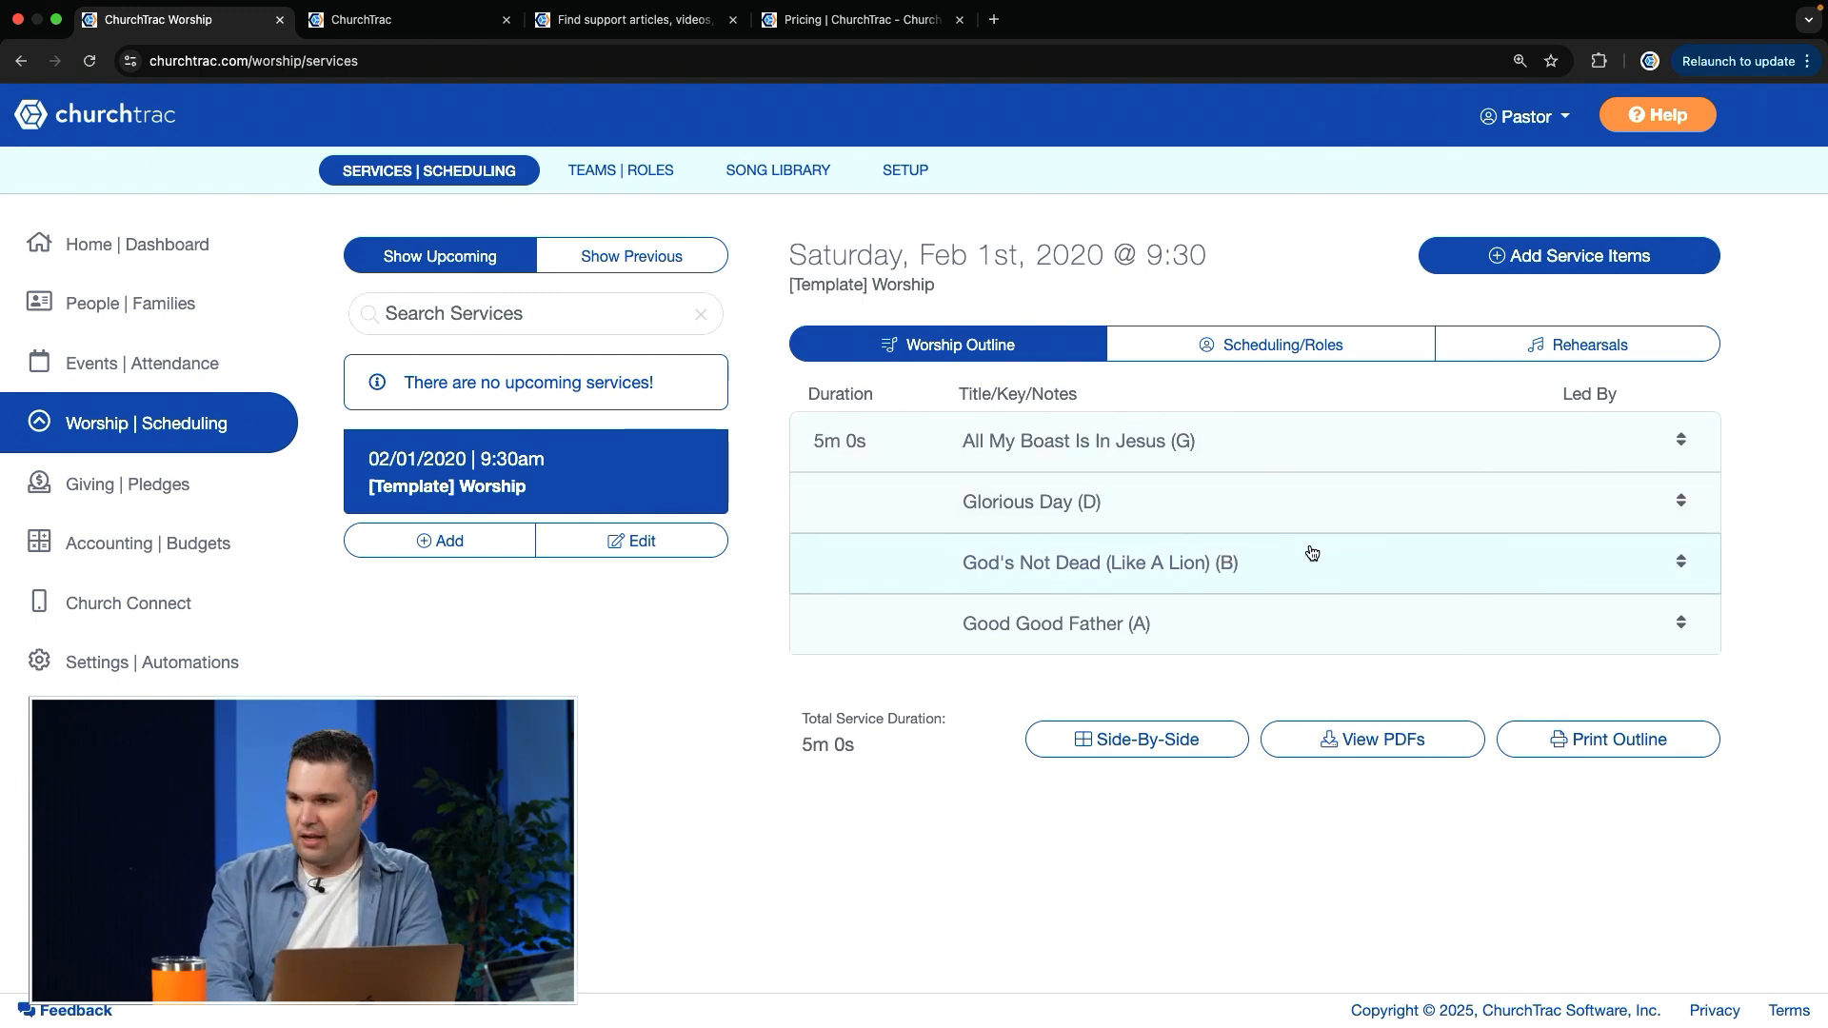
Step: Open the non-song elements for the service and select Baptism, Announcements and Closing
left_click(1592, 259)
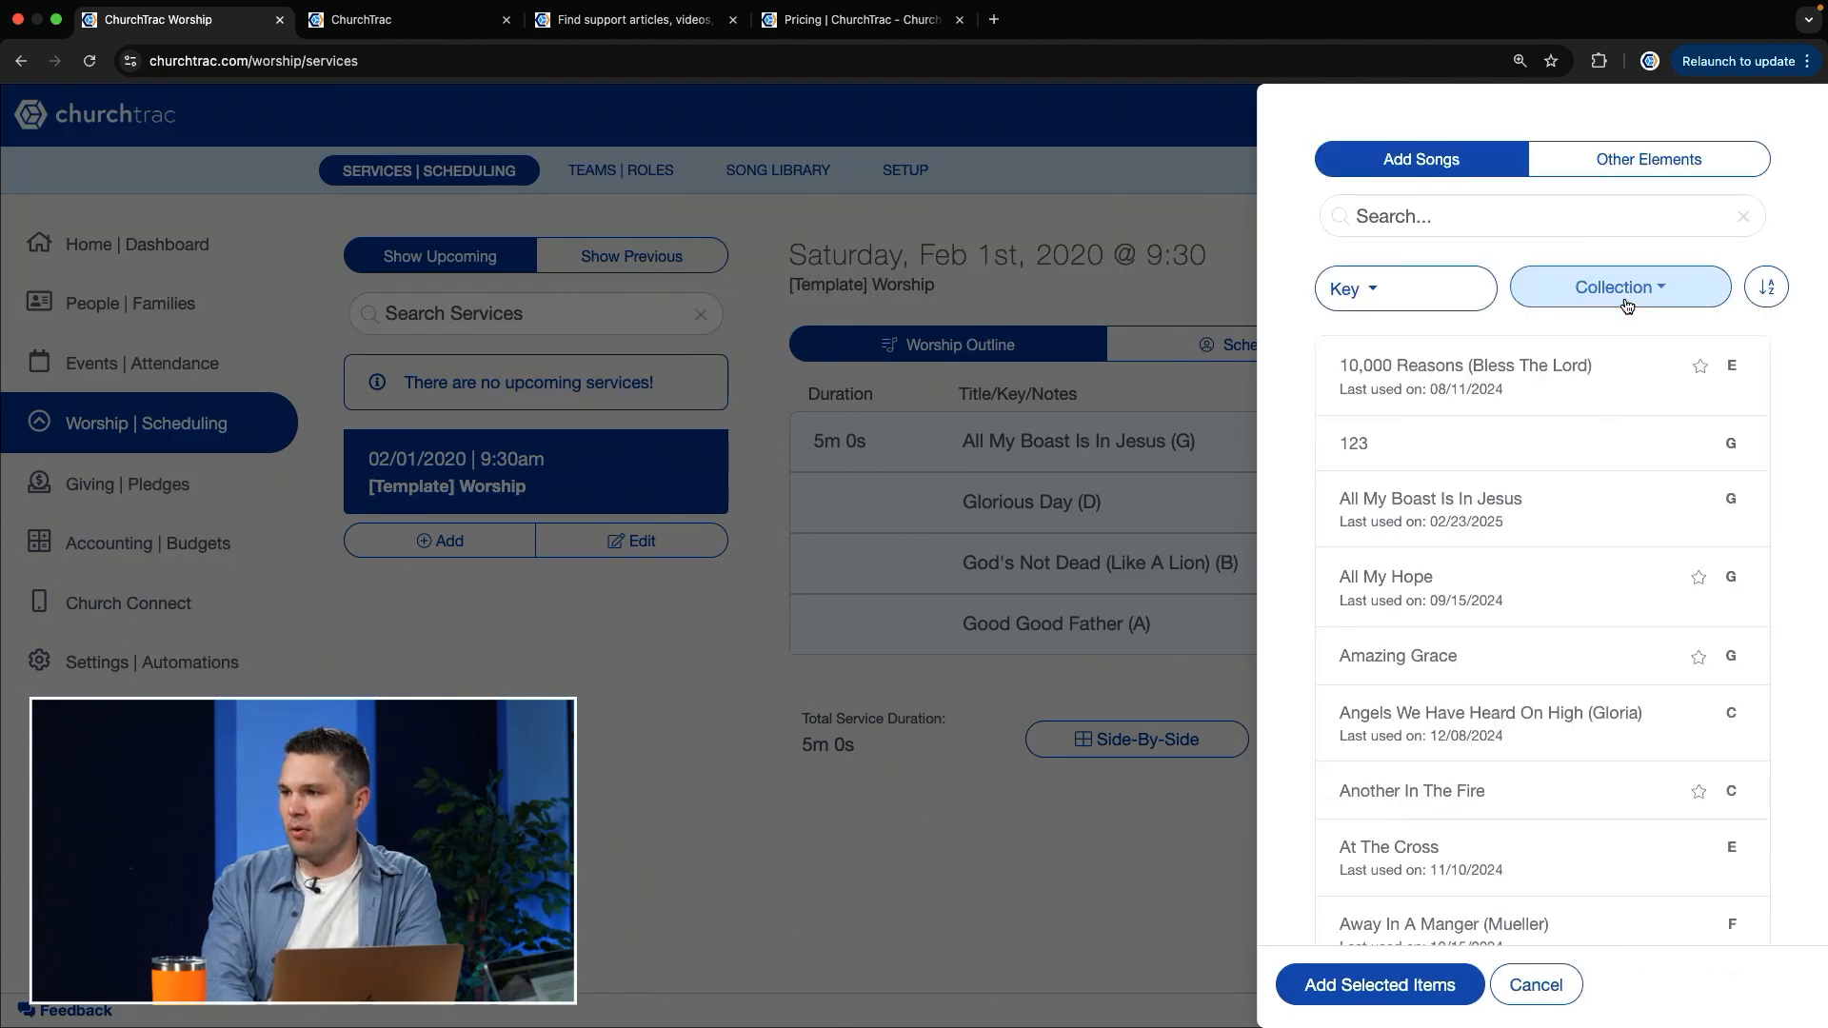
left_click(1673, 159)
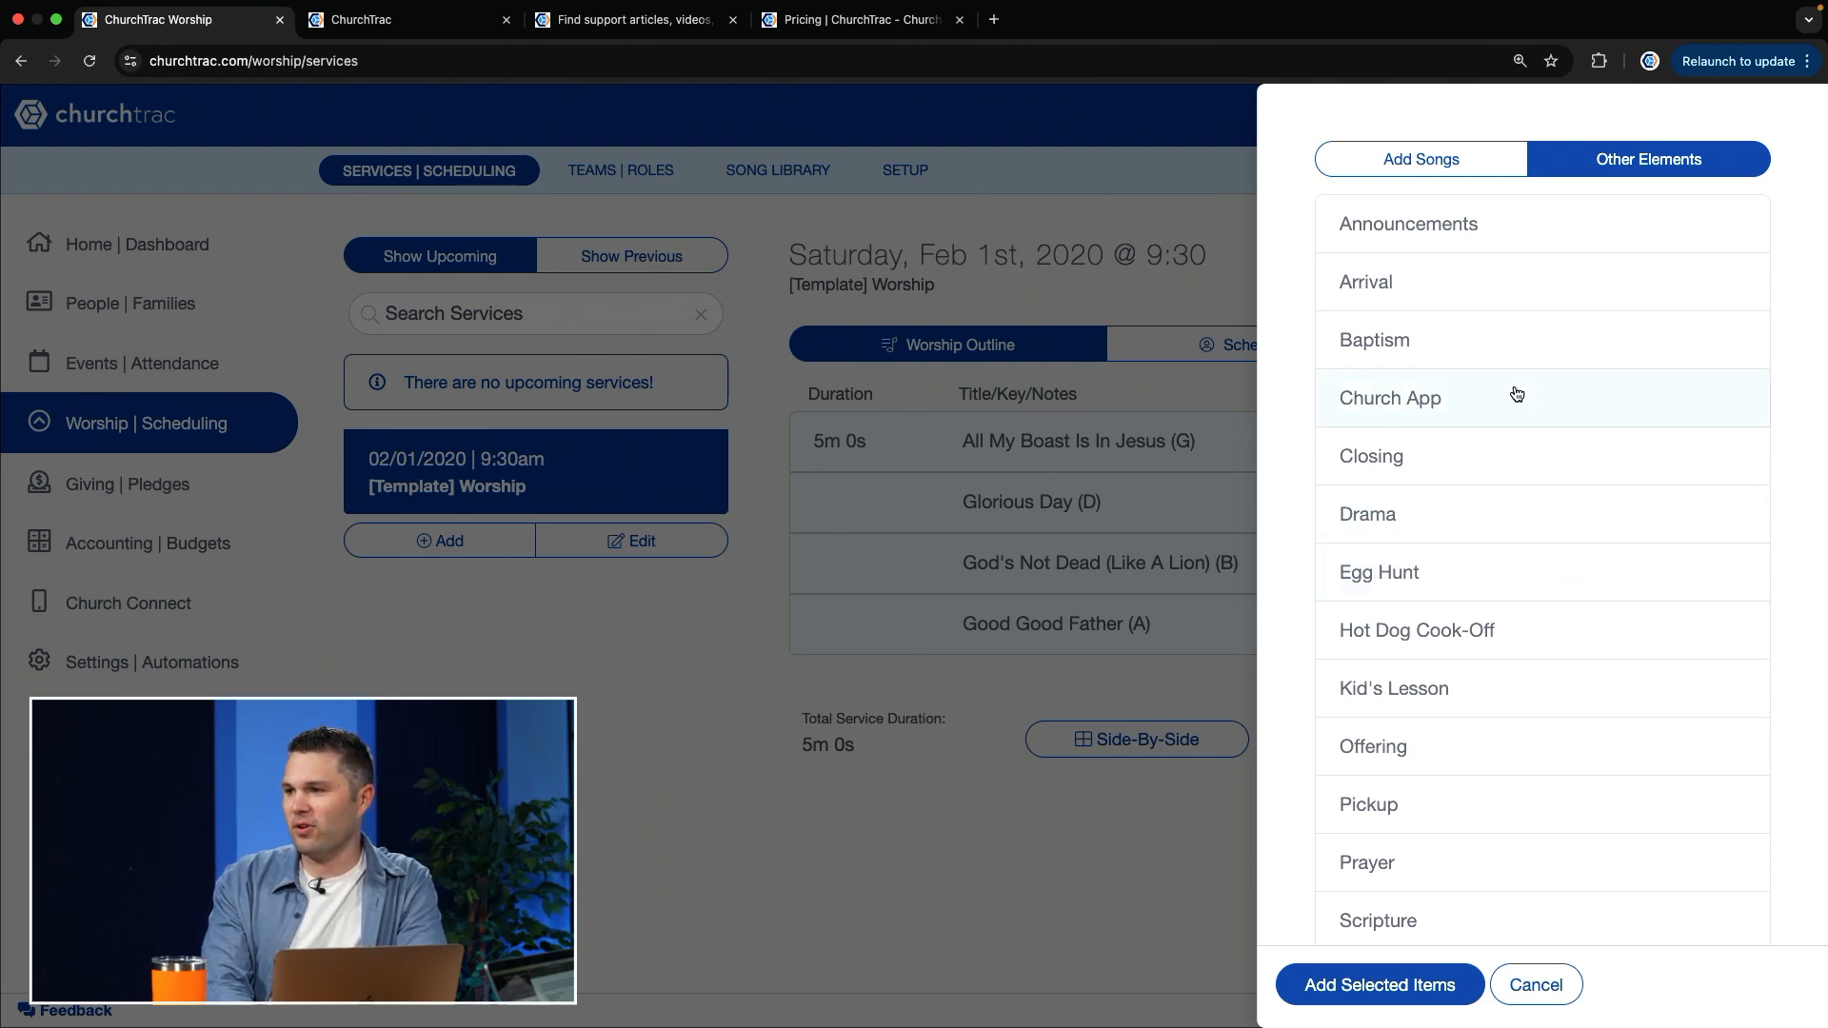
left_click(1457, 351)
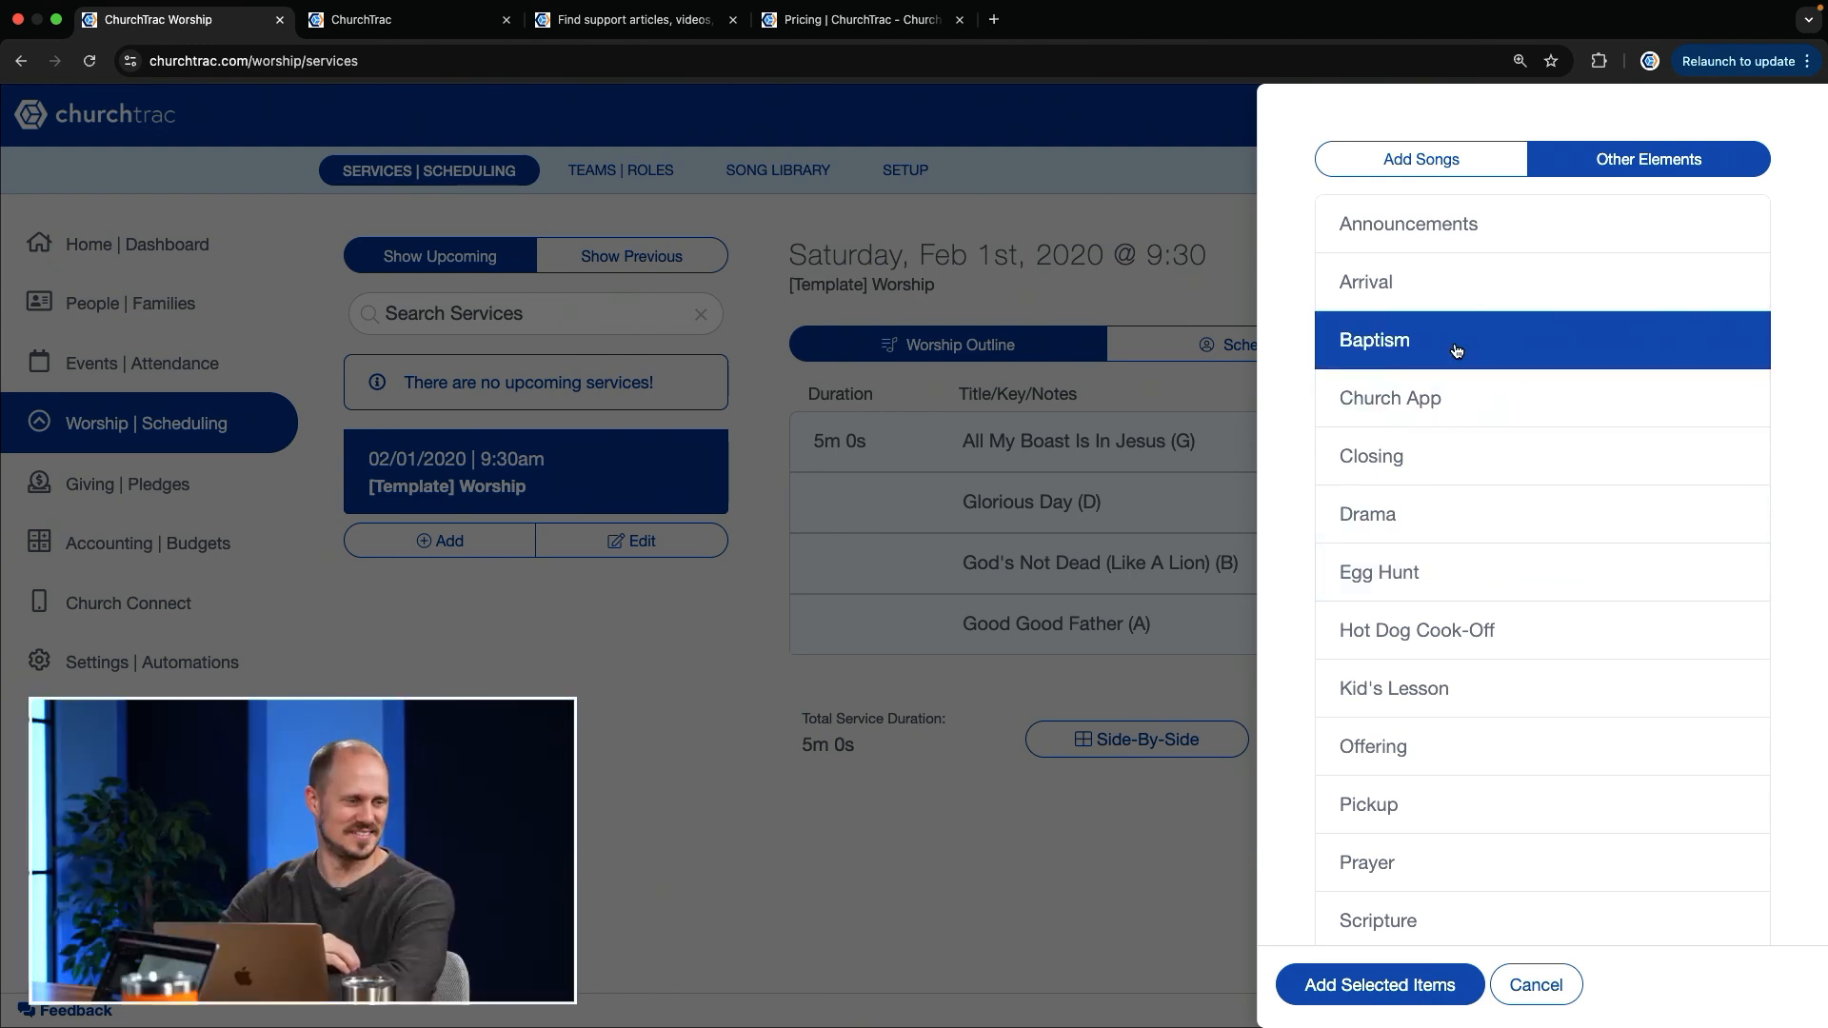
left_click(1441, 235)
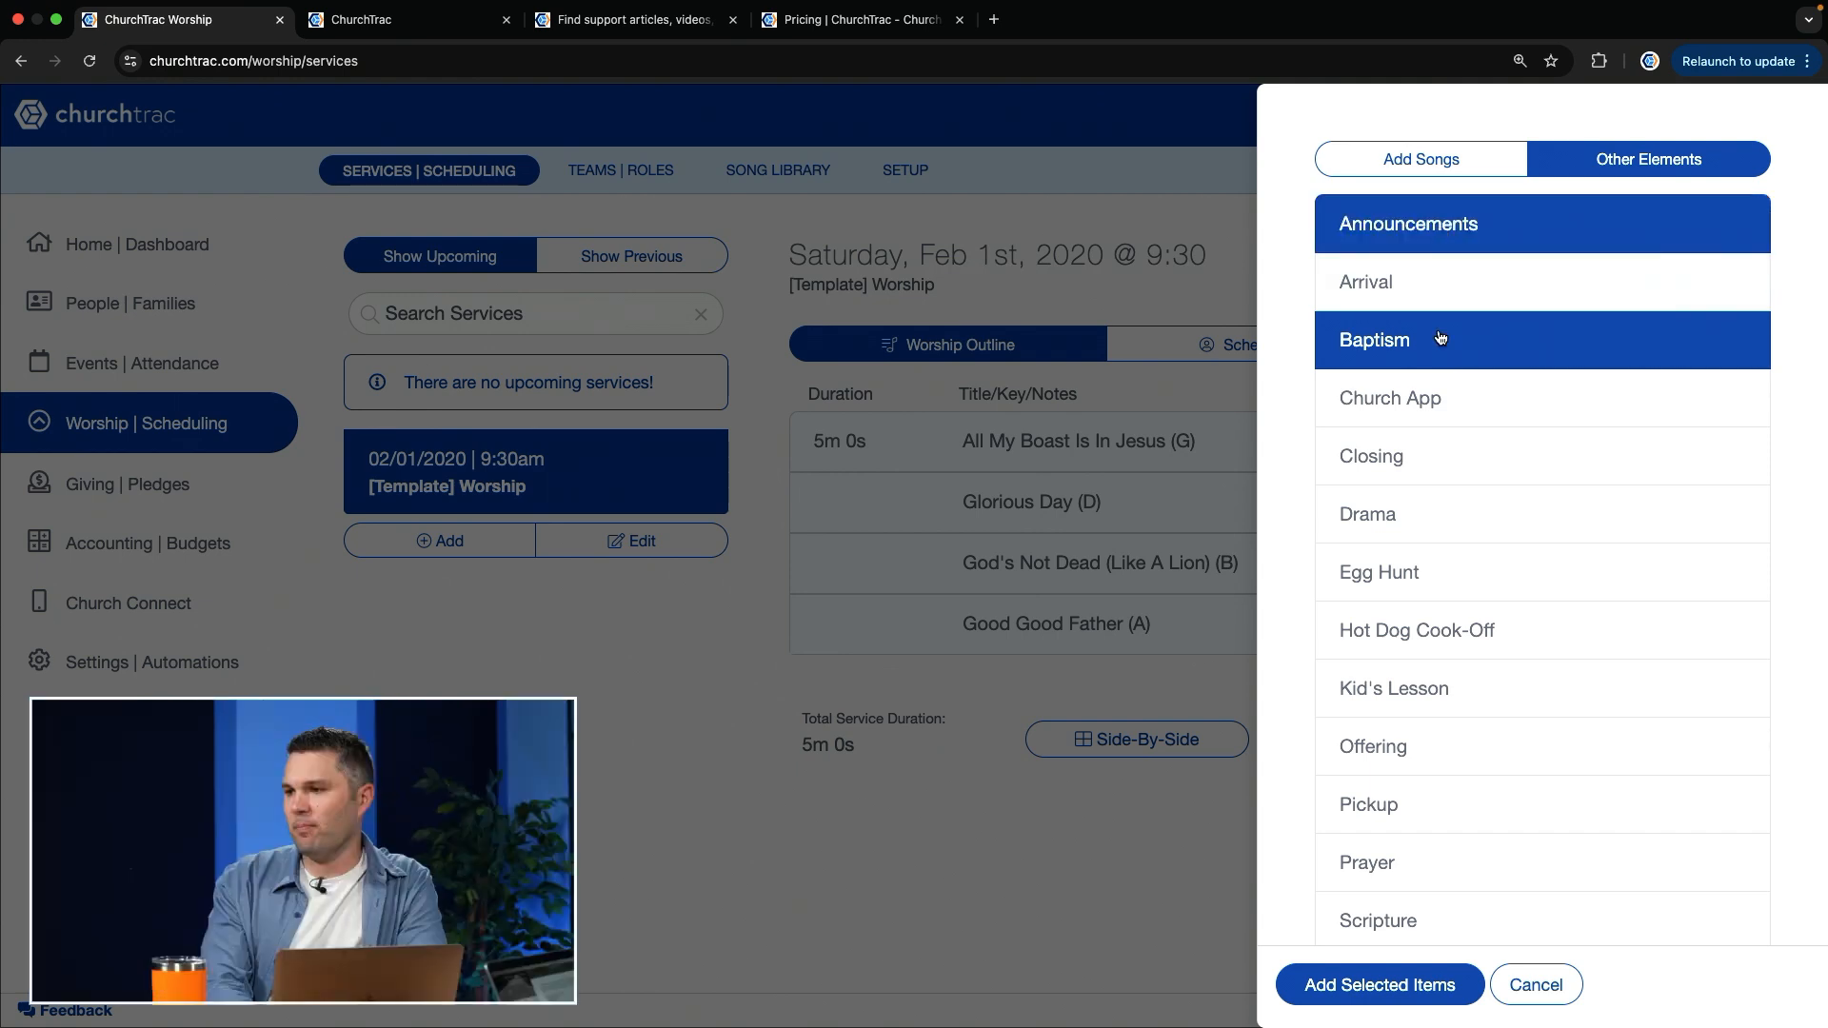
scroll(1504, 429, "down", 1)
left_click(1437, 422)
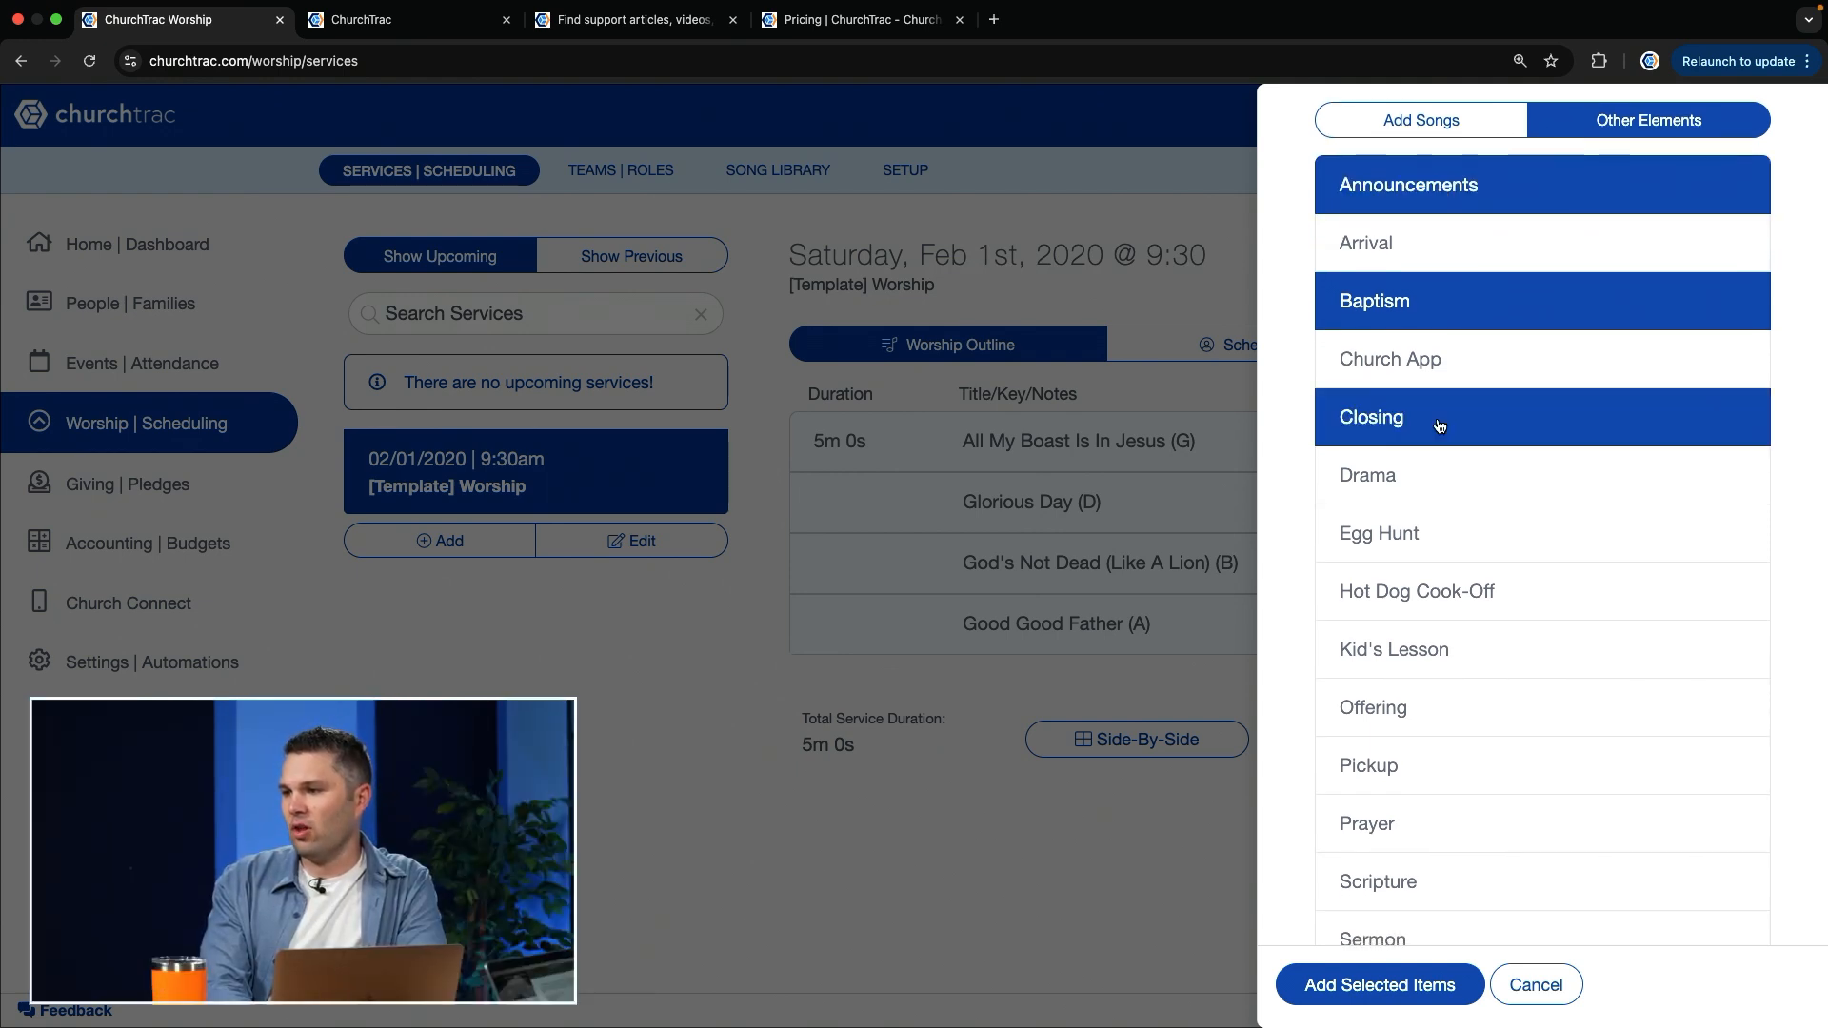
Step: Select Offering, Scripture and Sermon as further elements for the service
scroll(1437, 543, "down", 4)
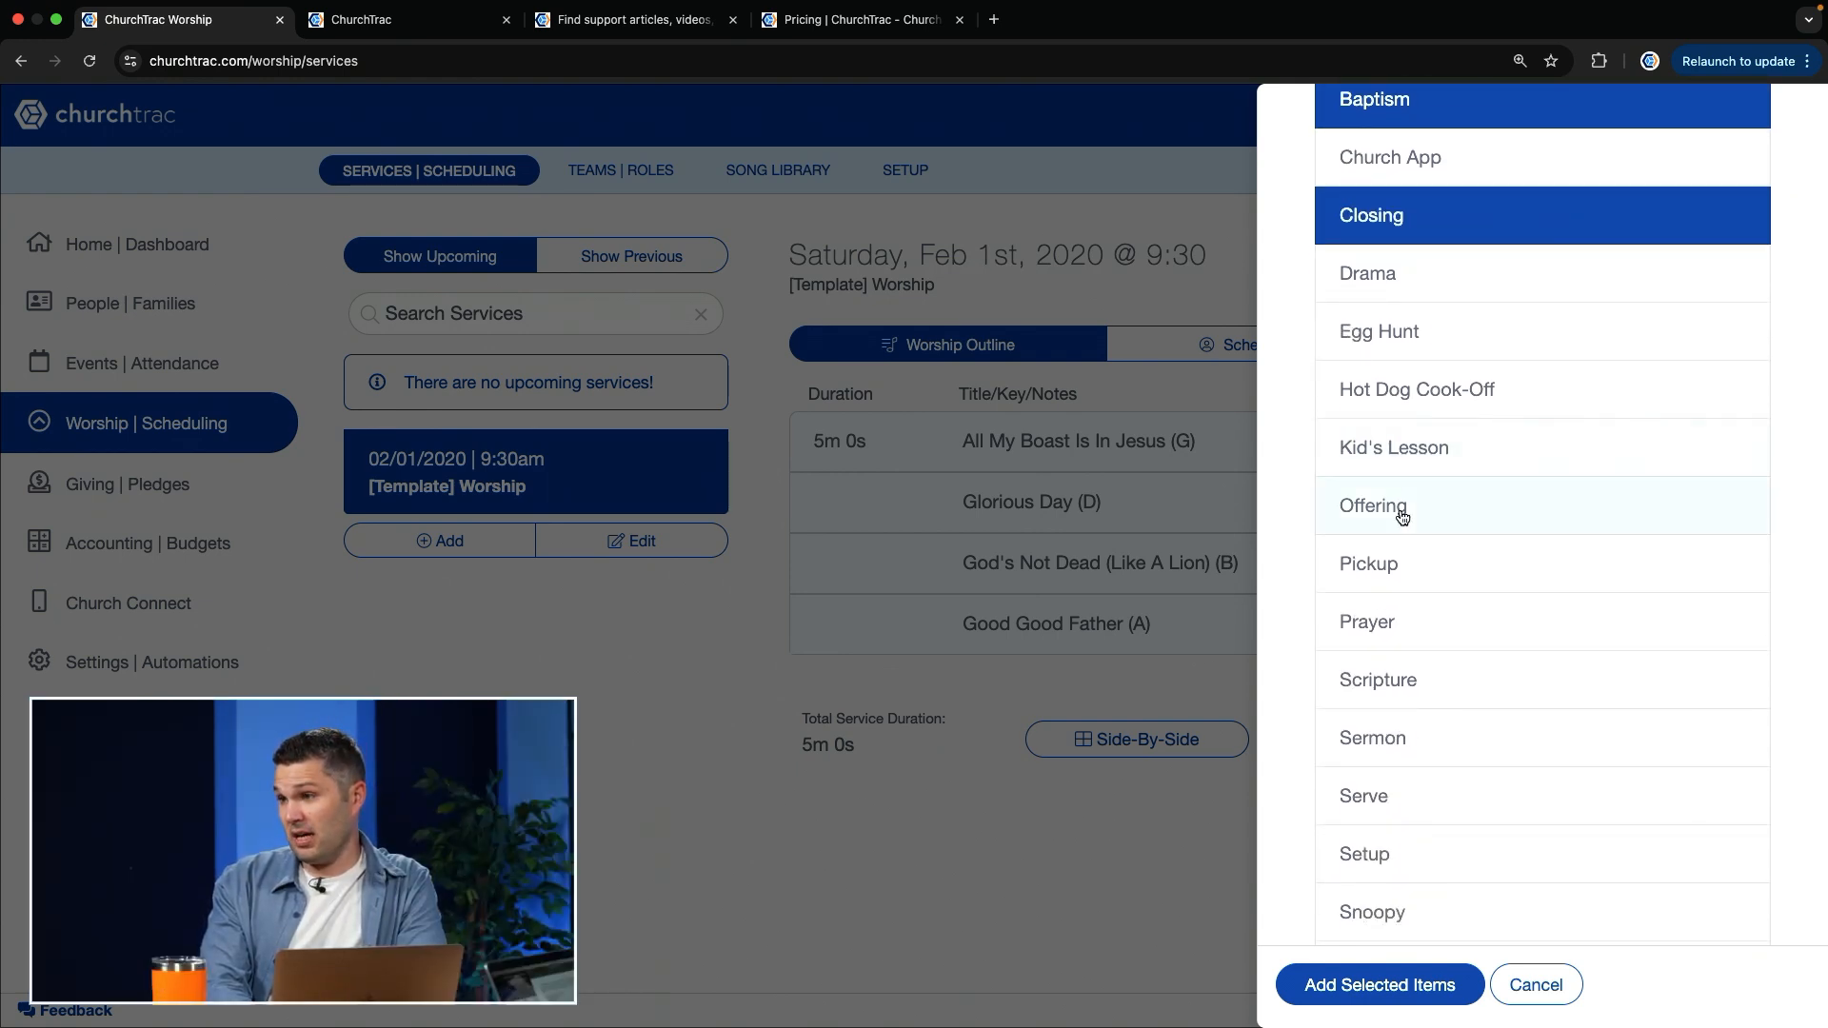
left_click(1402, 516)
scroll(1390, 552, "down", 1)
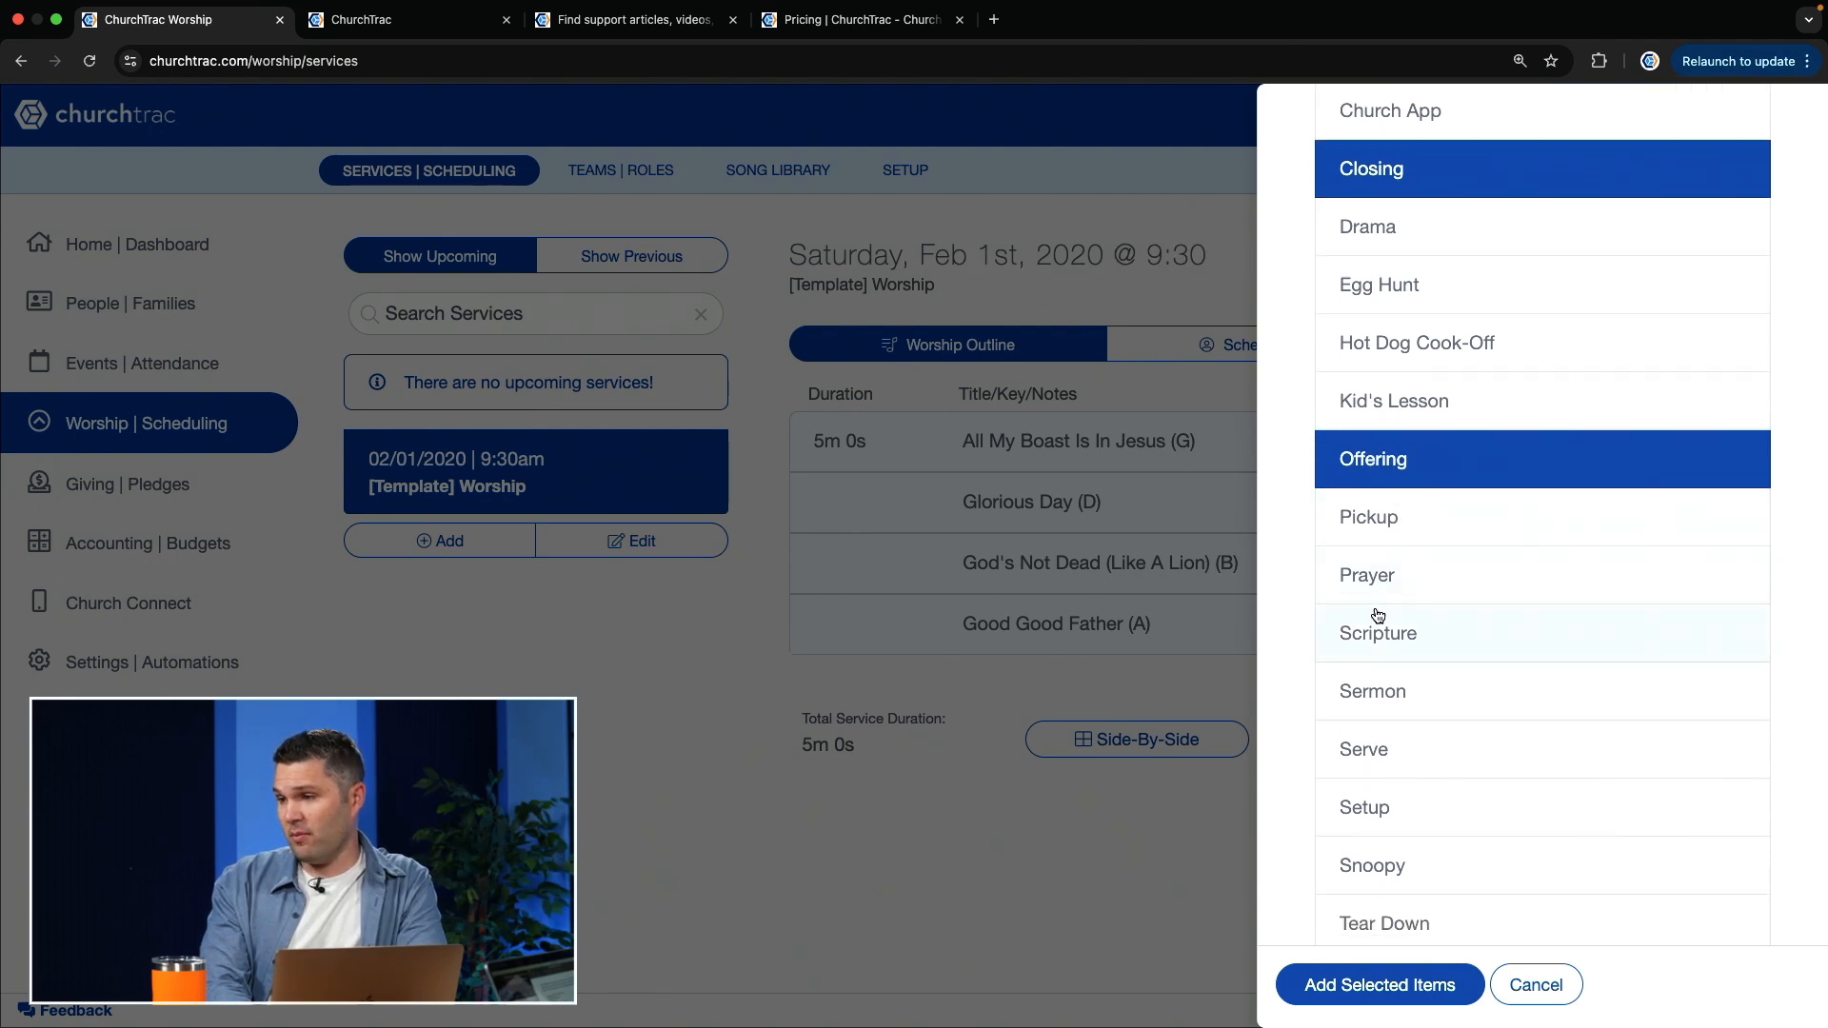
left_click(1377, 638)
scroll(1377, 640, "down", 1)
left_click(1411, 621)
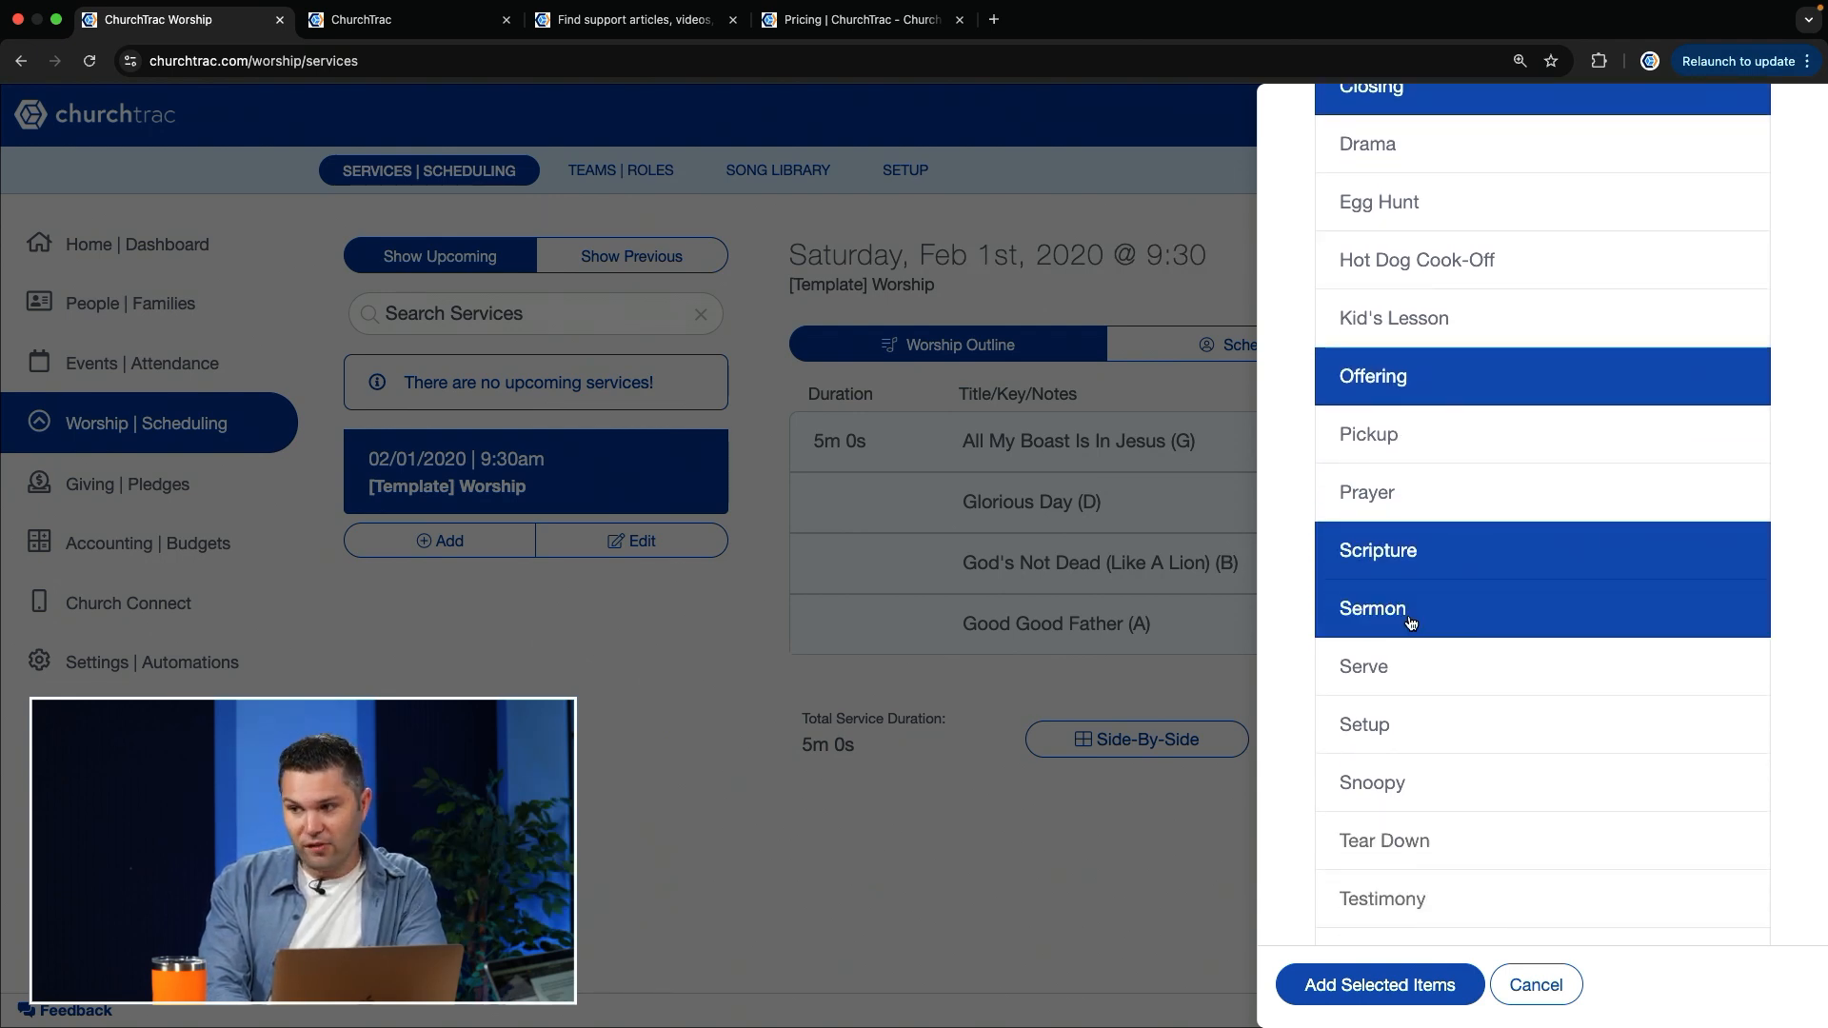
Step: Select Video and Testimony, and add all selected elements to the worship outline
scroll(1410, 619, "down", 5)
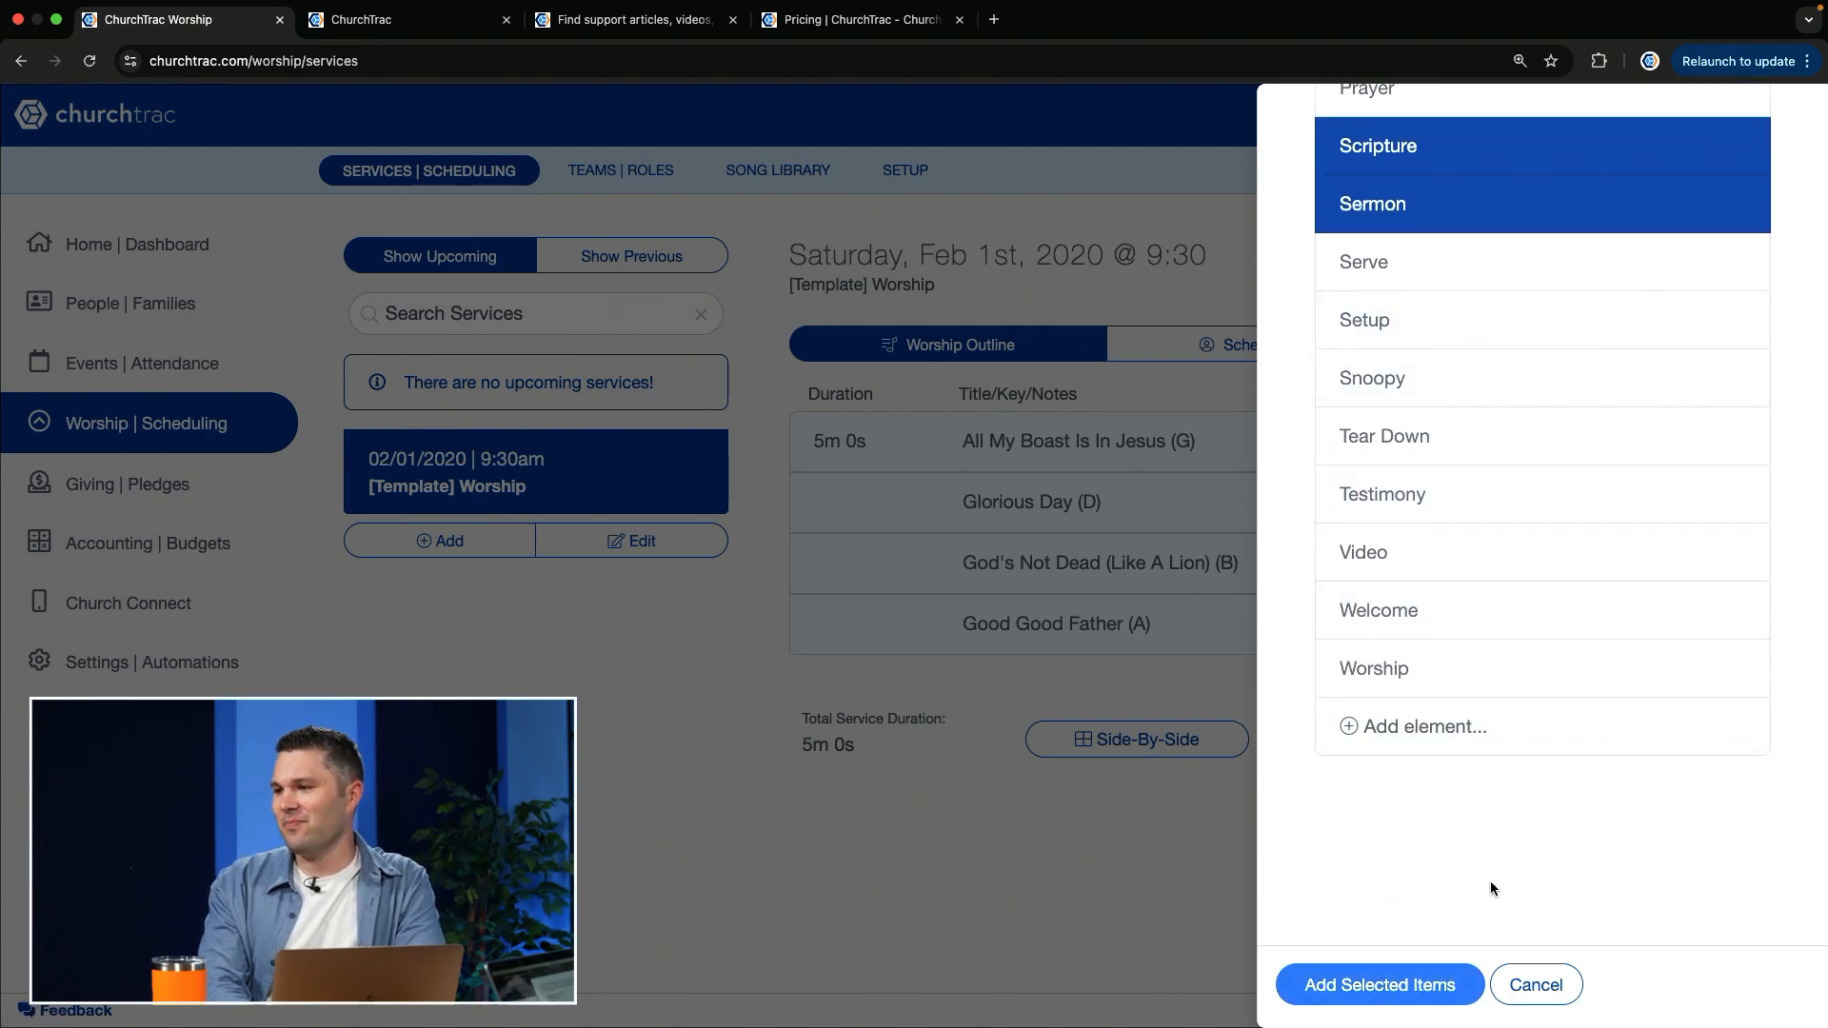
left_click(1375, 566)
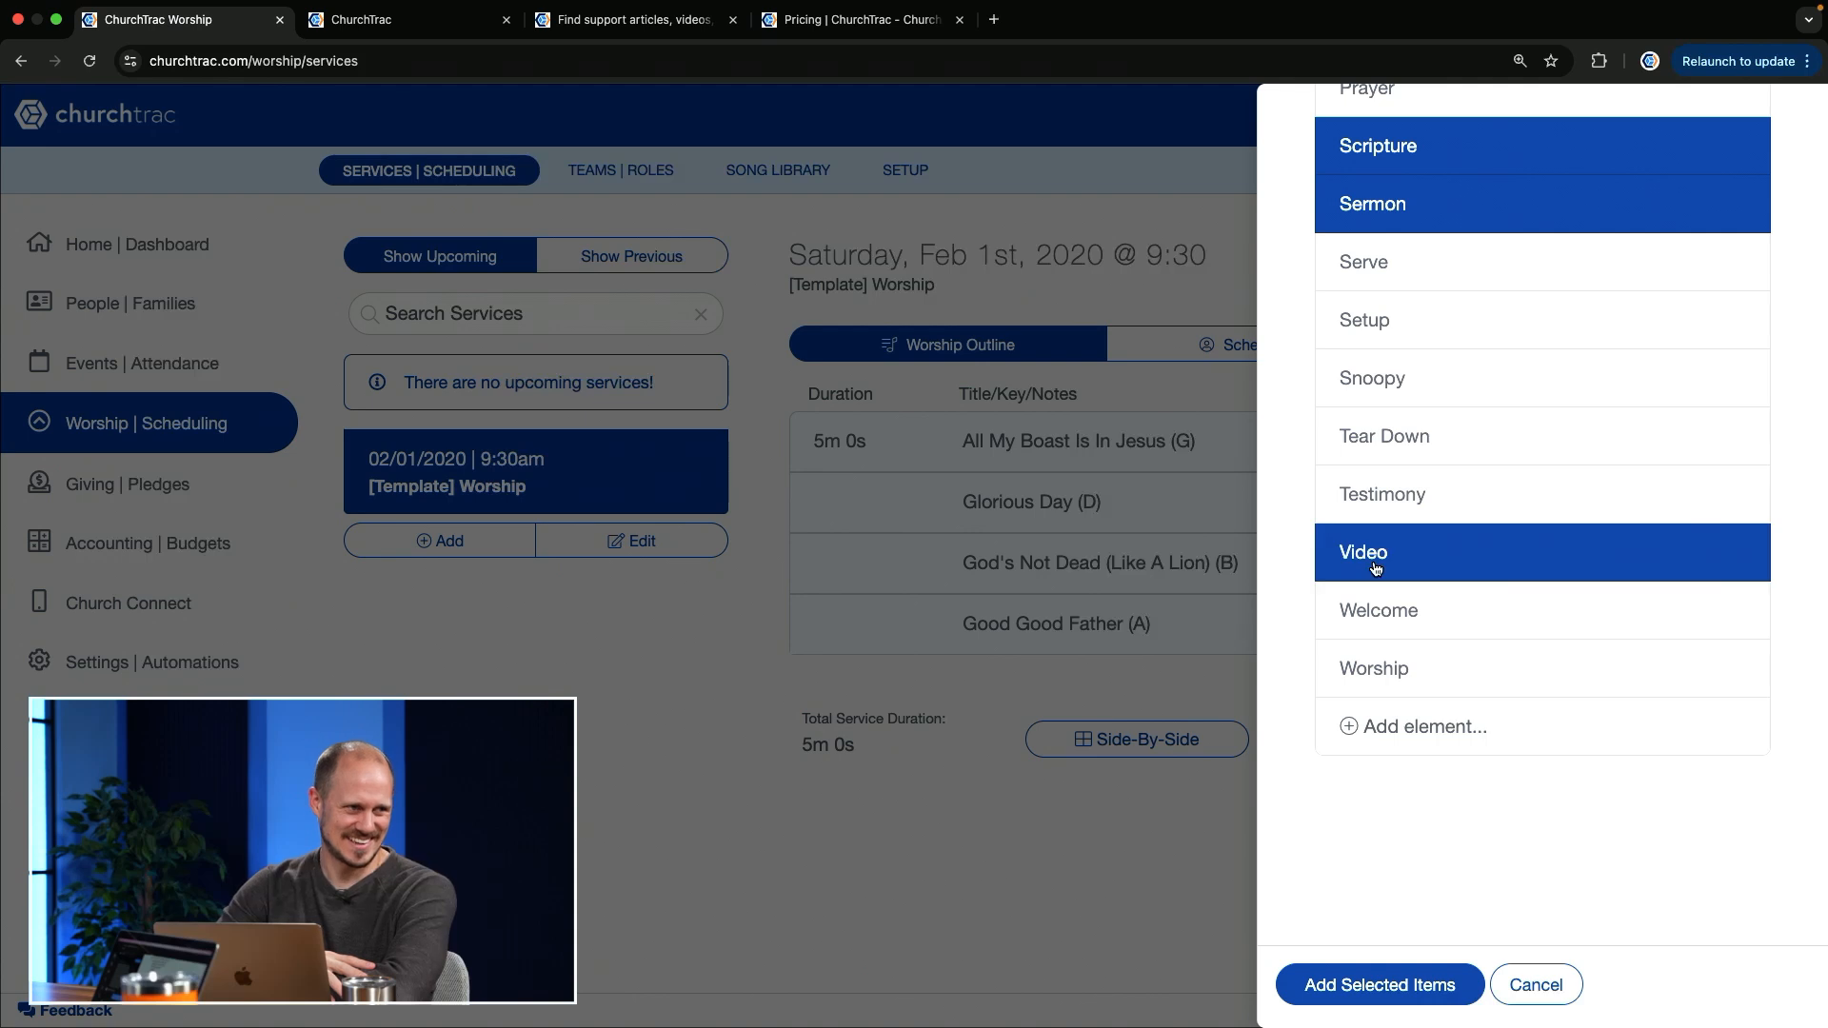
left_click(1417, 497)
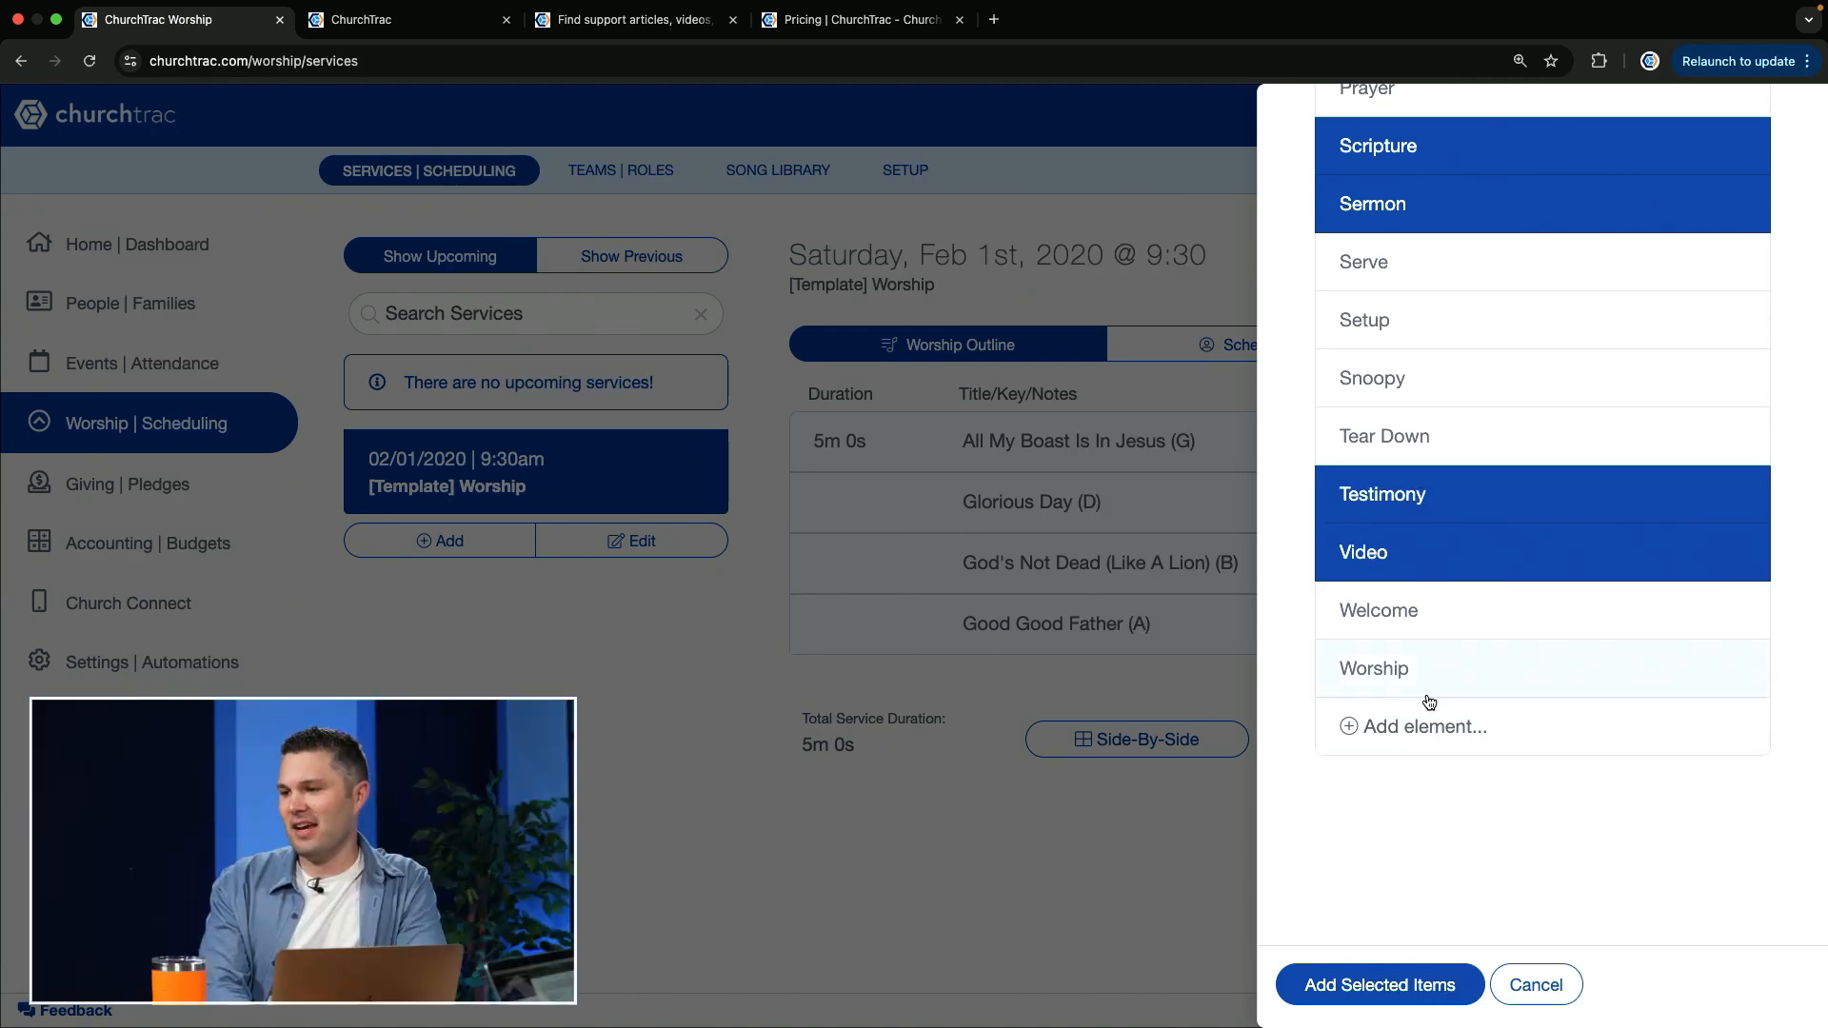
left_click(1379, 987)
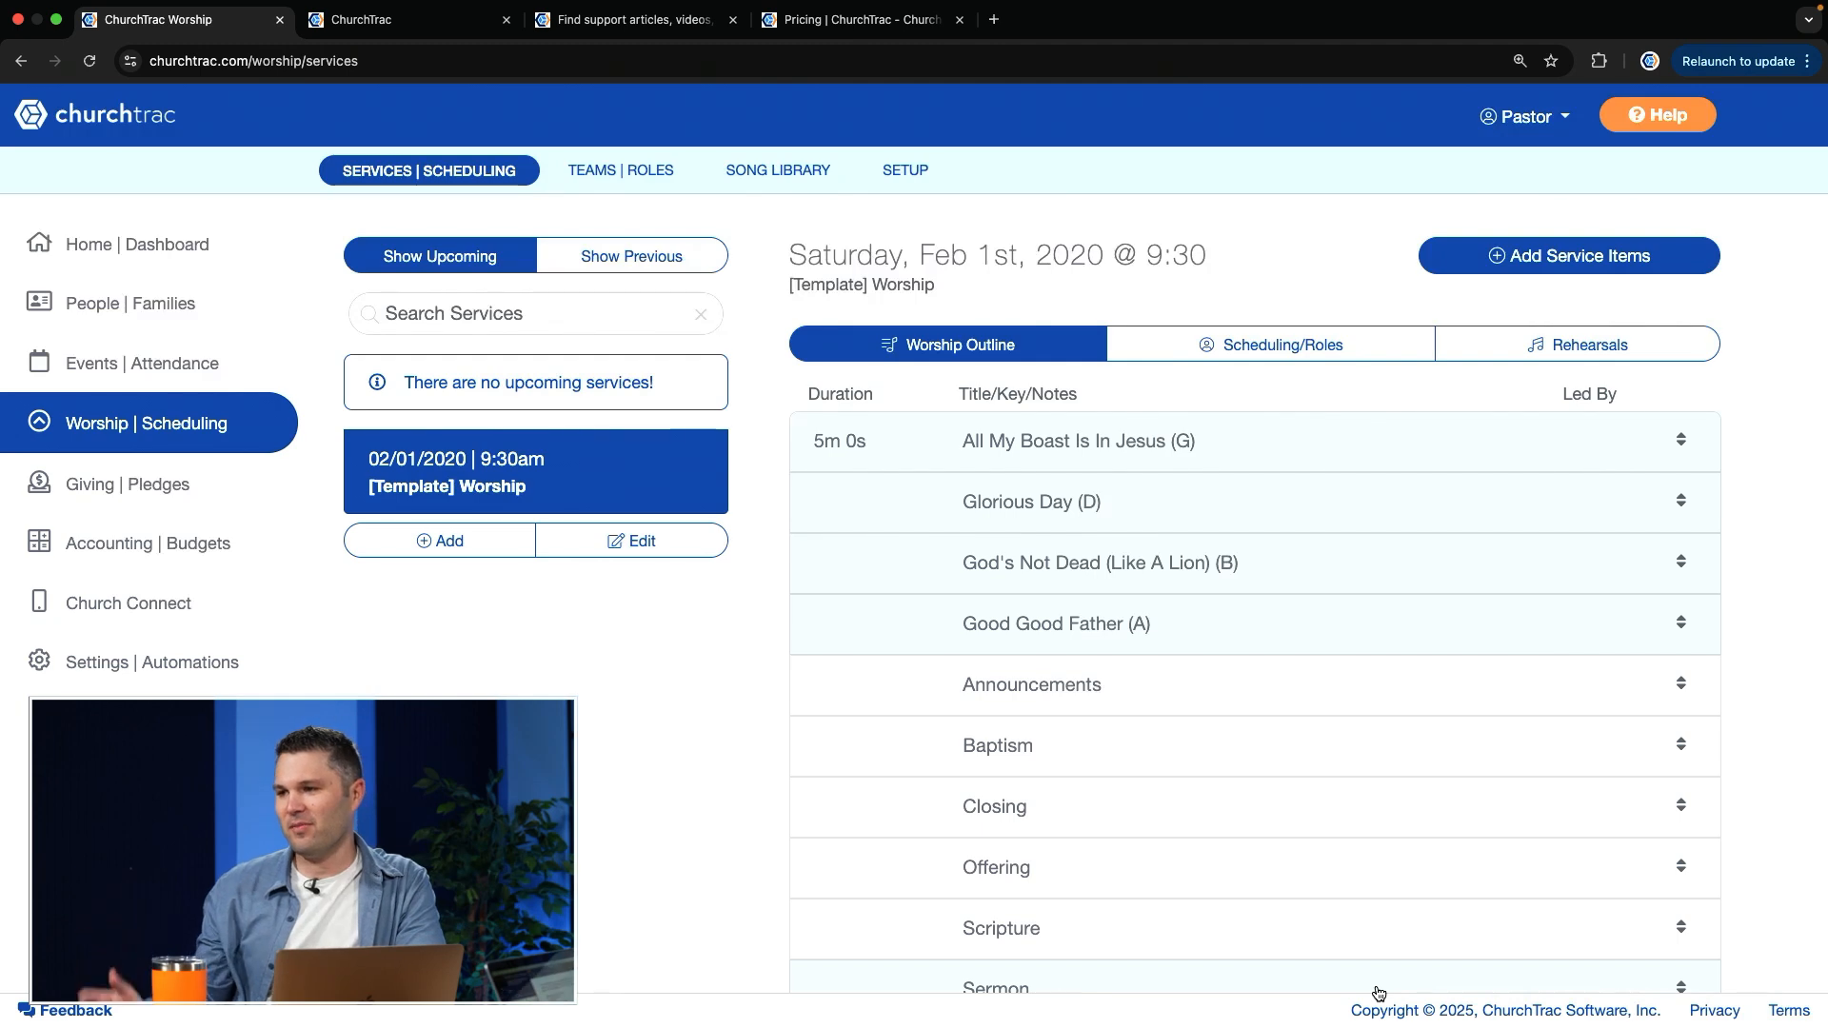
Step: Reorder the worship outline so it starts with Glorious Day, followed by Announcements and Baptism
scroll(1378, 995, "down", 3)
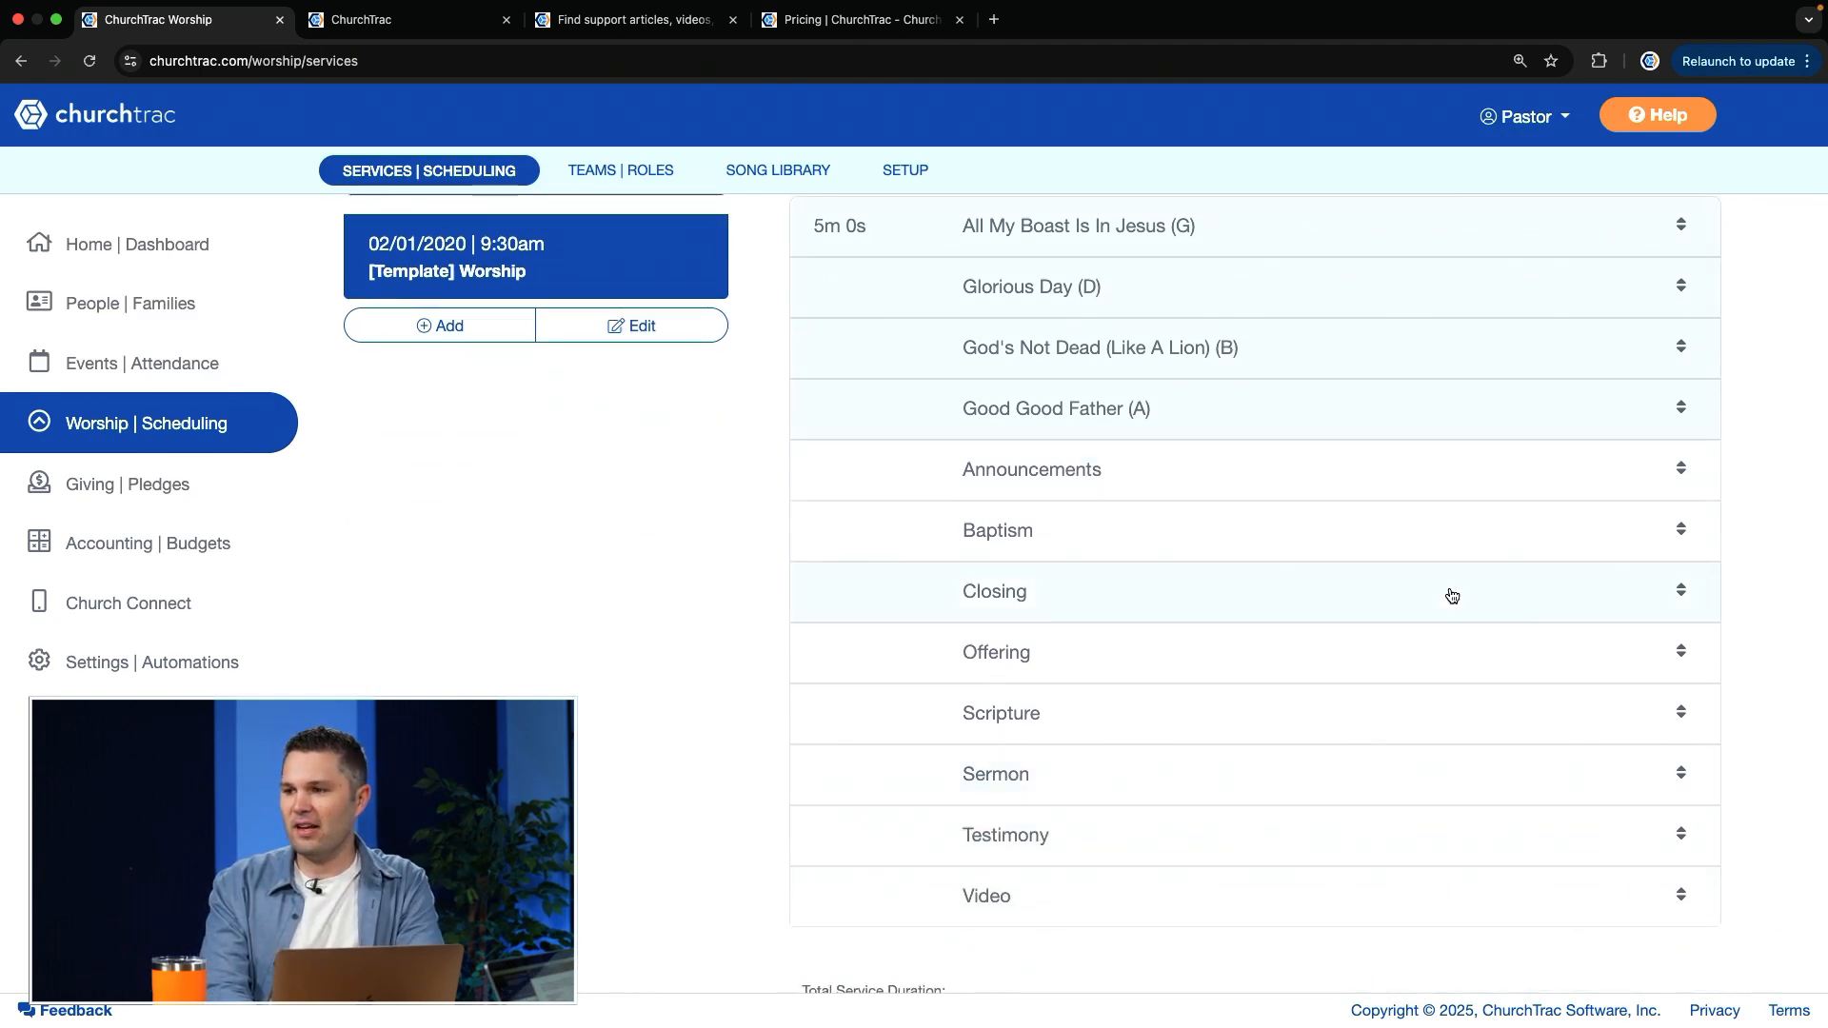
scroll(1451, 596, "up", 1)
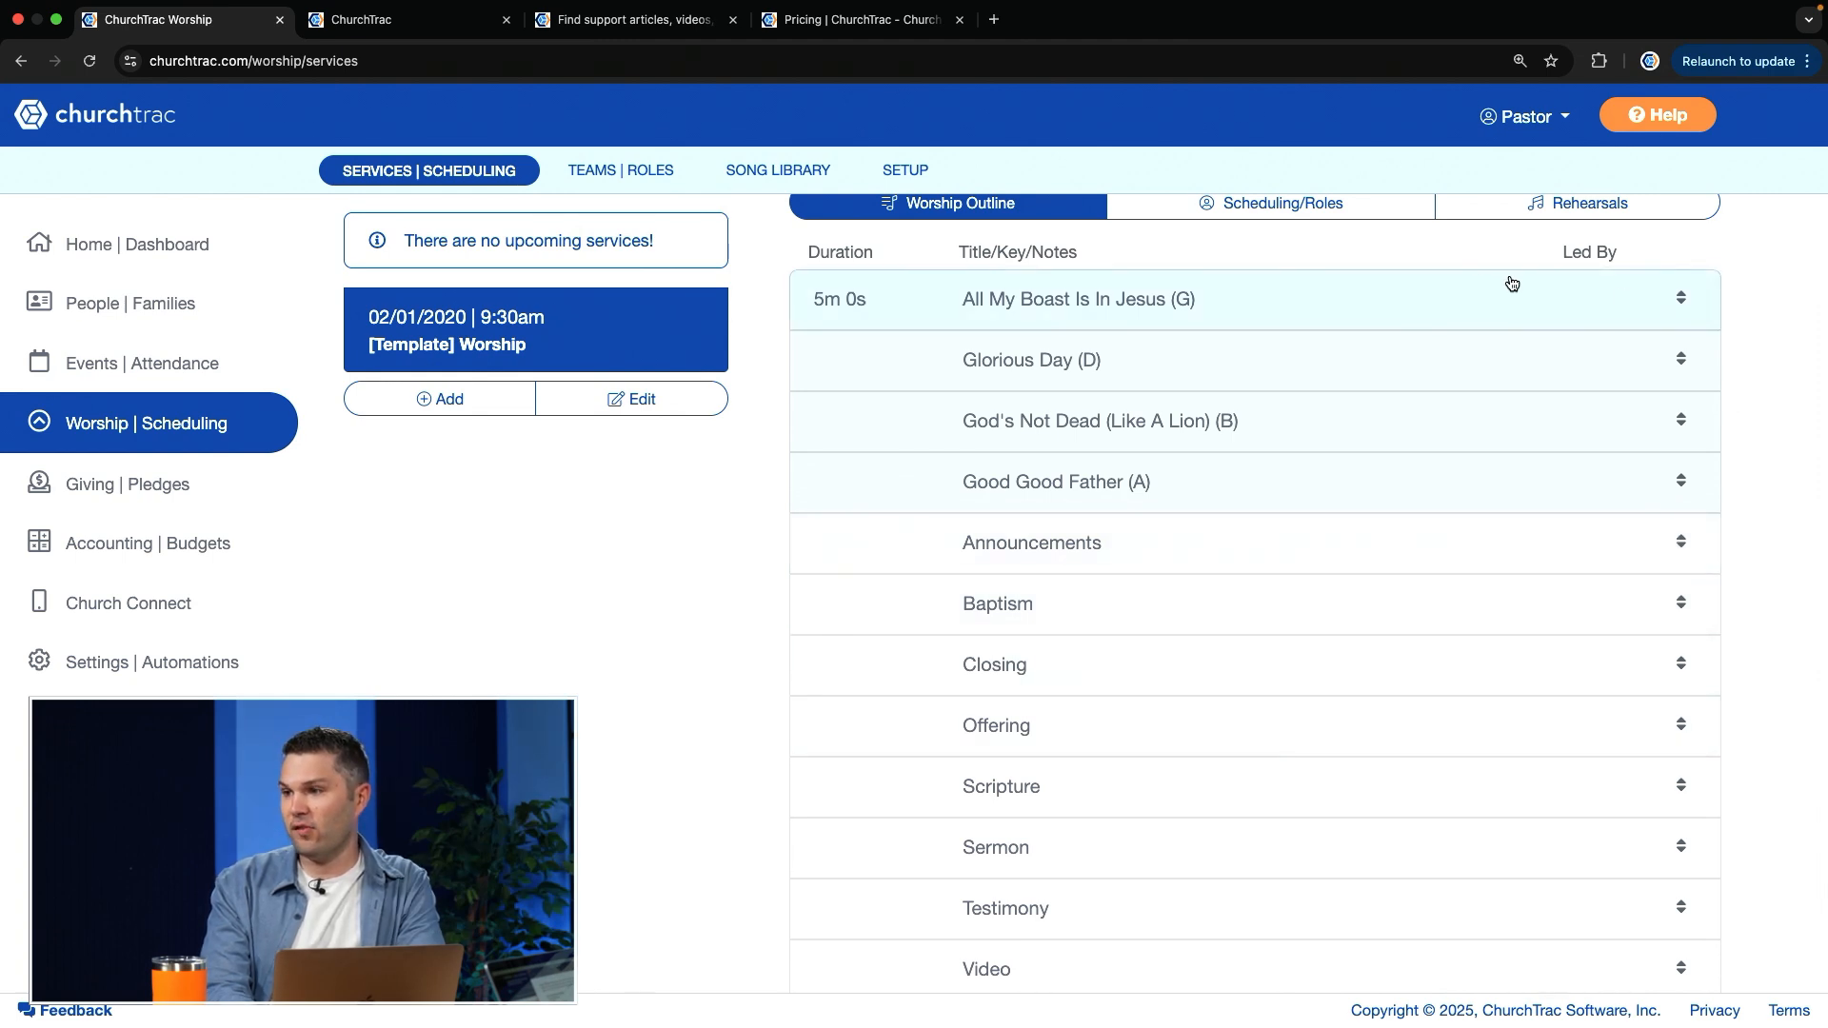
left_click_drag(1680, 356, 1686, 310)
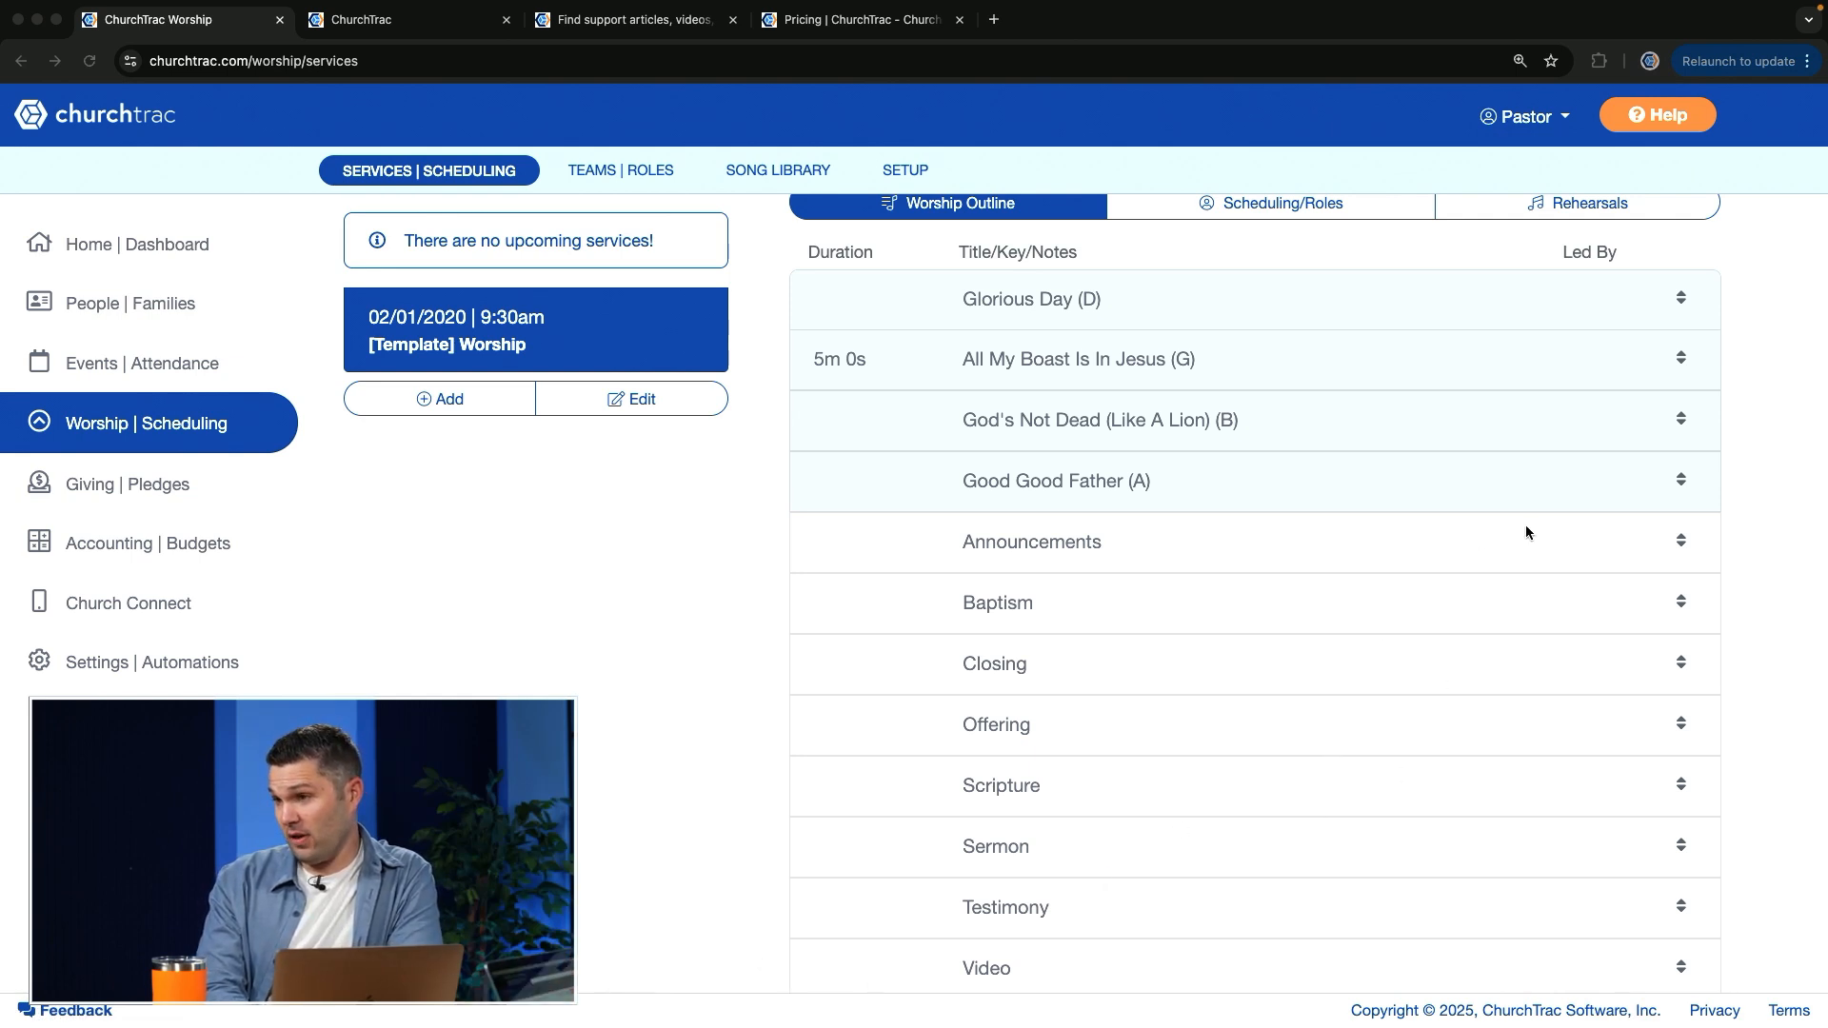
left_click(1680, 546)
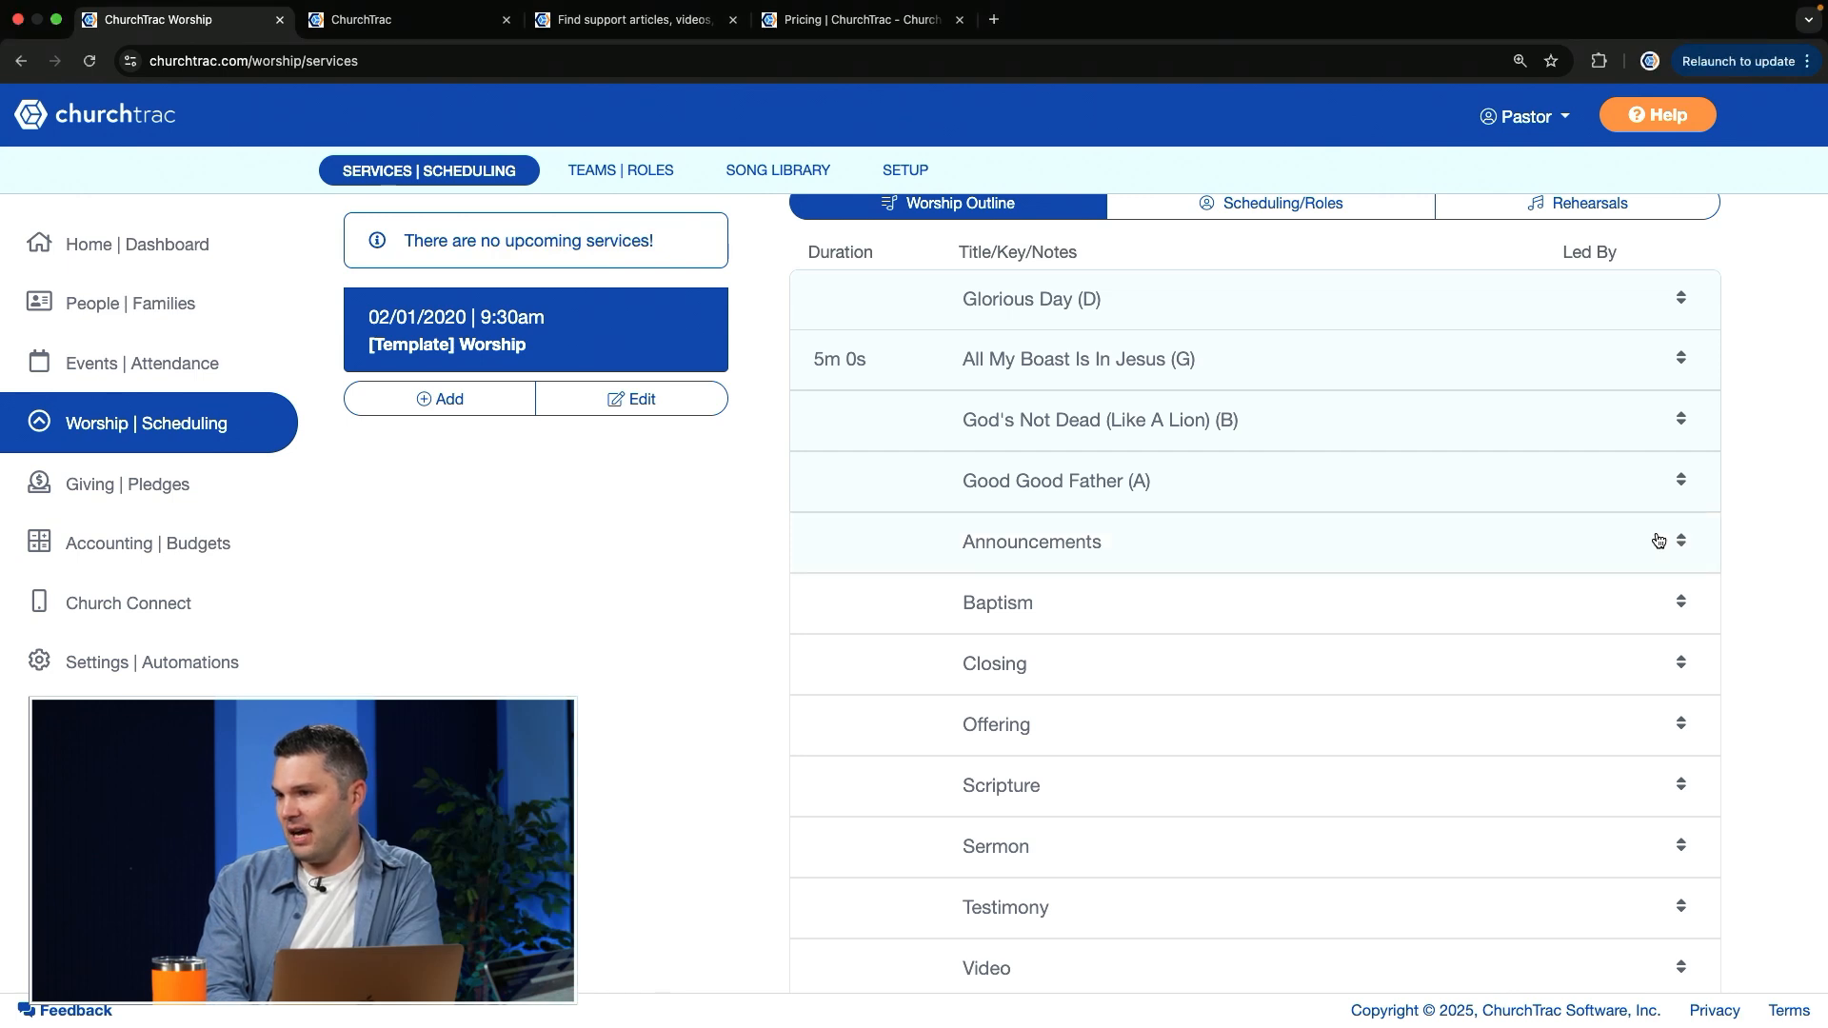
left_click_drag(1682, 540, 1718, 359)
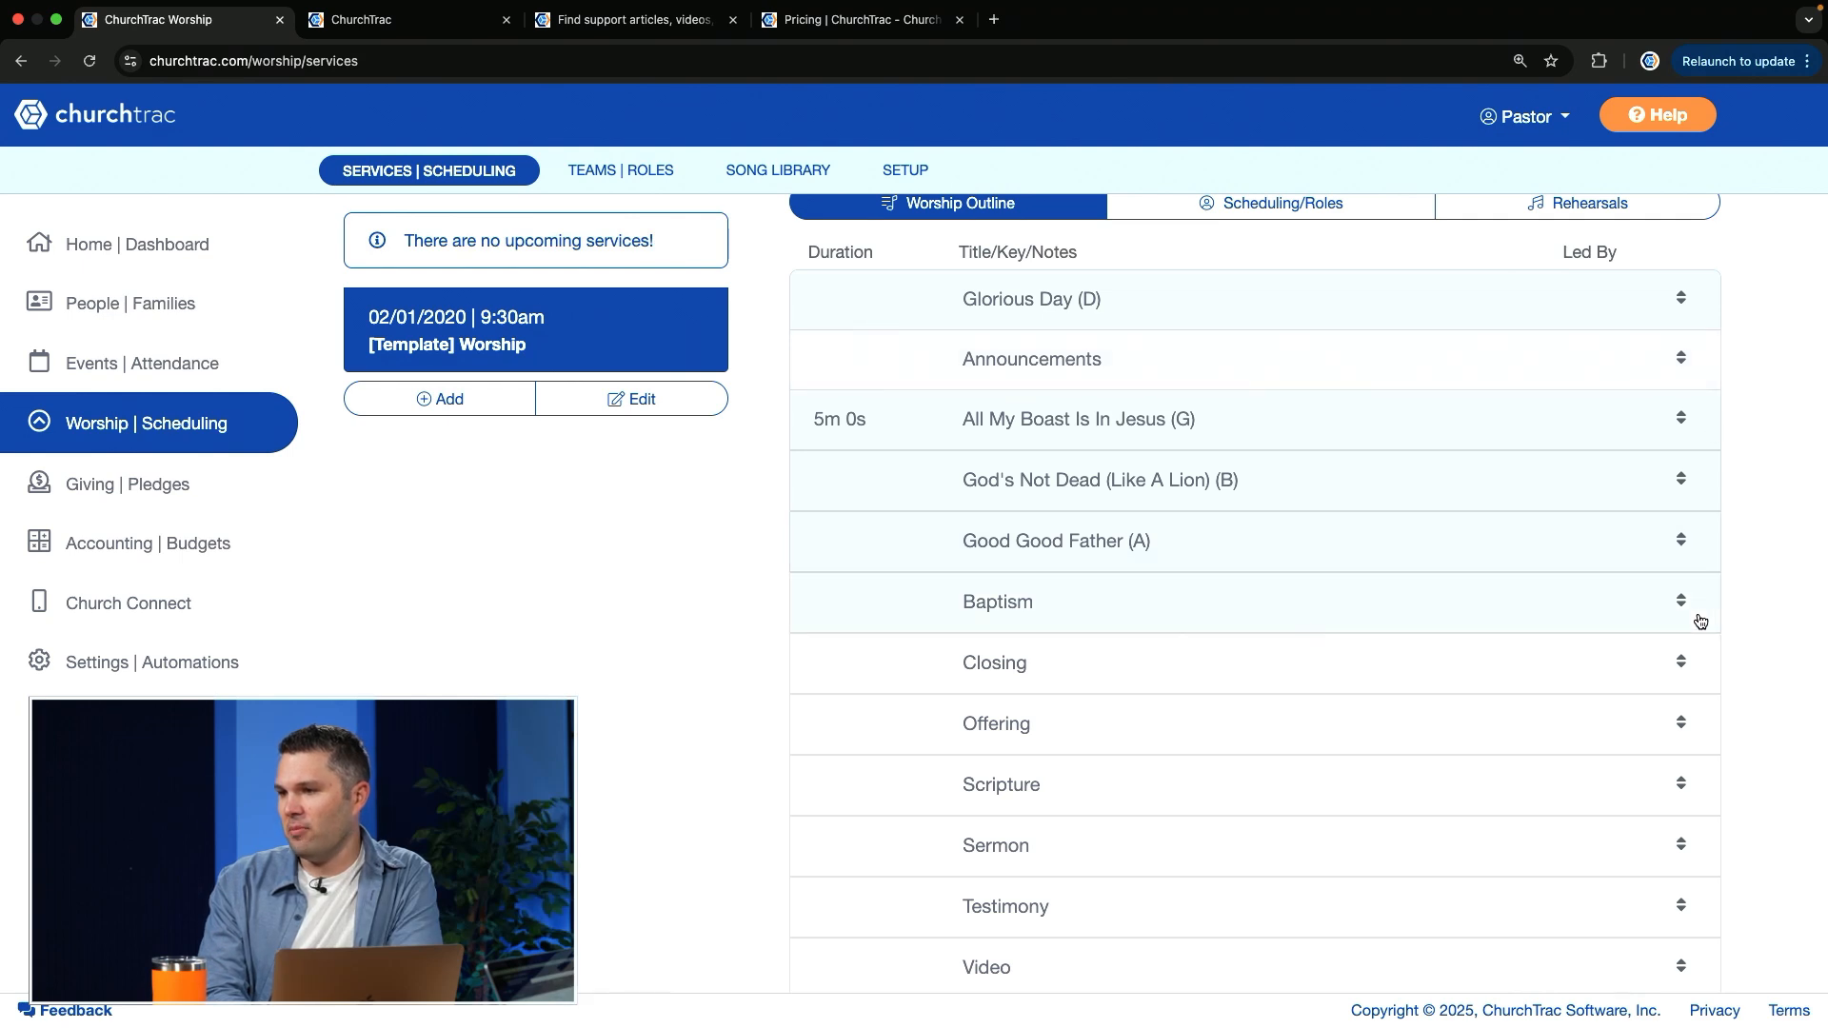
left_click_drag(1682, 604, 1699, 410)
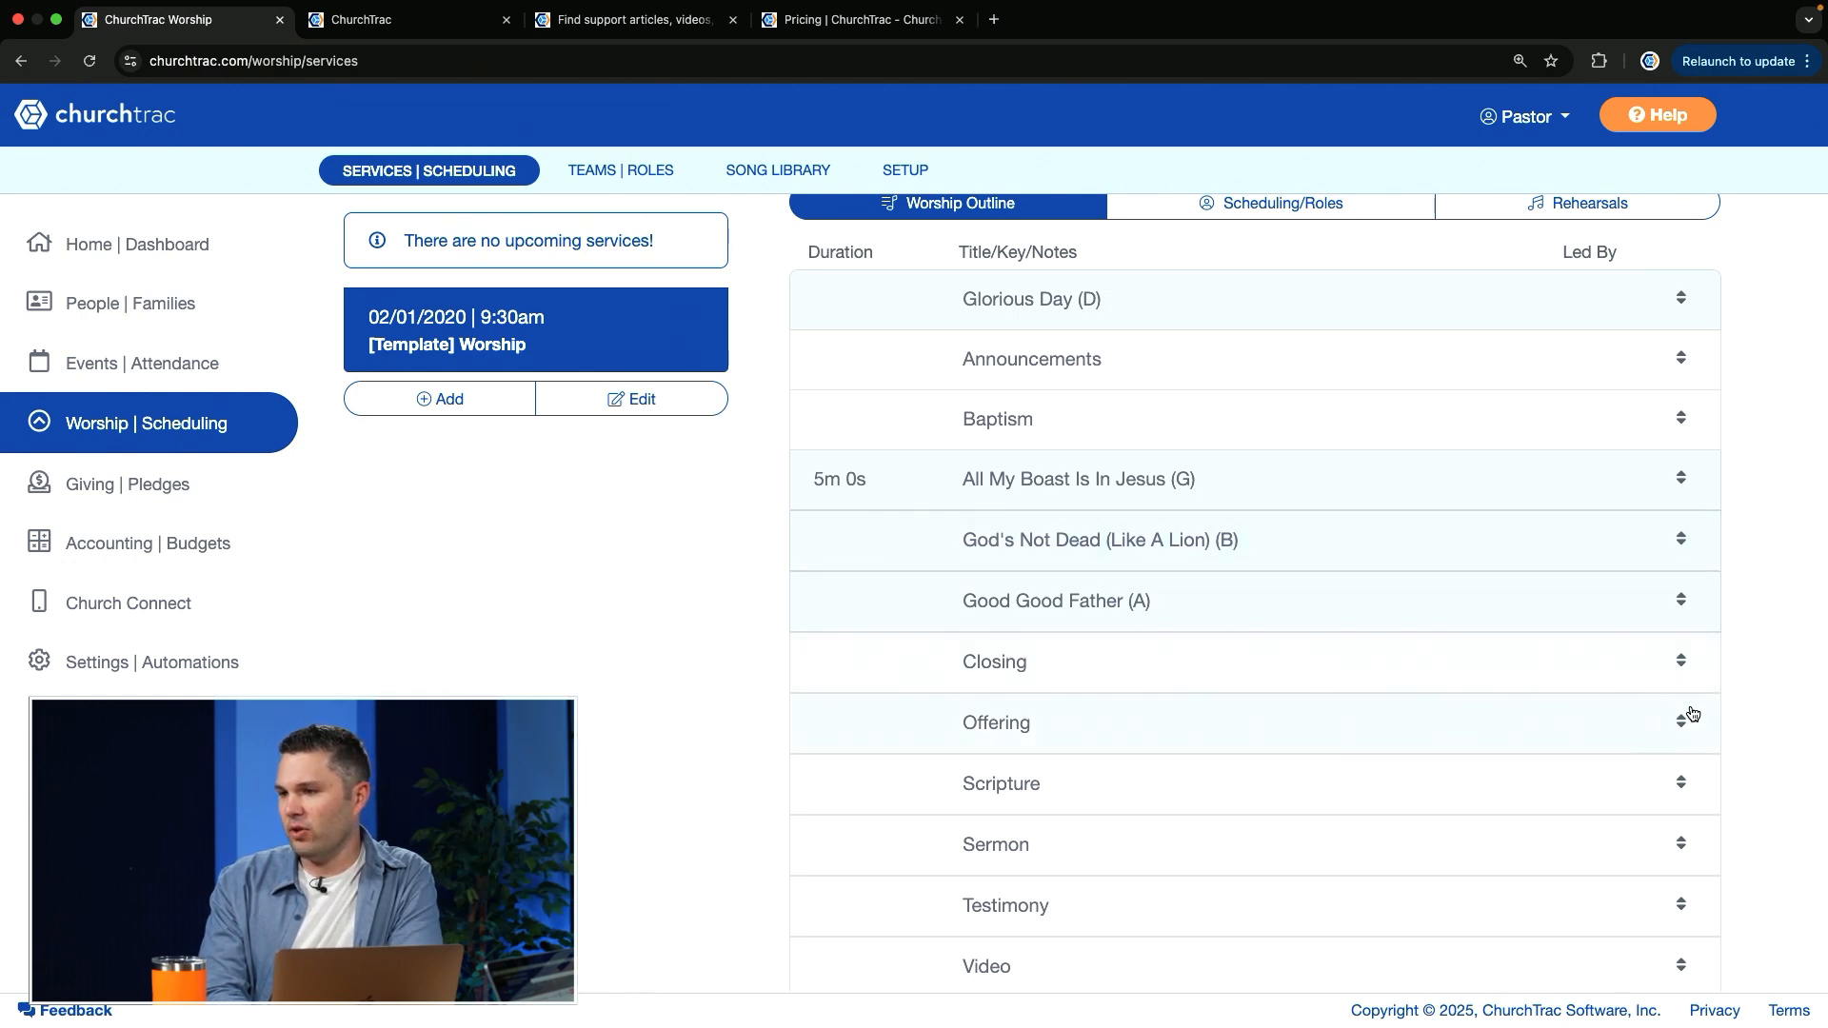
Step: Move Scripture and Sermon directly below All My Boast Is In Jesus, and Video directly below Good Good Father
left_click_drag(1687, 779, 1712, 528)
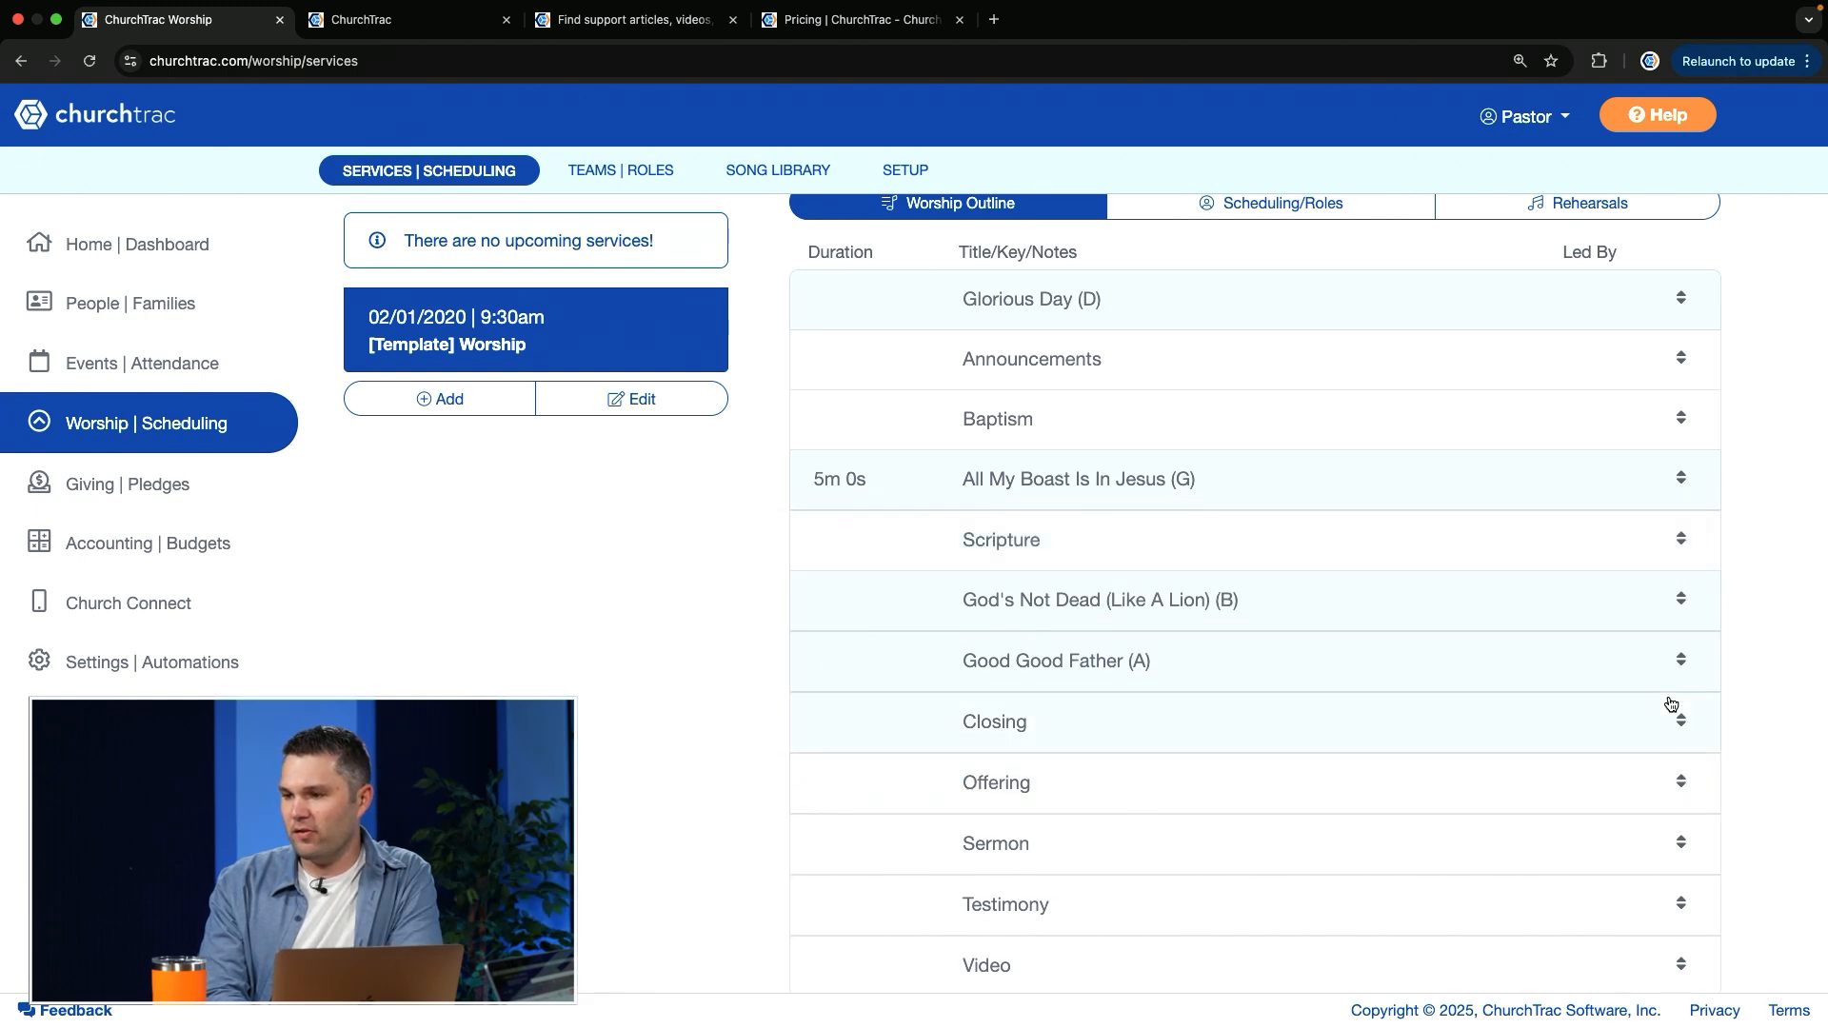
scroll(1668, 707, "down", 2)
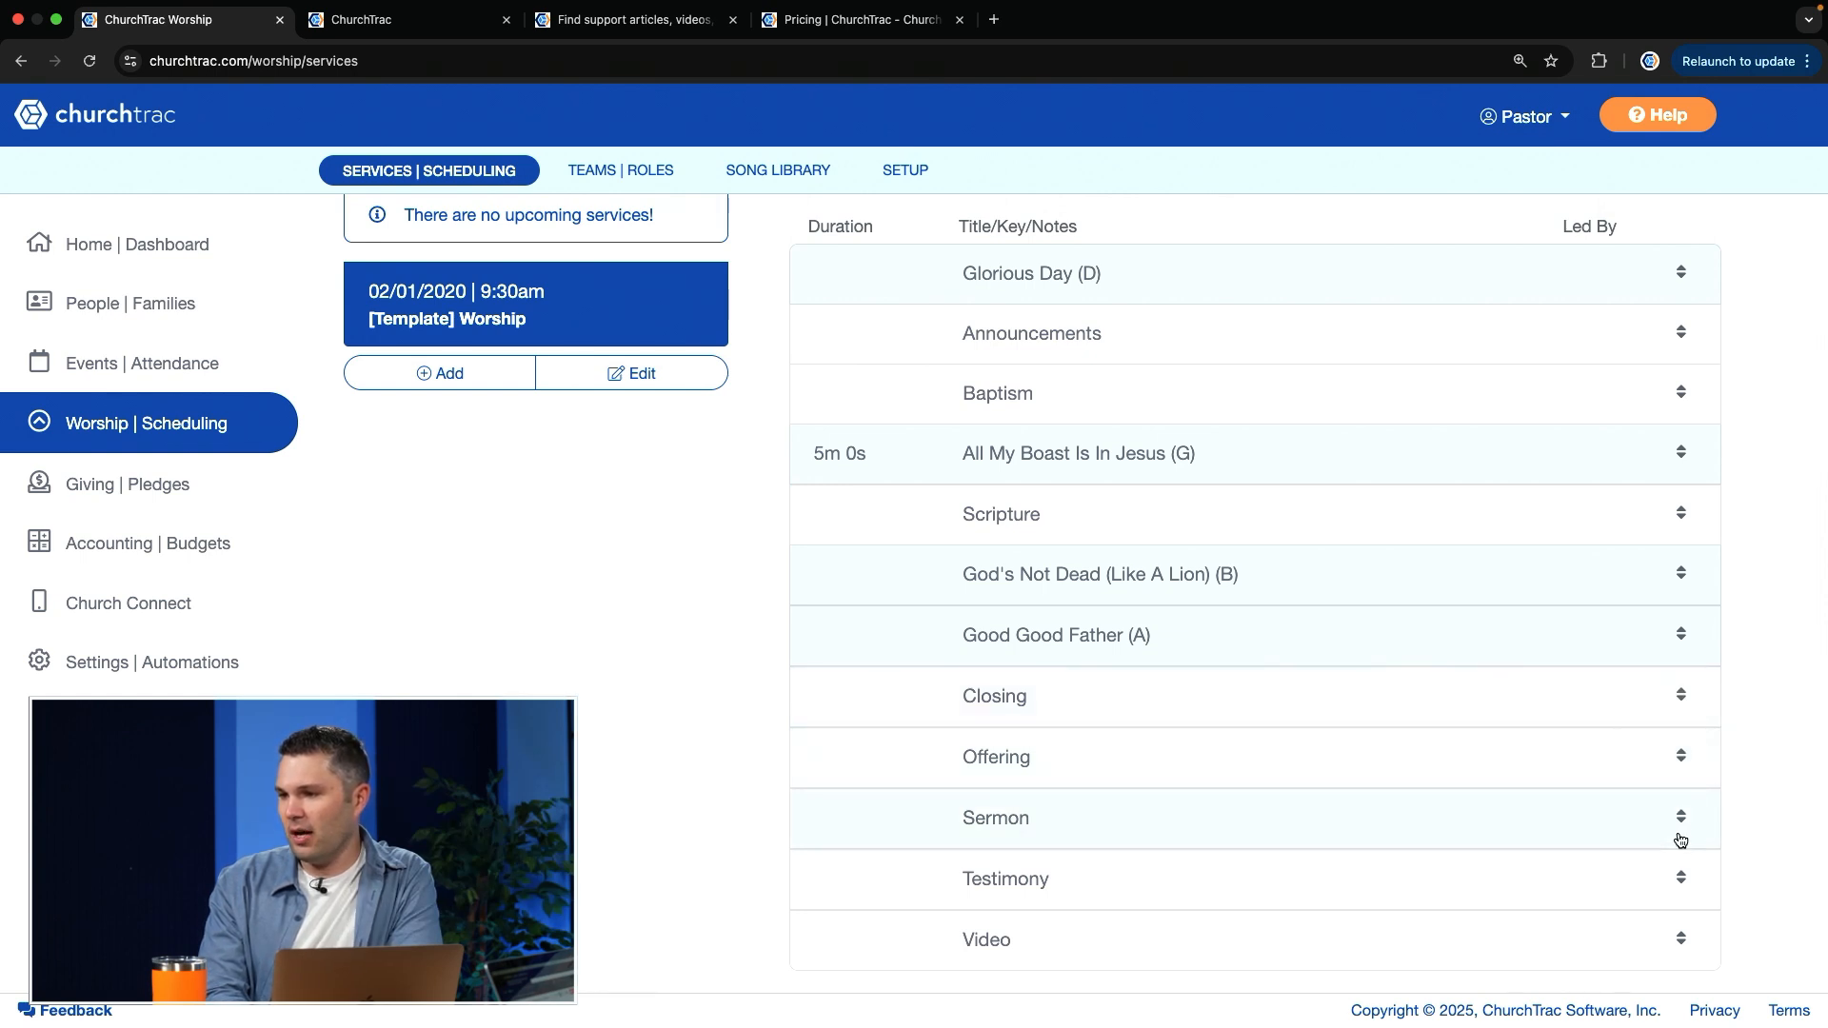
left_click_drag(1683, 823, 1704, 565)
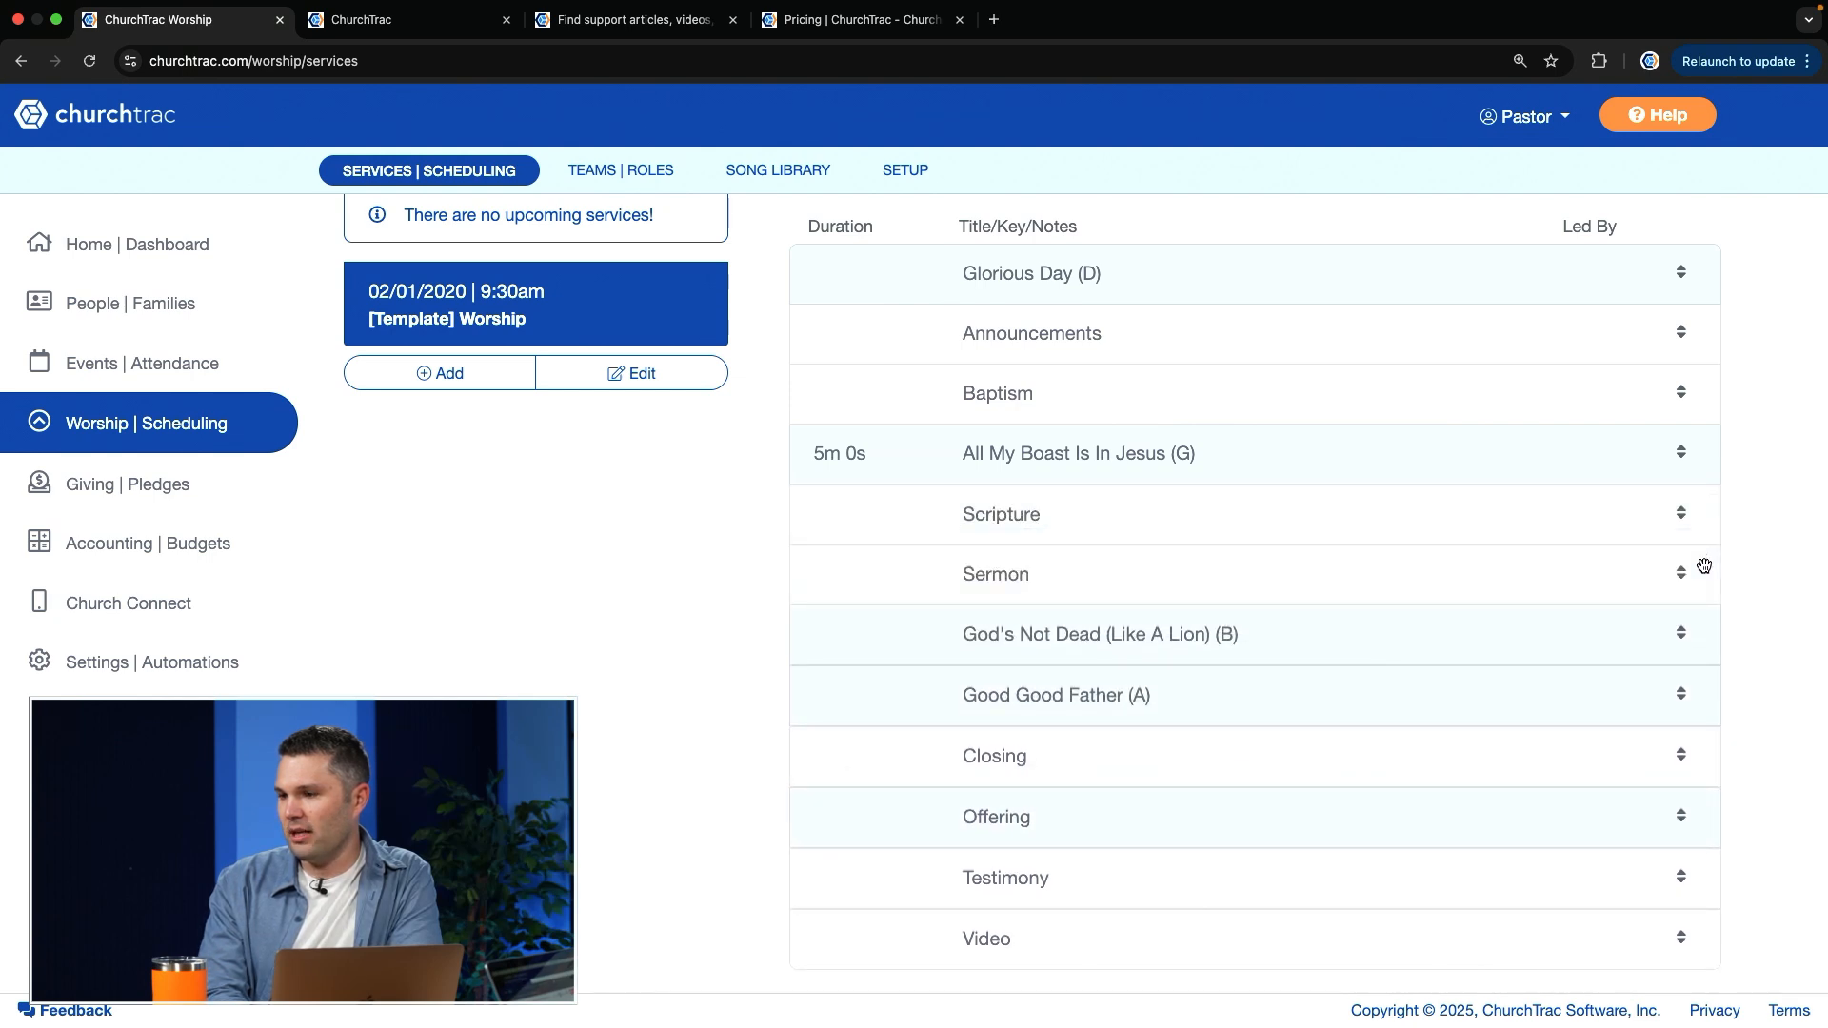
left_click_drag(1682, 935, 1723, 532)
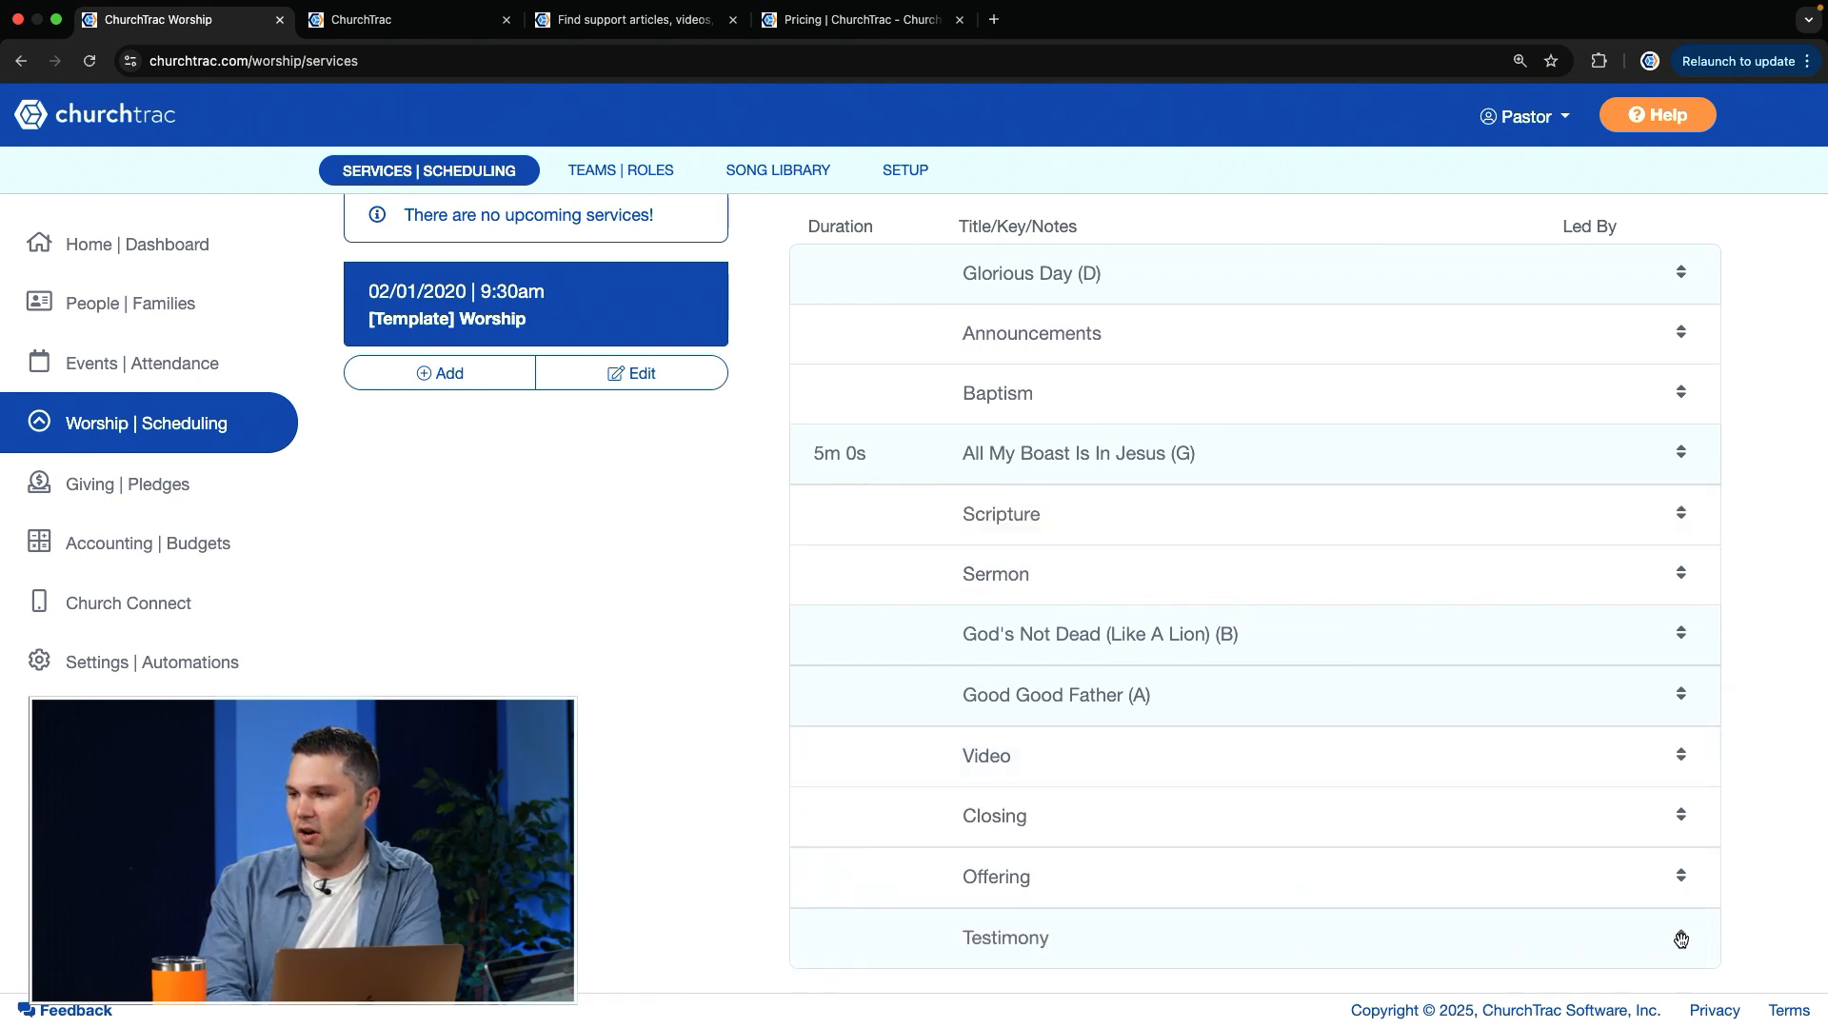
Step: Move Testimony between Scripture and Sermon, and Video between God's Not Dead (Like A Lion) and Good Good Father
left_click_drag(1682, 940, 1671, 559)
left_click(1671, 559)
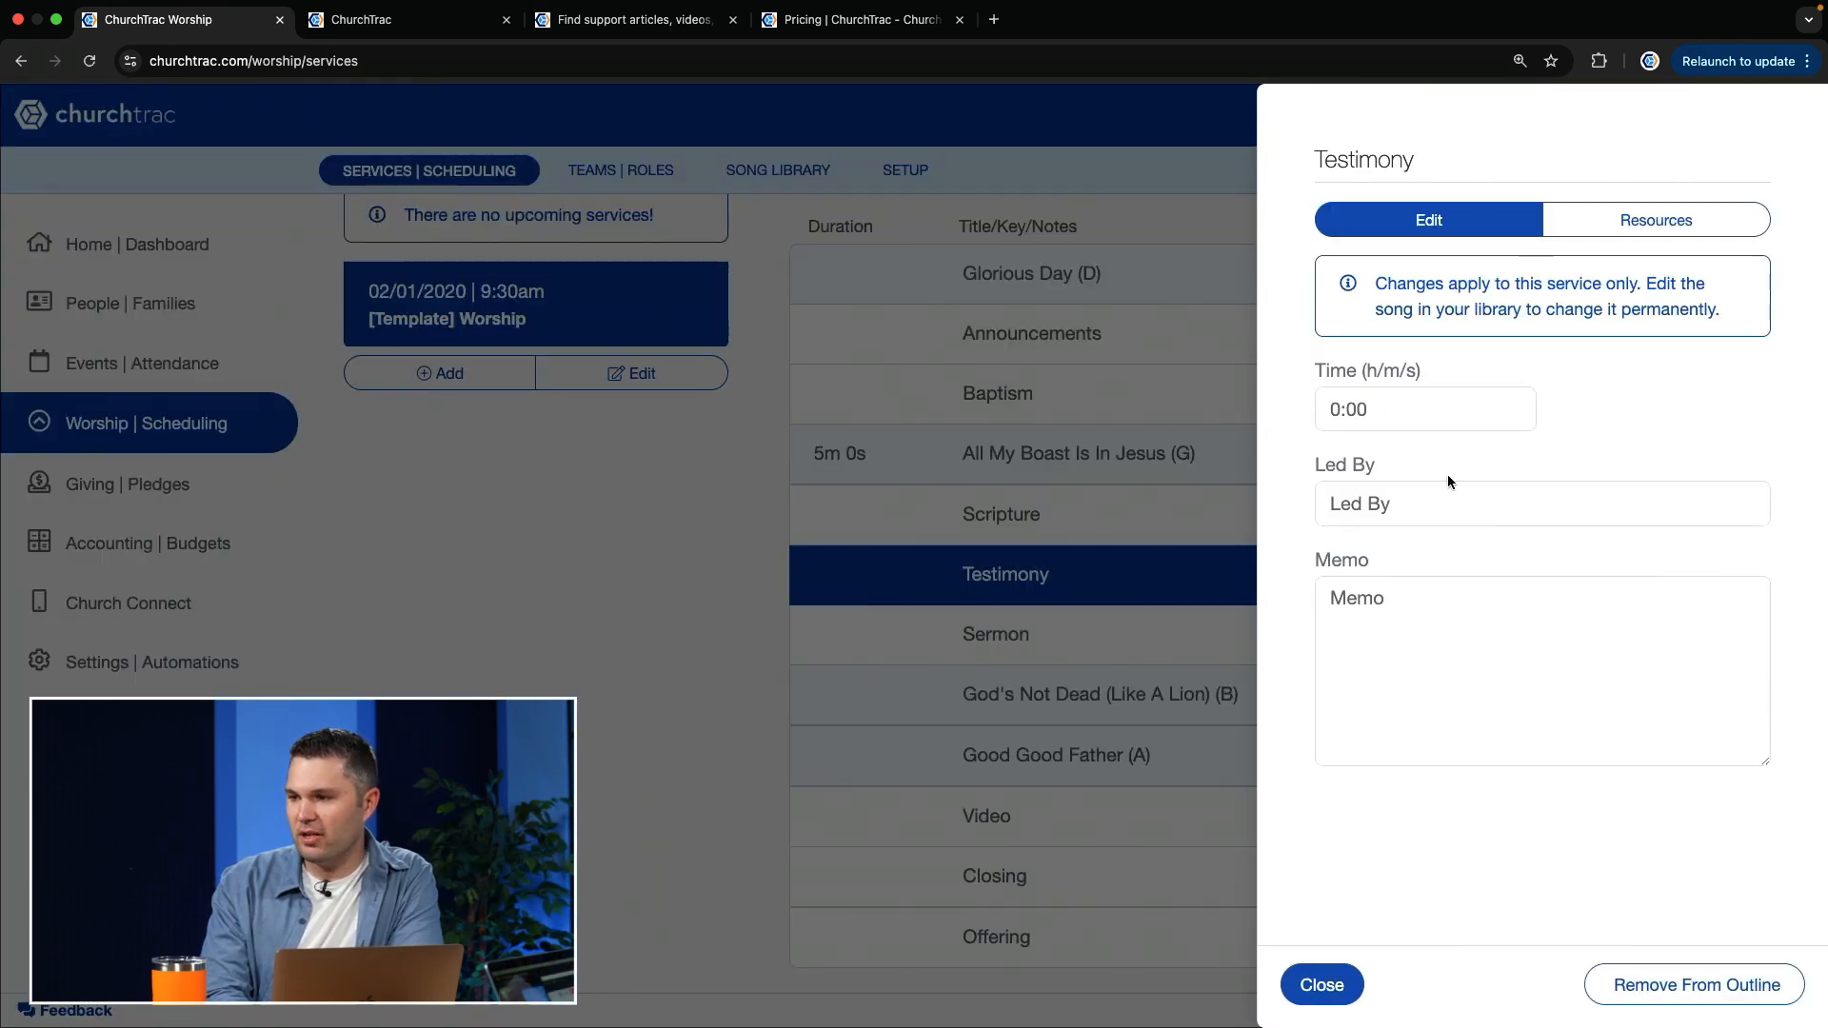
left_click(1343, 997)
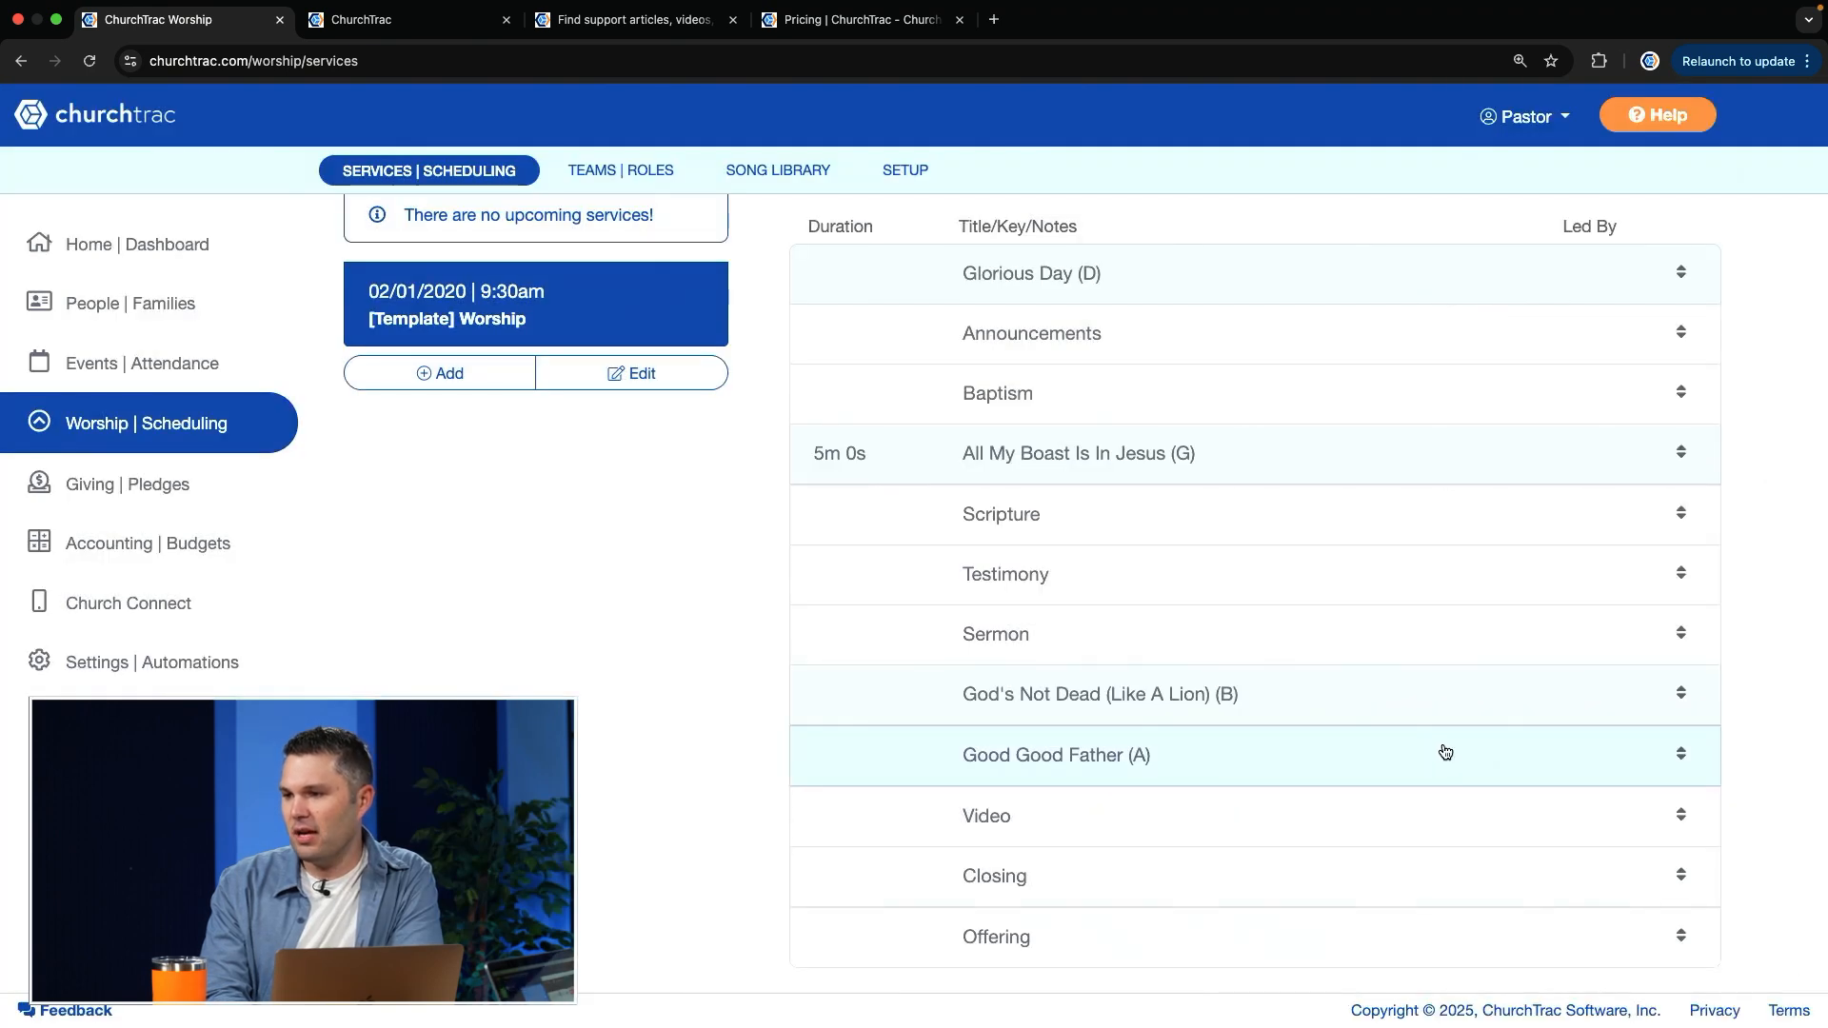
scroll(1445, 752, "down", 1)
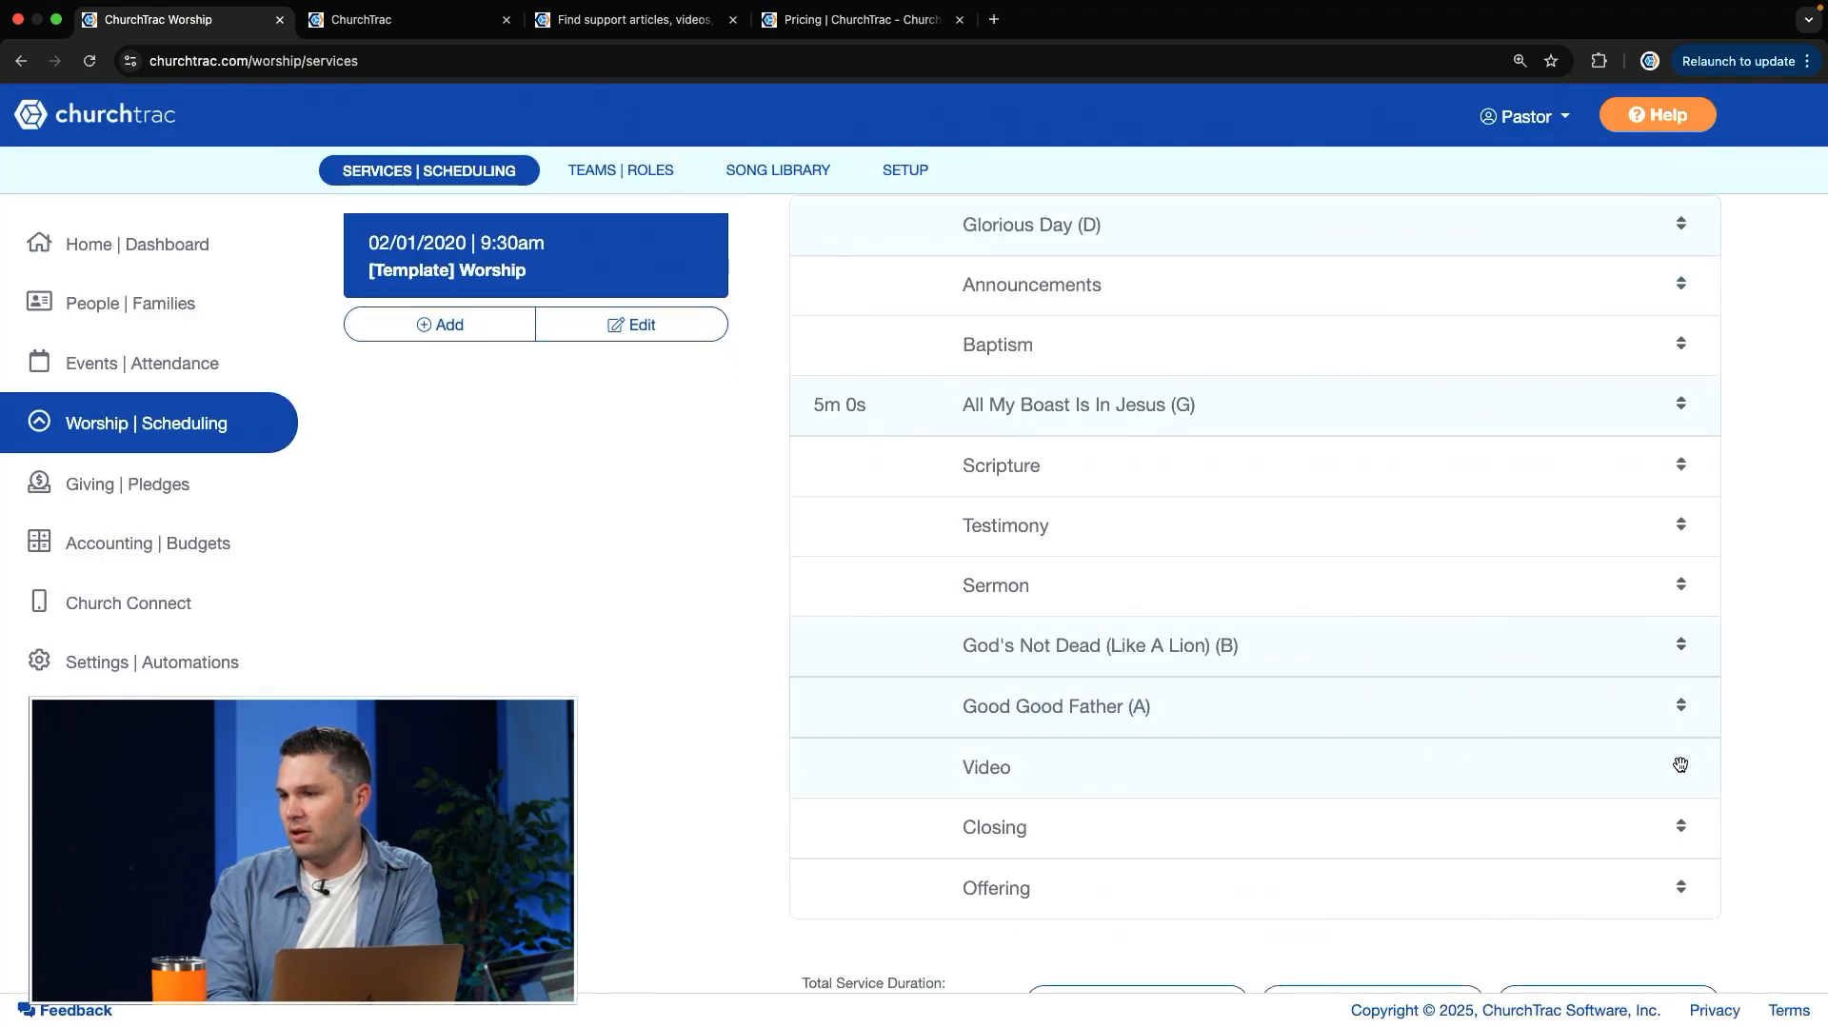
left_click_drag(1680, 766, 1696, 692)
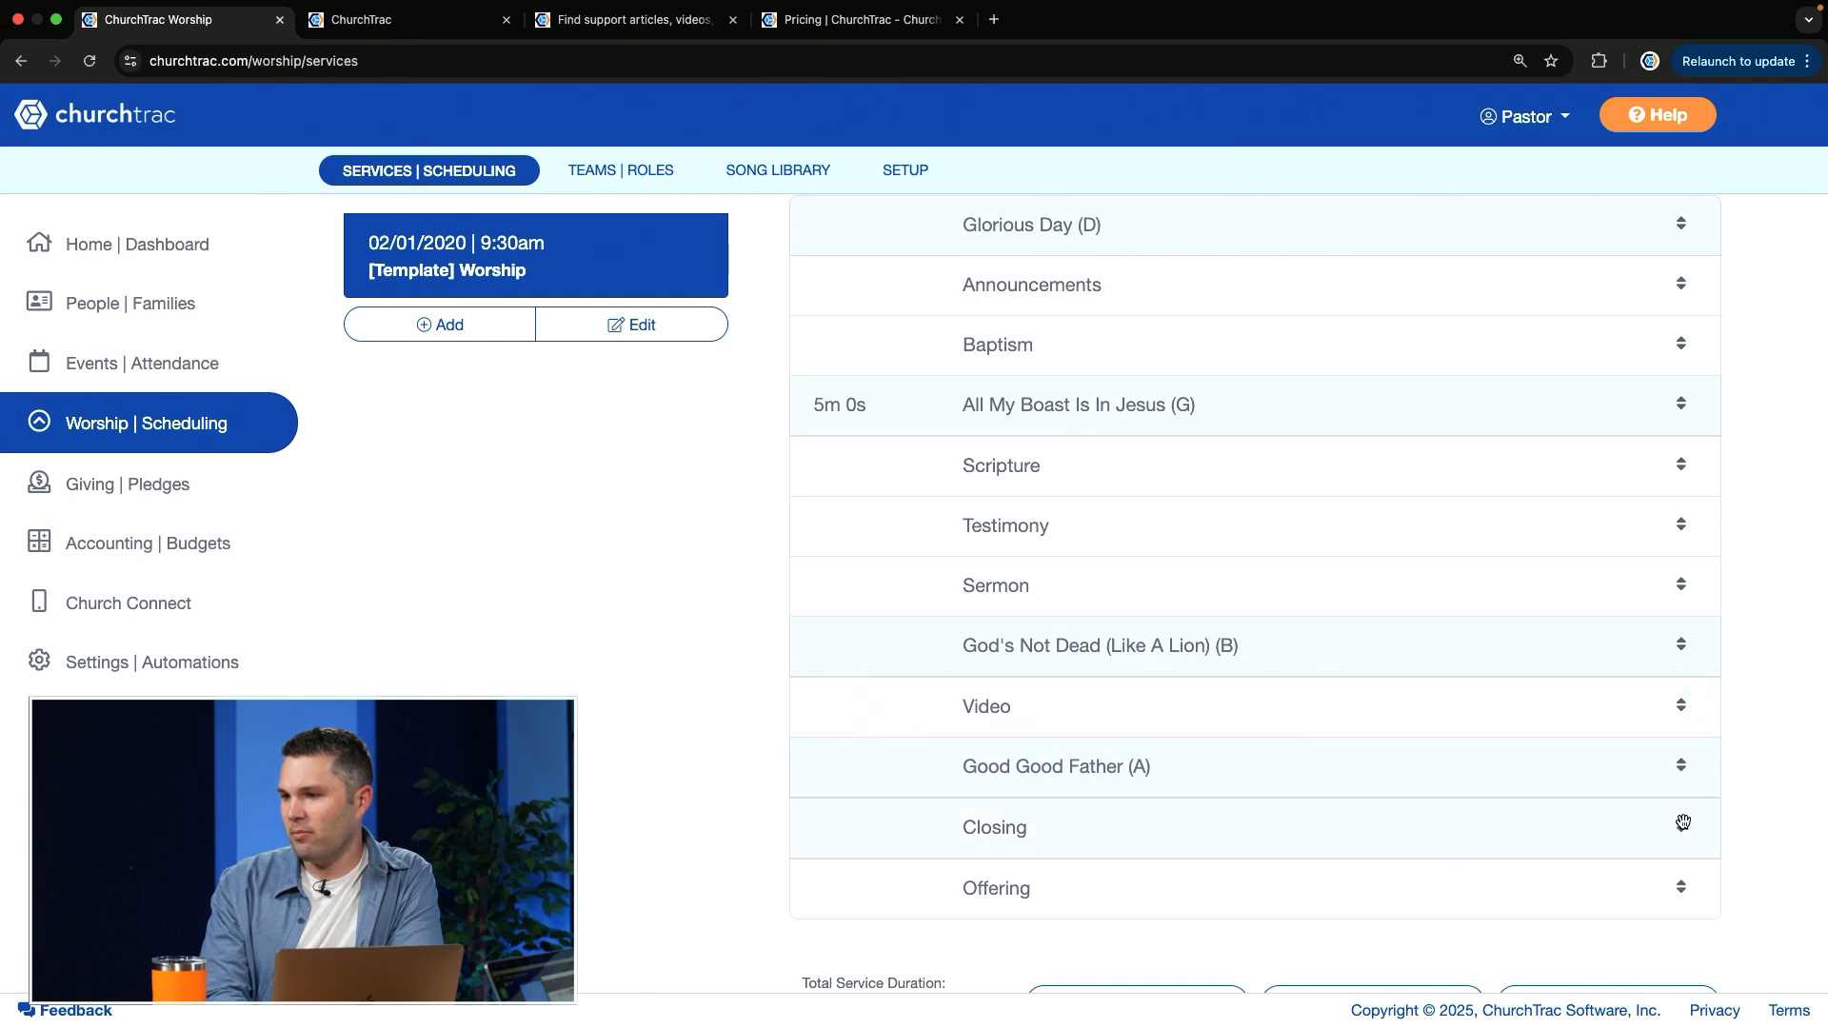
Step: Move Offering directly below Good Good Father, and move Closing between God's Not Dead (Like A Lion) and Video
left_click_drag(1681, 886, 1751, 645)
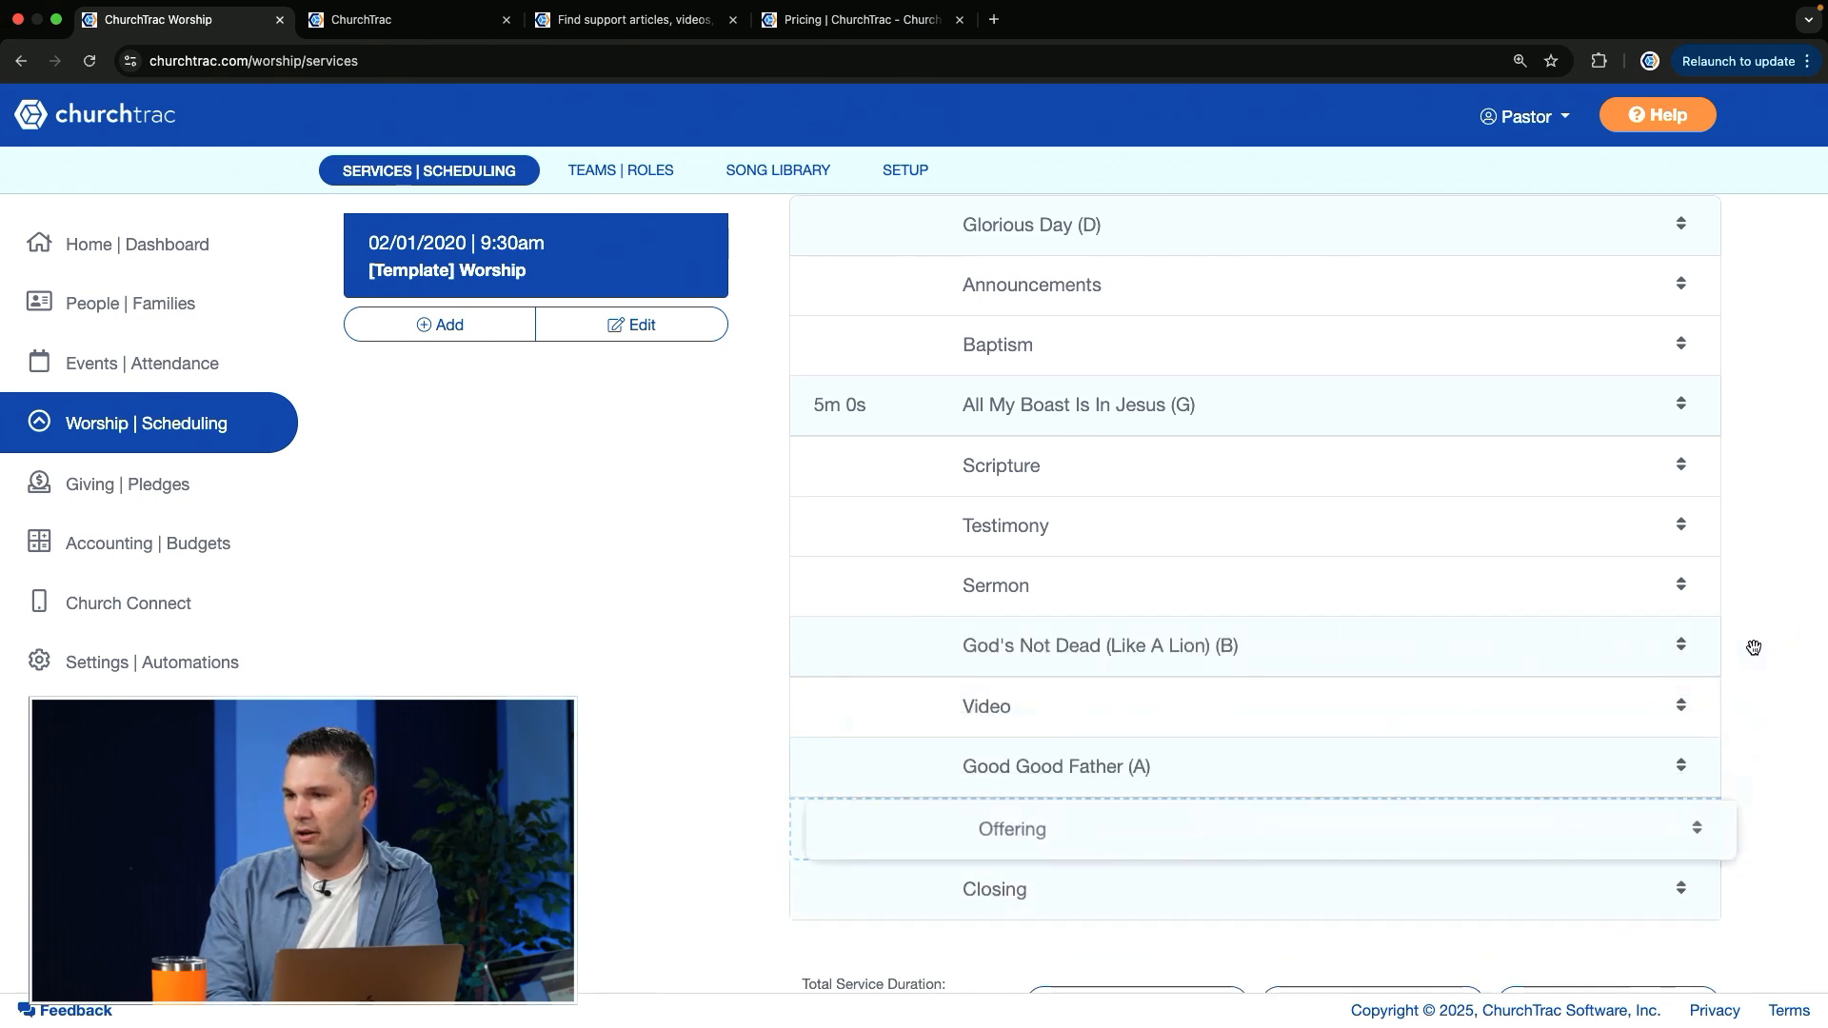
left_click_drag(1679, 886, 1724, 587)
scroll(1420, 743, "up", 3)
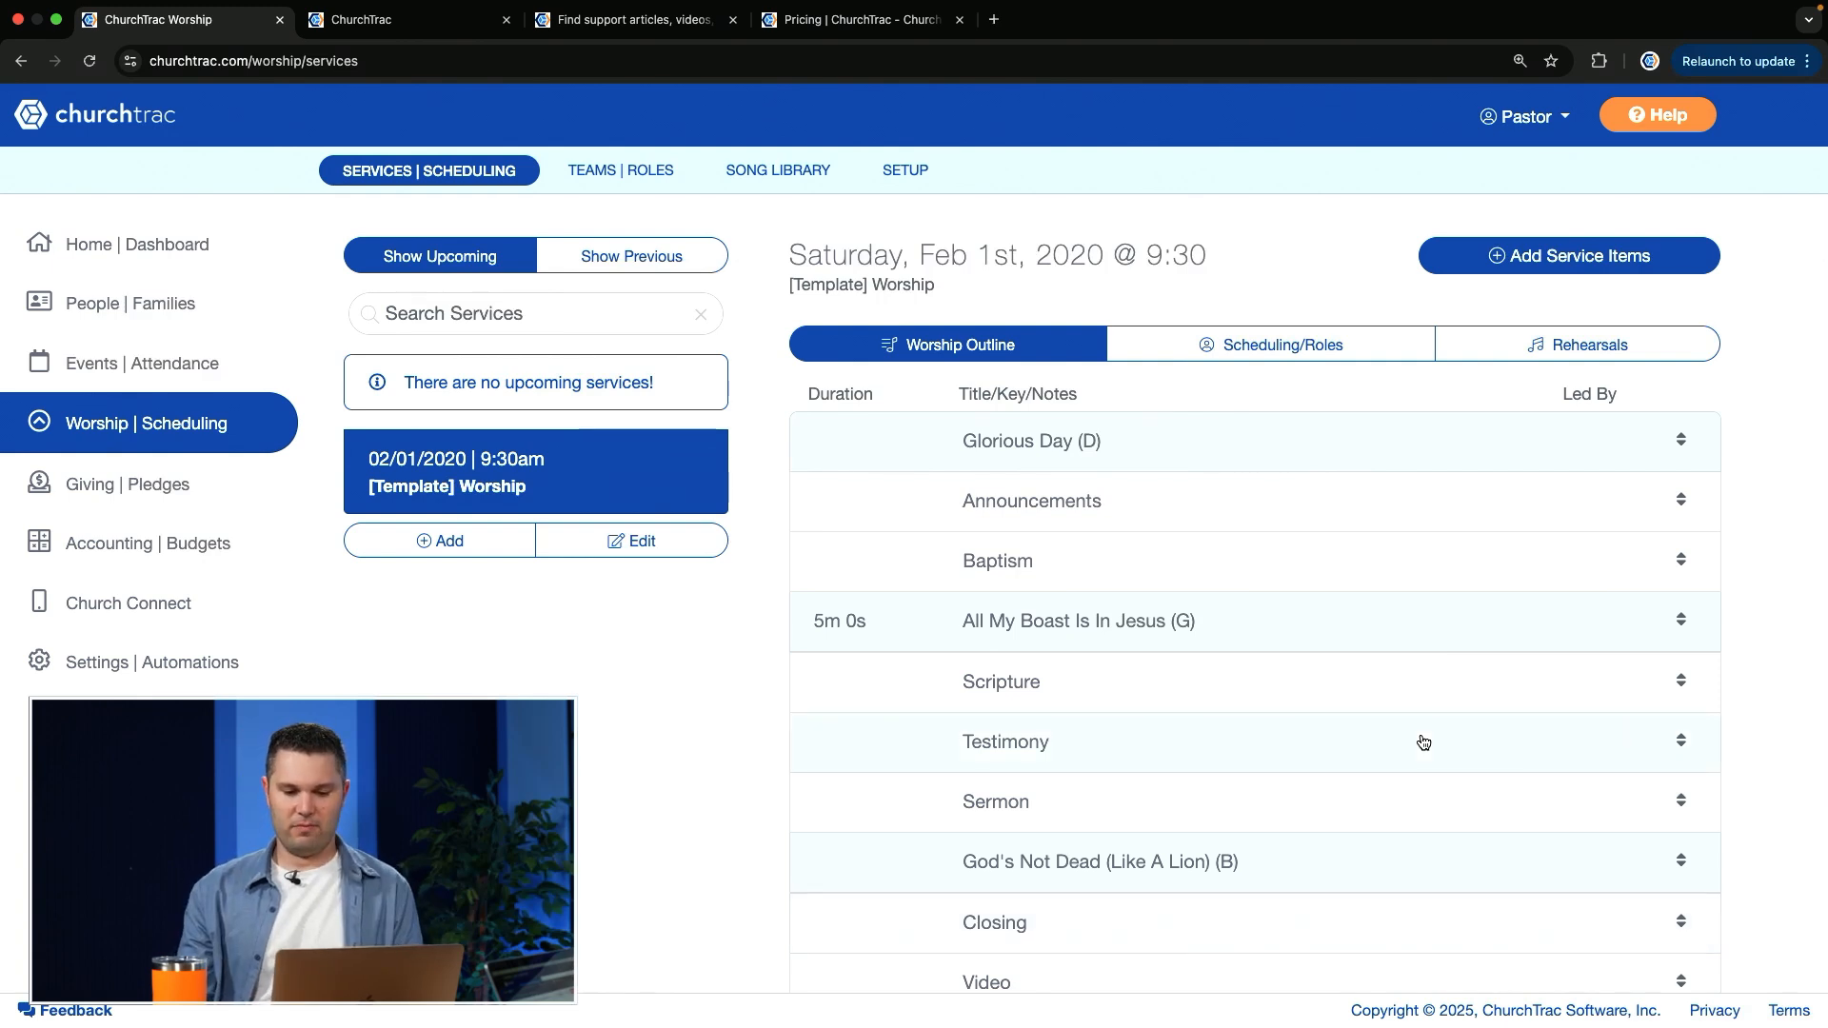
Step: Start adding people to the template's scheduling, selecting the second listed Worship Leader and the first listed Keys player from the Worship Team
left_click(1297, 344)
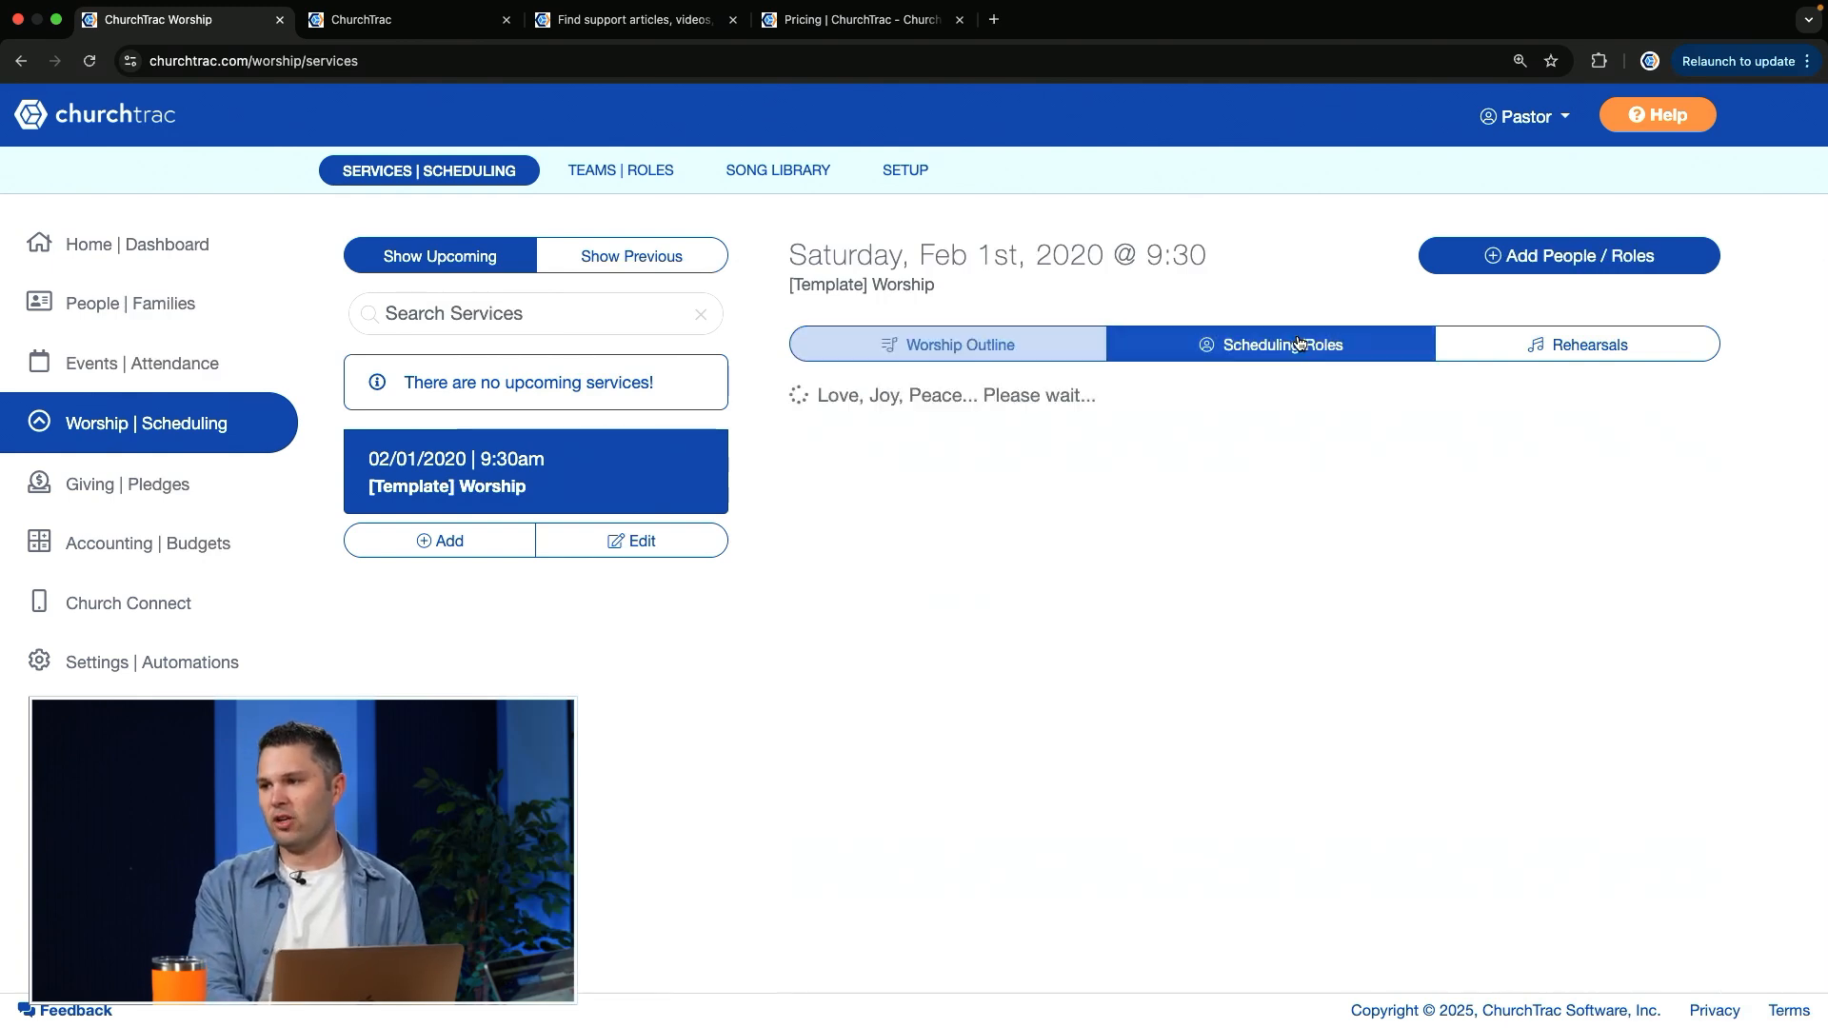
left_click(1531, 259)
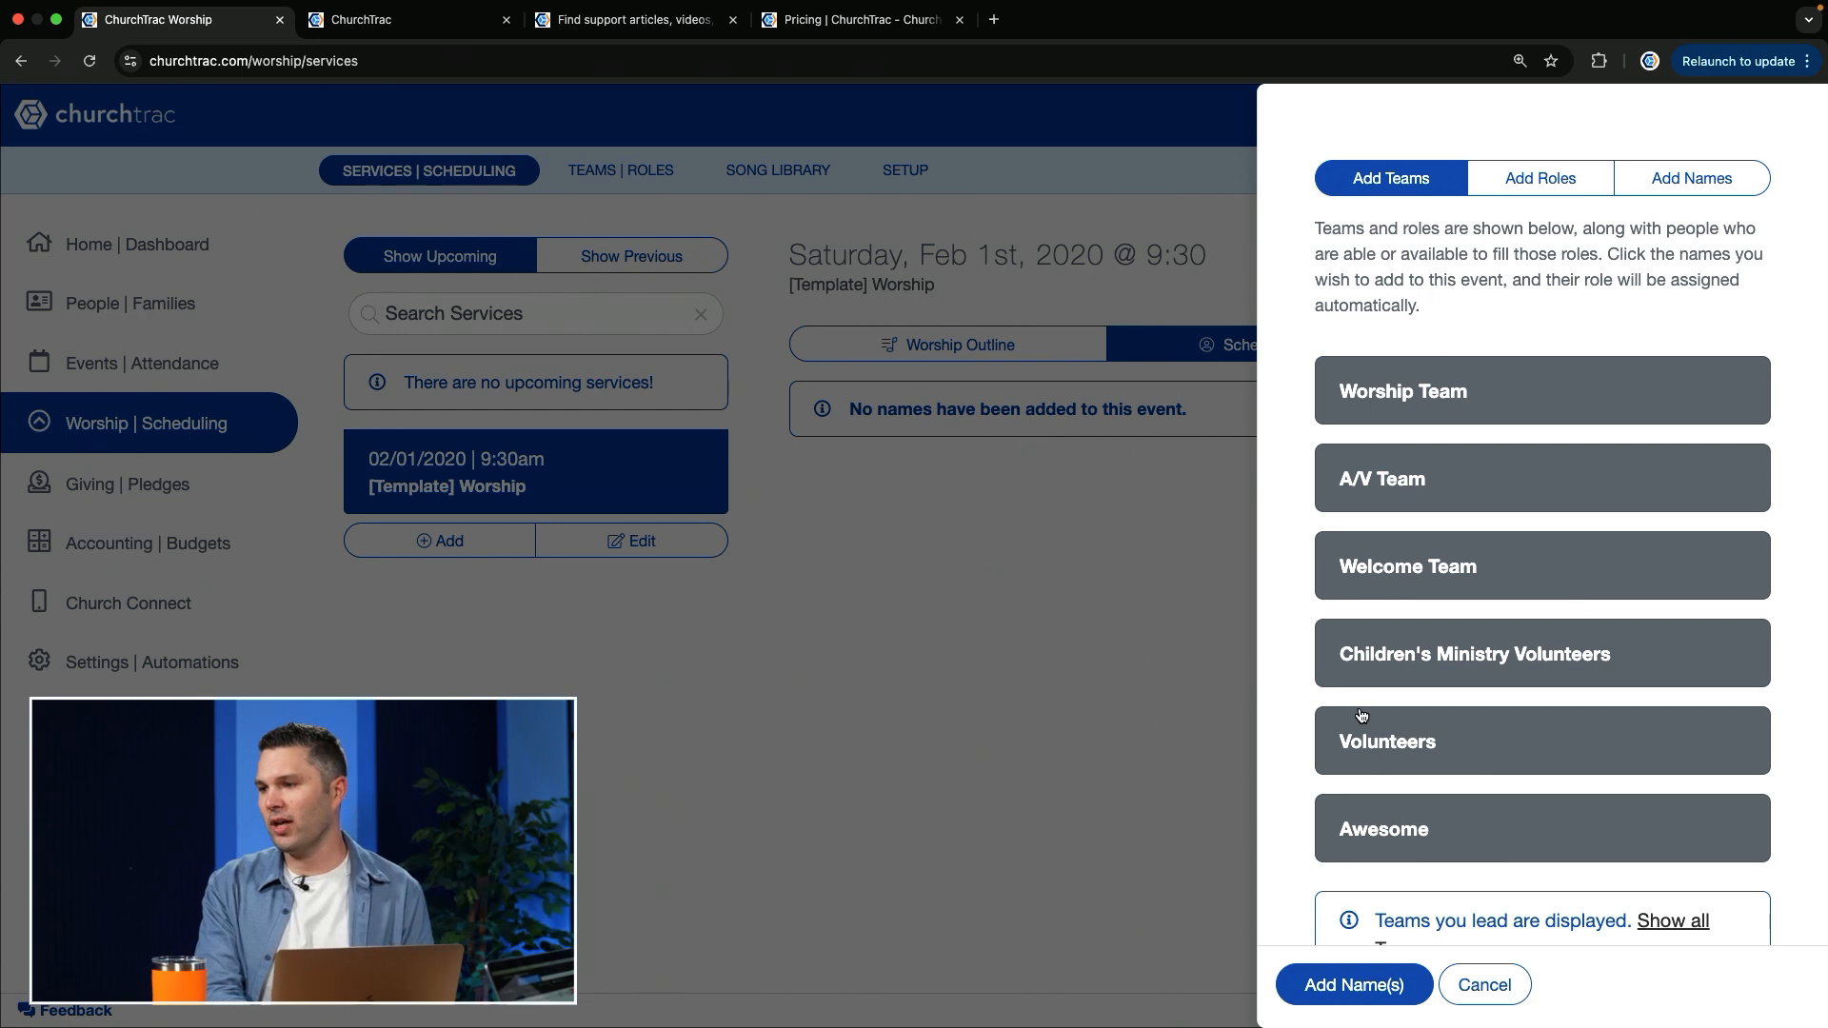
left_click(1407, 397)
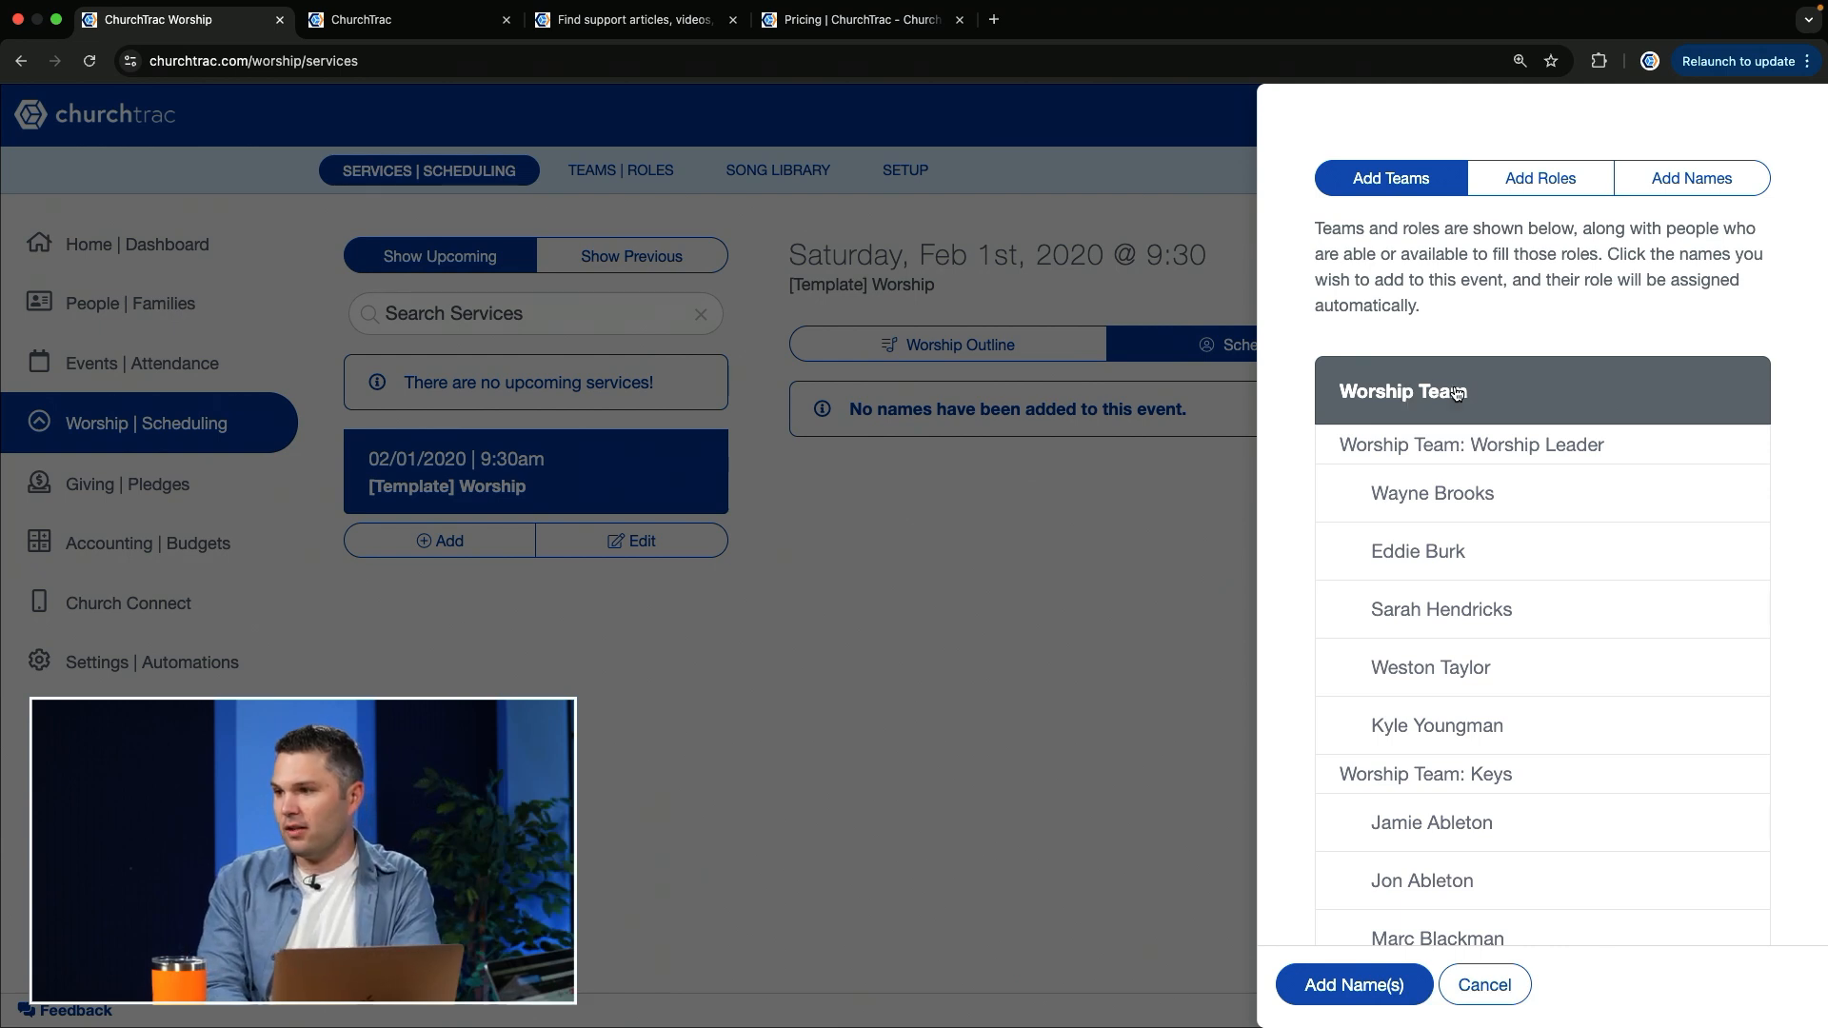
left_click(1486, 561)
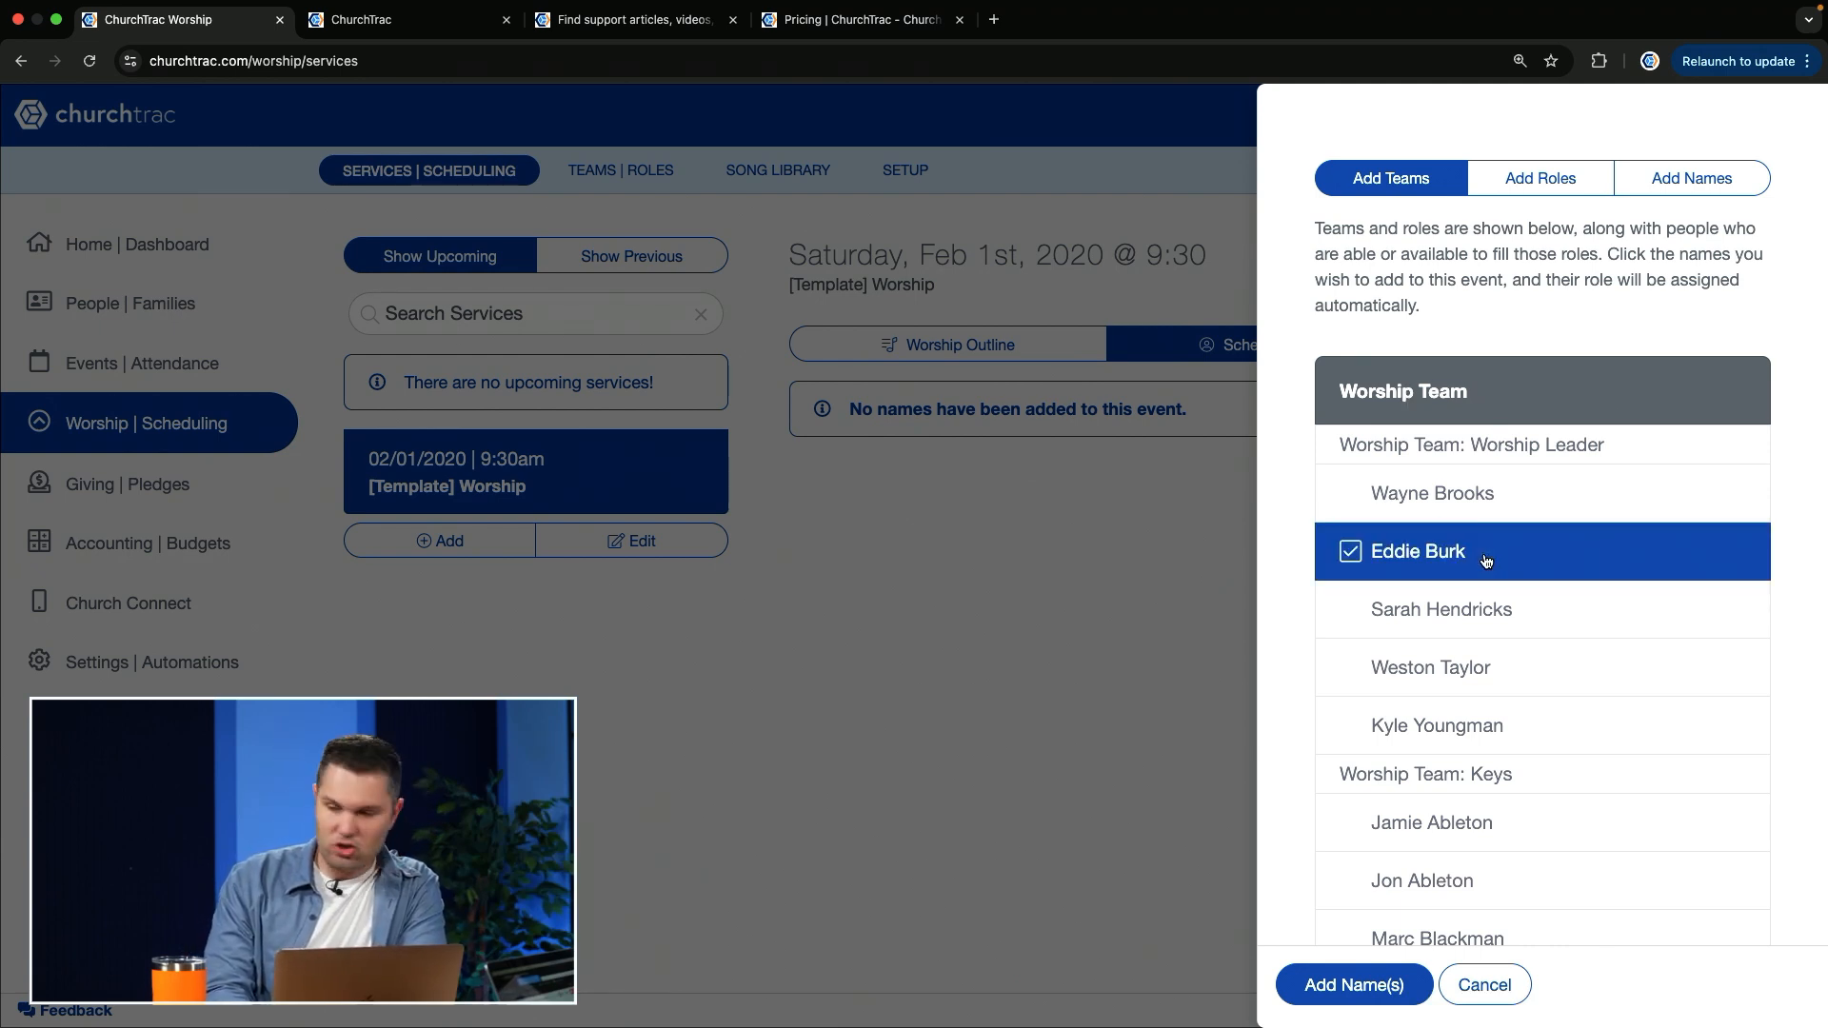
scroll(1487, 562, "down", 4)
left_click(1440, 580)
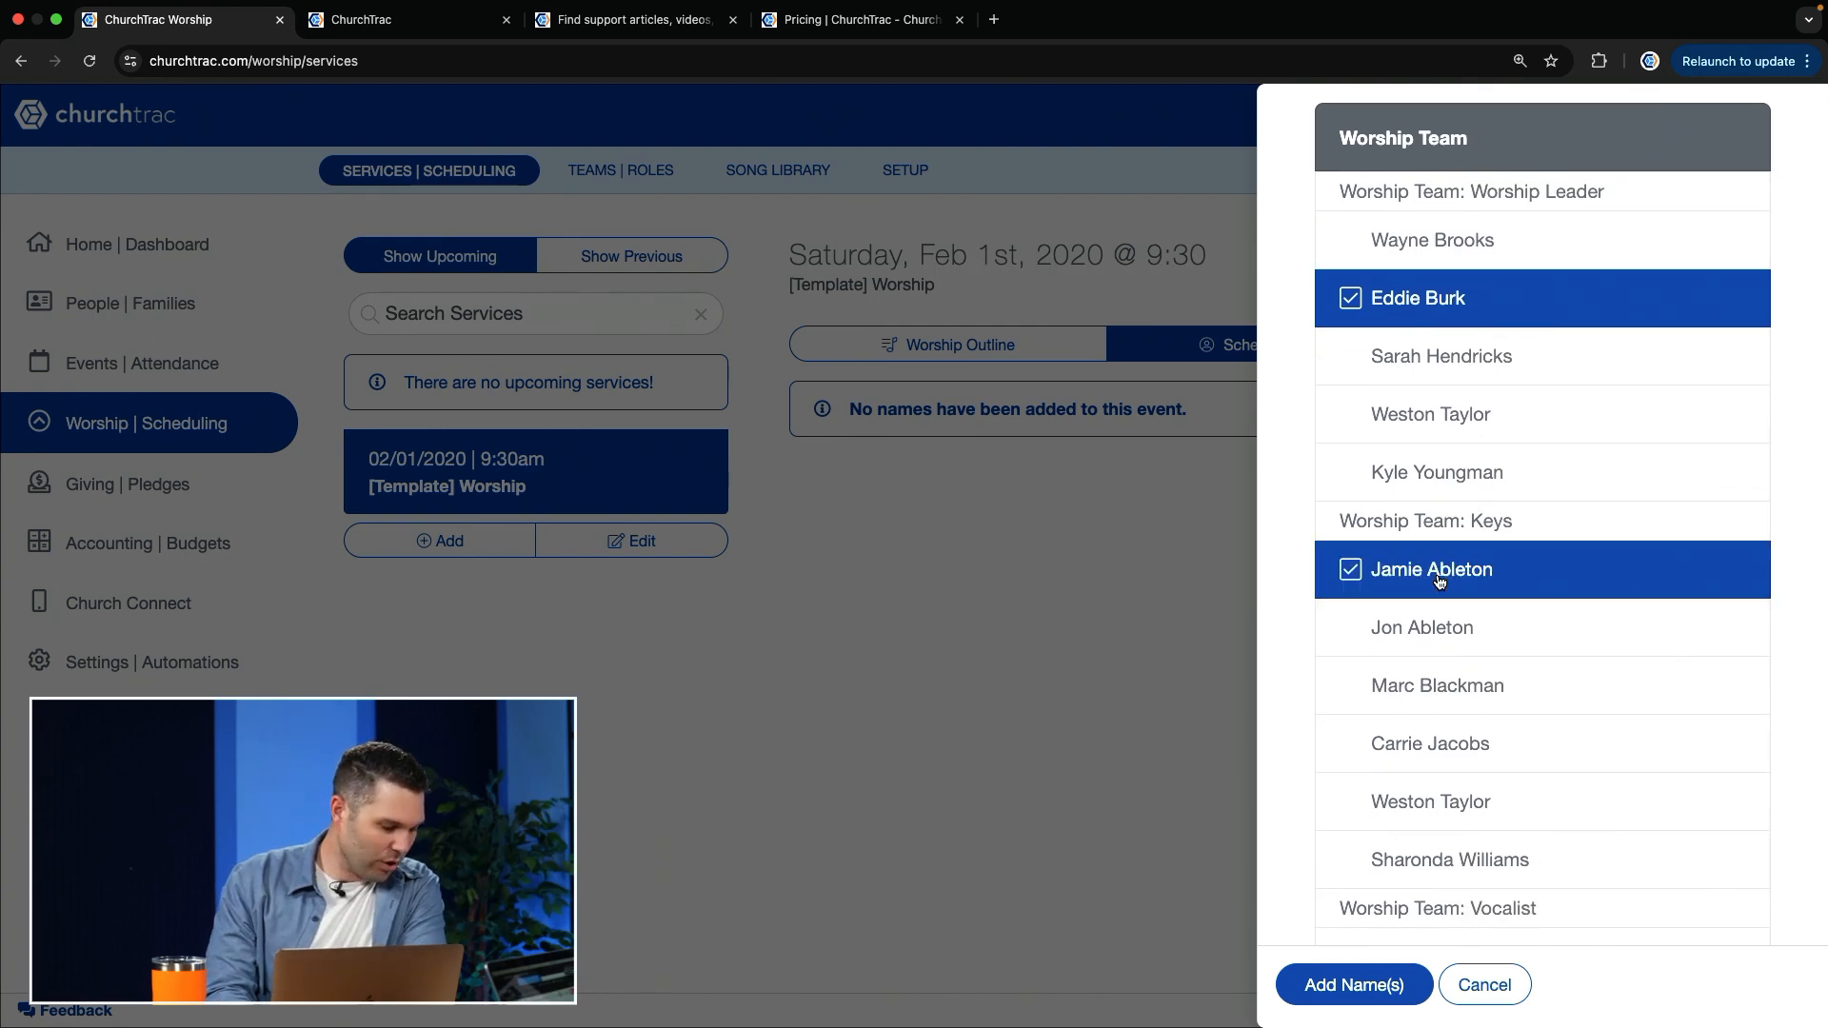
Step: Select the second listed Vocalist and the third listed Drums player from the Worship Team
scroll(1449, 713, "down", 5)
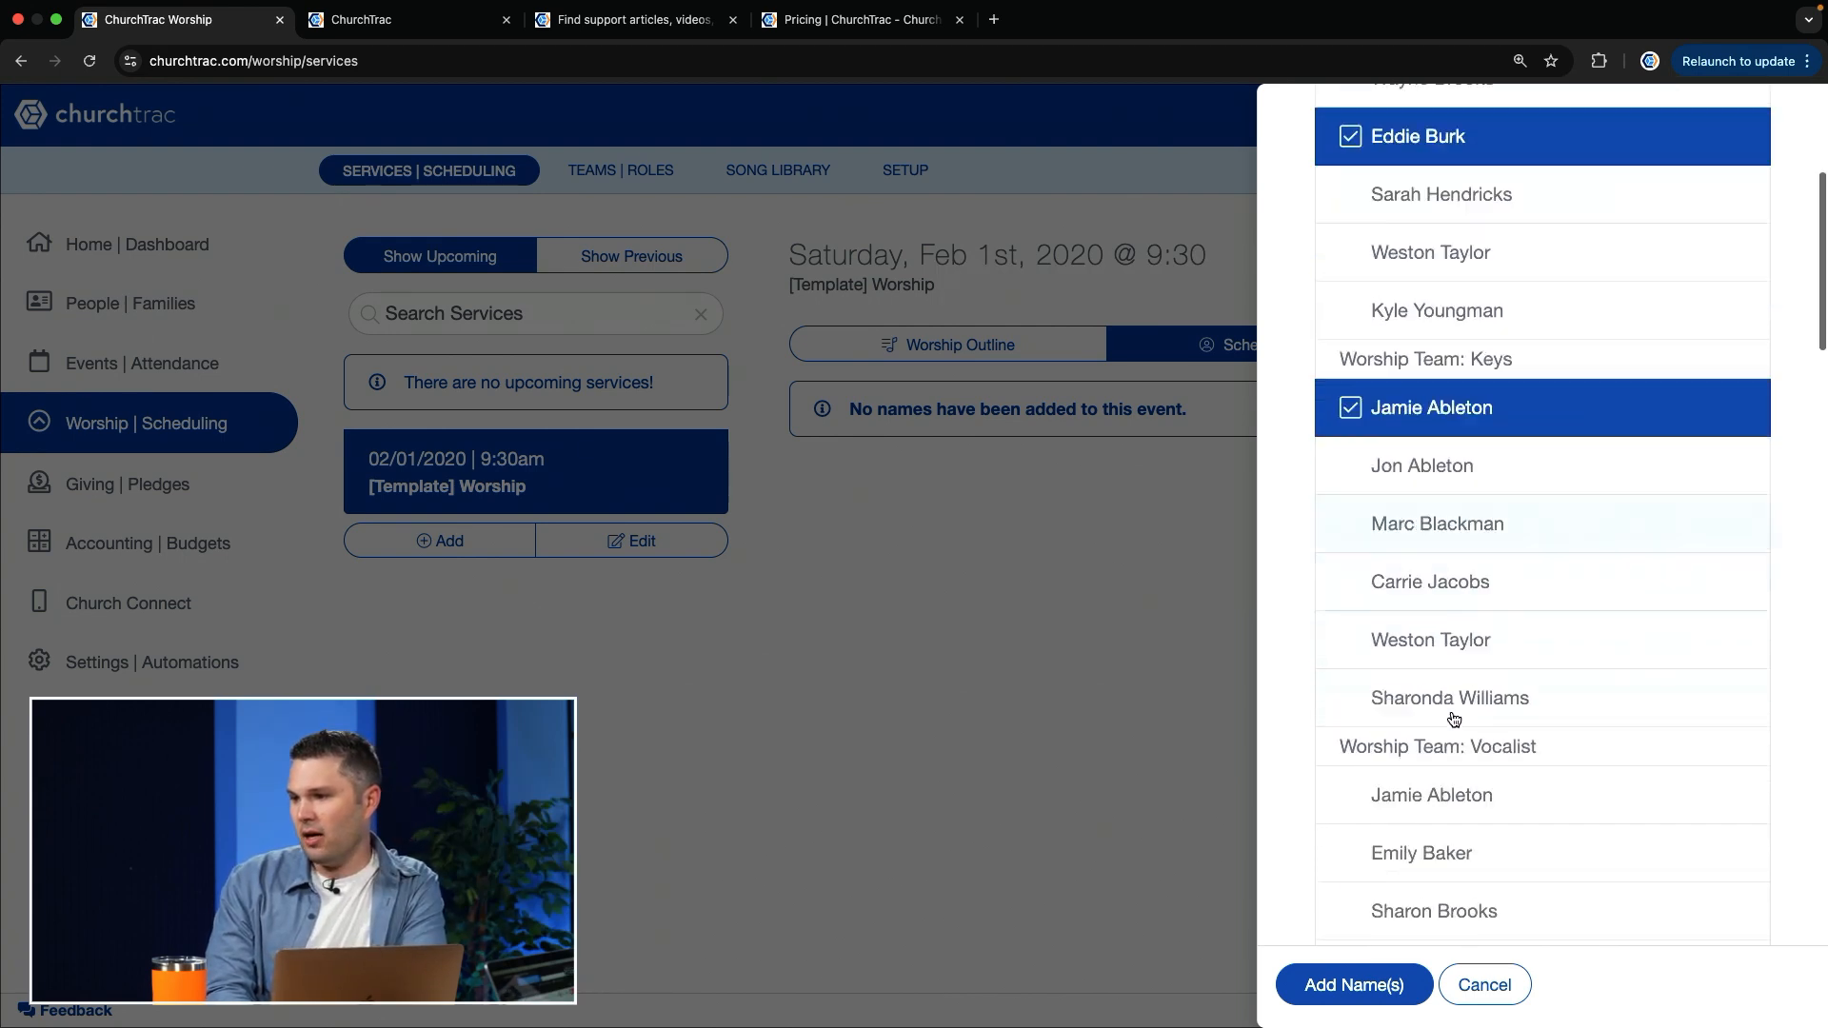
left_click(1473, 683)
scroll(1457, 687, "down", 5)
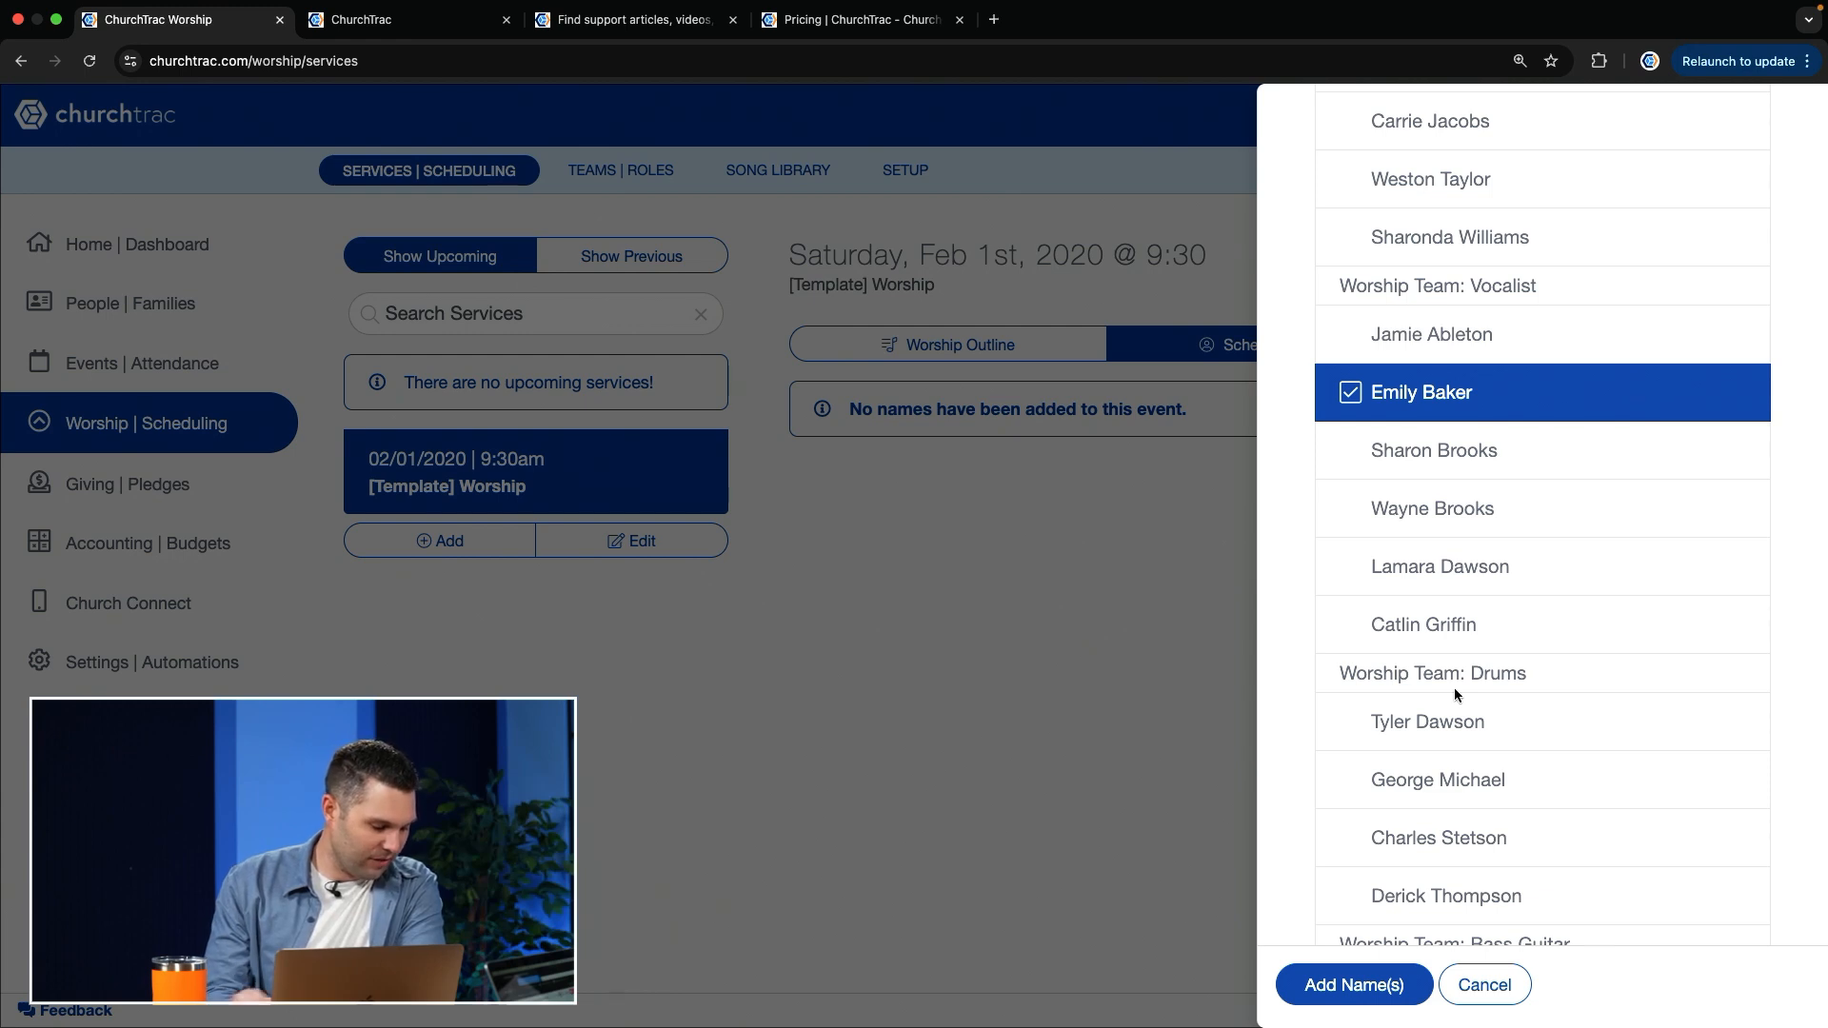
scroll(1454, 687, "down", 2)
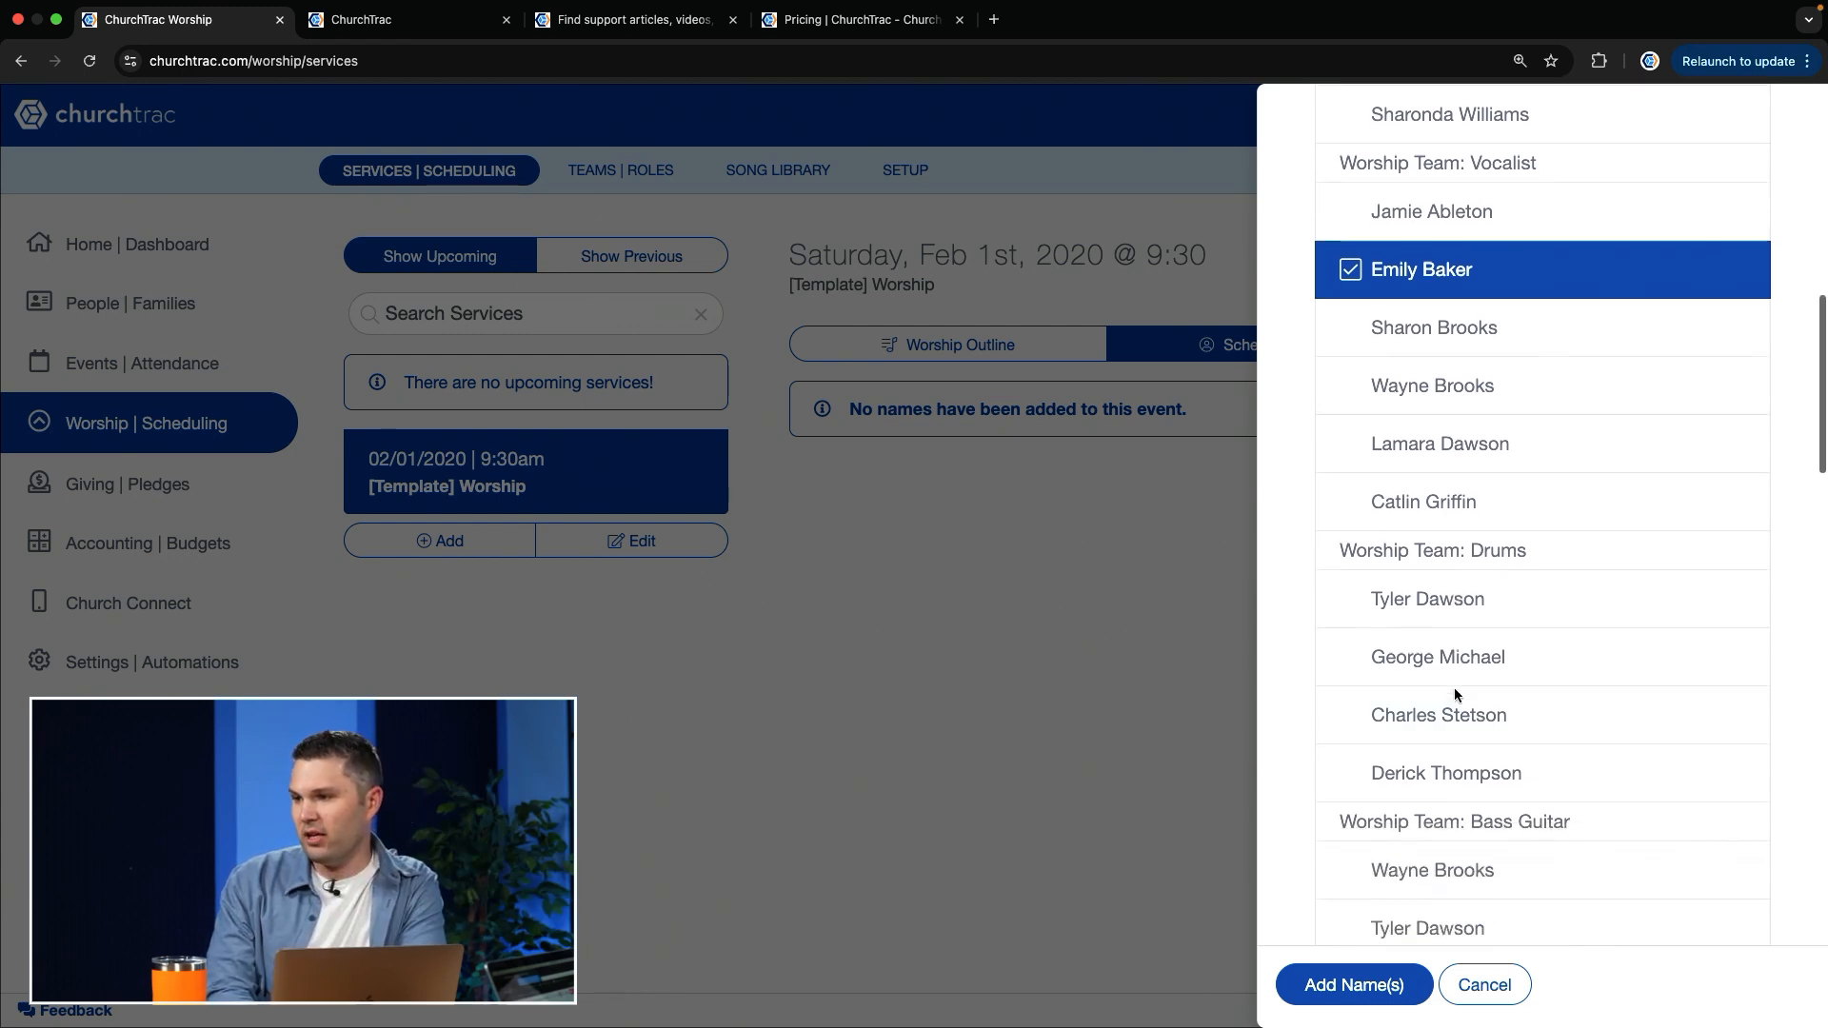
left_click(1452, 716)
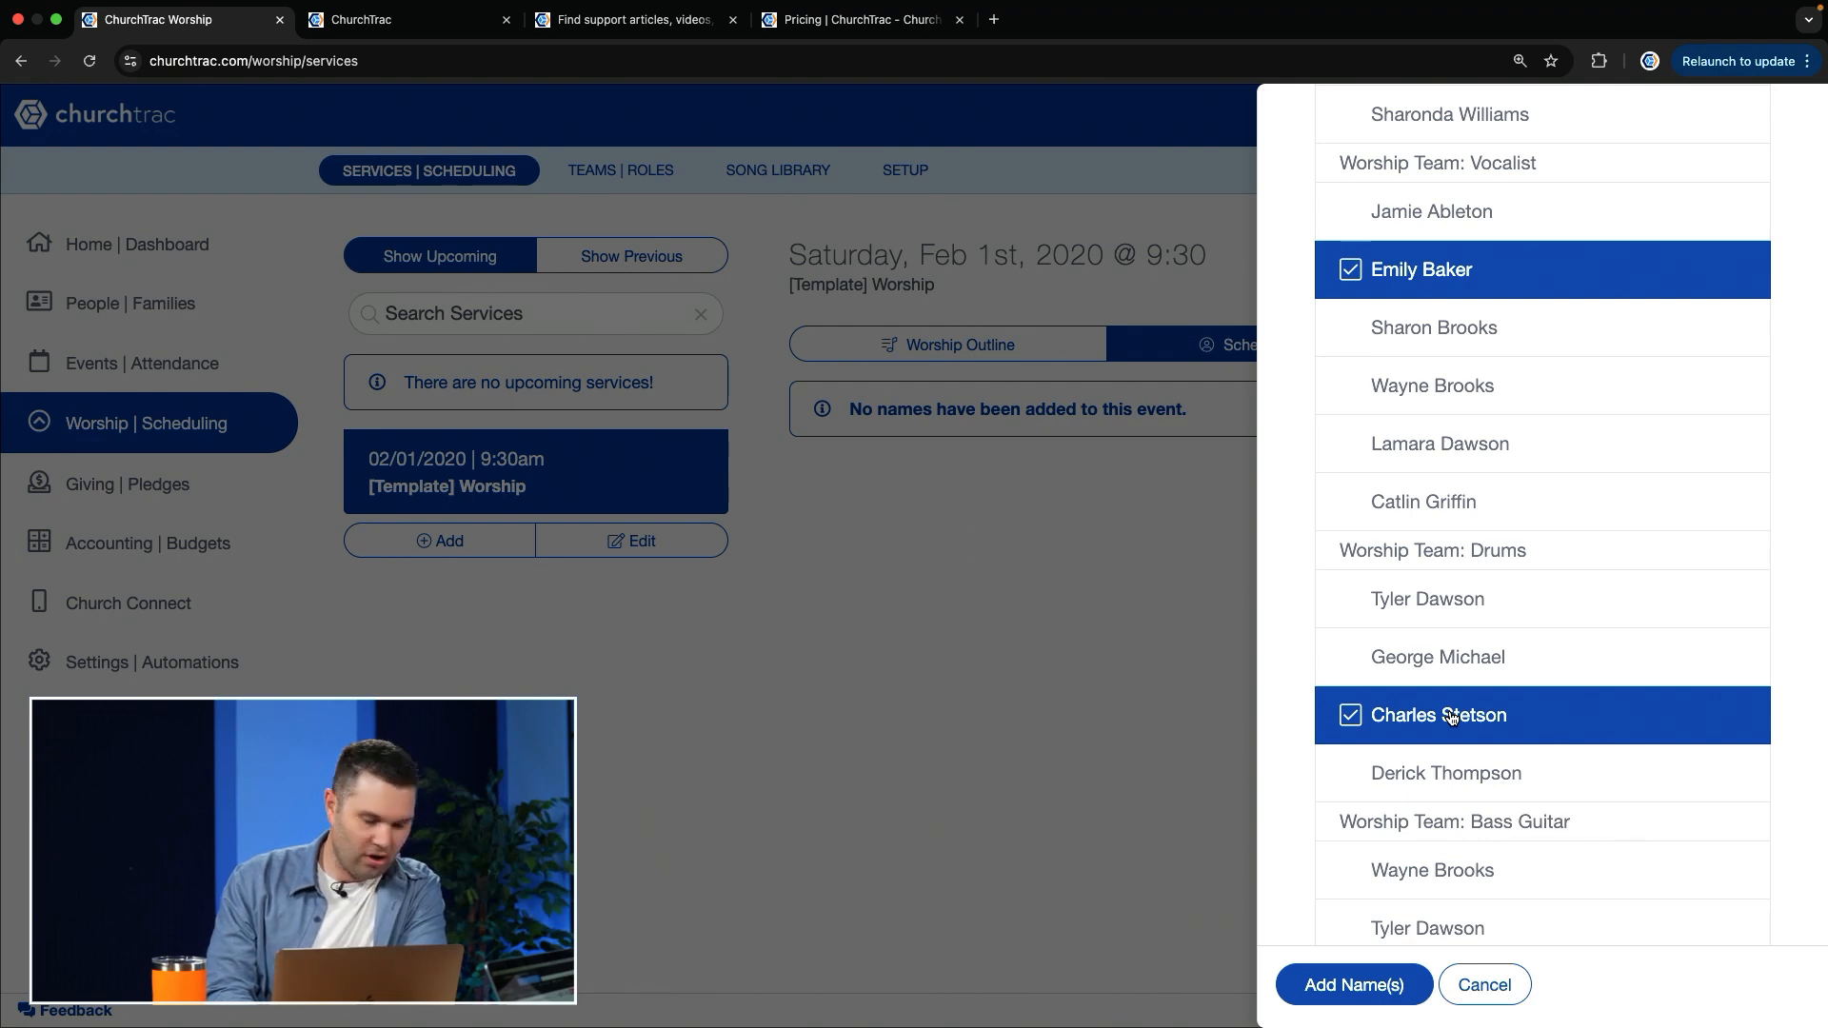
Step: Select the second listed Bass Guitar player and the third listed Electric Guitar player from the Worship Team
scroll(1524, 752, "down", 6)
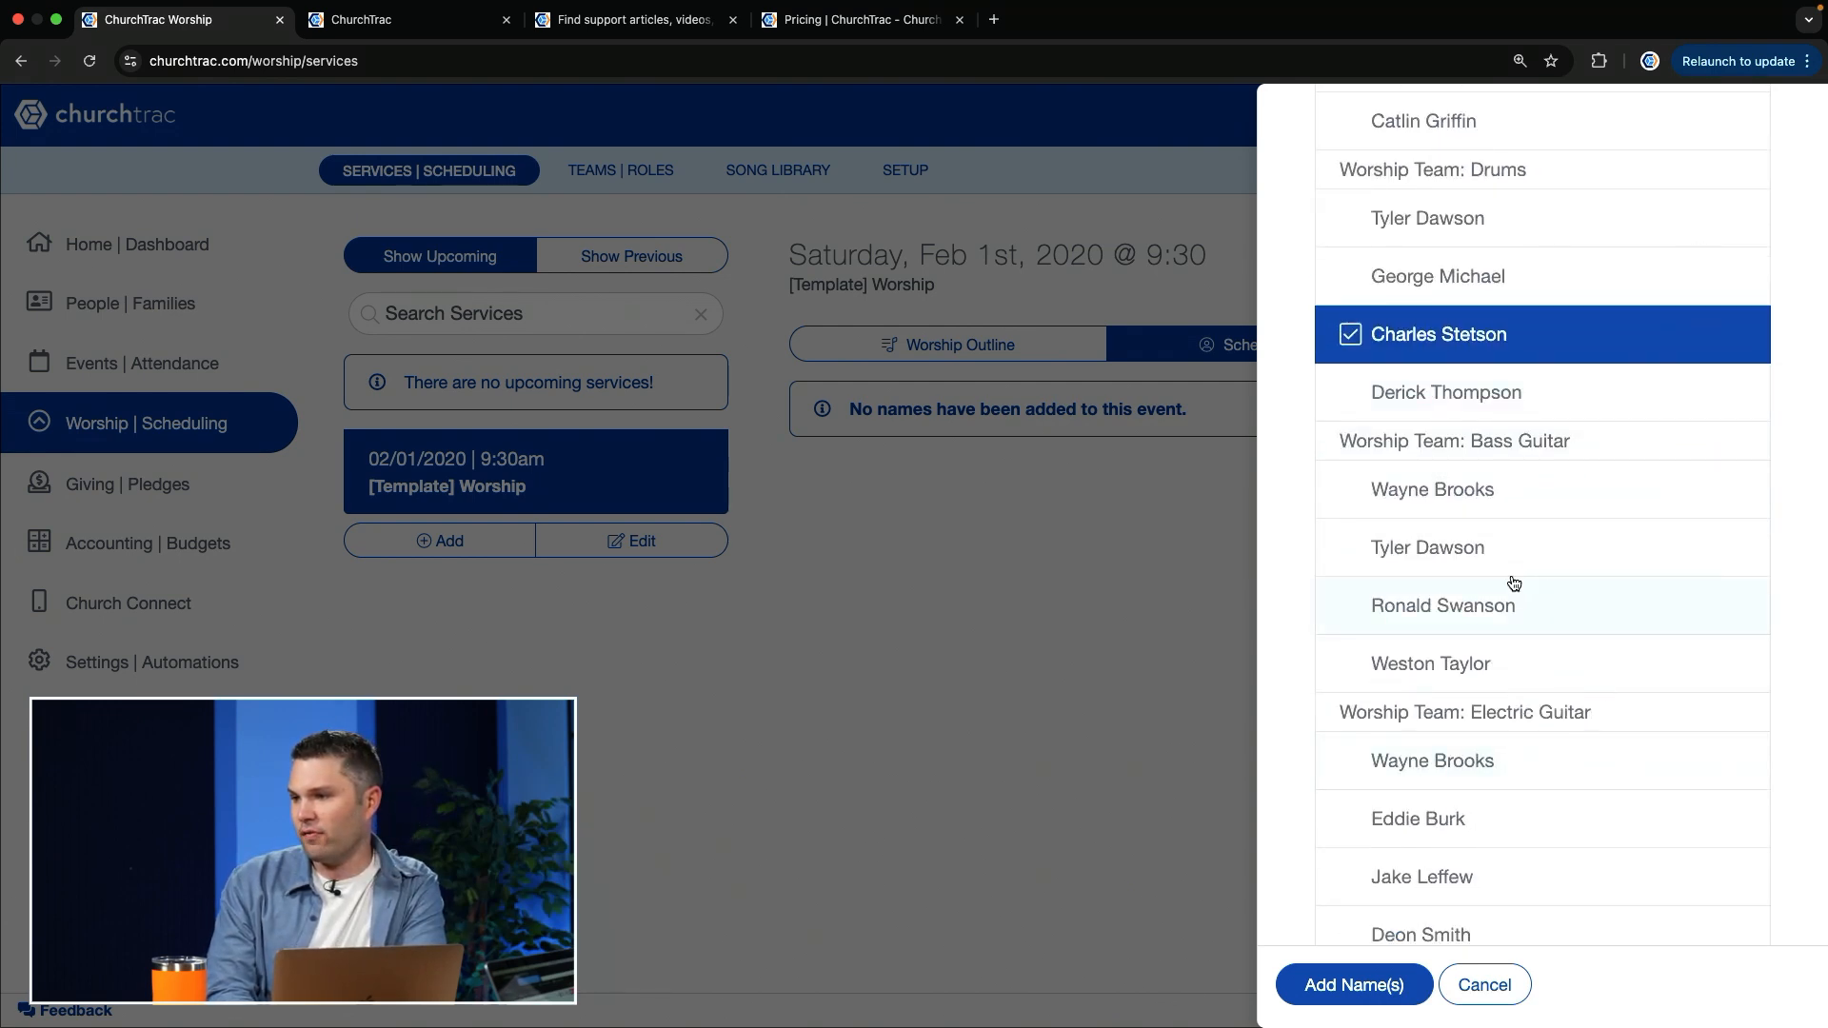
left_click(1488, 560)
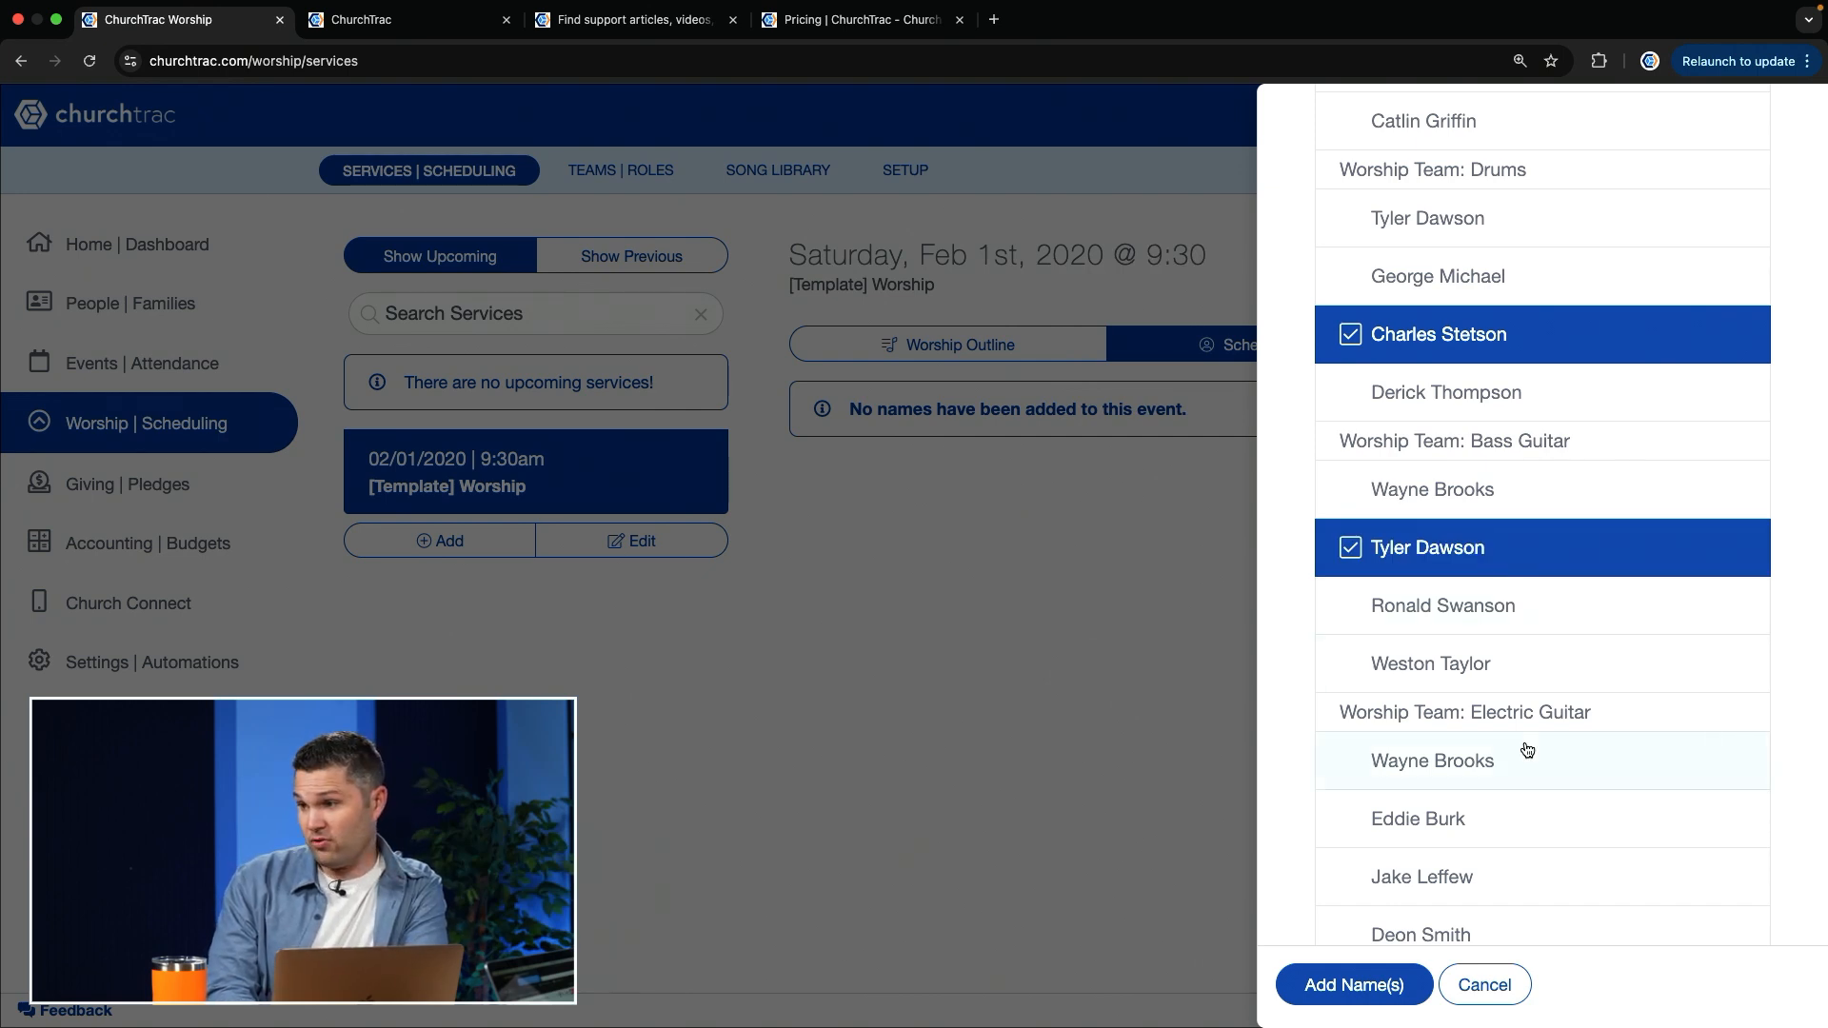
scroll(1523, 750, "down", 2)
left_click(1418, 781)
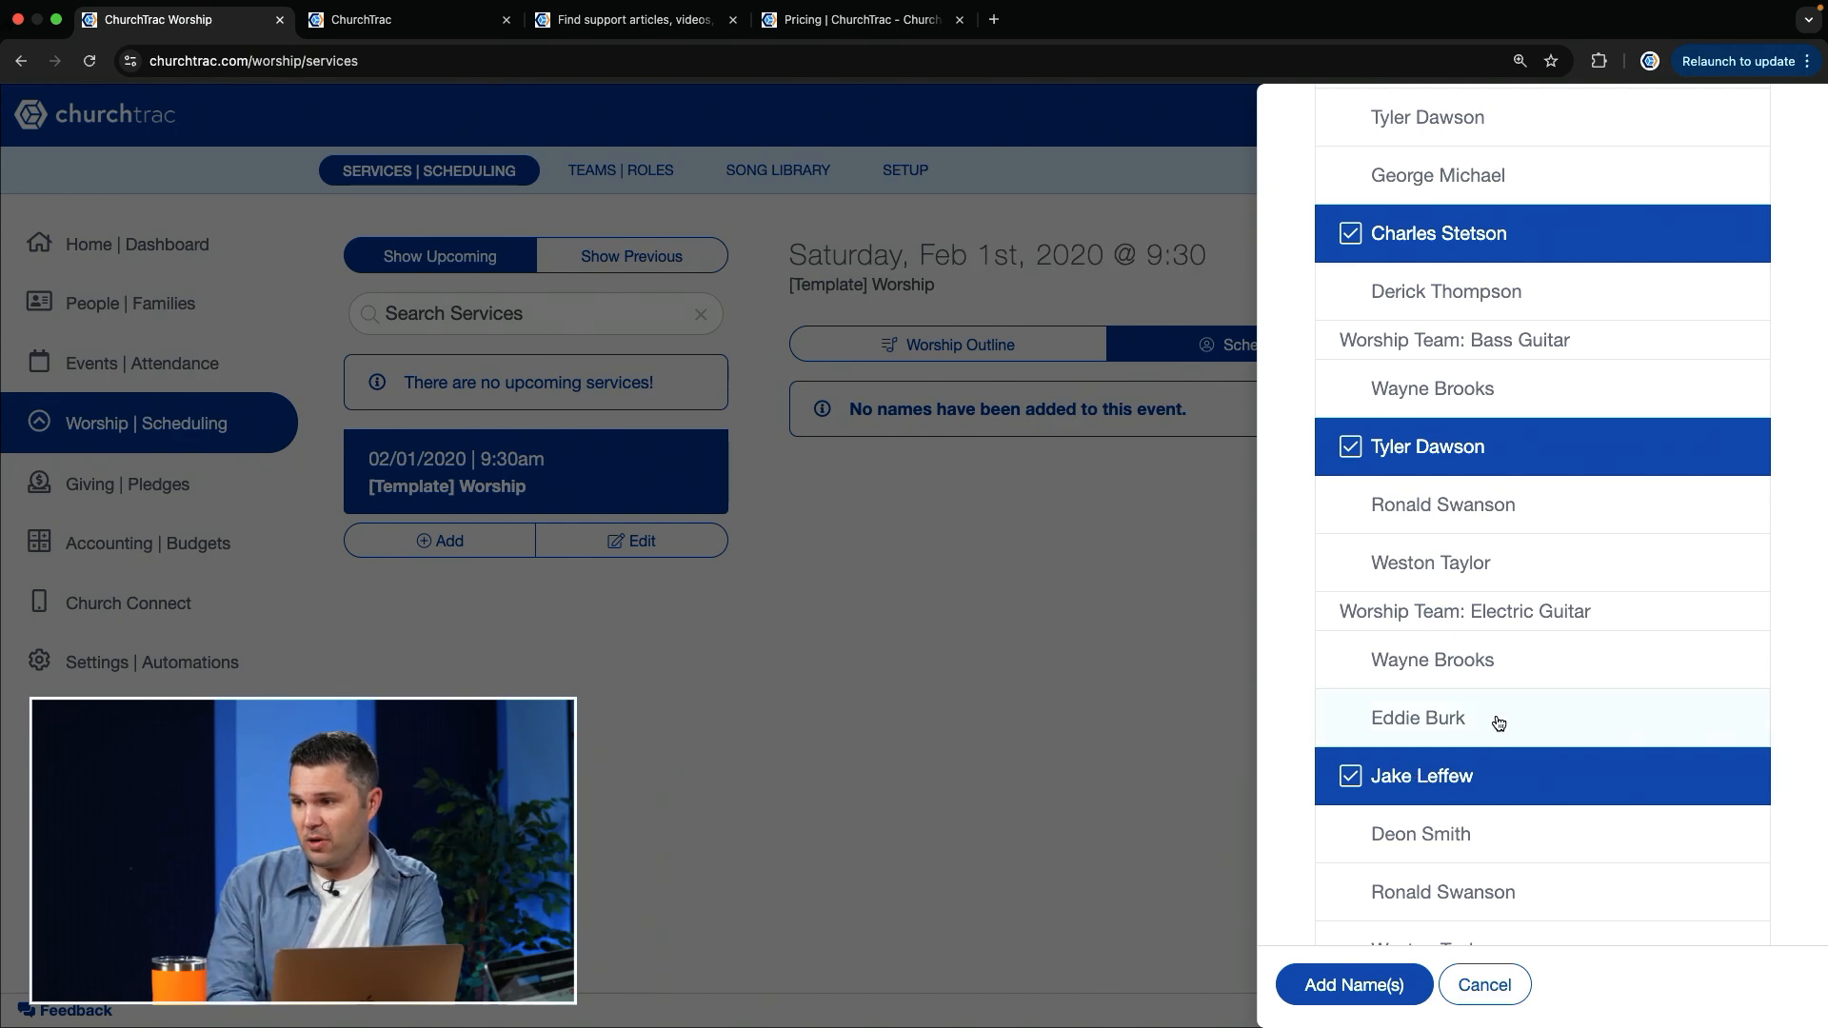
Step: Expand the A/V Team and select the second listed person for both the Audio (FOH) and Lyrics/Display roles
scroll(1495, 745, "down", 4)
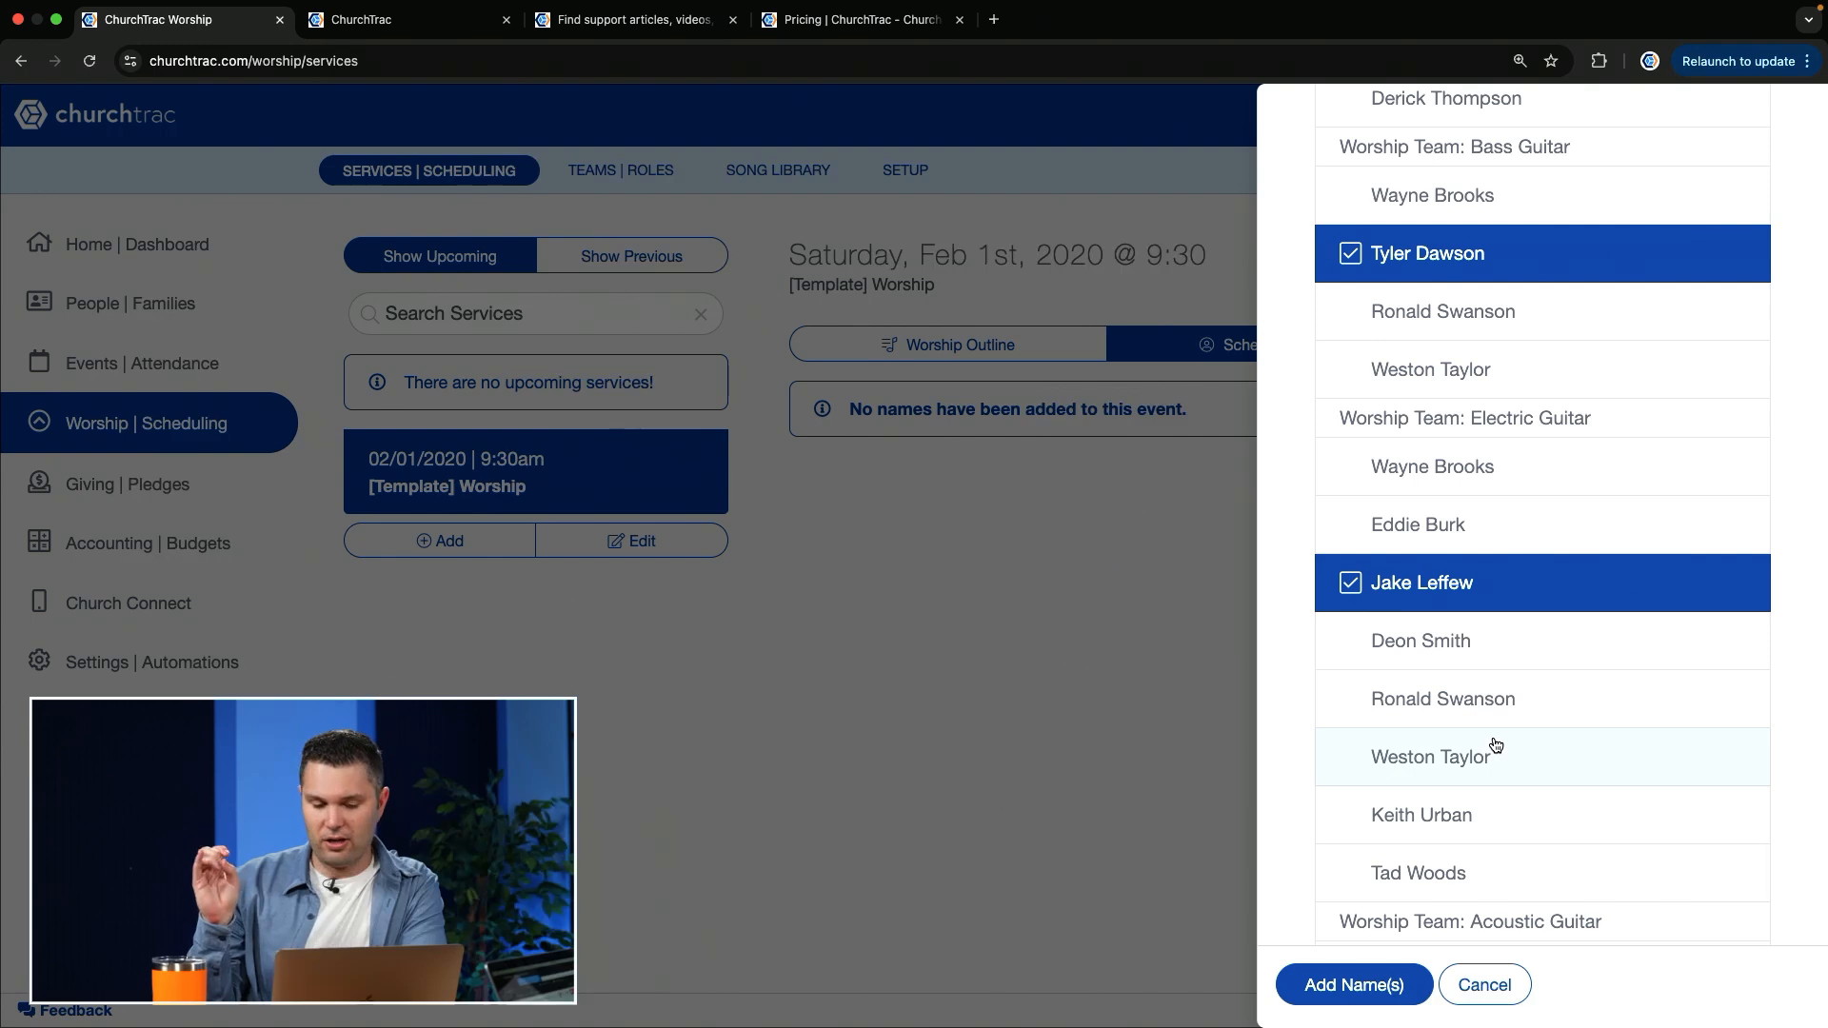
scroll(1495, 744, "down", 4)
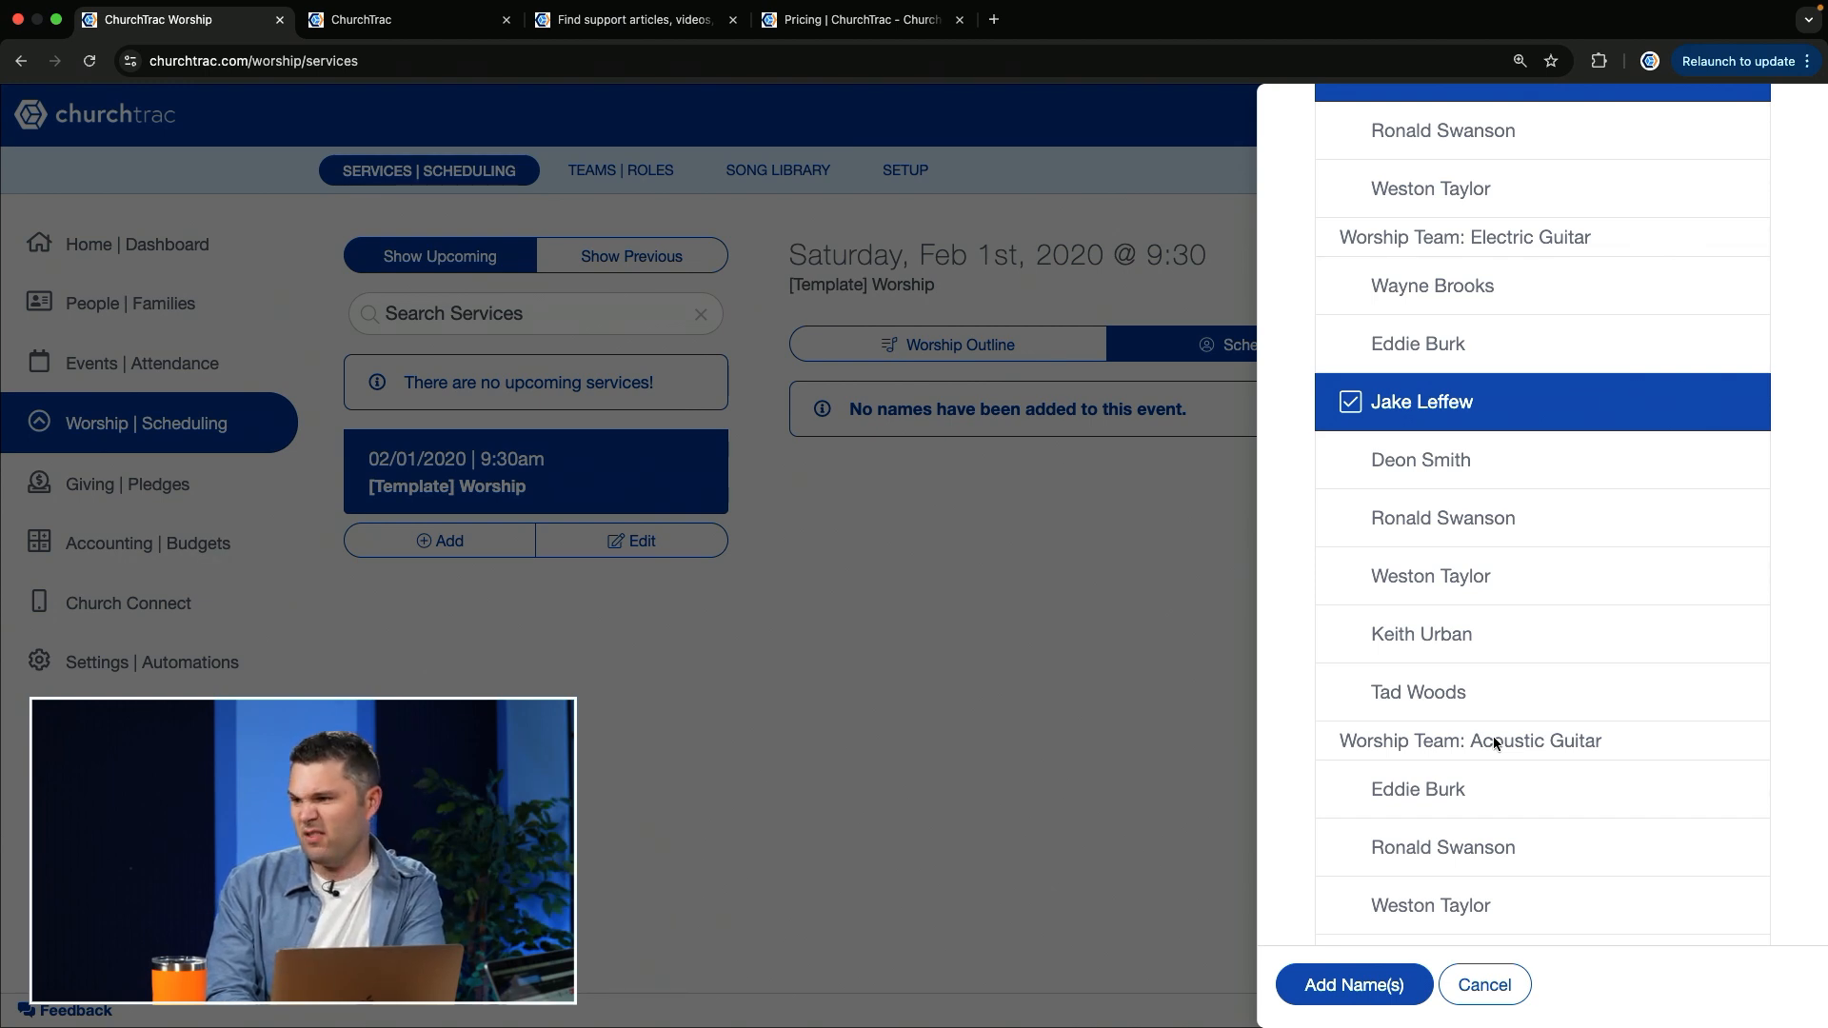
scroll(1493, 737, "down", 5)
scroll(1598, 661, "down", 6)
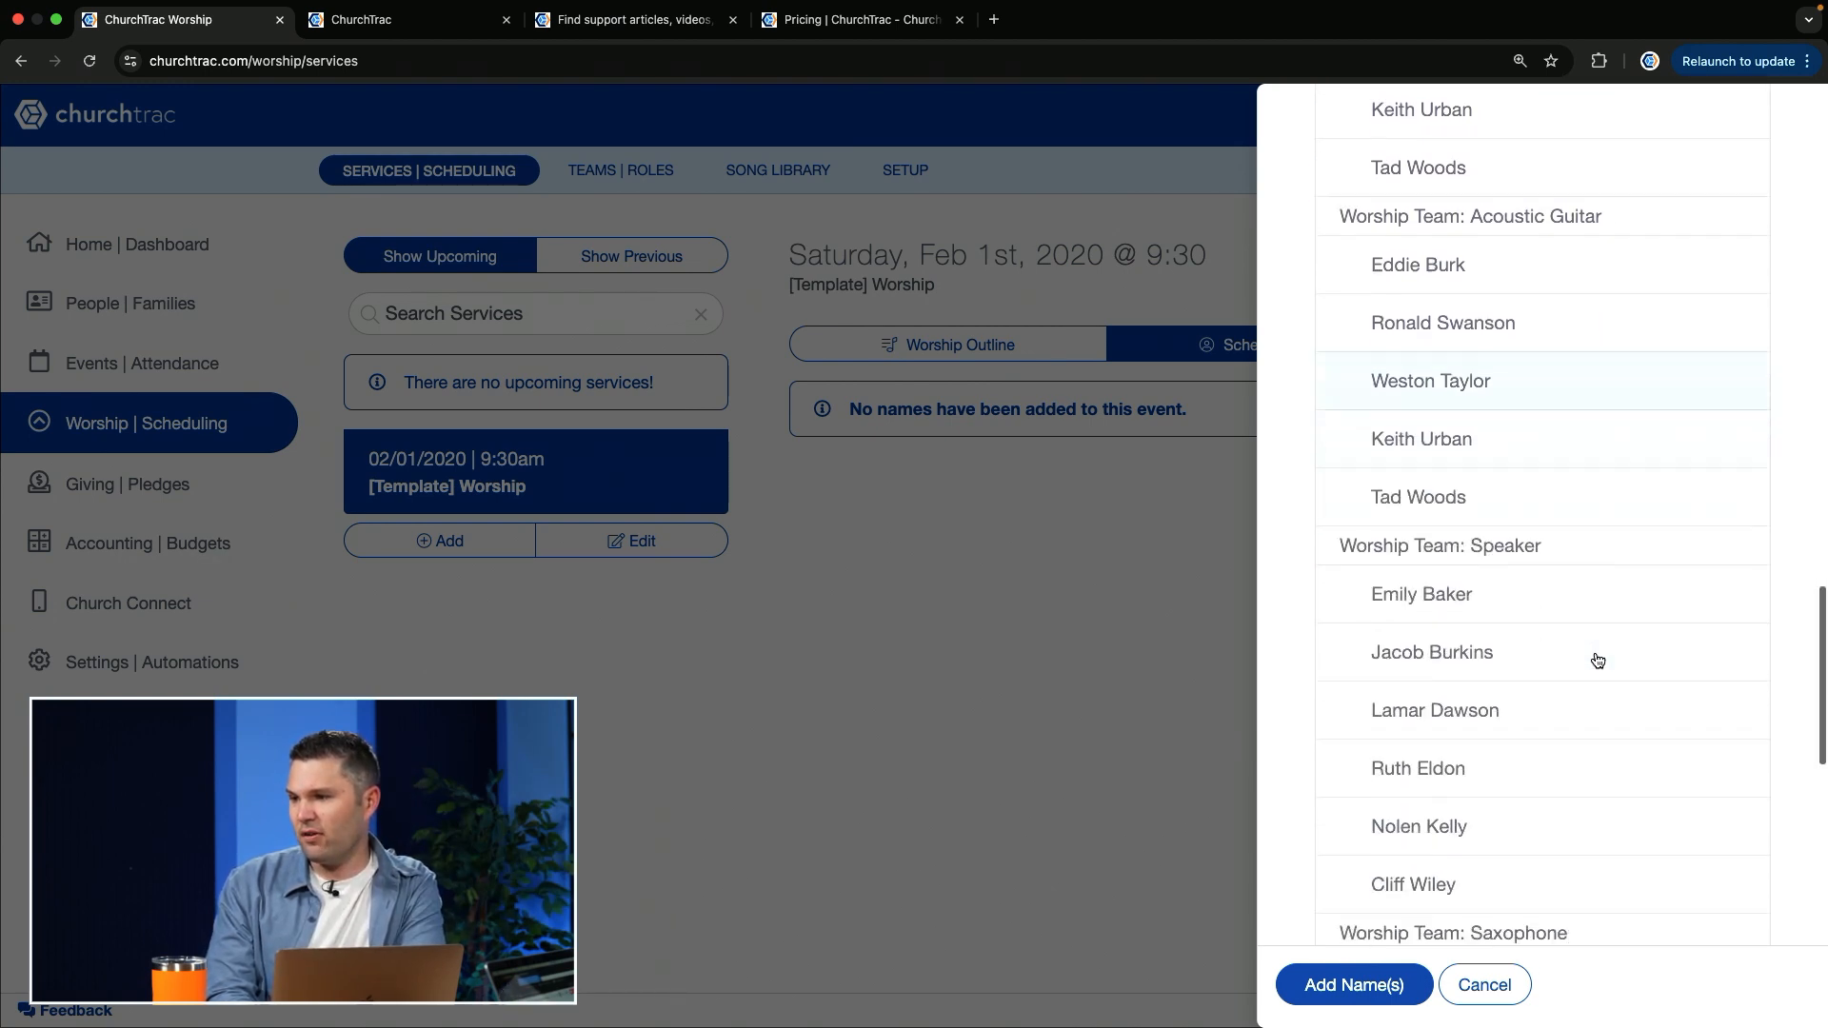
scroll(1600, 591, "down", 5)
scroll(1604, 593, "down", 8)
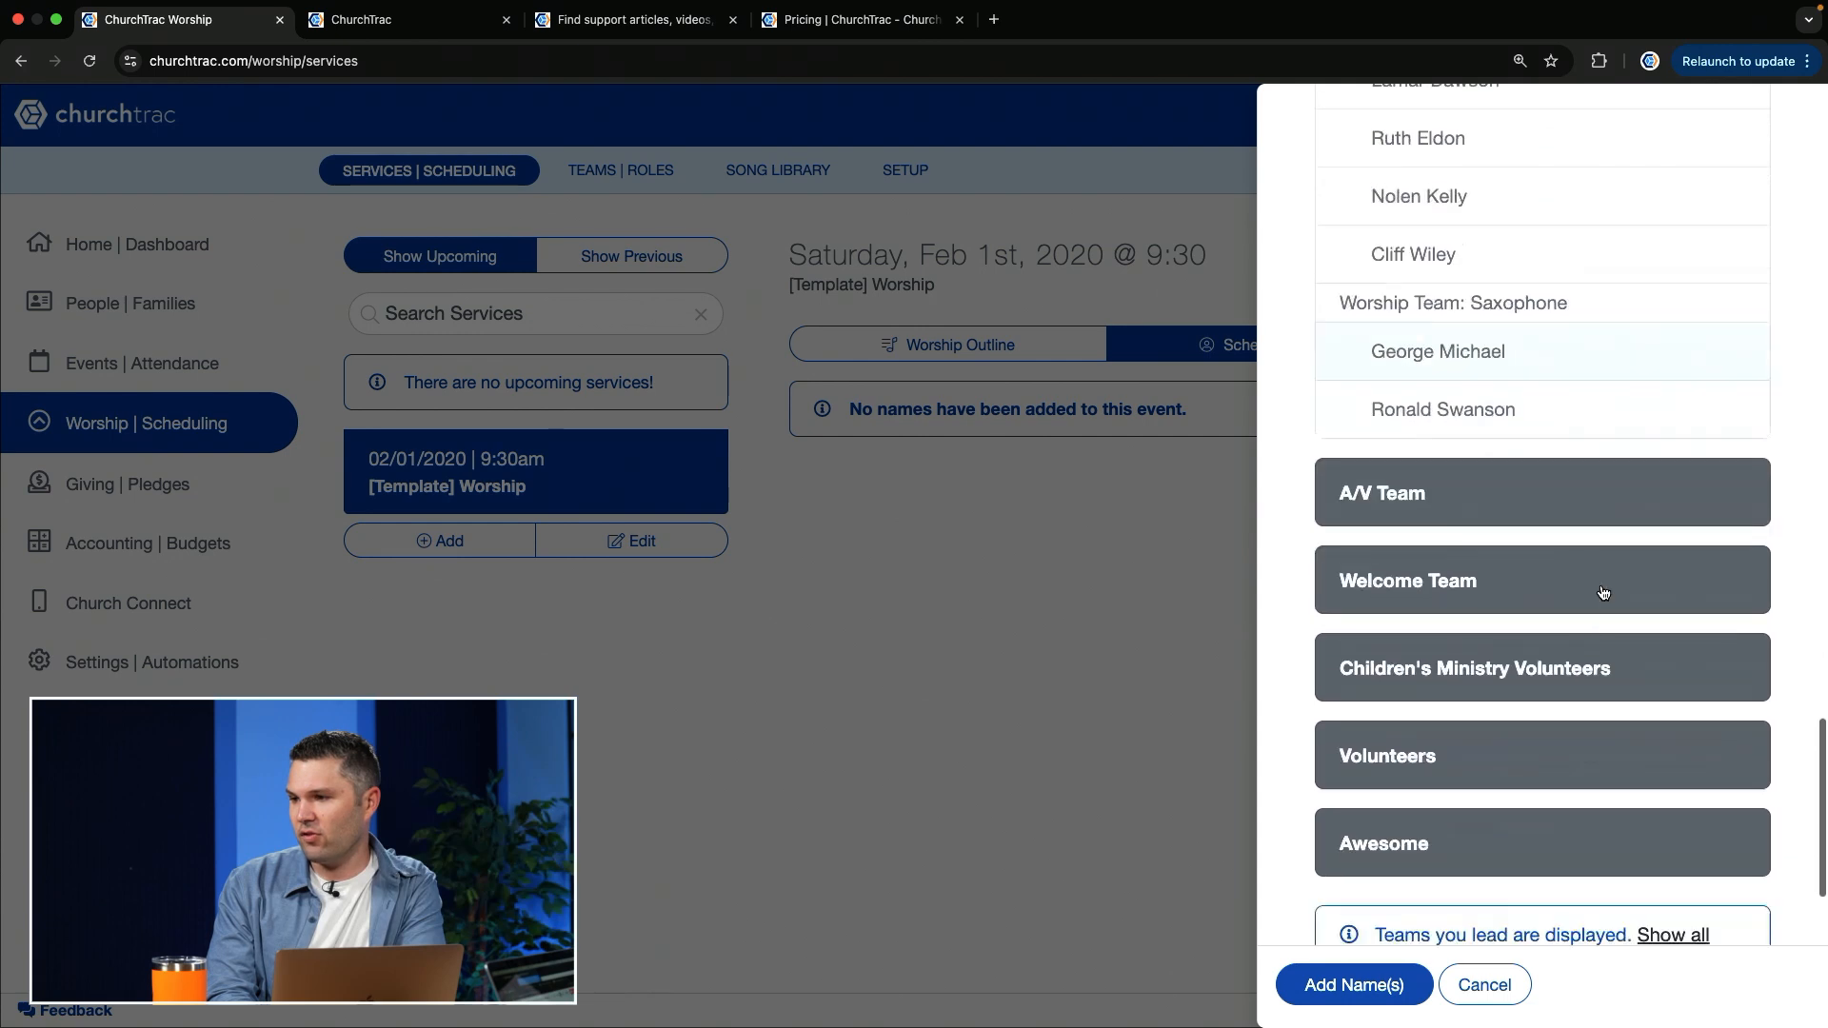
left_click(1447, 341)
scroll(1447, 343, "down", 4)
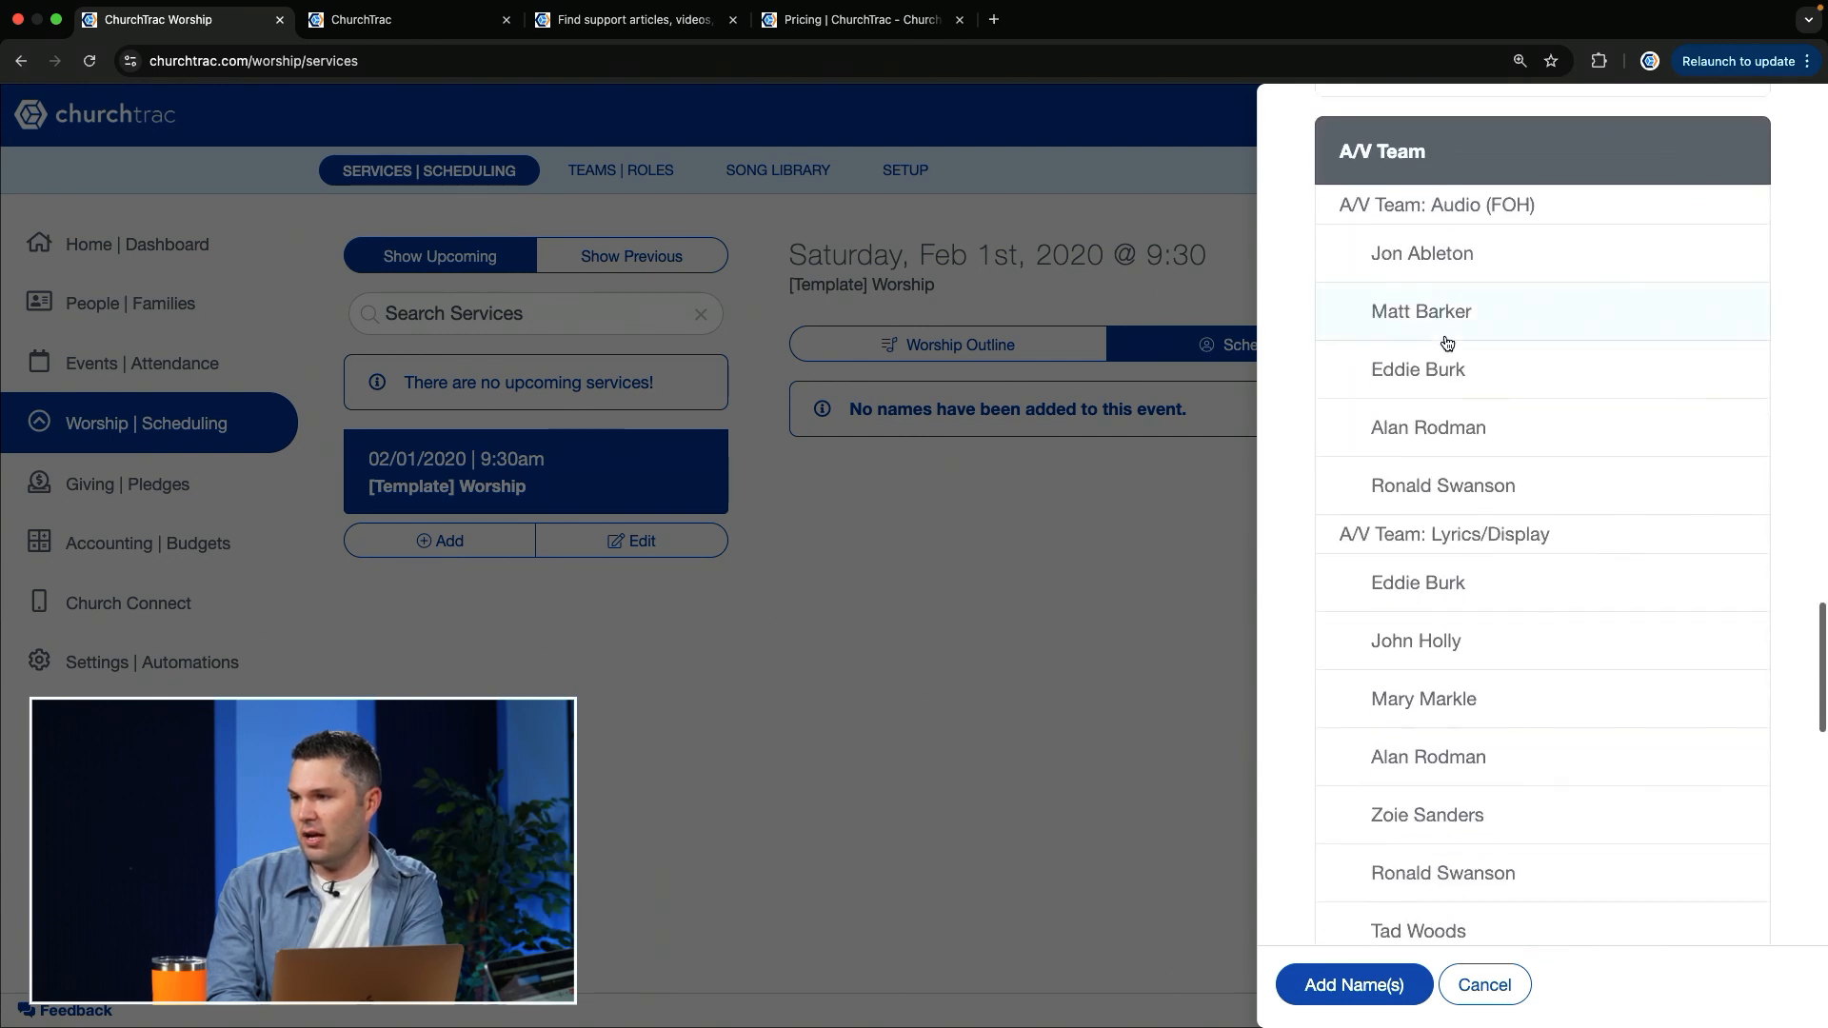
scroll(1448, 343, "up", 1)
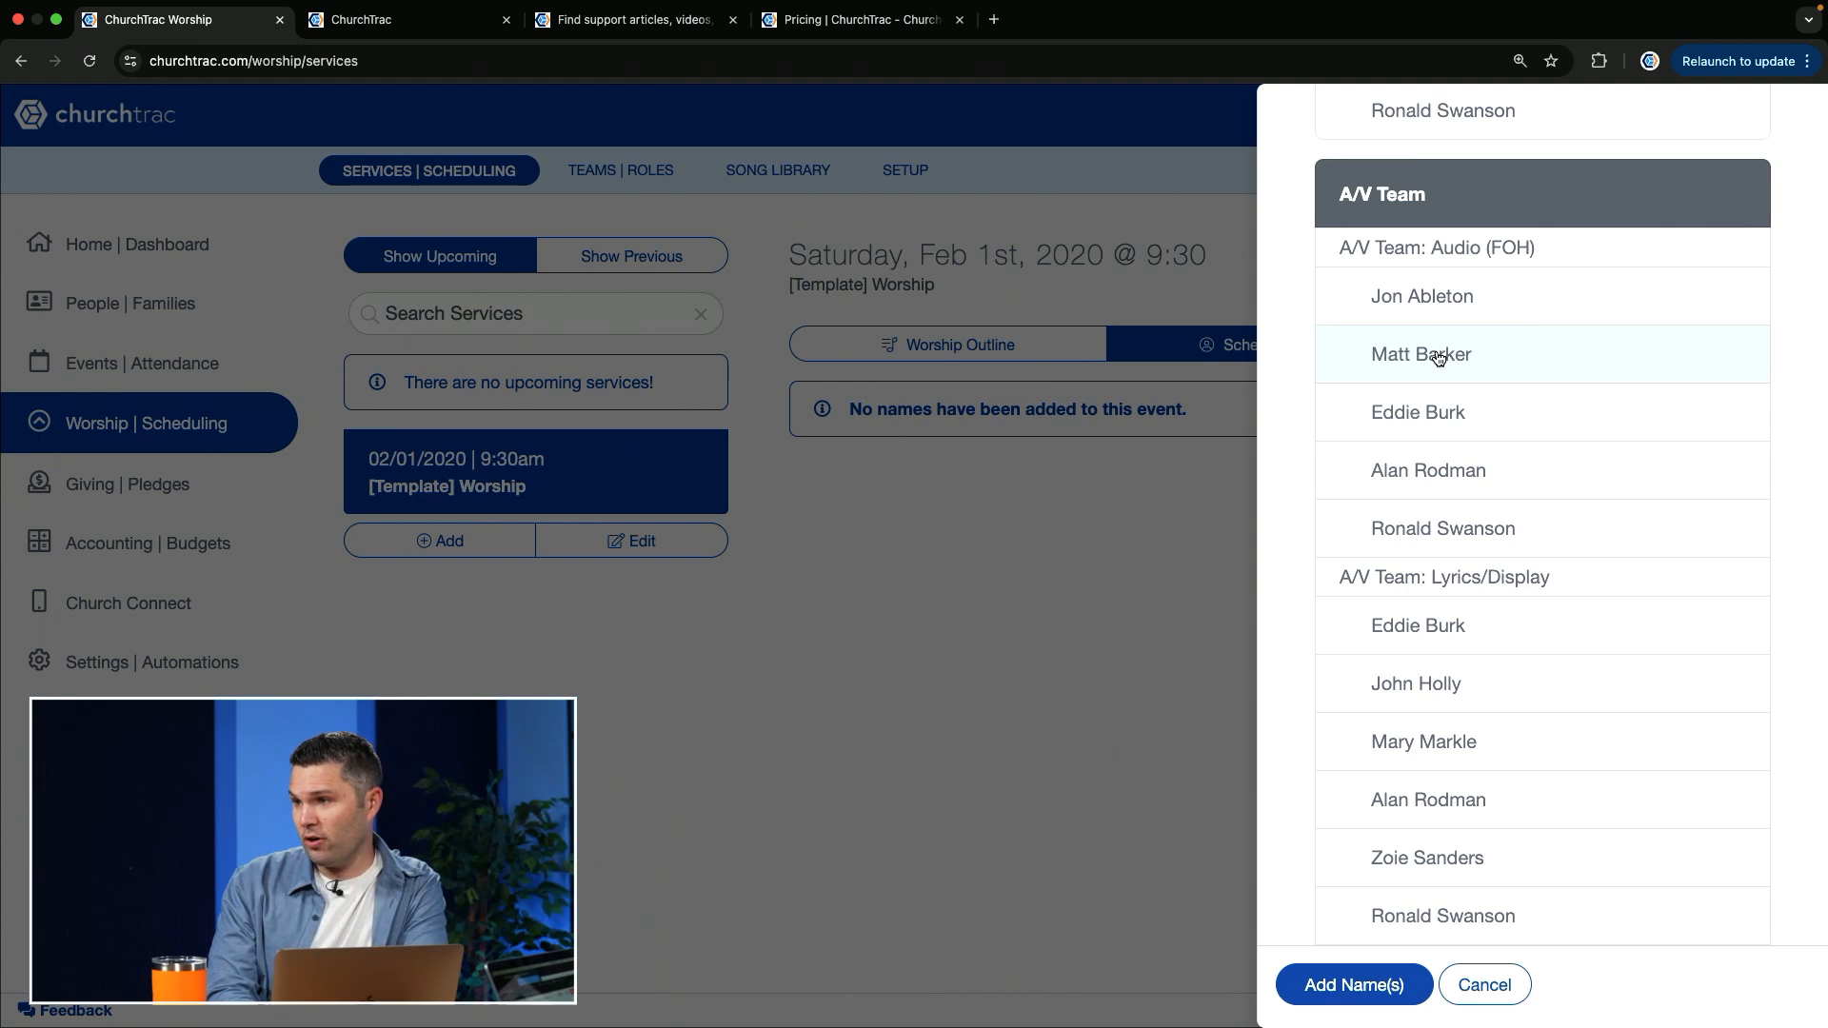
left_click(1438, 358)
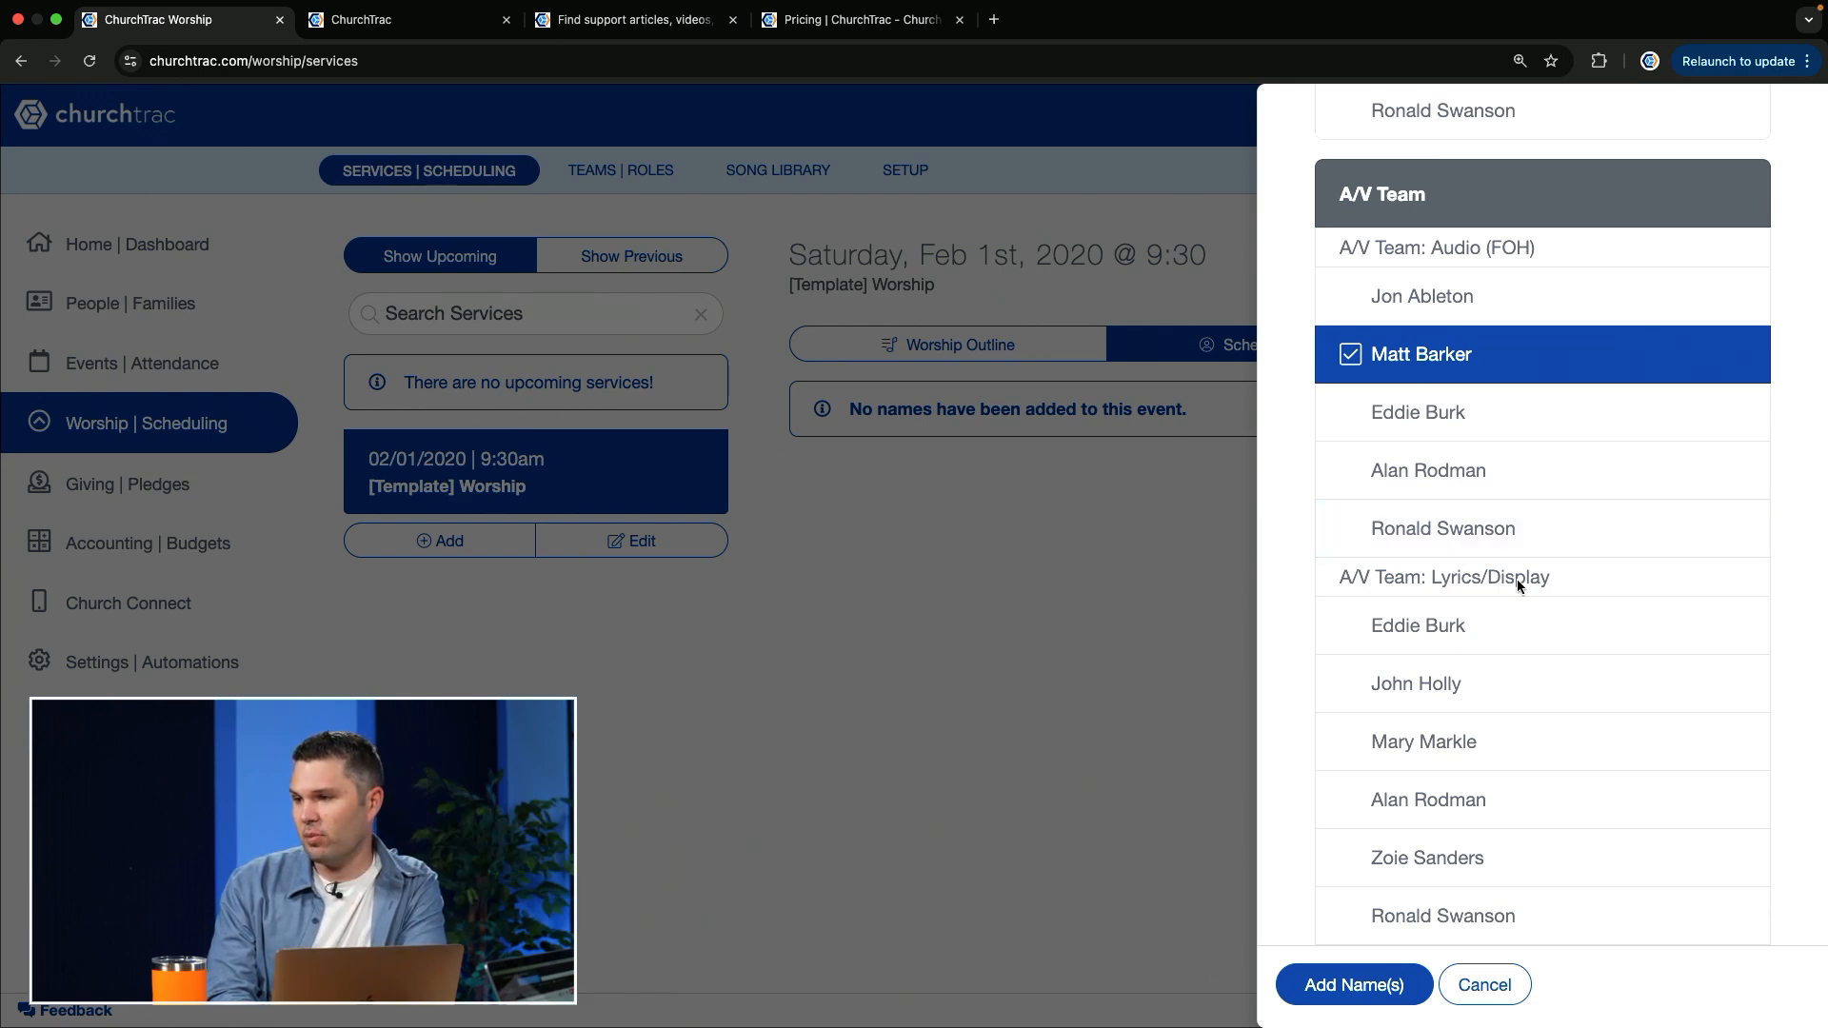
left_click(1426, 686)
scroll(1426, 692, "down", 2)
scroll(1426, 692, "down", 1)
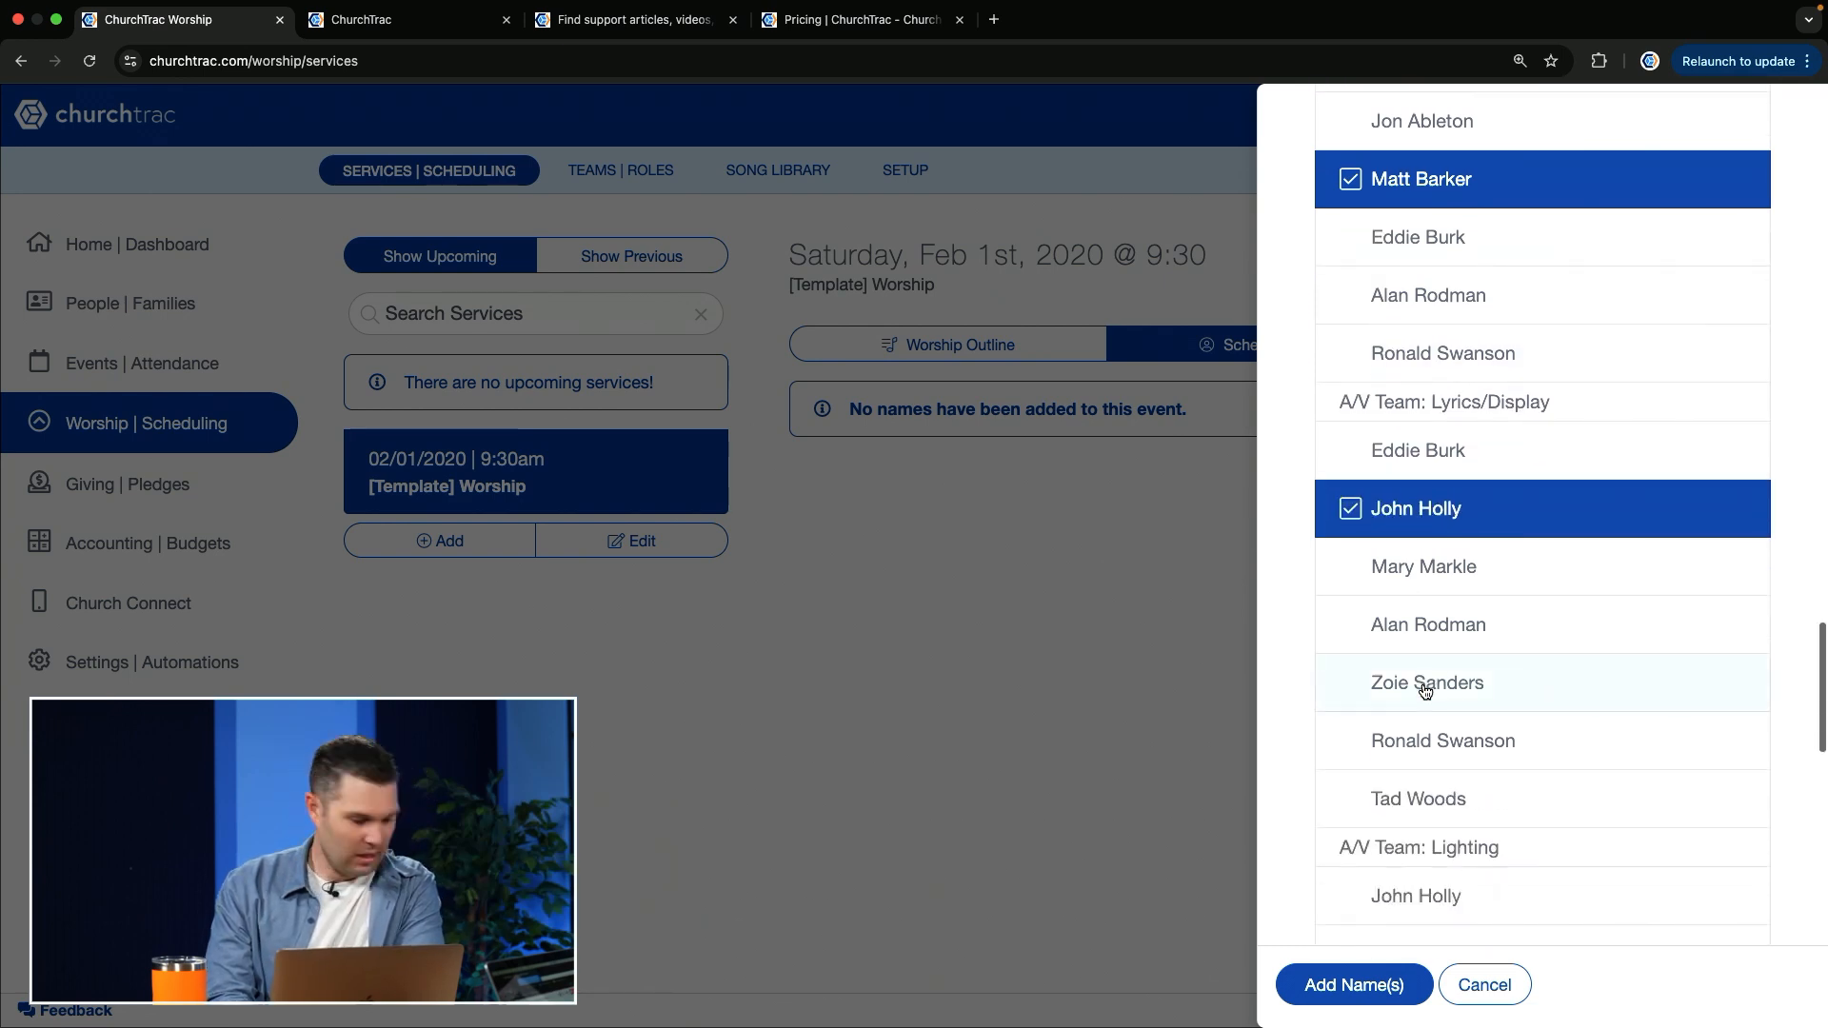
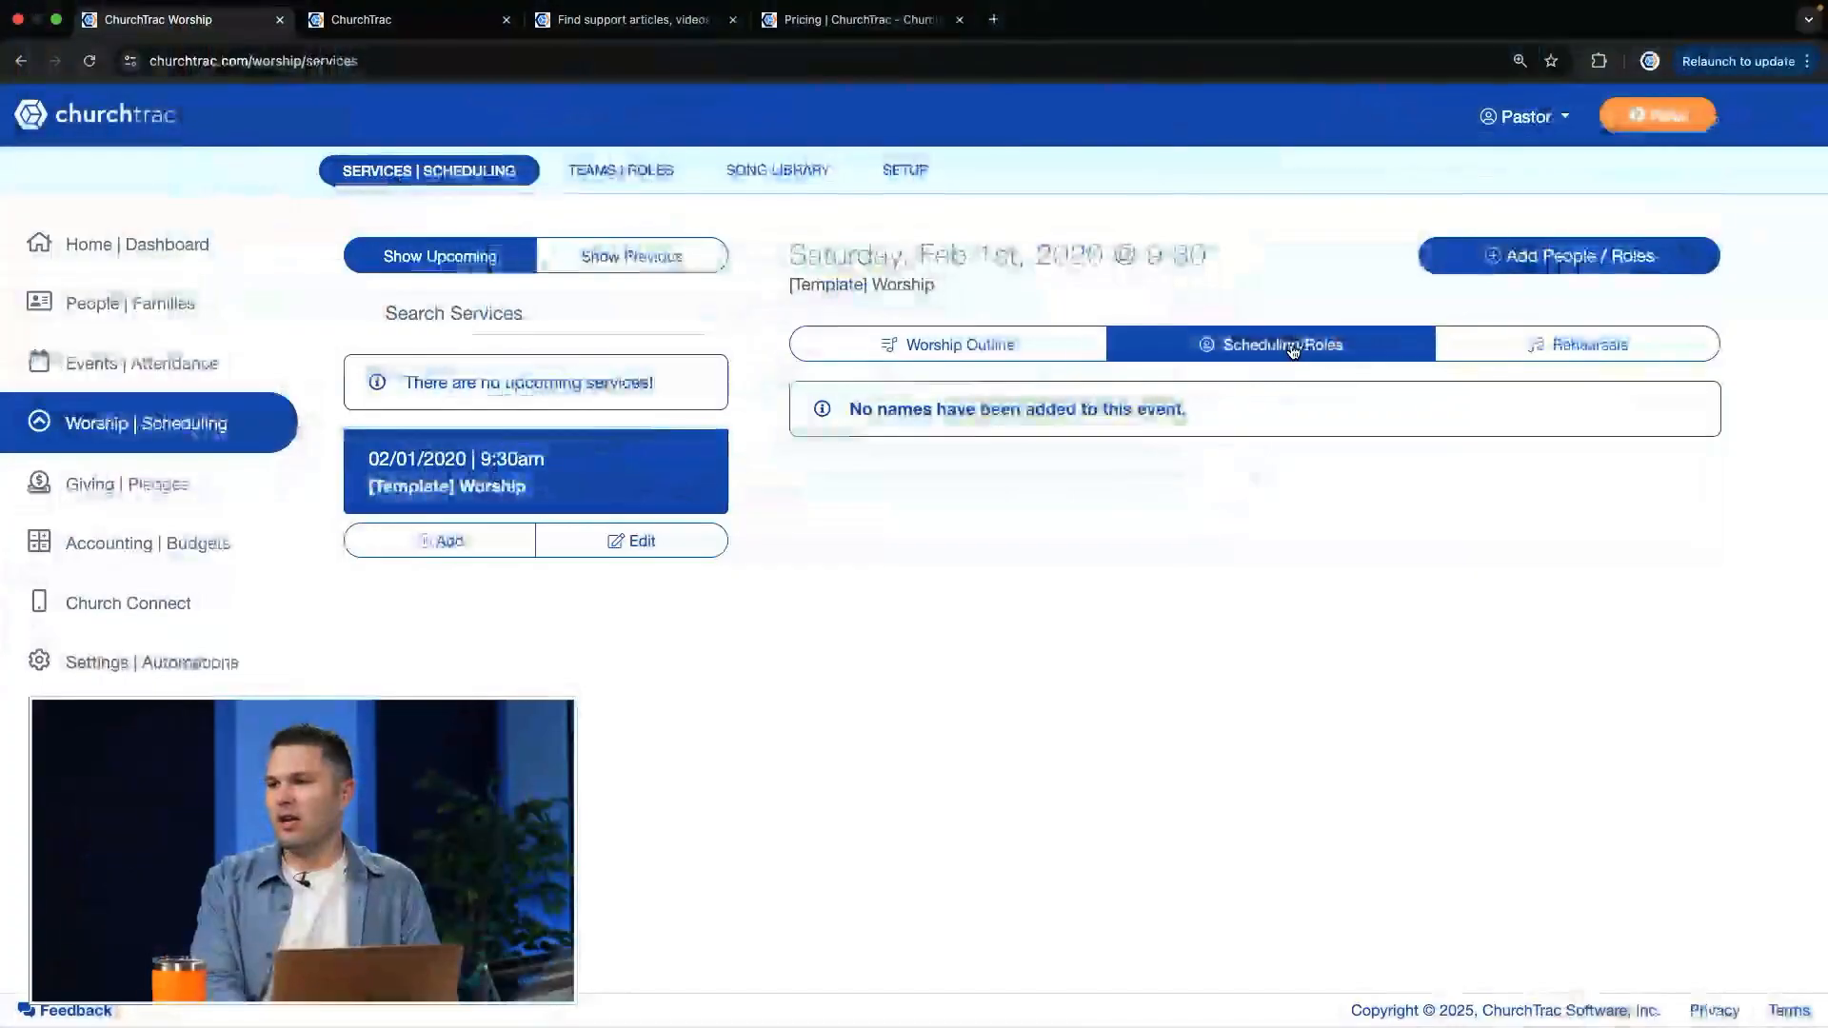
Step: Start adding people to the template's scheduling, selecting the first and fourth listed Worship Leaders from the Worship Team
left_click(1523, 252)
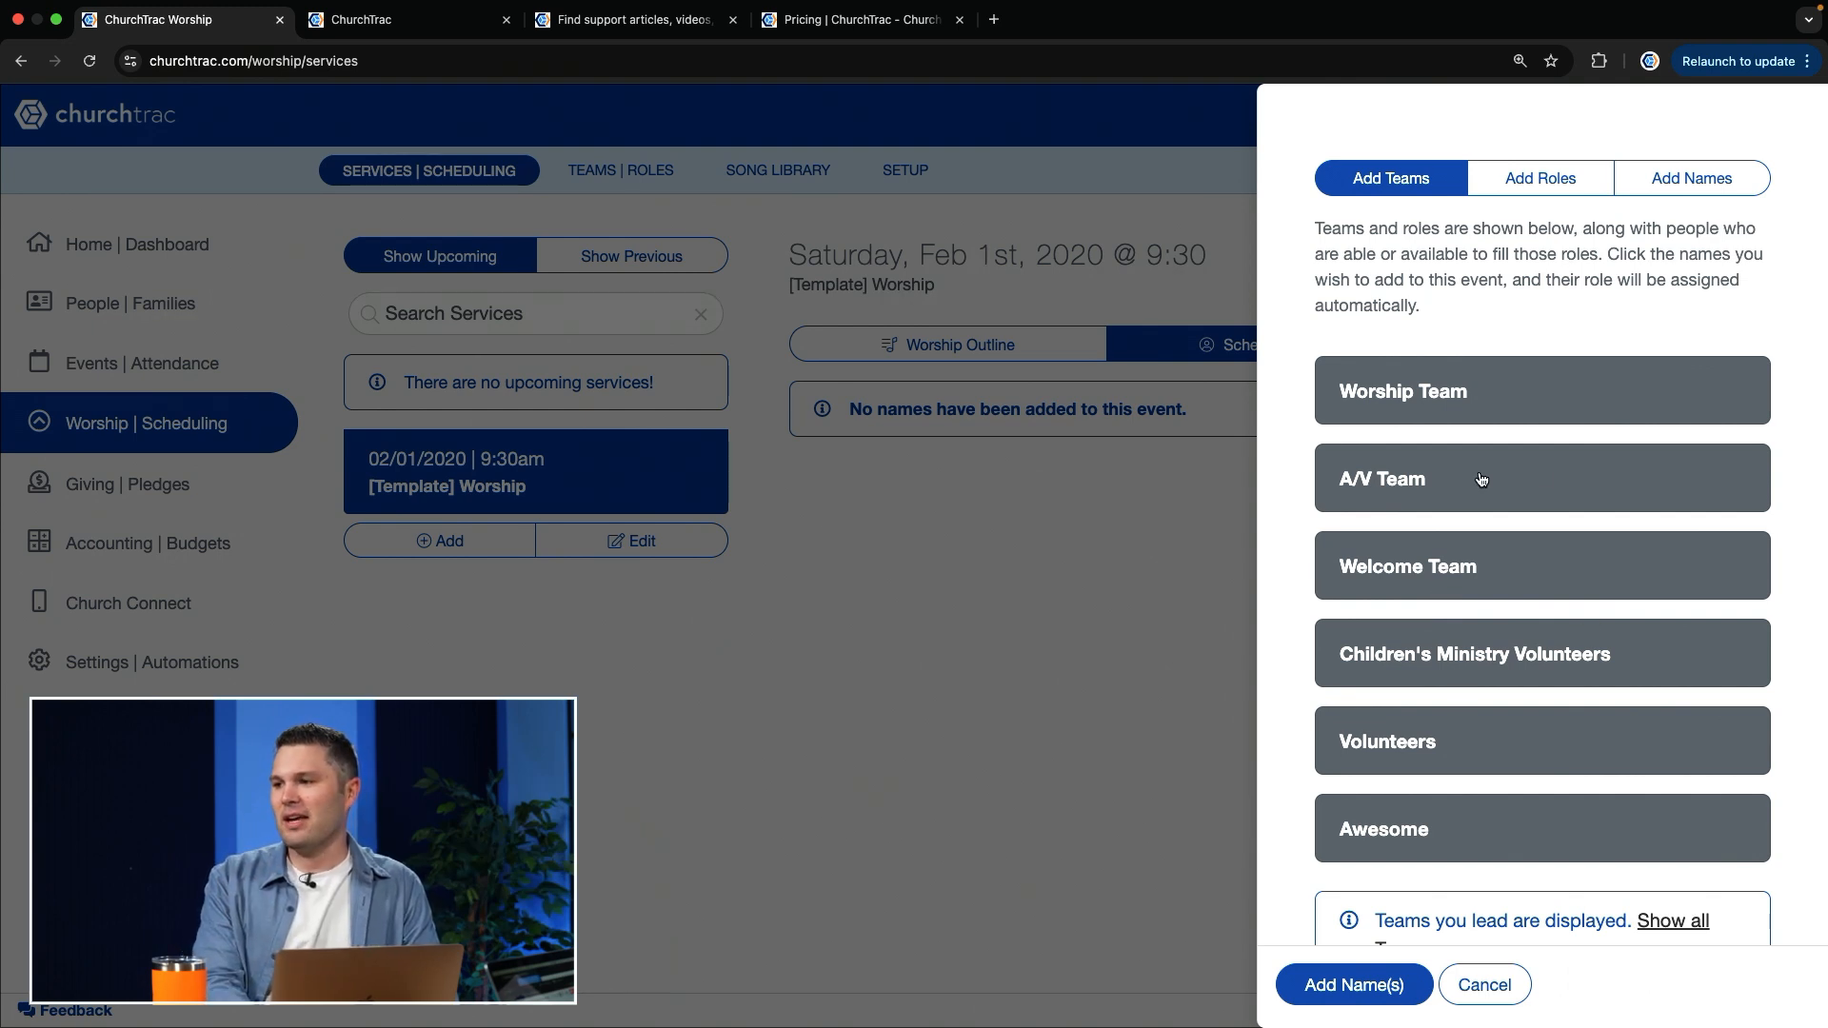
left_click(1484, 417)
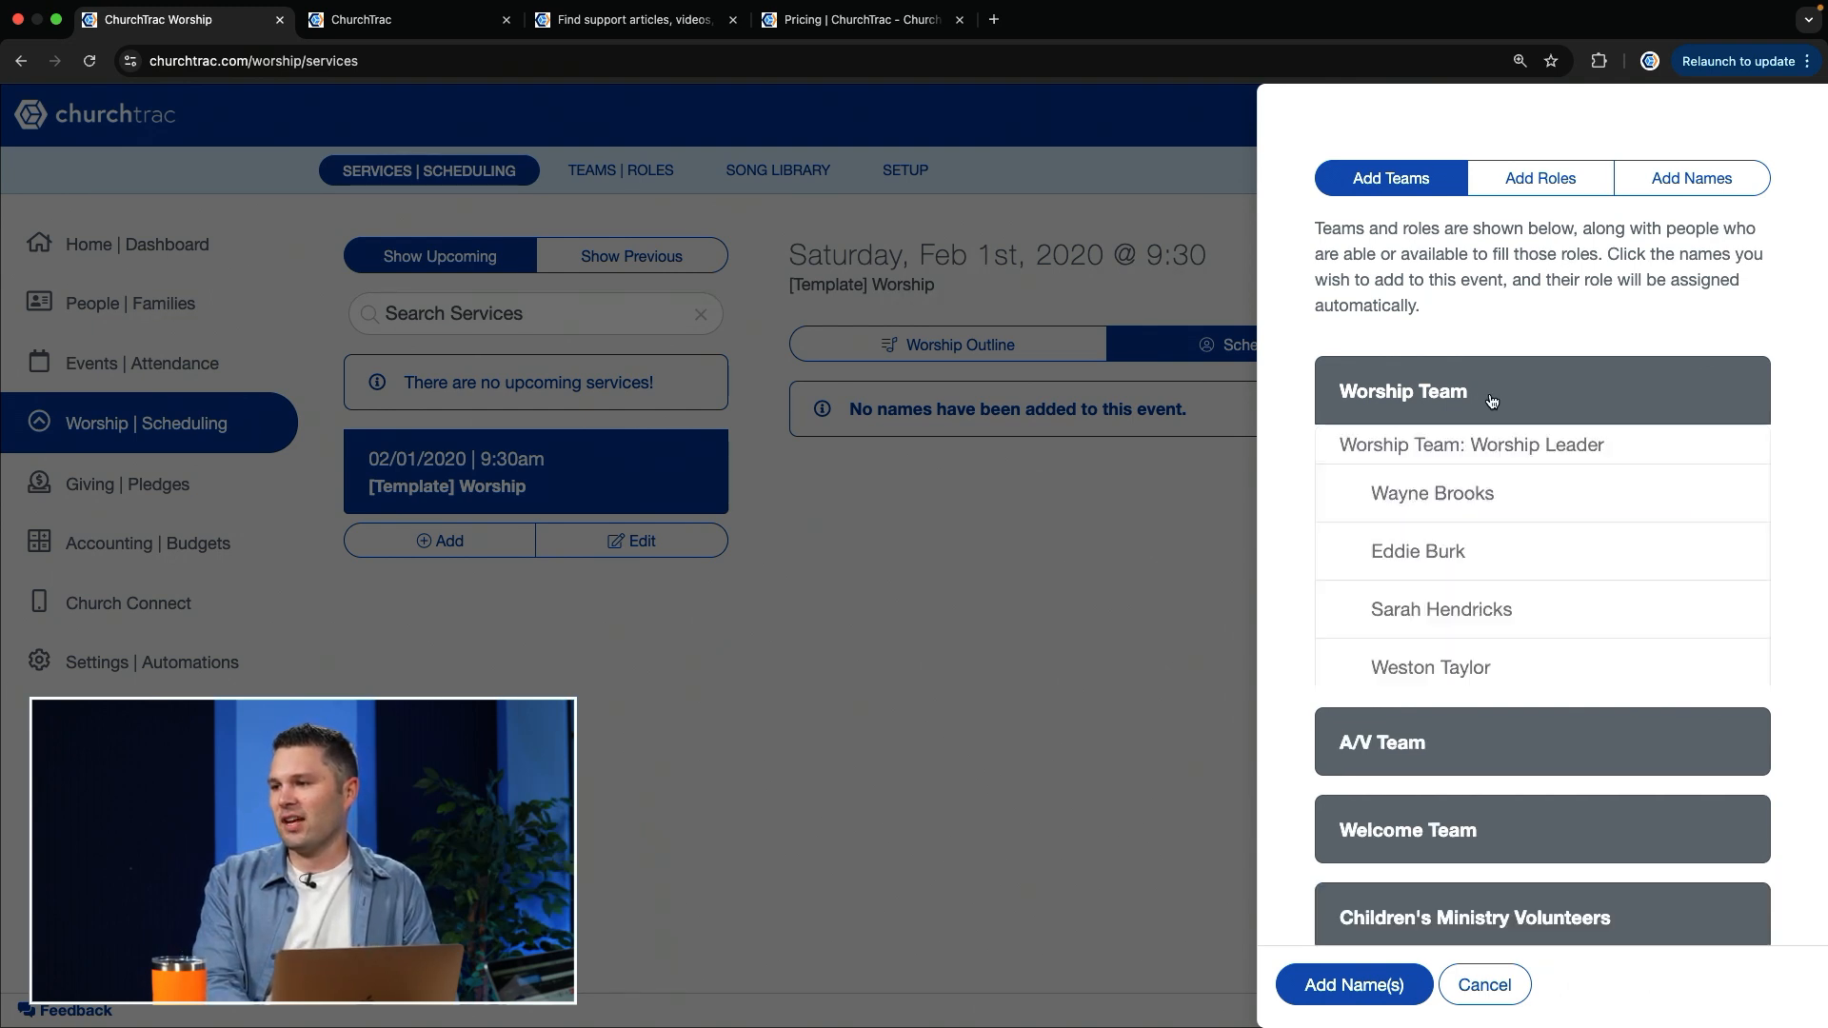
left_click(1481, 503)
left_click(1479, 670)
Step: Select the third listed Keys player and the fourth listed Vocalist from the Worship Team
scroll(1478, 676, "down", 5)
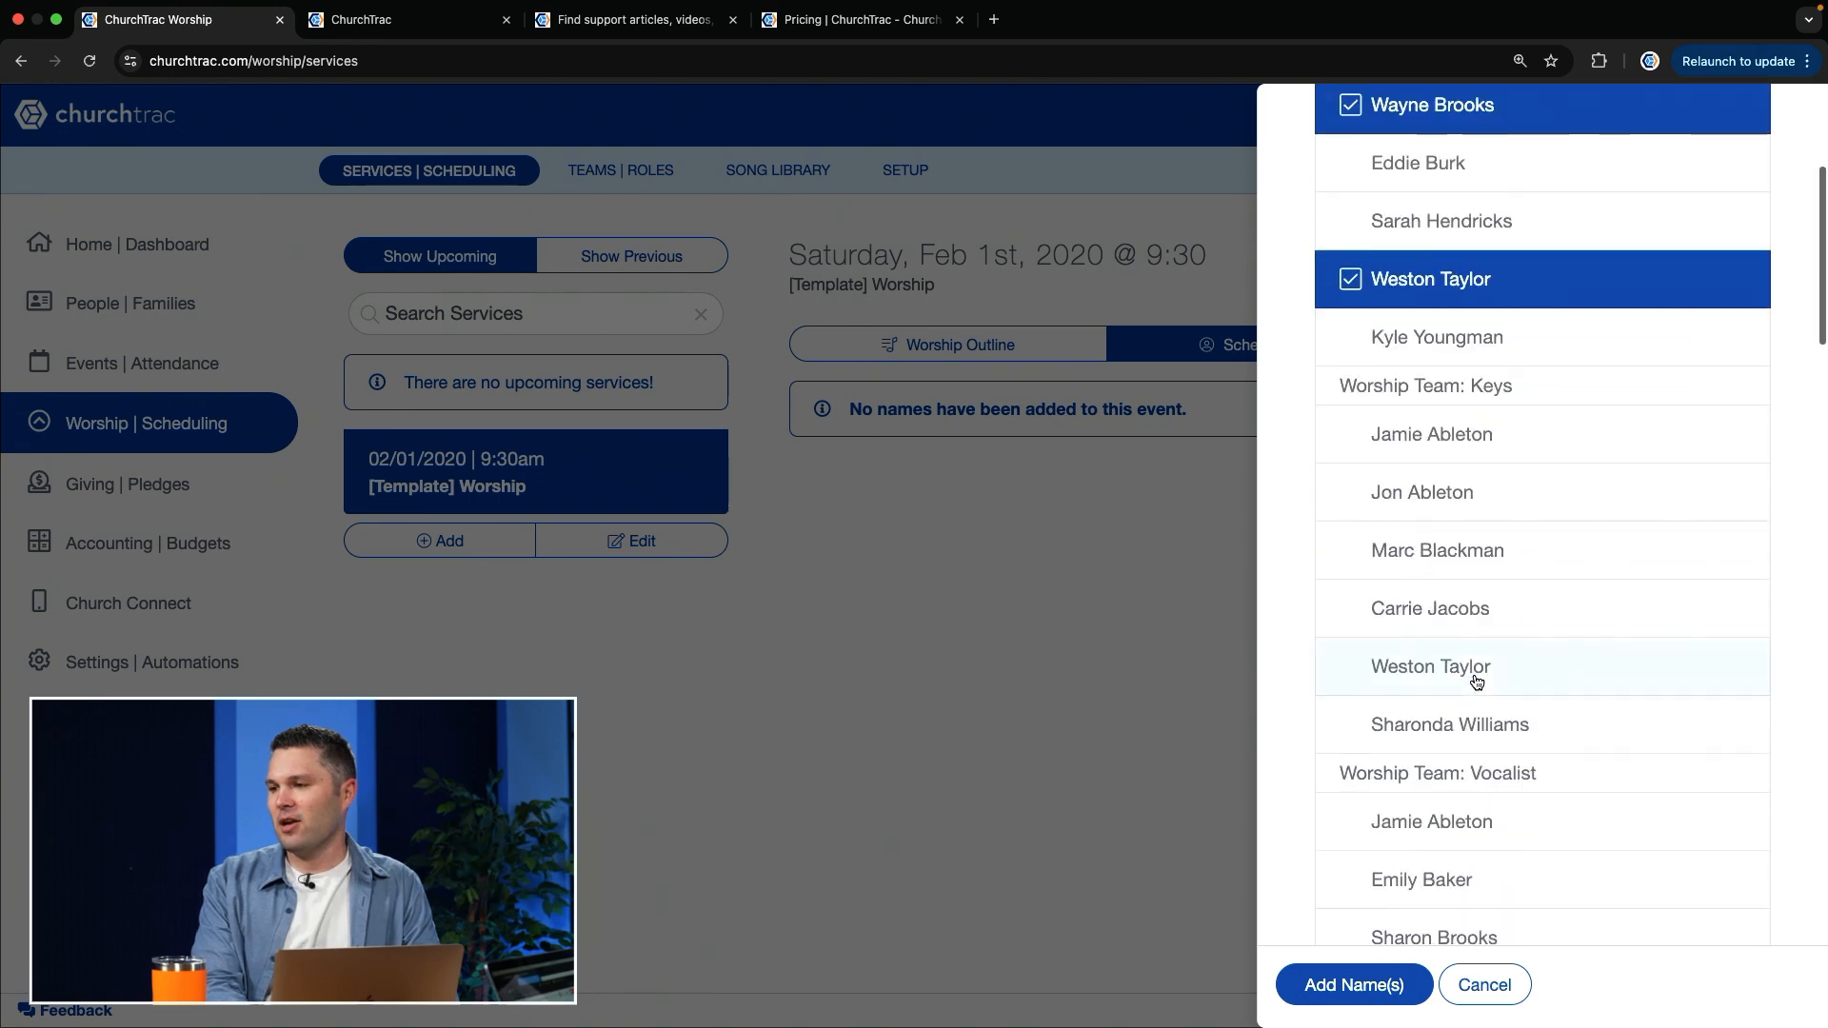
left_click(1552, 552)
scroll(1552, 553, "down", 5)
left_click(1550, 552)
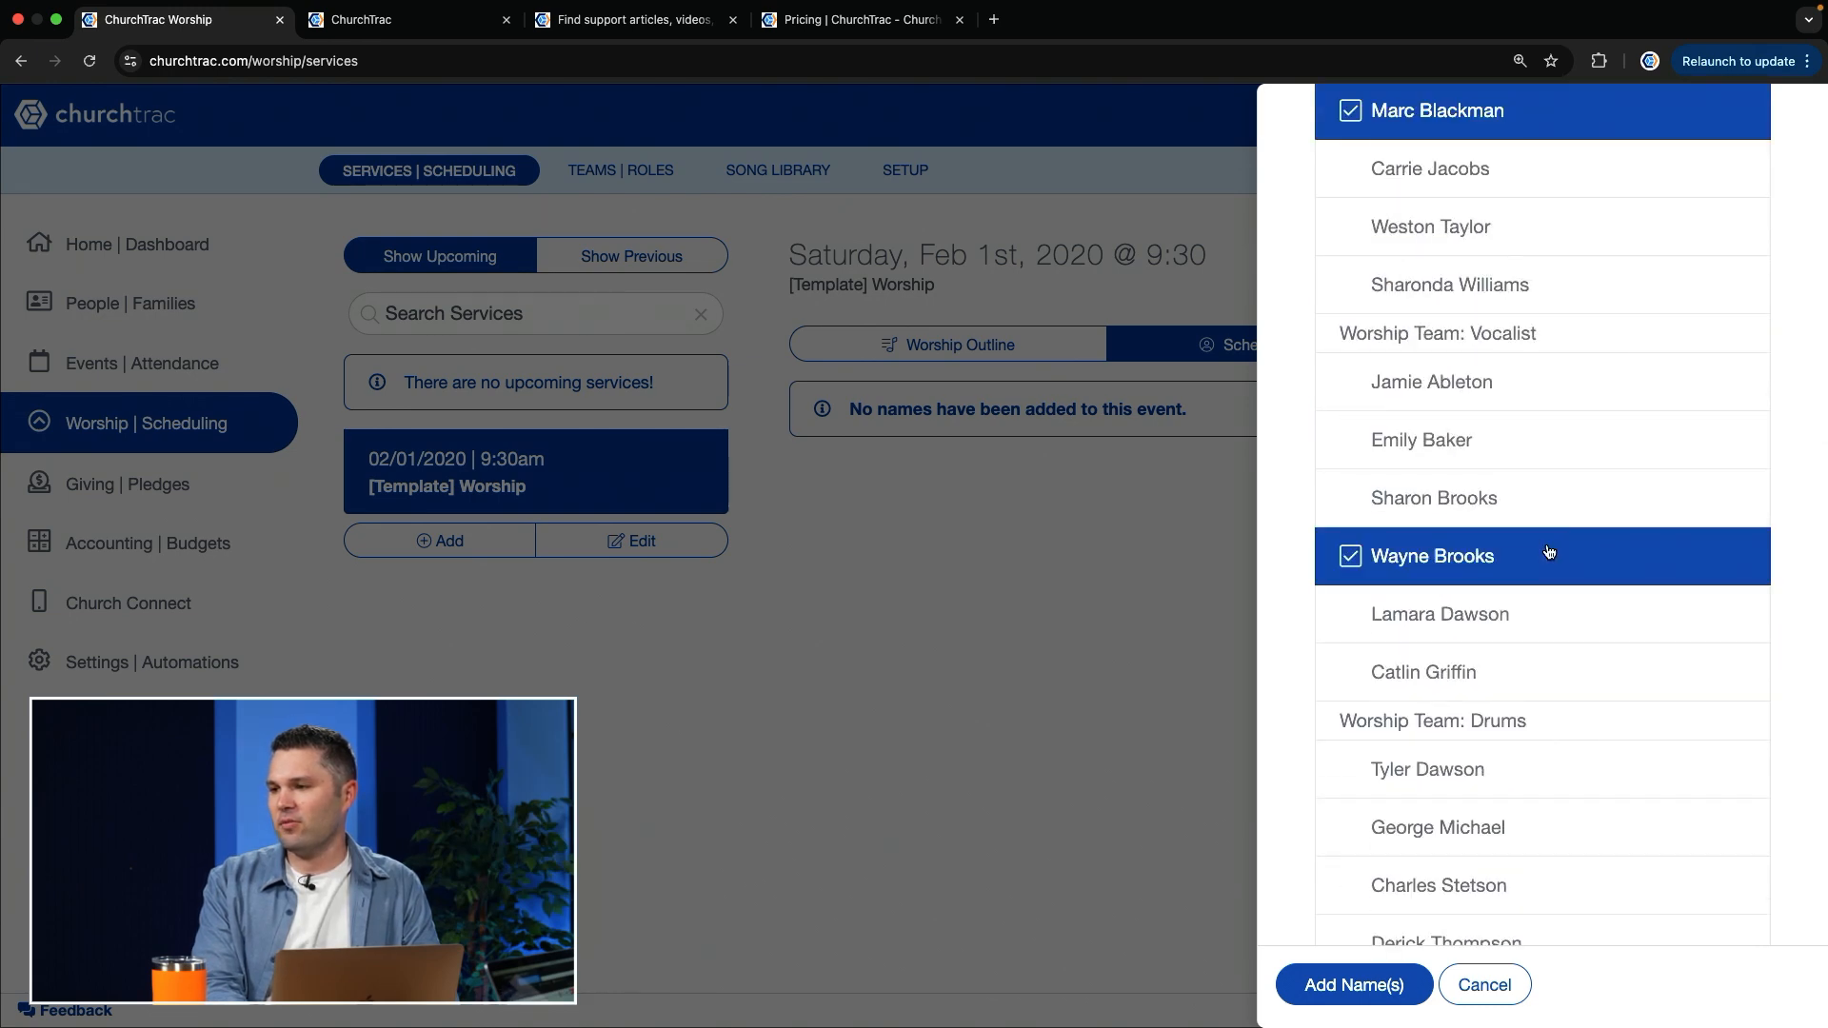
Step: Select the second listed Drums player and the second listed Bass Guitar player from the Worship Team
scroll(1550, 552, "down", 5)
left_click(1543, 421)
scroll(1543, 419, "down", 3)
left_click(1474, 445)
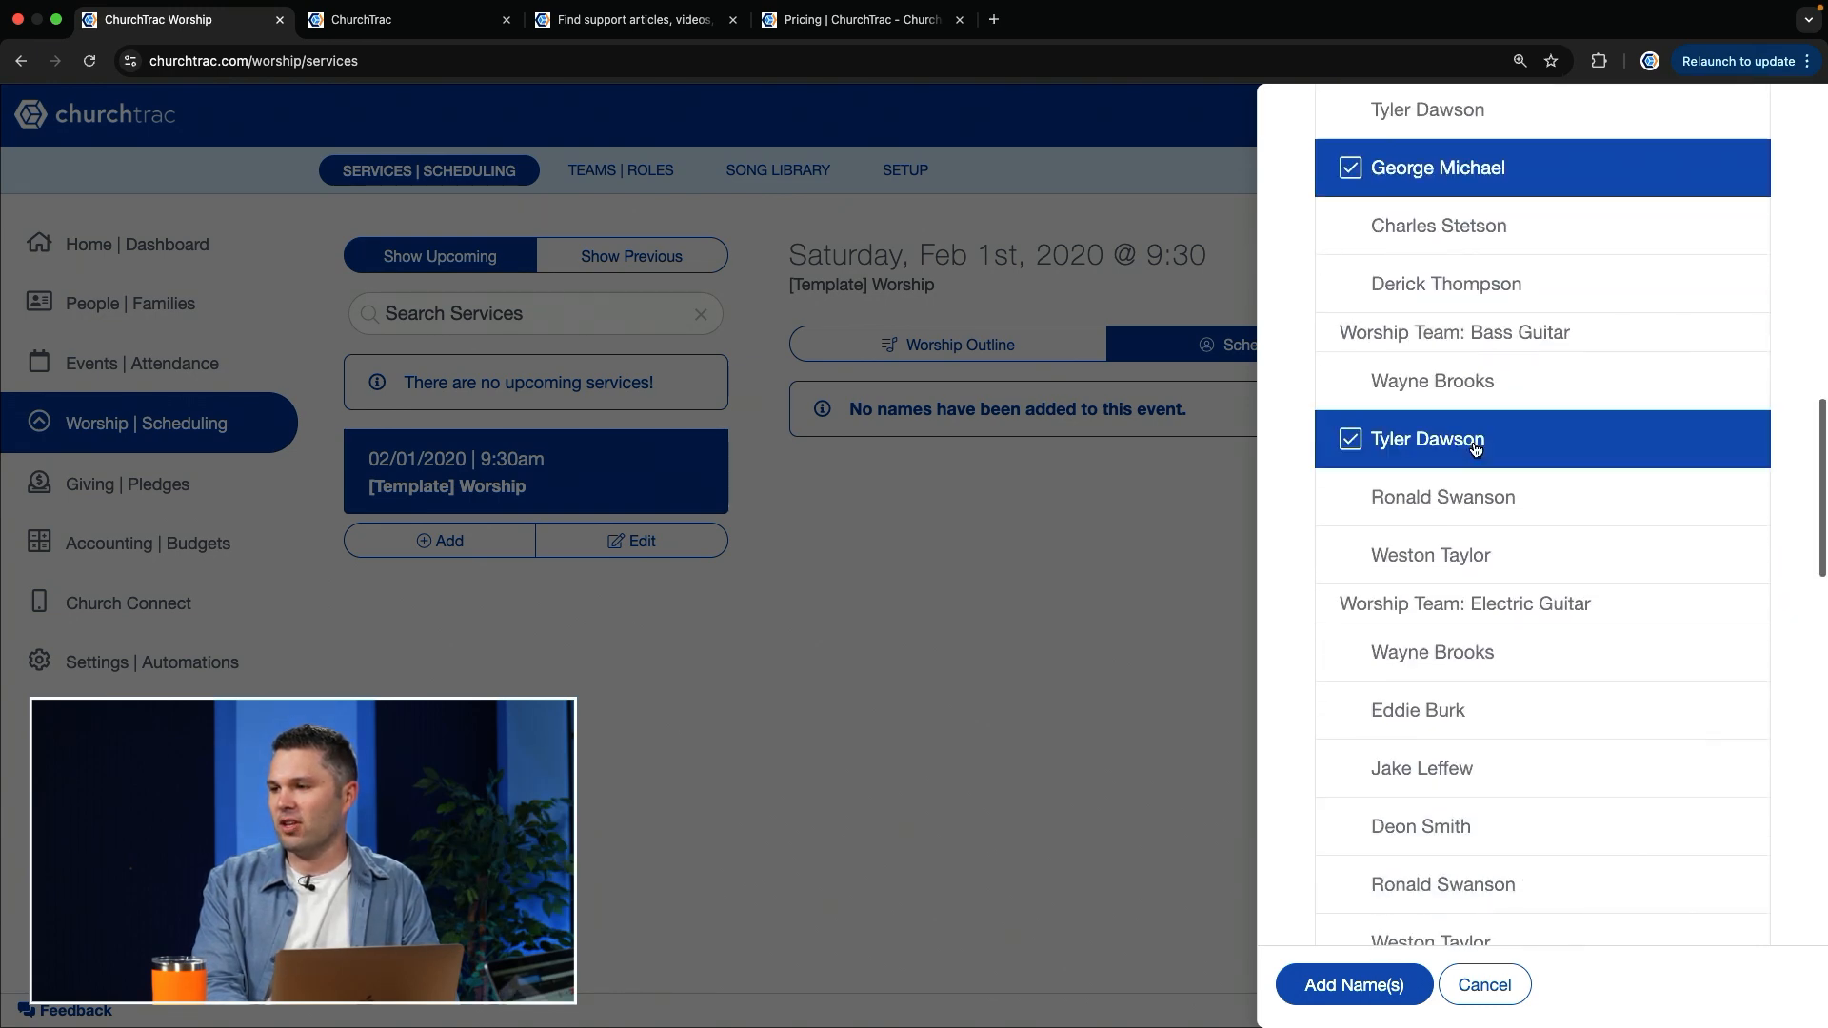
Step: Select the third listed Electric Guitar and second listed Acoustic Guitar players, and add all selected names to the service
scroll(1475, 447, "down", 3)
left_click(1477, 590)
scroll(1477, 593, "down", 2)
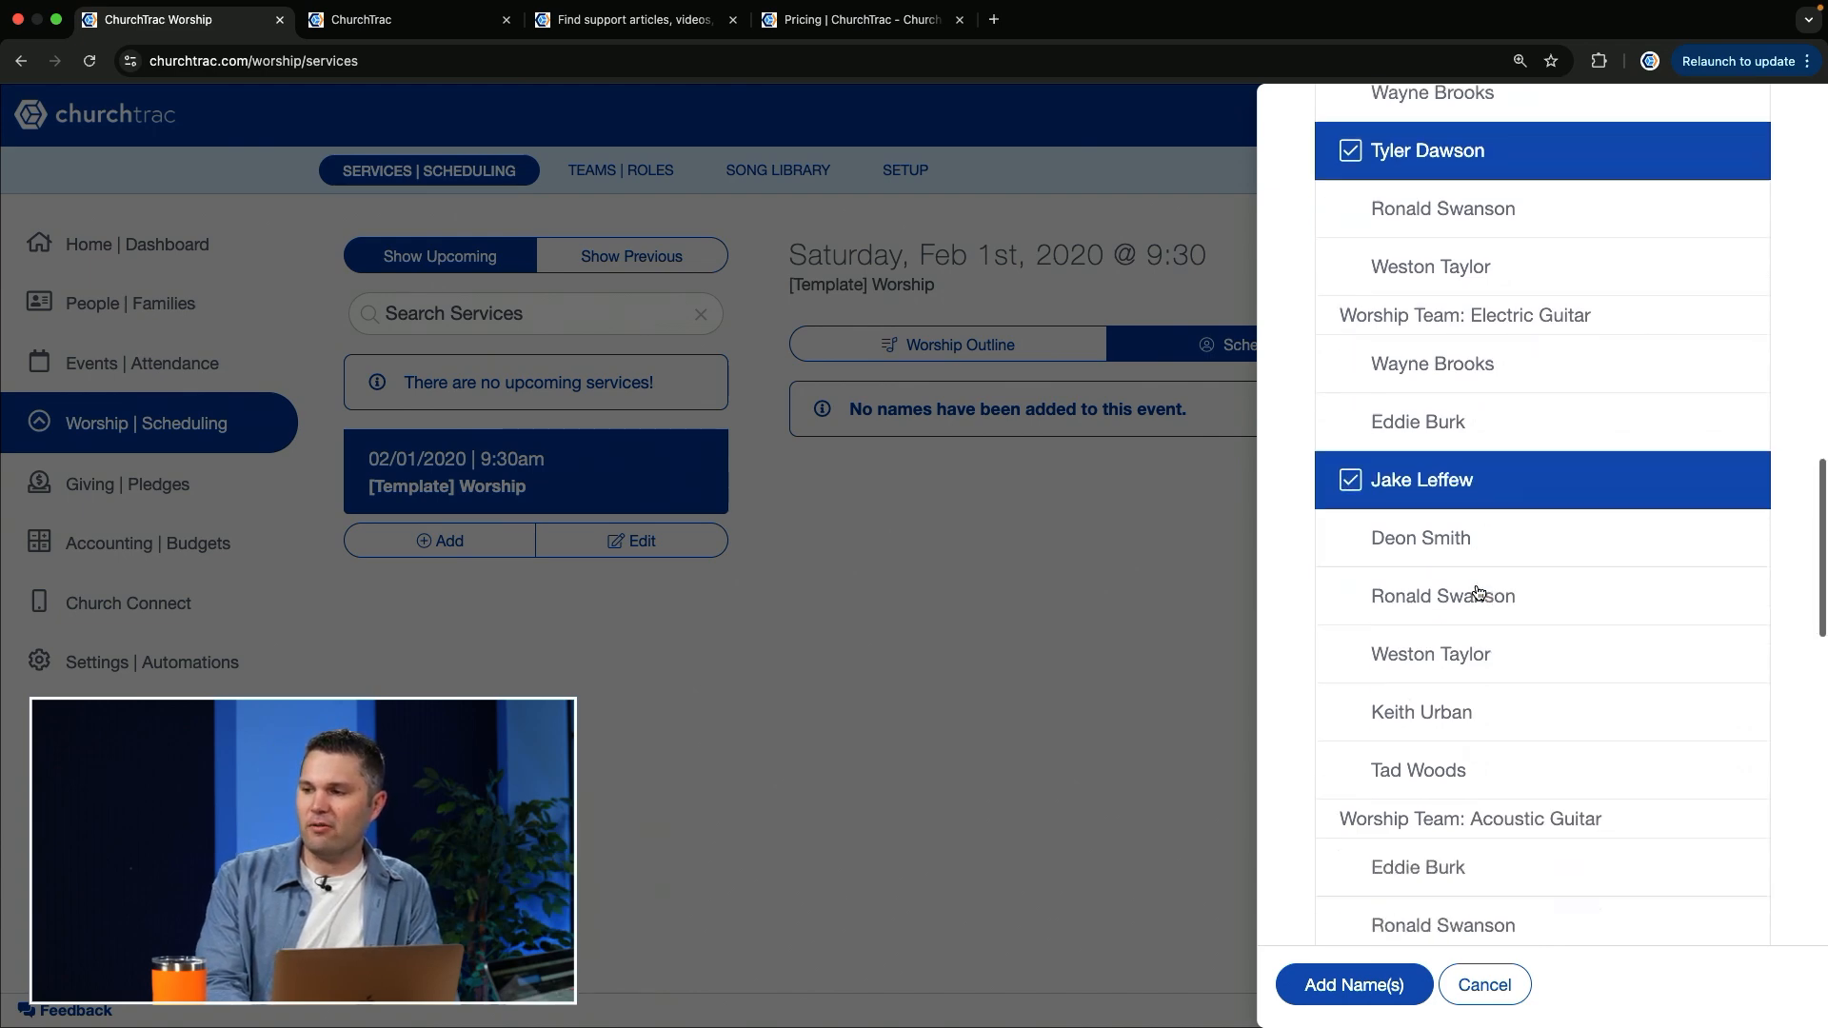
scroll(1477, 592, "down", 5)
left_click(1576, 472)
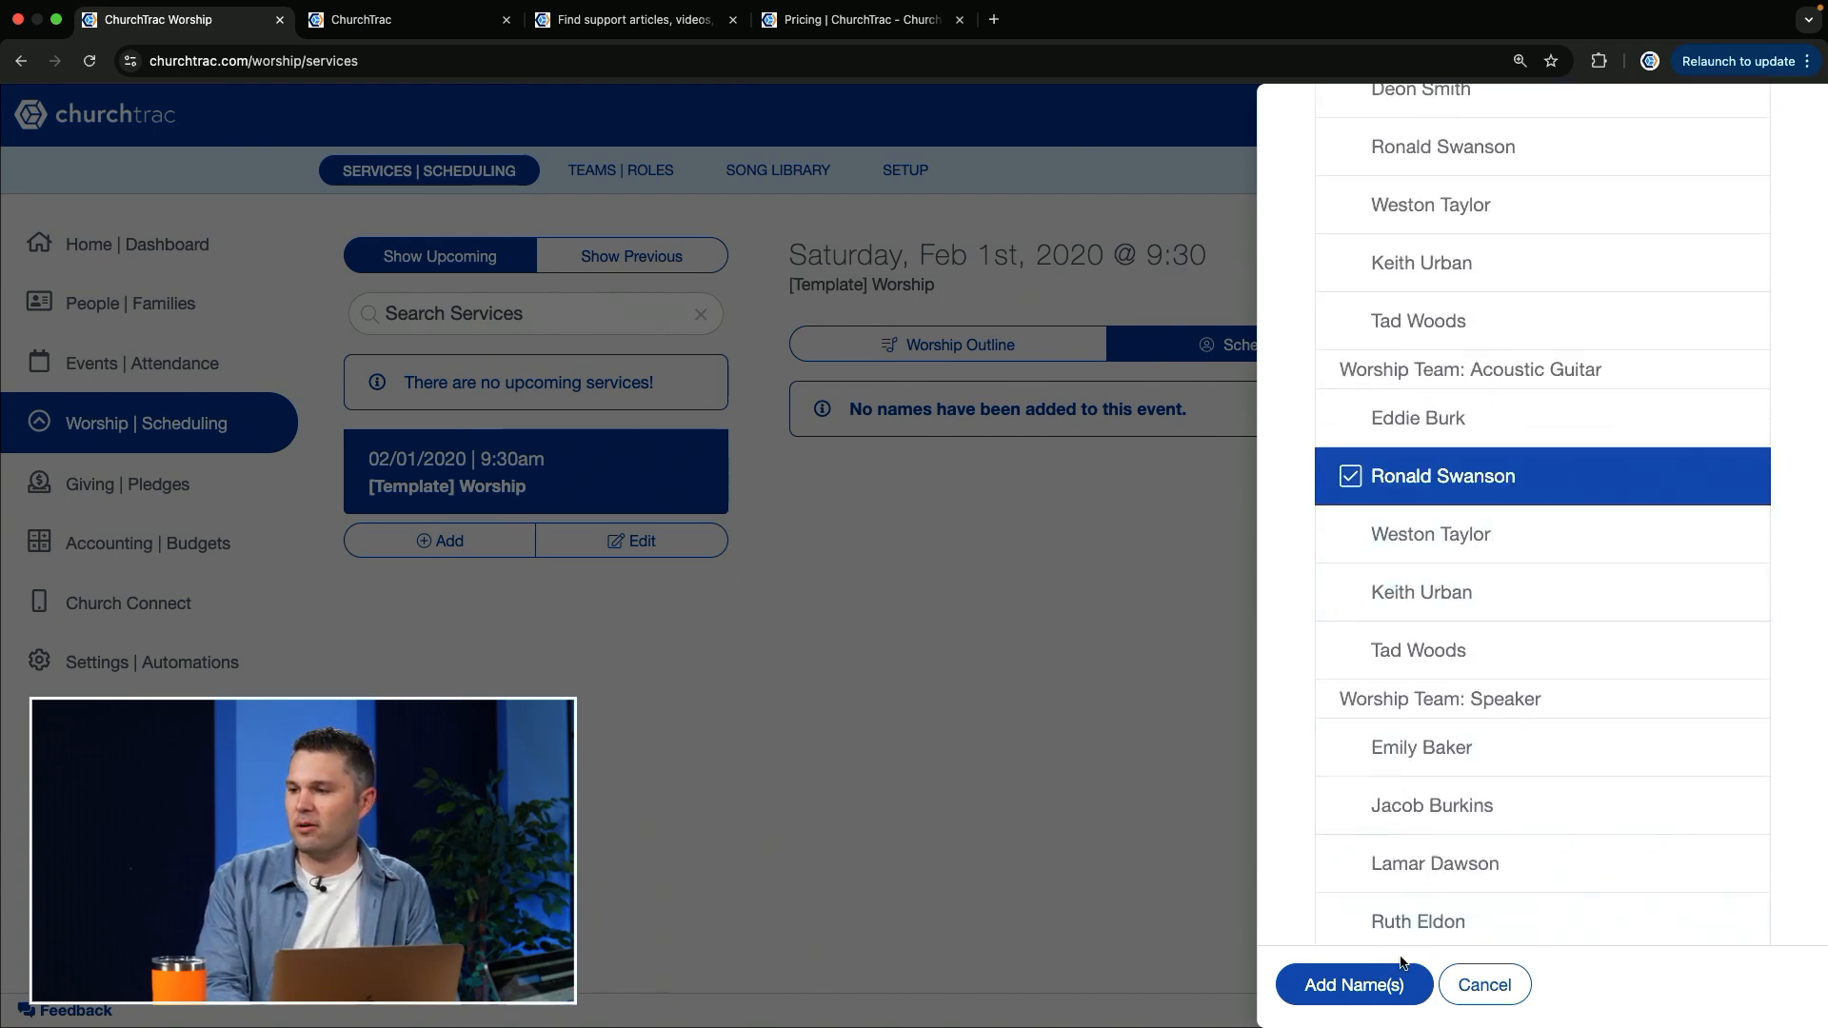
left_click(1356, 988)
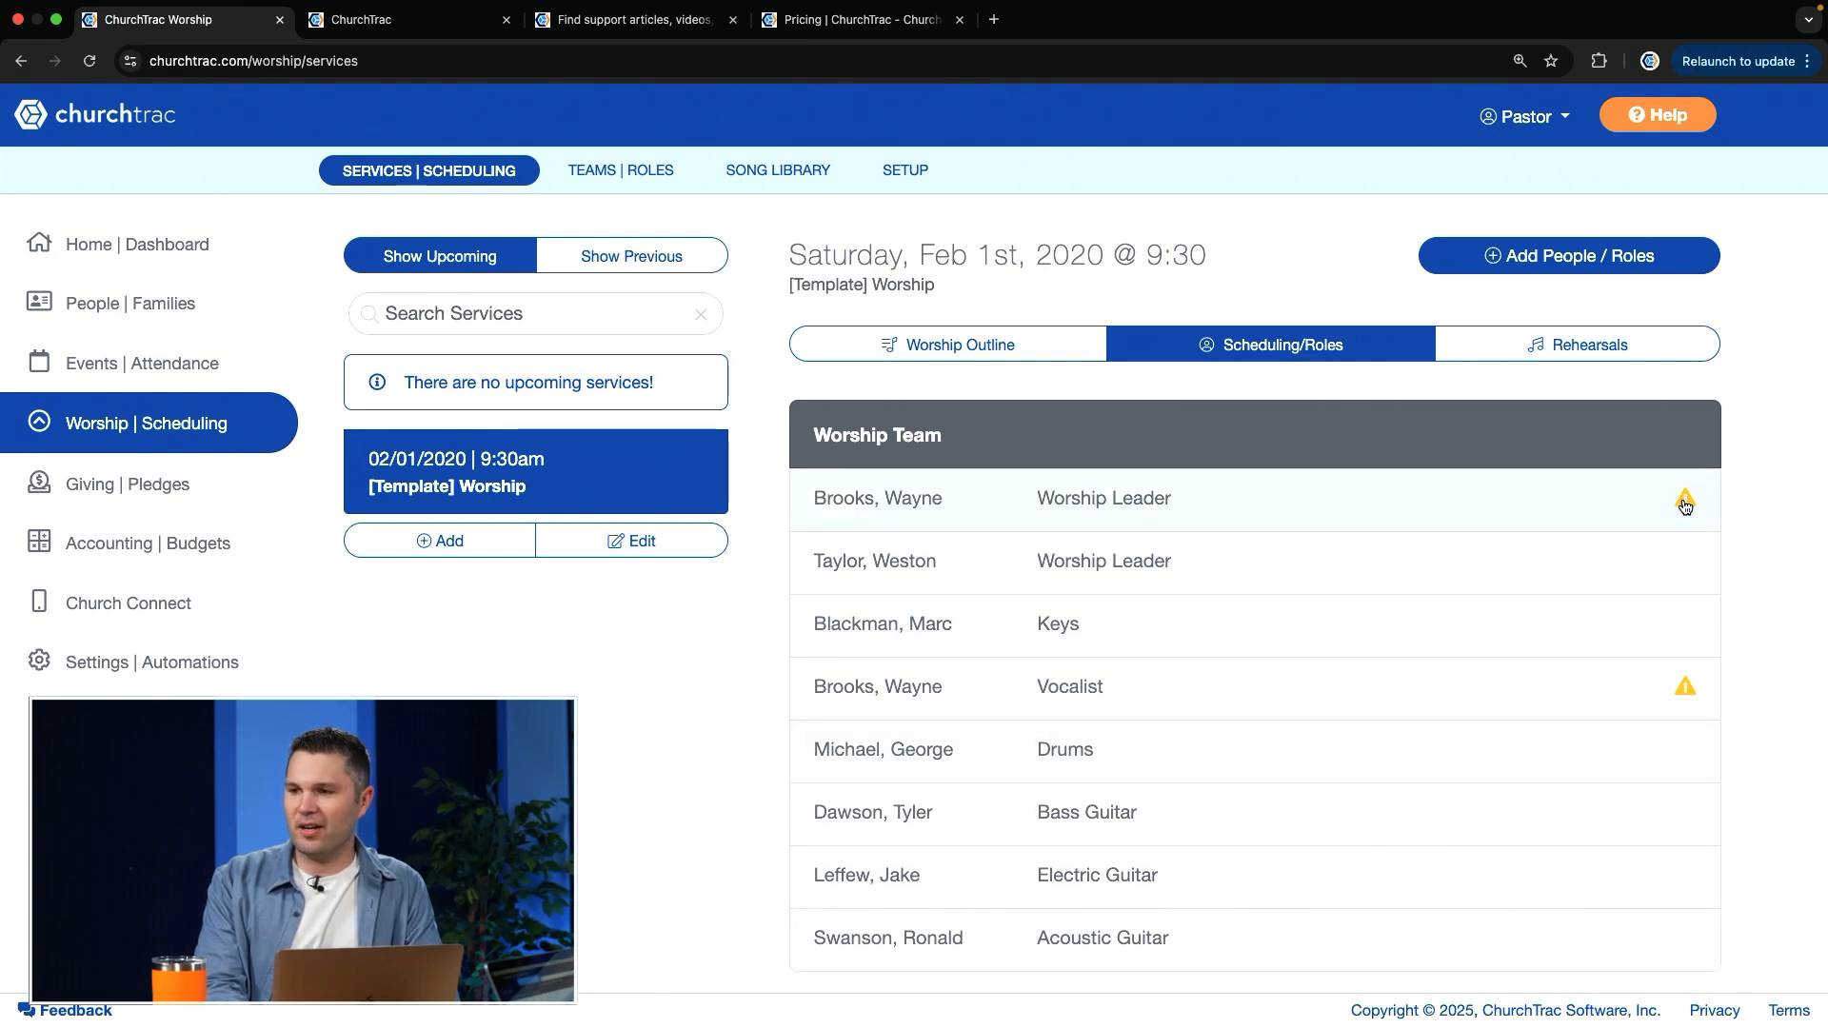
mouse_move(1684, 507)
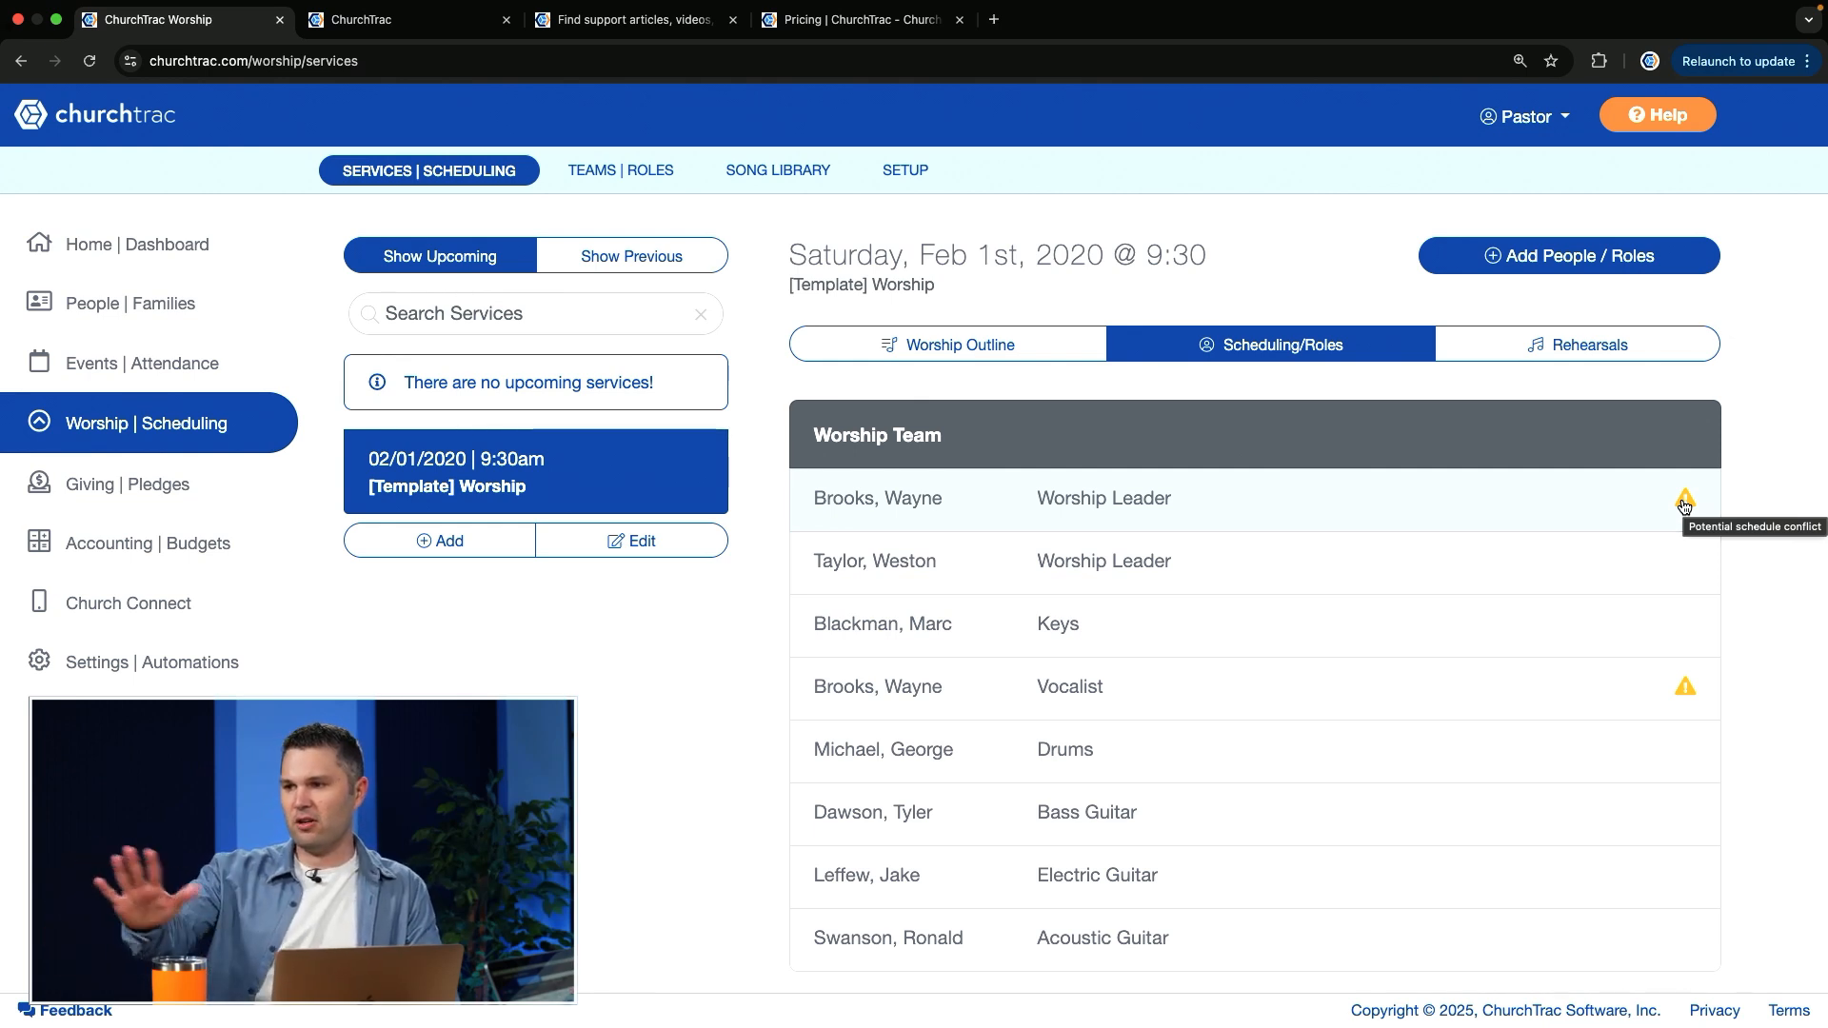
Step: Edit the [Template] Worship service and set it for use as a template
left_click(642, 543)
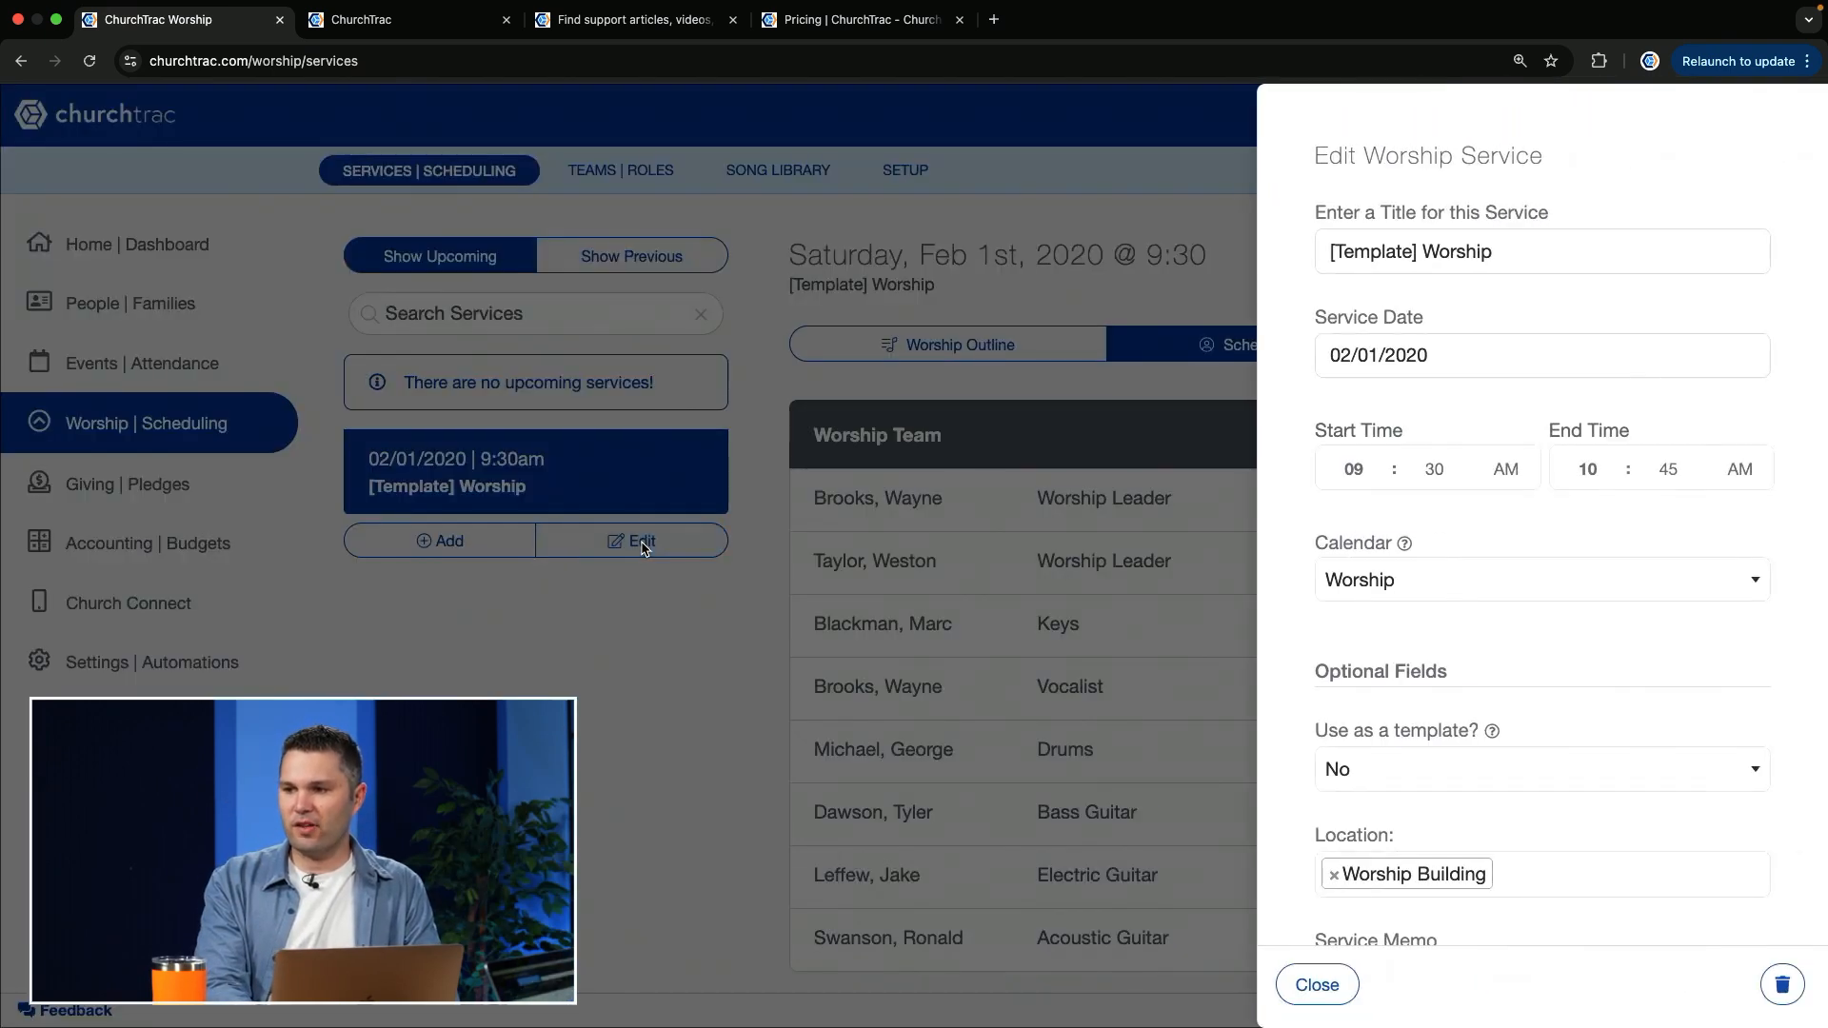
scroll(1487, 665, "down", 3)
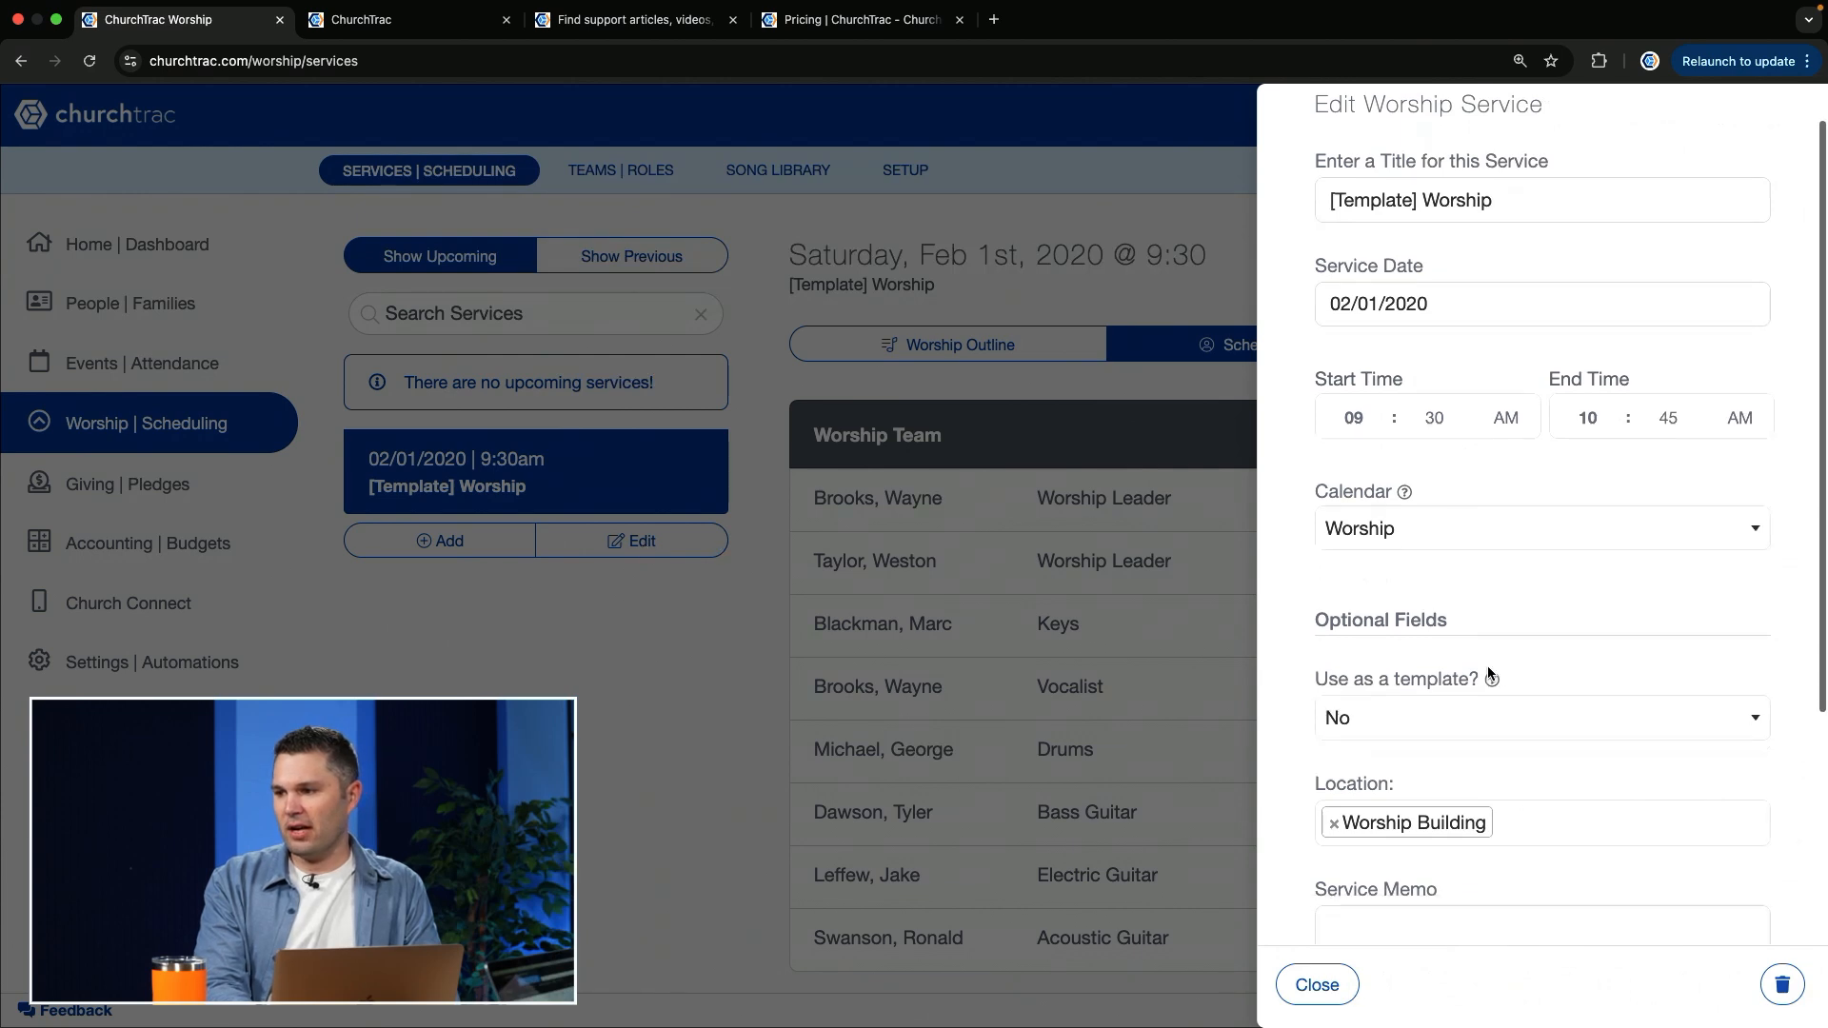
left_click(1399, 636)
left_click(1380, 671)
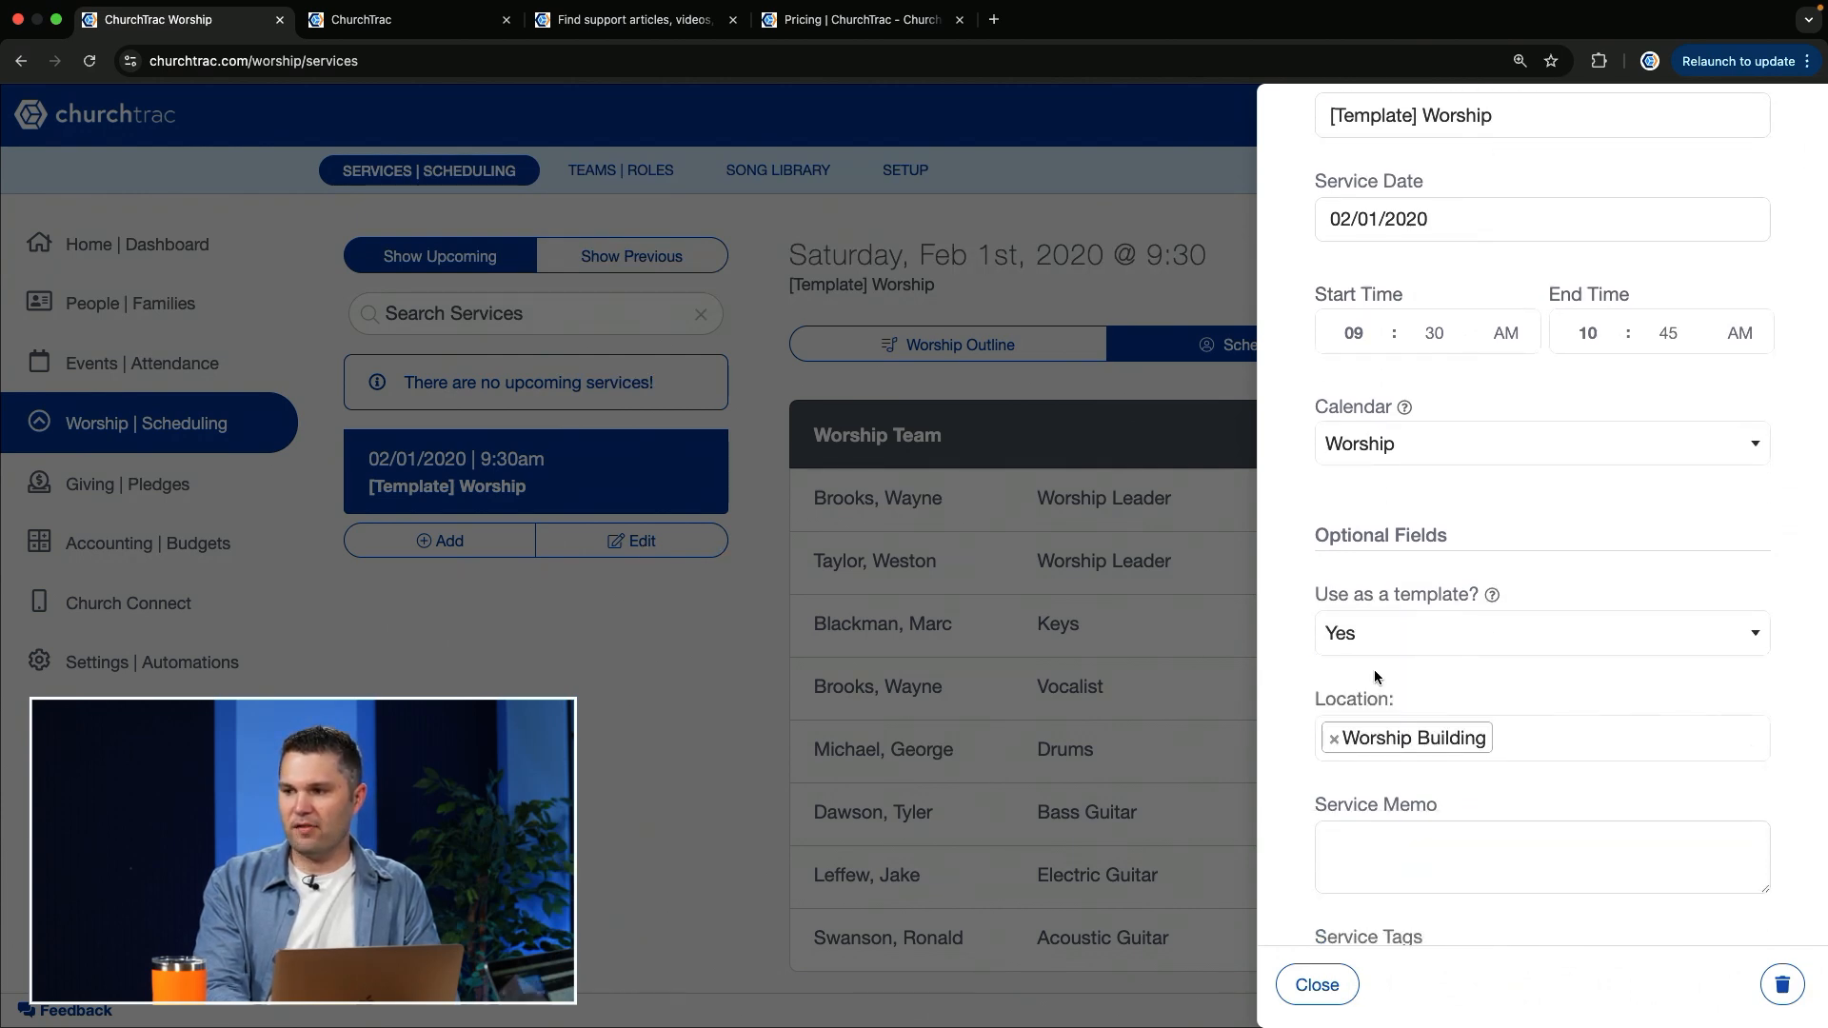
scroll(1562, 671, "up", 3)
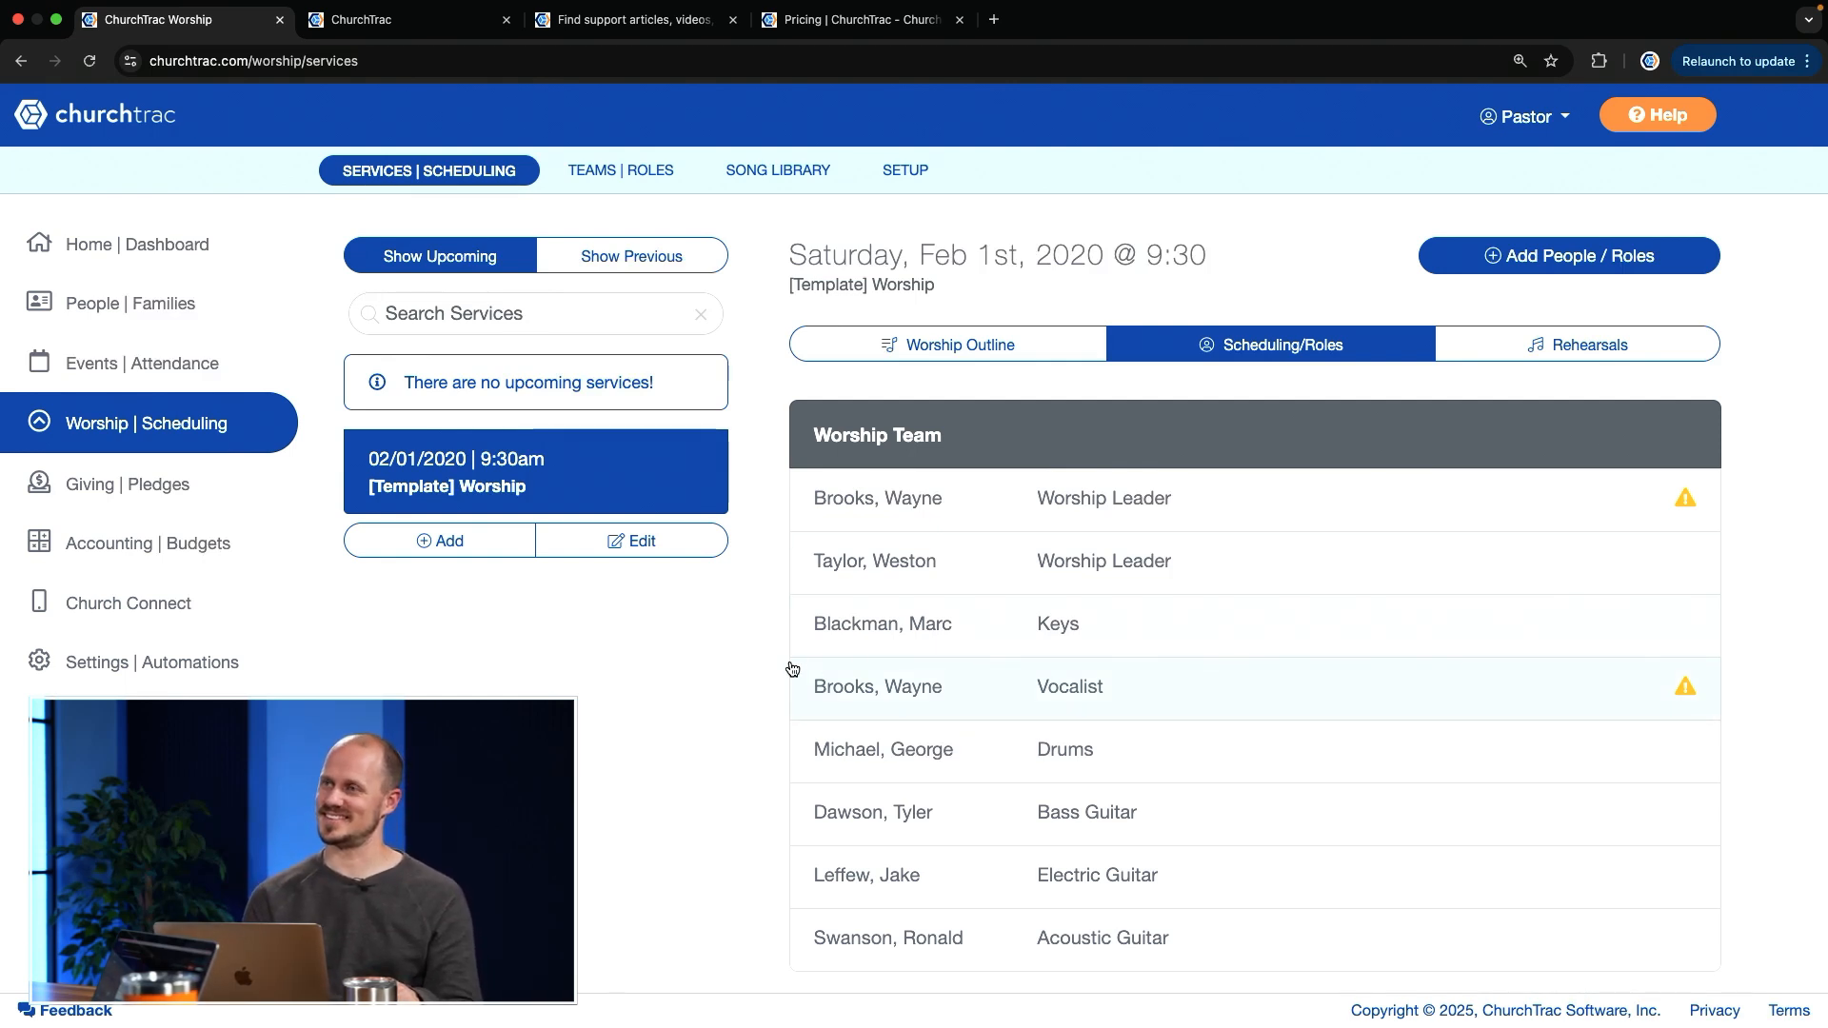
Step: Start a new worship service titled "Worship 1" and set its service date to 03/02/2025
left_click(425, 539)
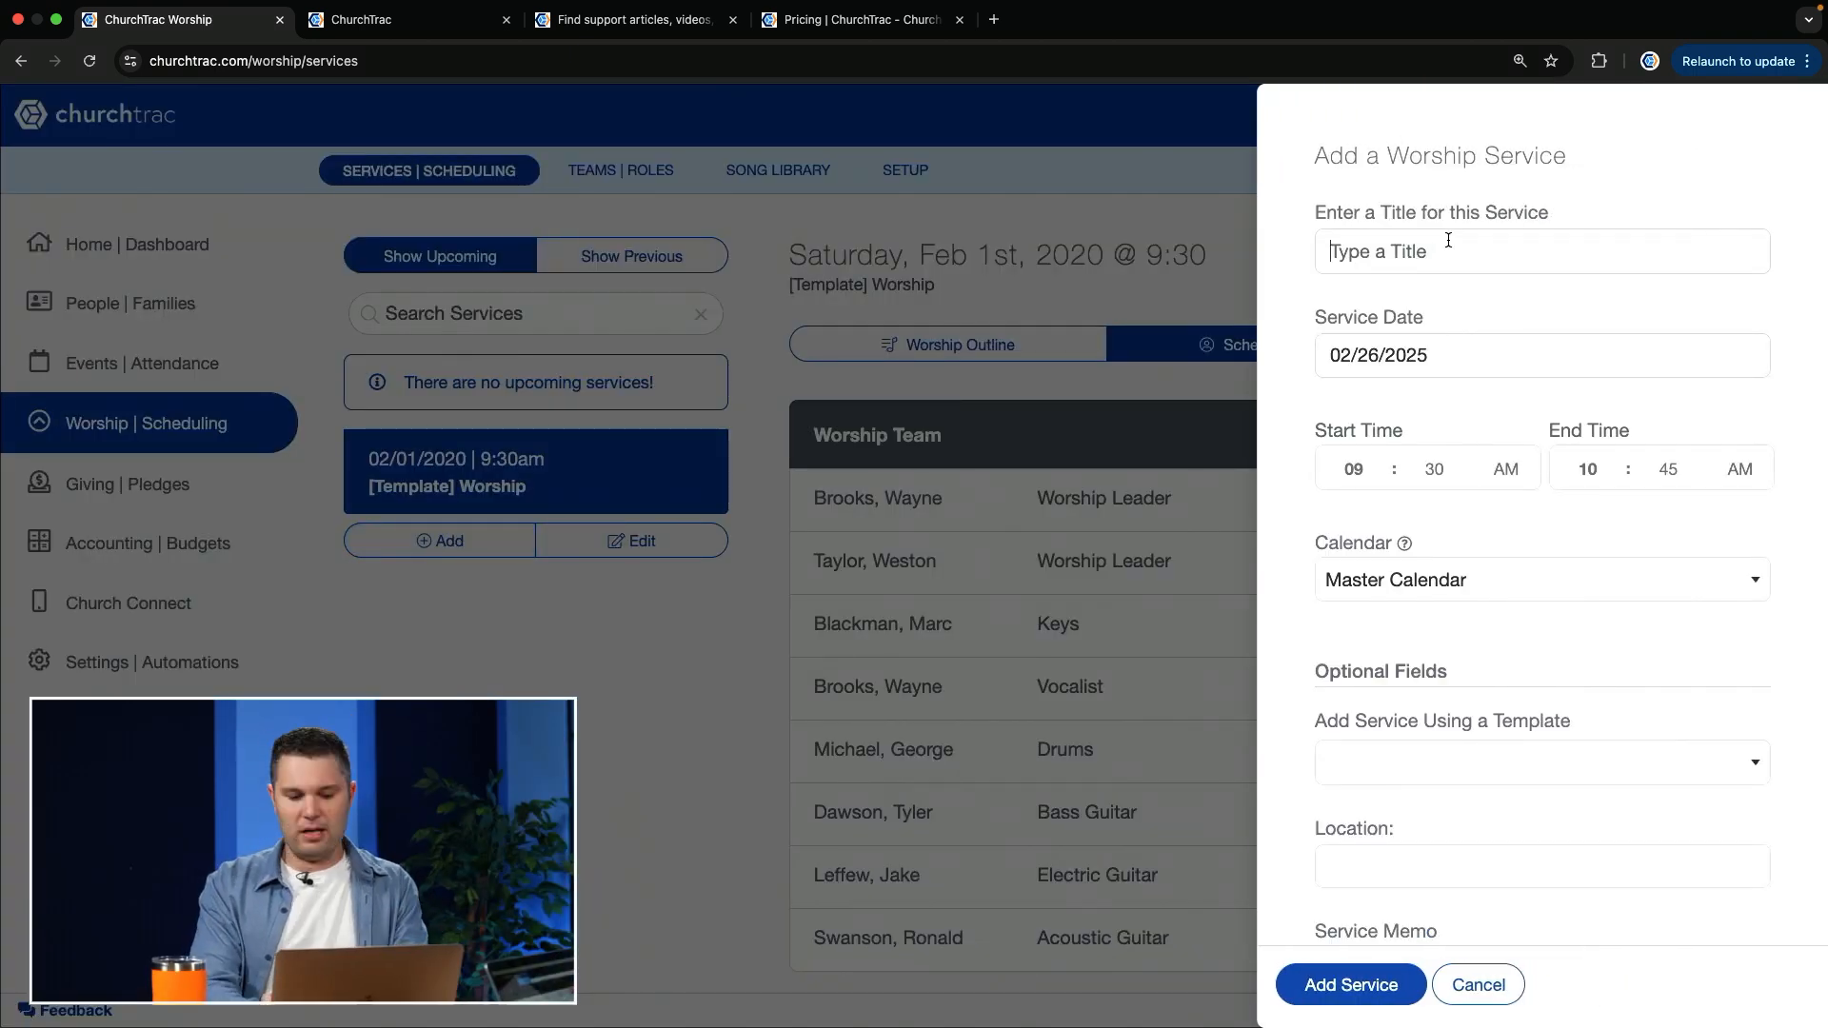
left_click(1448, 240)
type("Worship 1")
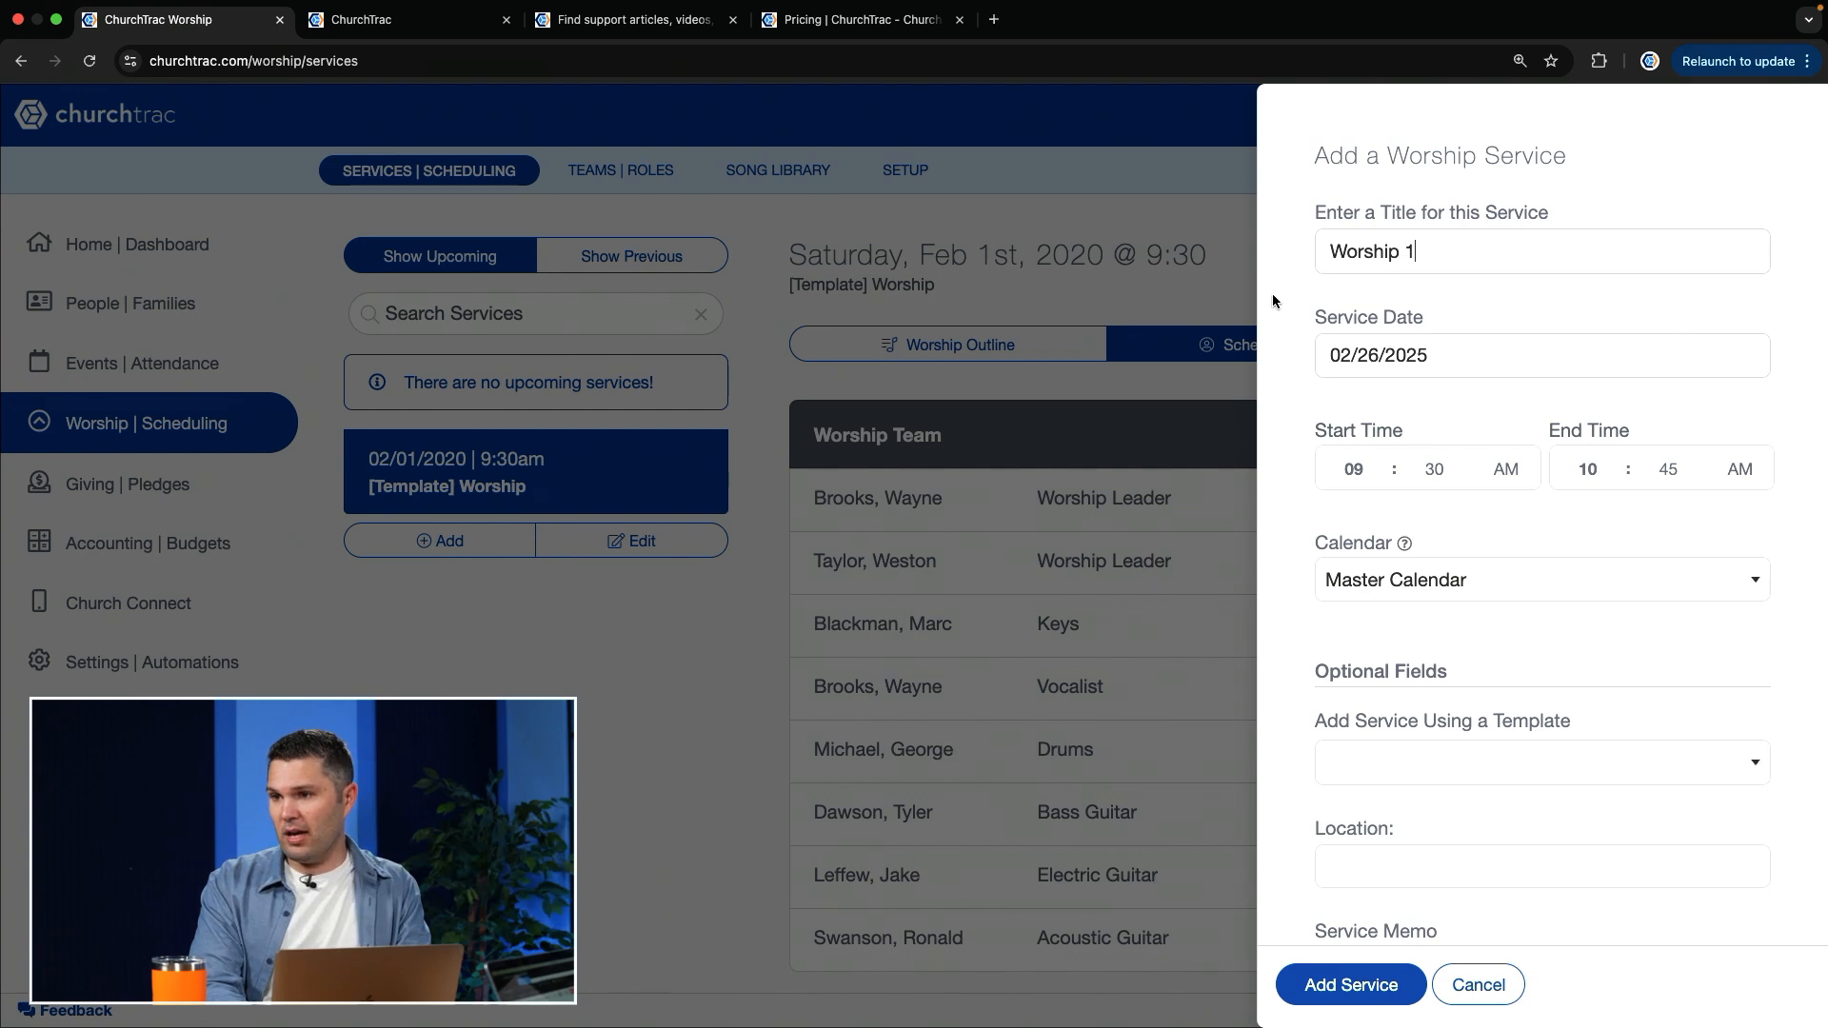
left_click(1368, 371)
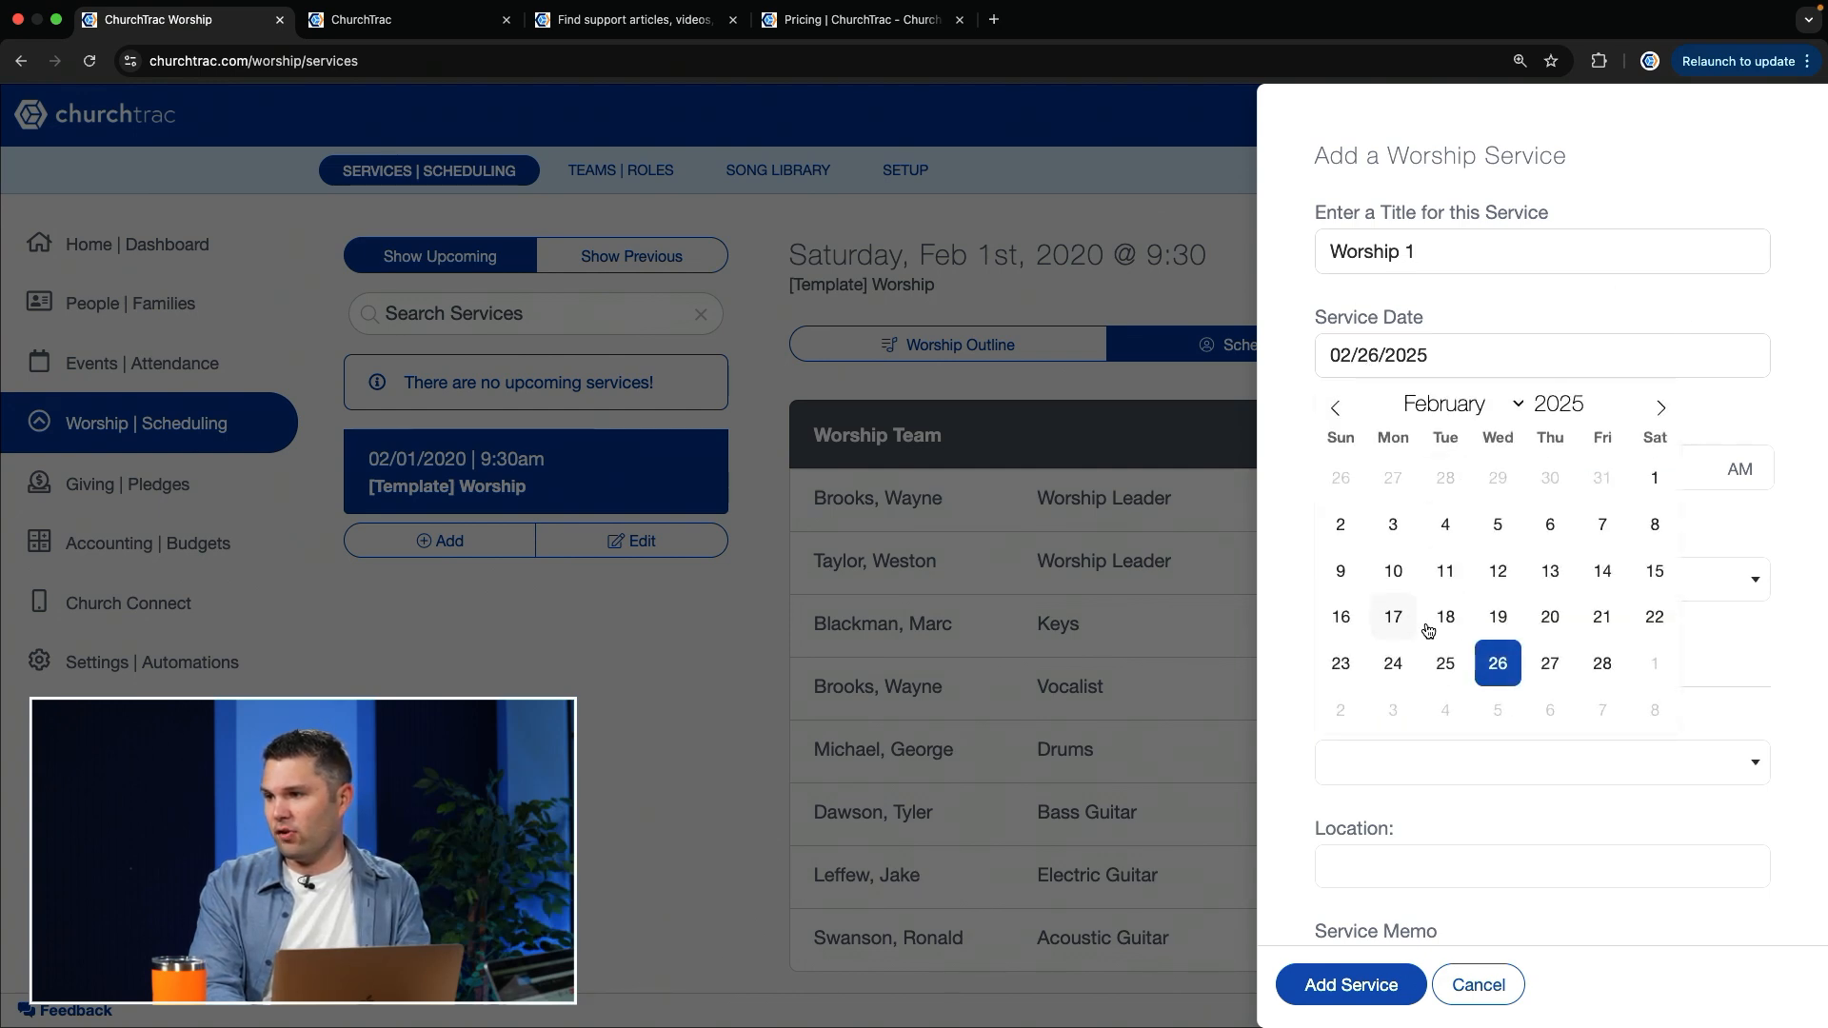
left_click(1664, 411)
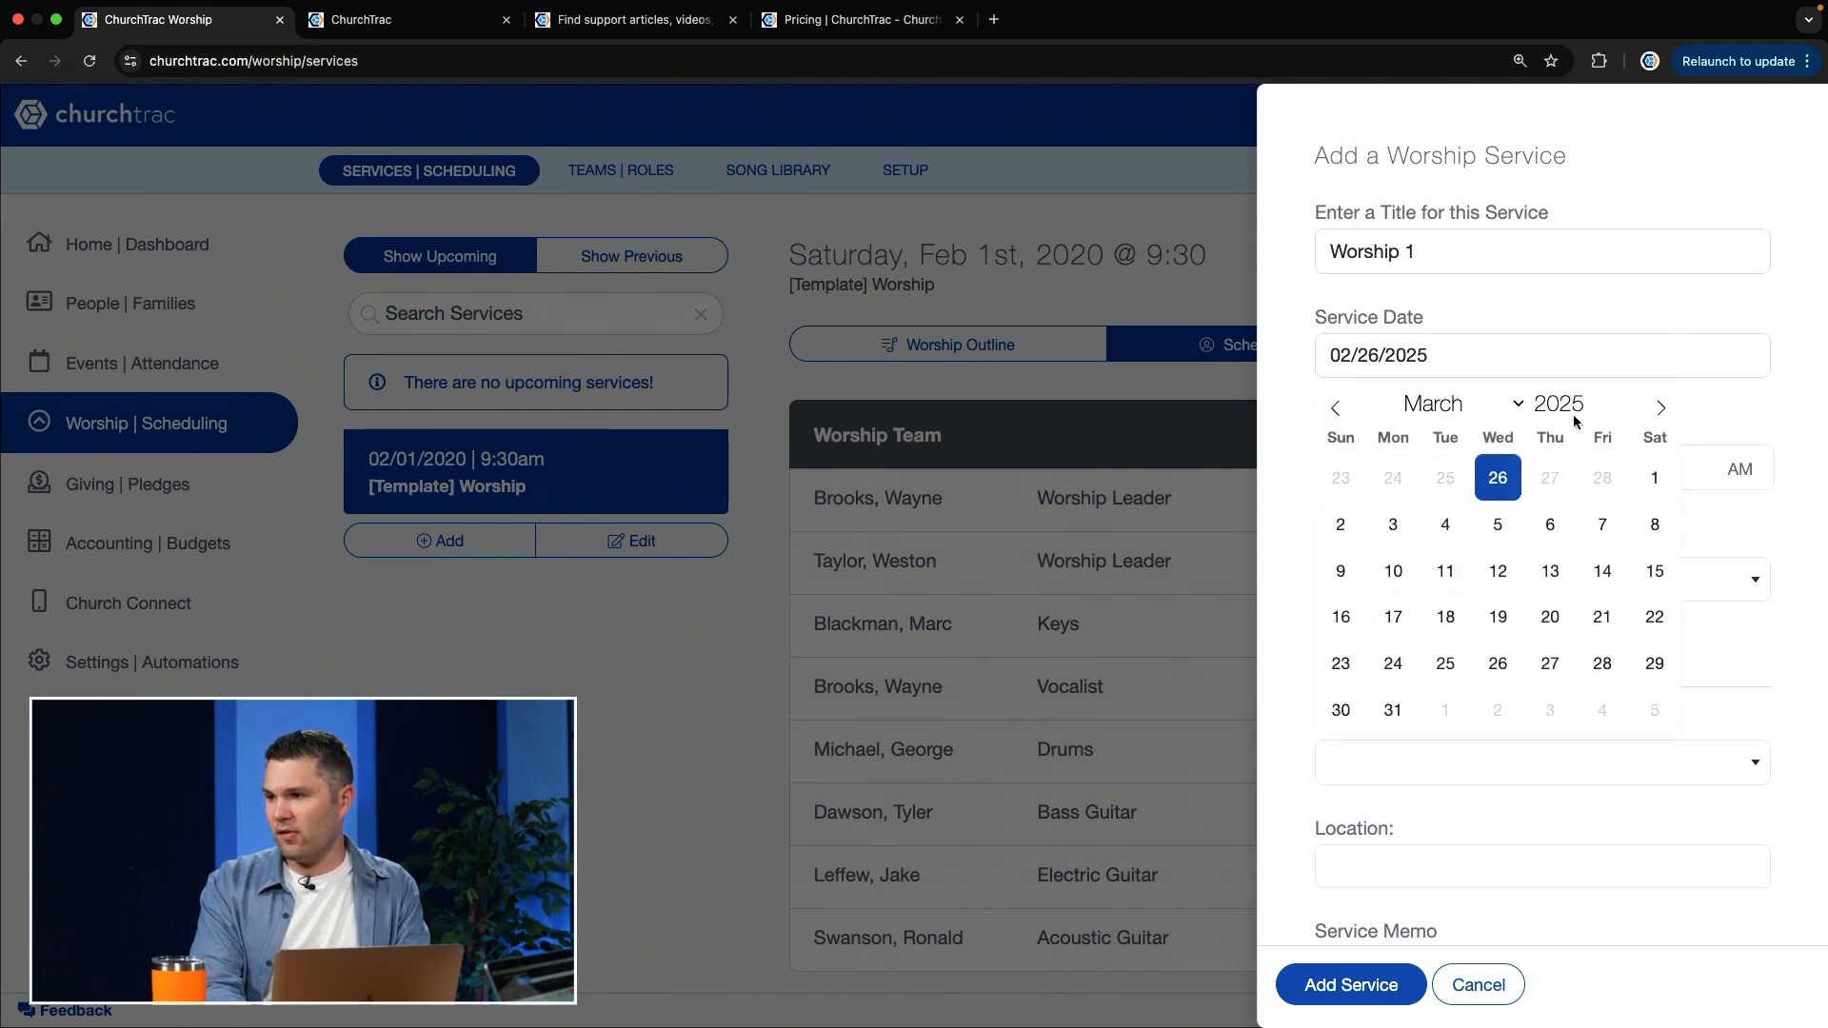
left_click(1342, 526)
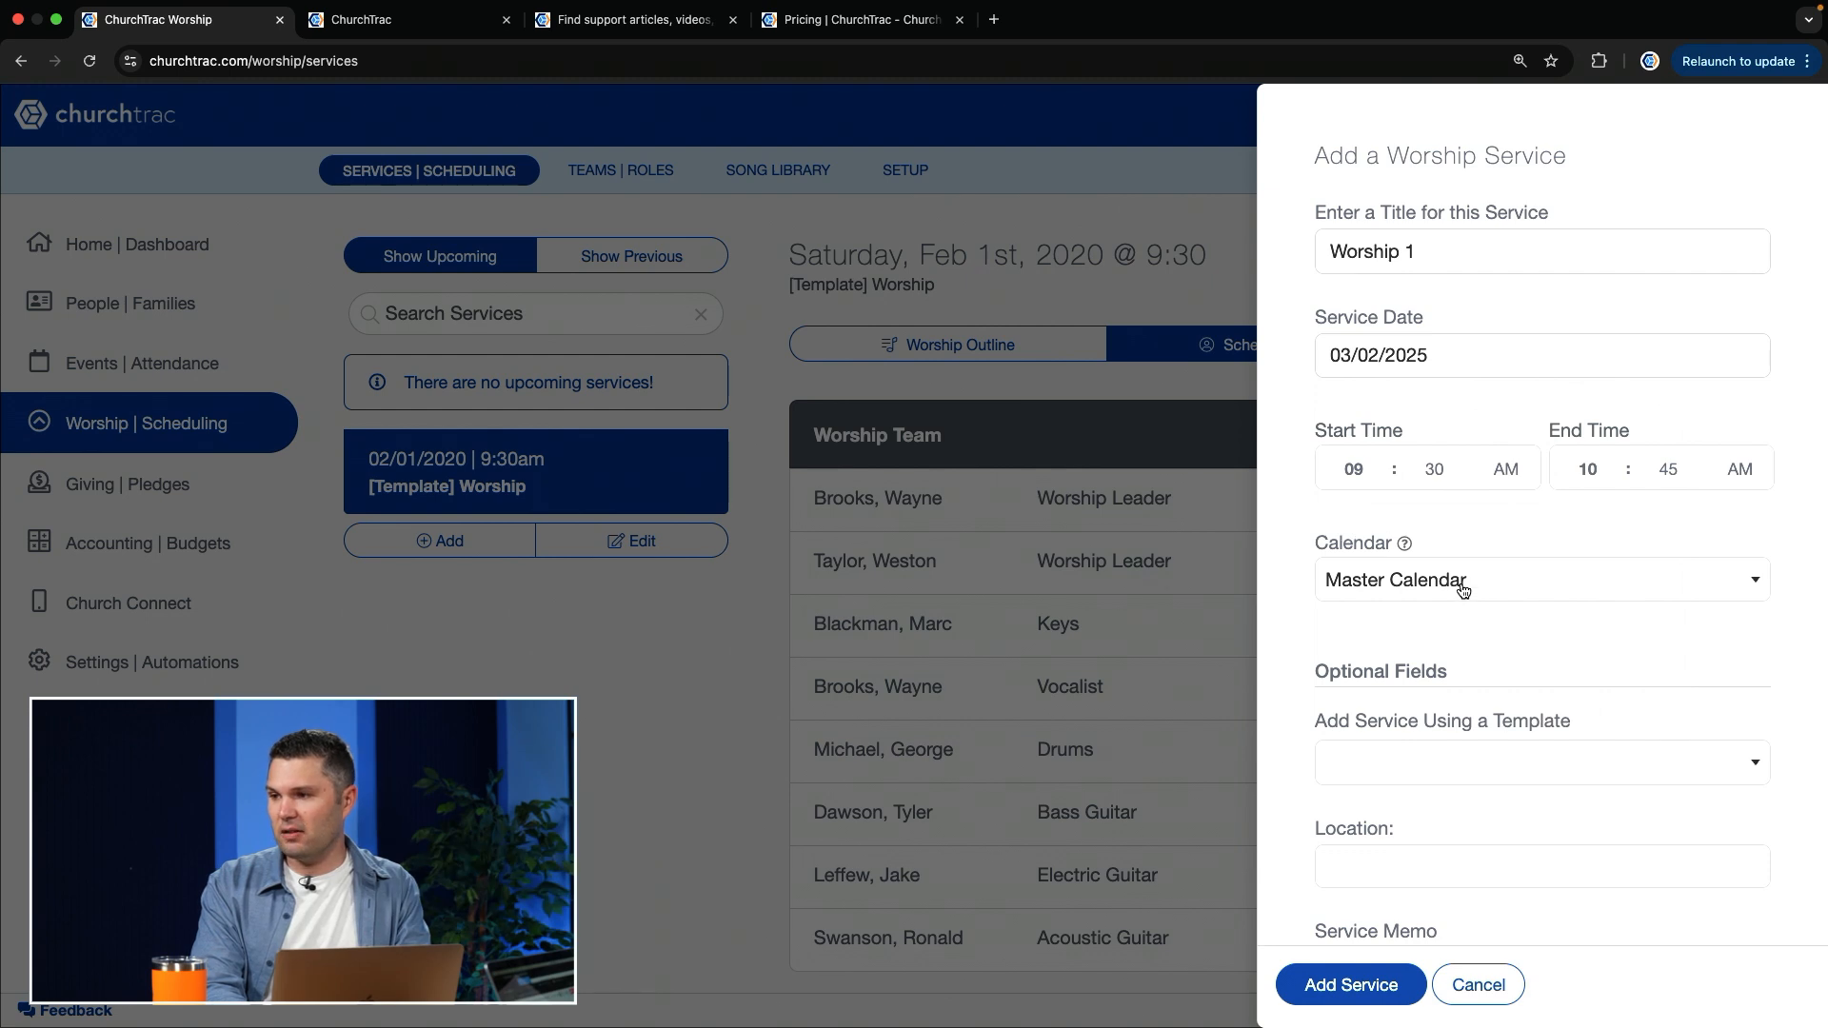
Step: Base the new service on [Template] Worship A, using placeholders instead of the template's songs
left_click(1396, 773)
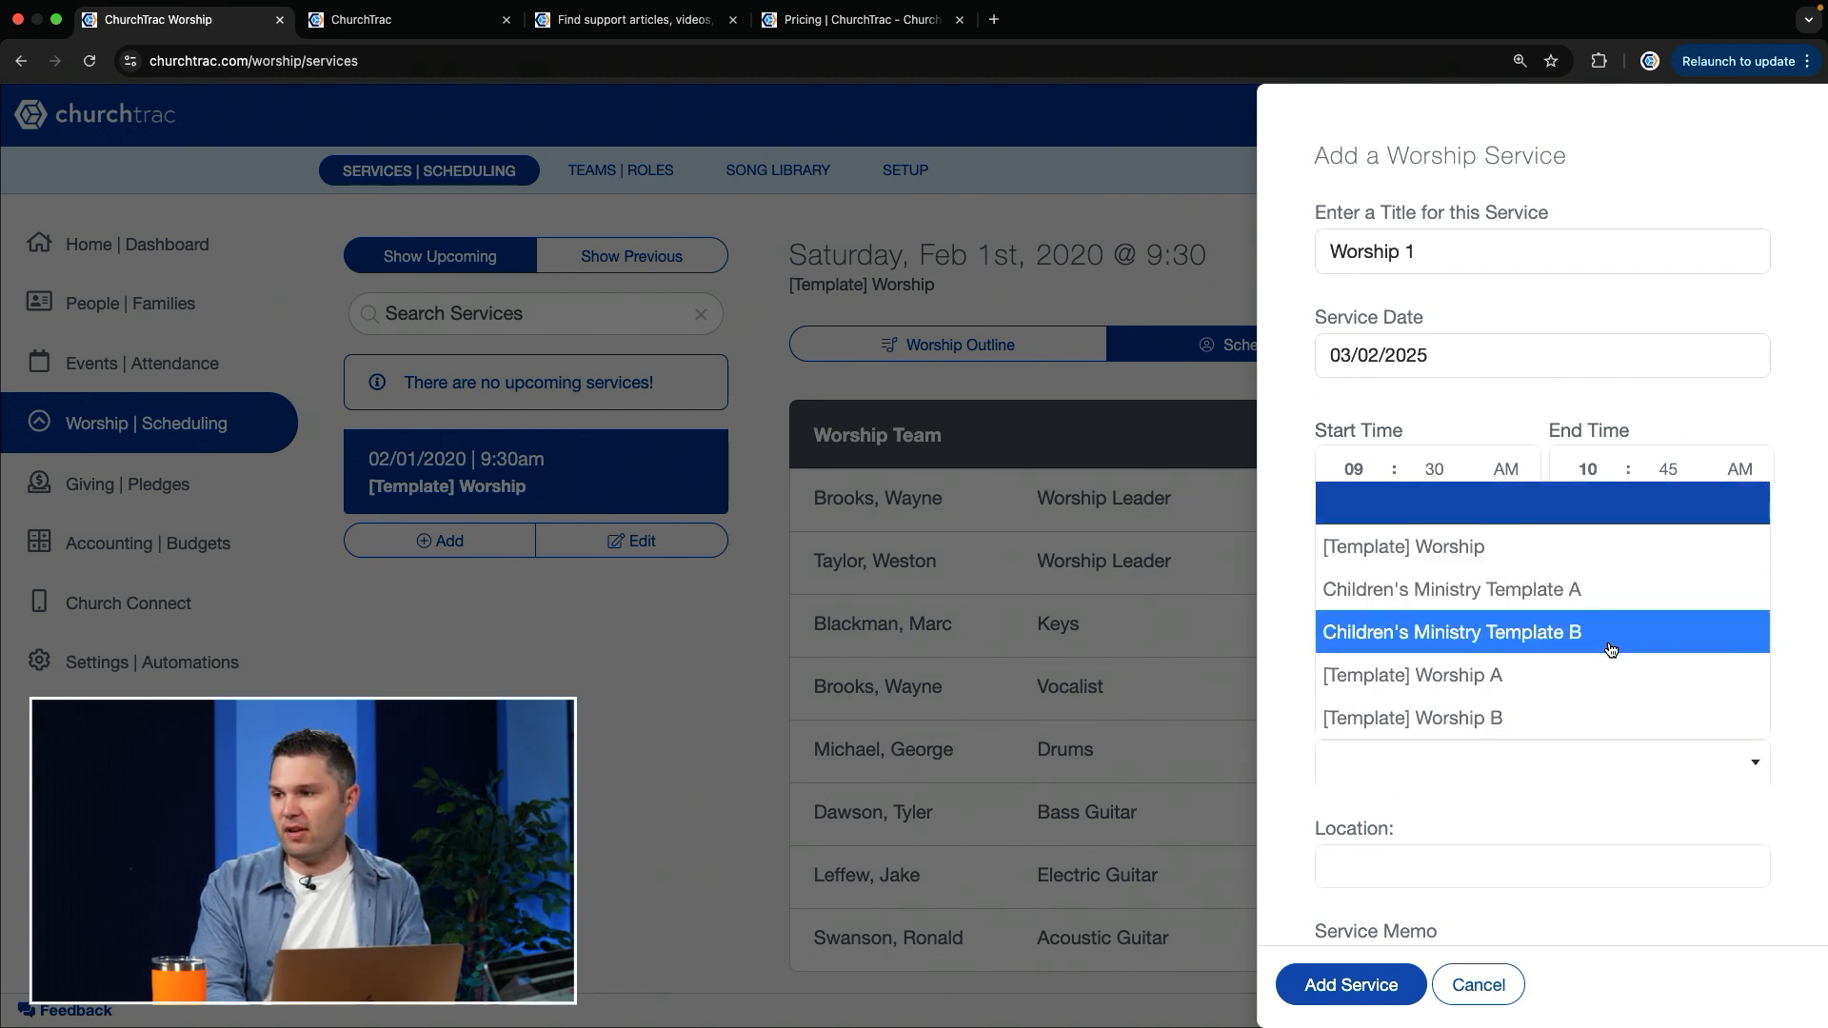
left_click(1472, 678)
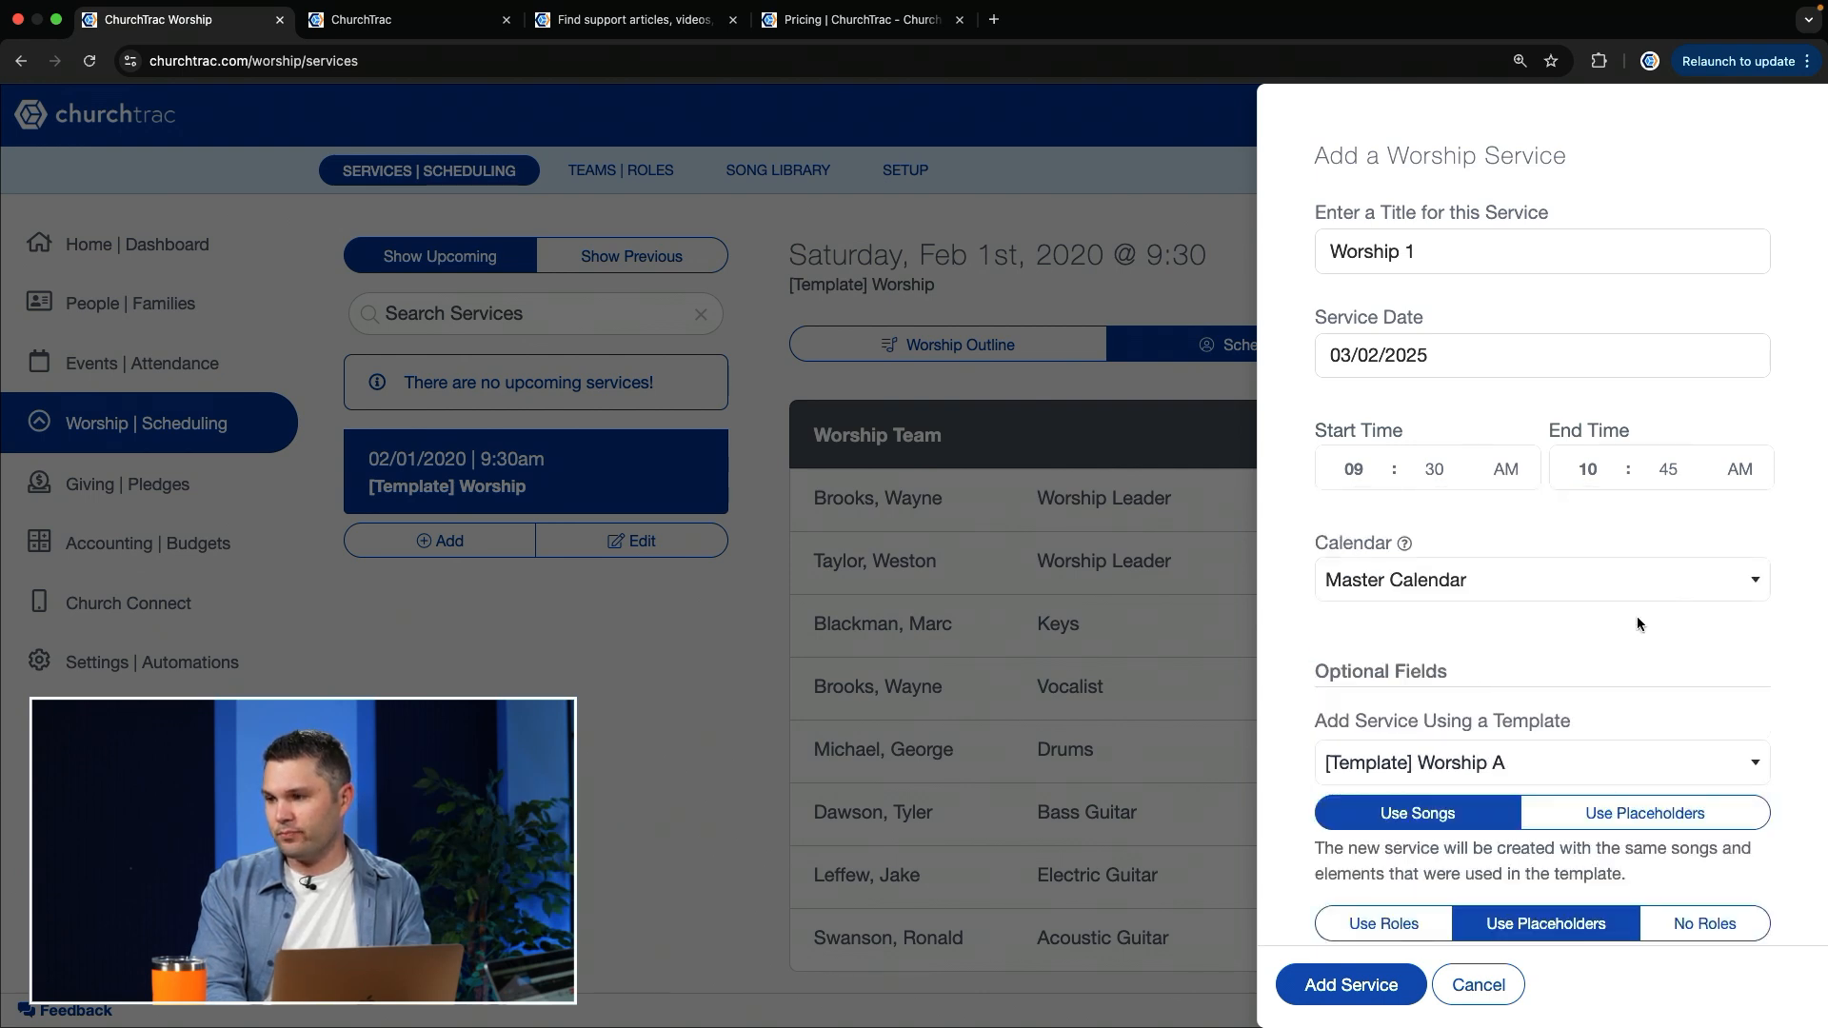
scroll(1637, 623, "down", 3)
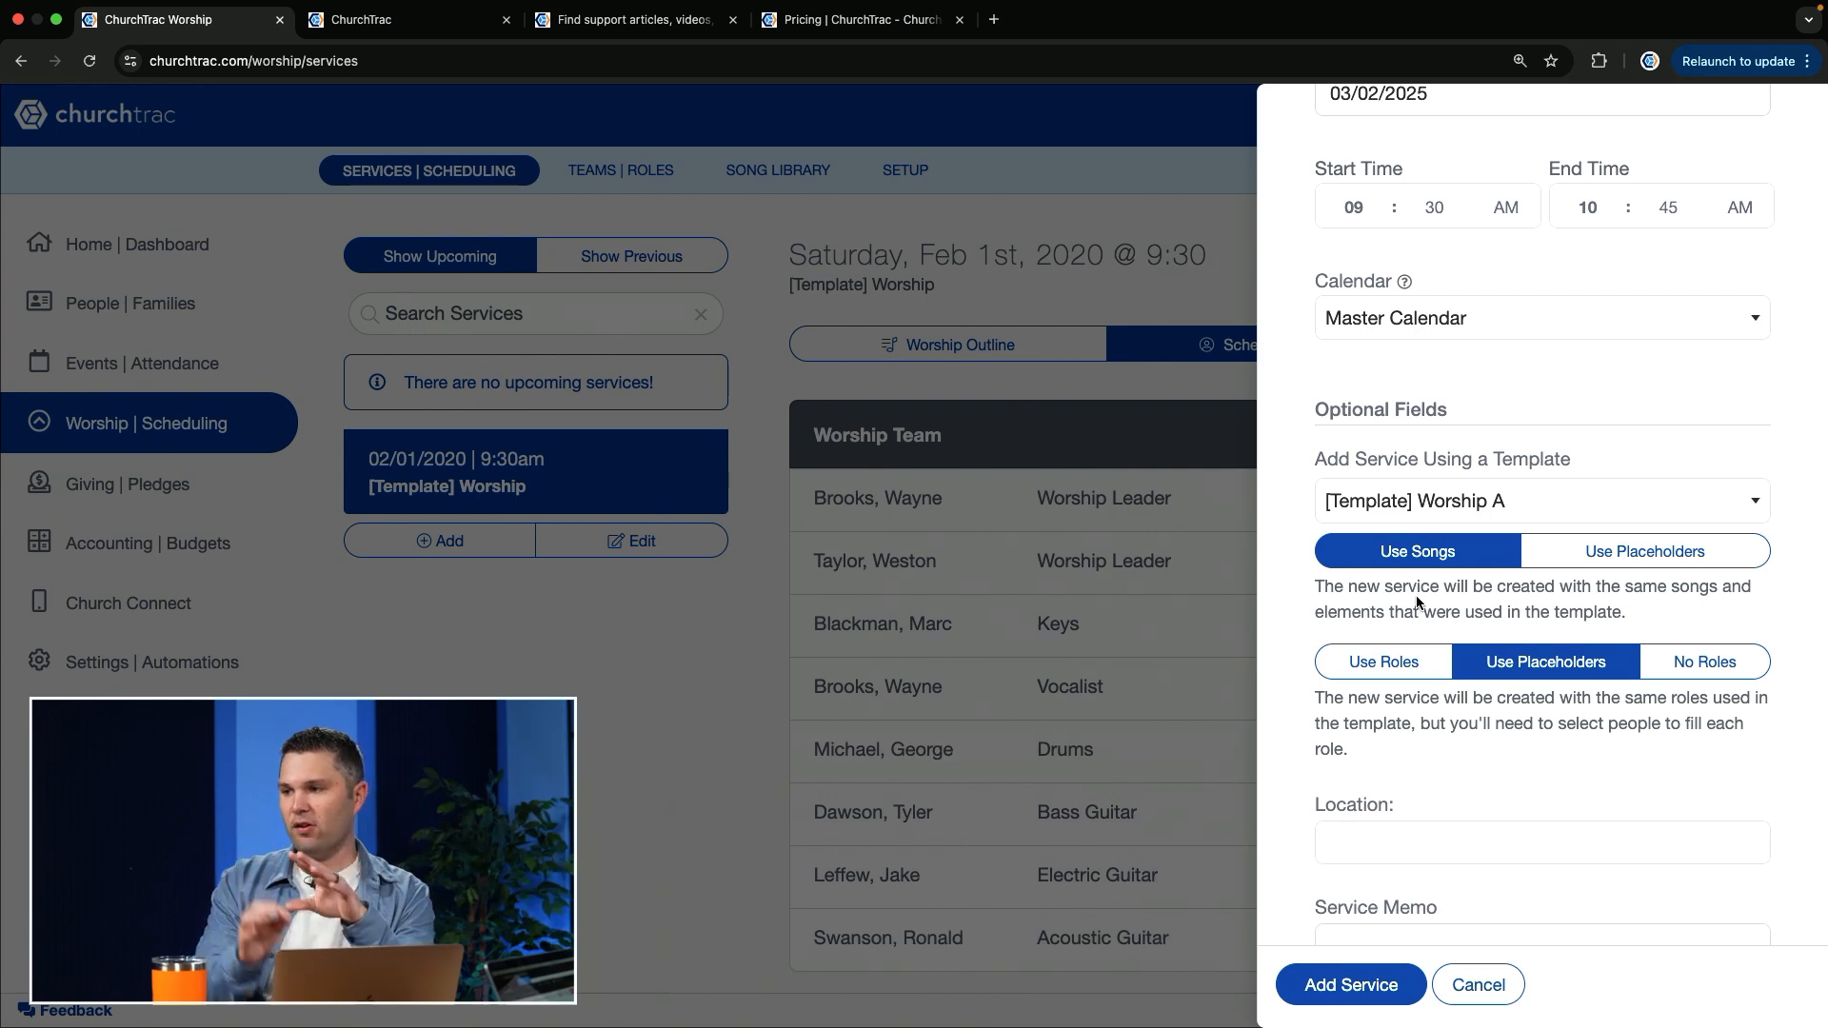
left_click(1691, 549)
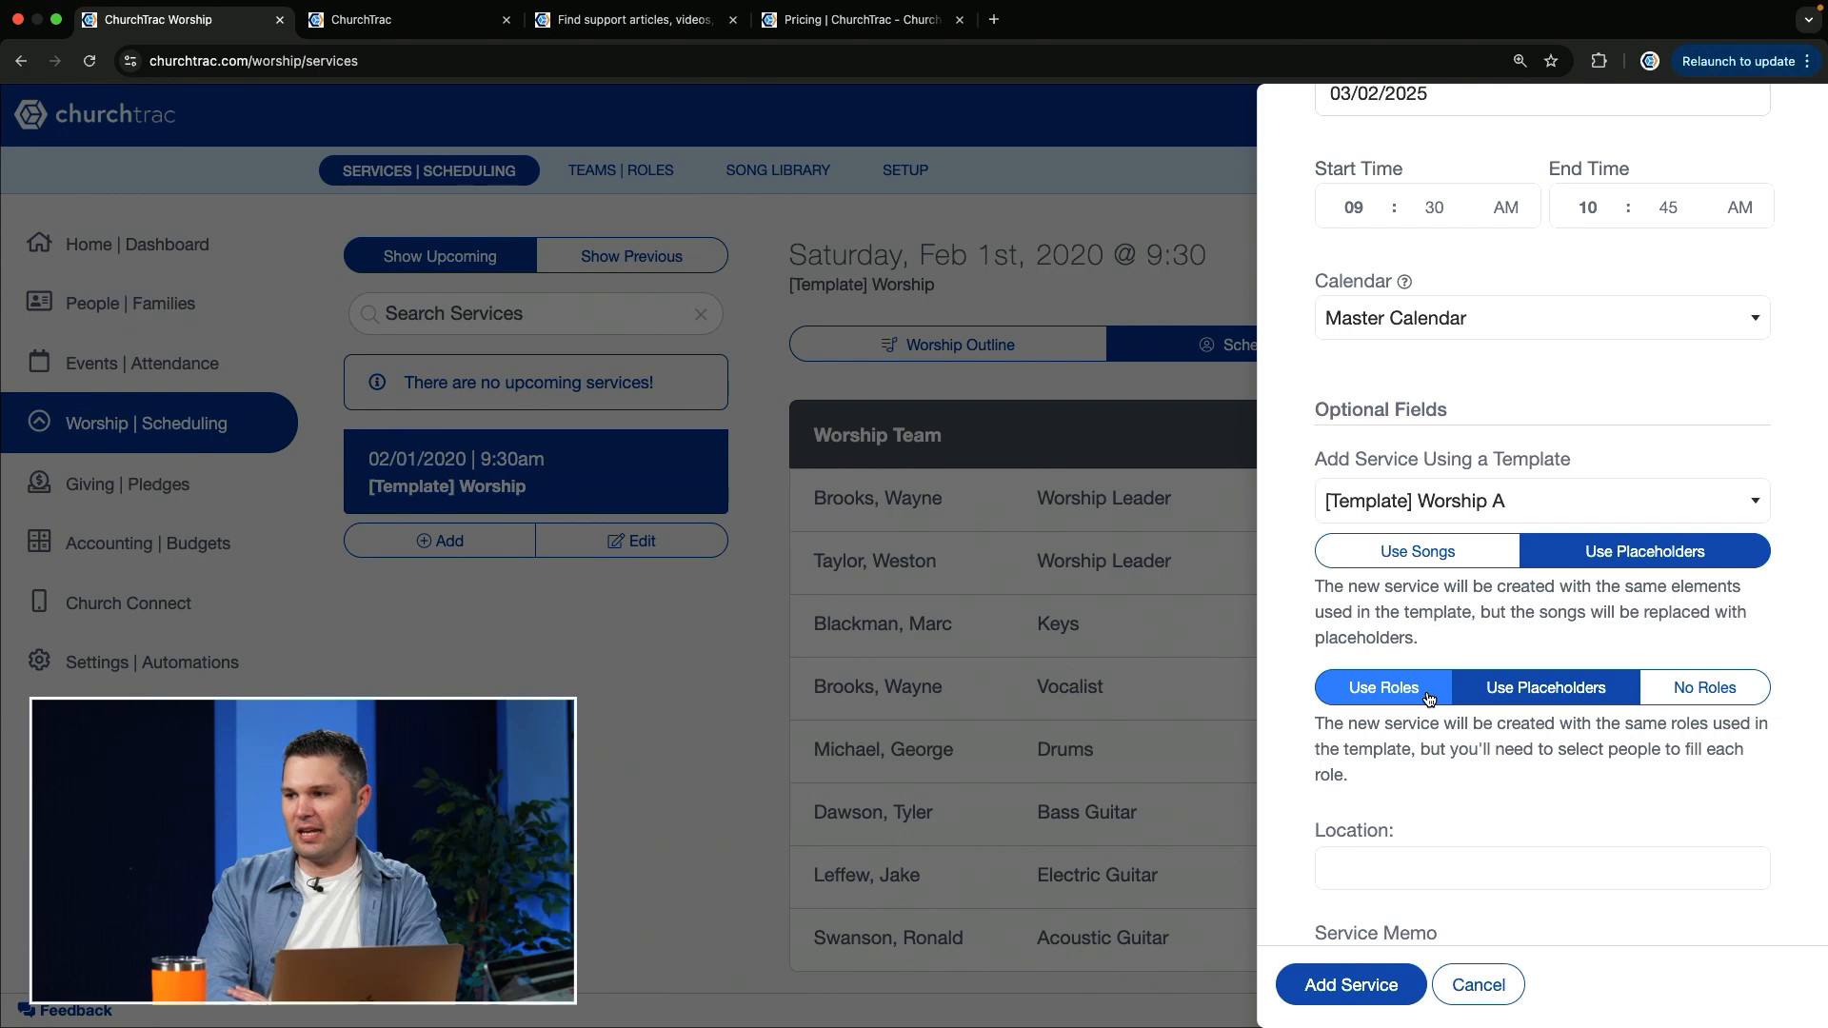
Step: Try the Use Roles and Use Placeholders options for the template's roles, and settle on Use Roles
left_click(1386, 700)
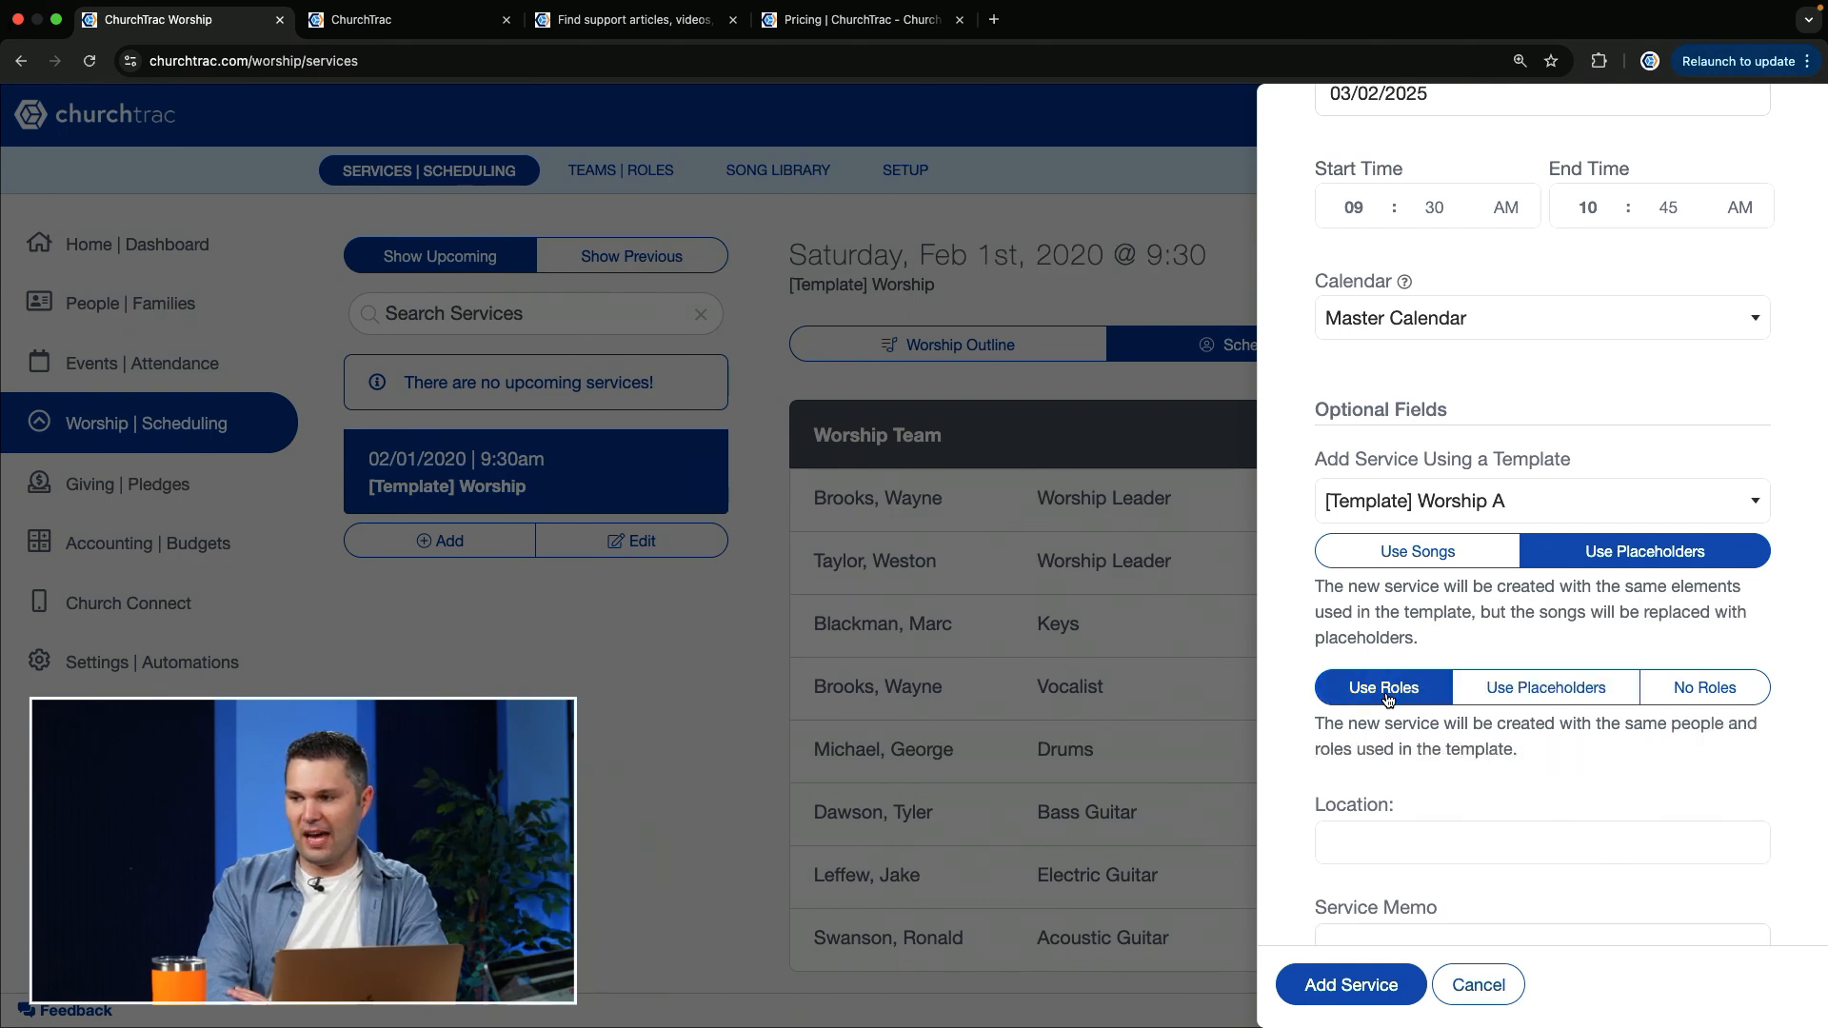
left_click(1542, 690)
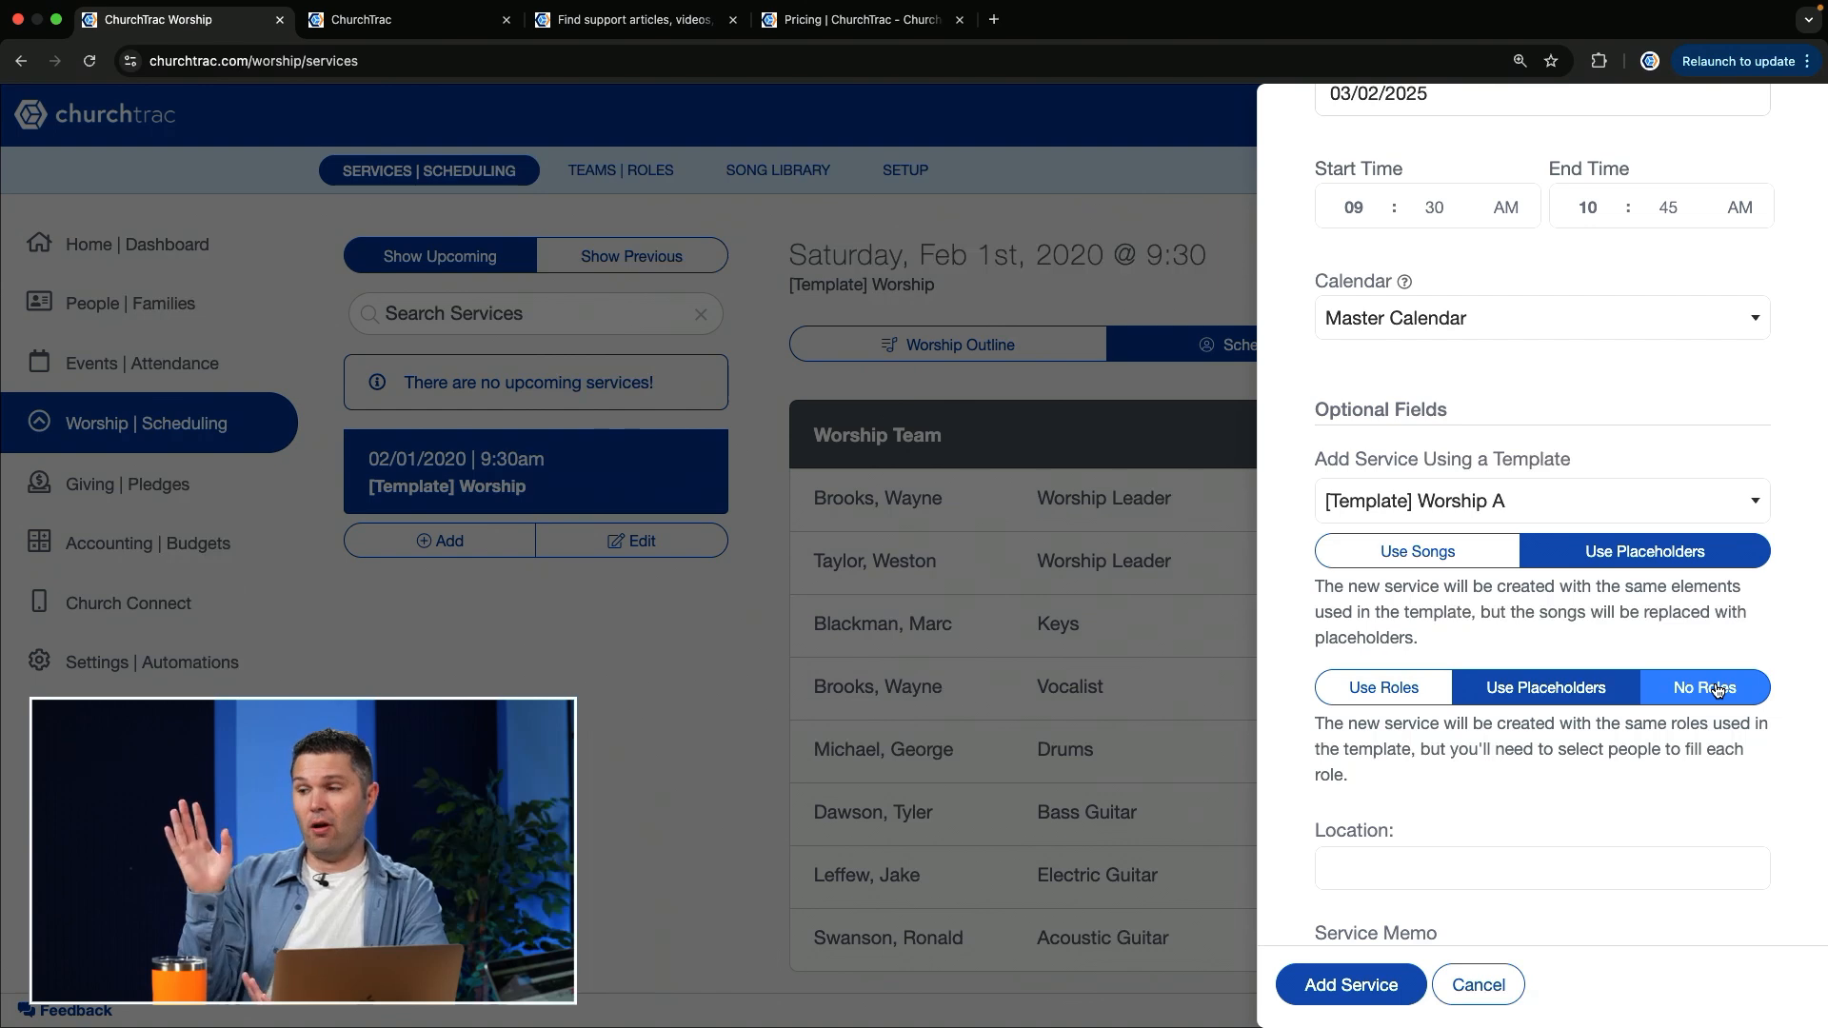
left_click(1374, 700)
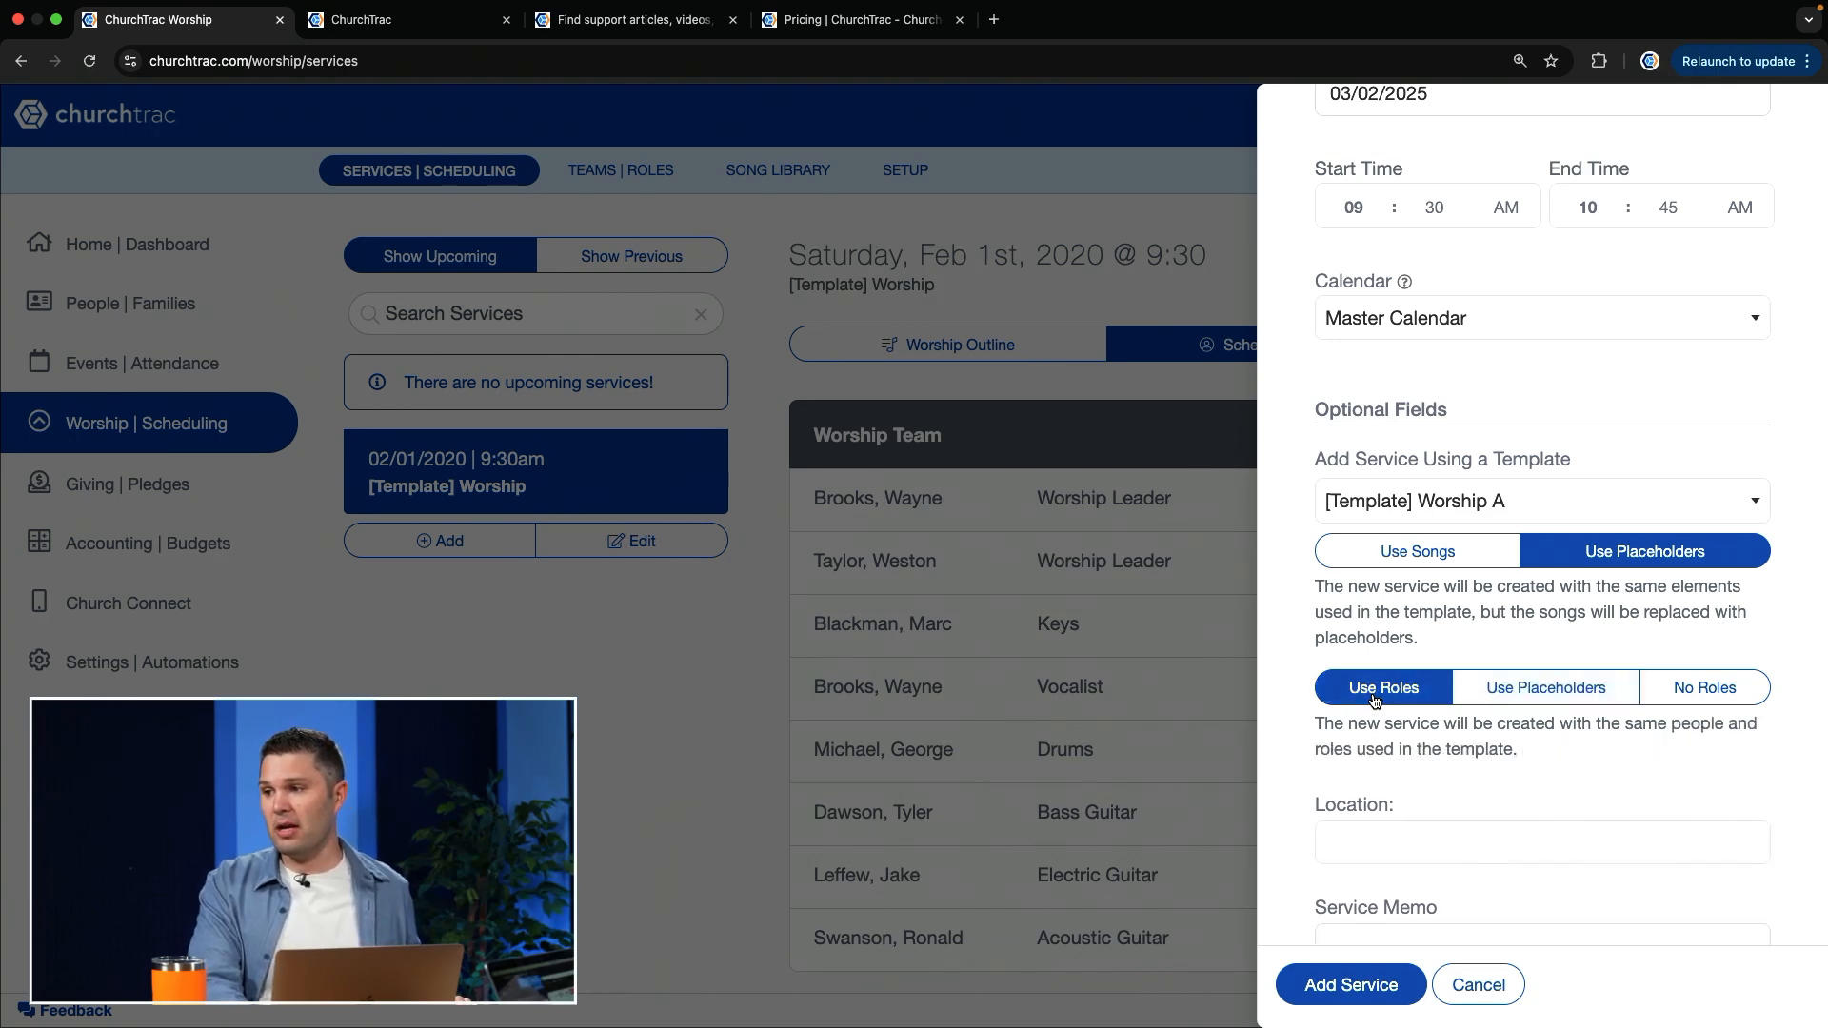
Step: Set the new service's location to Worship Building and add the service
scroll(1444, 848, "down", 4)
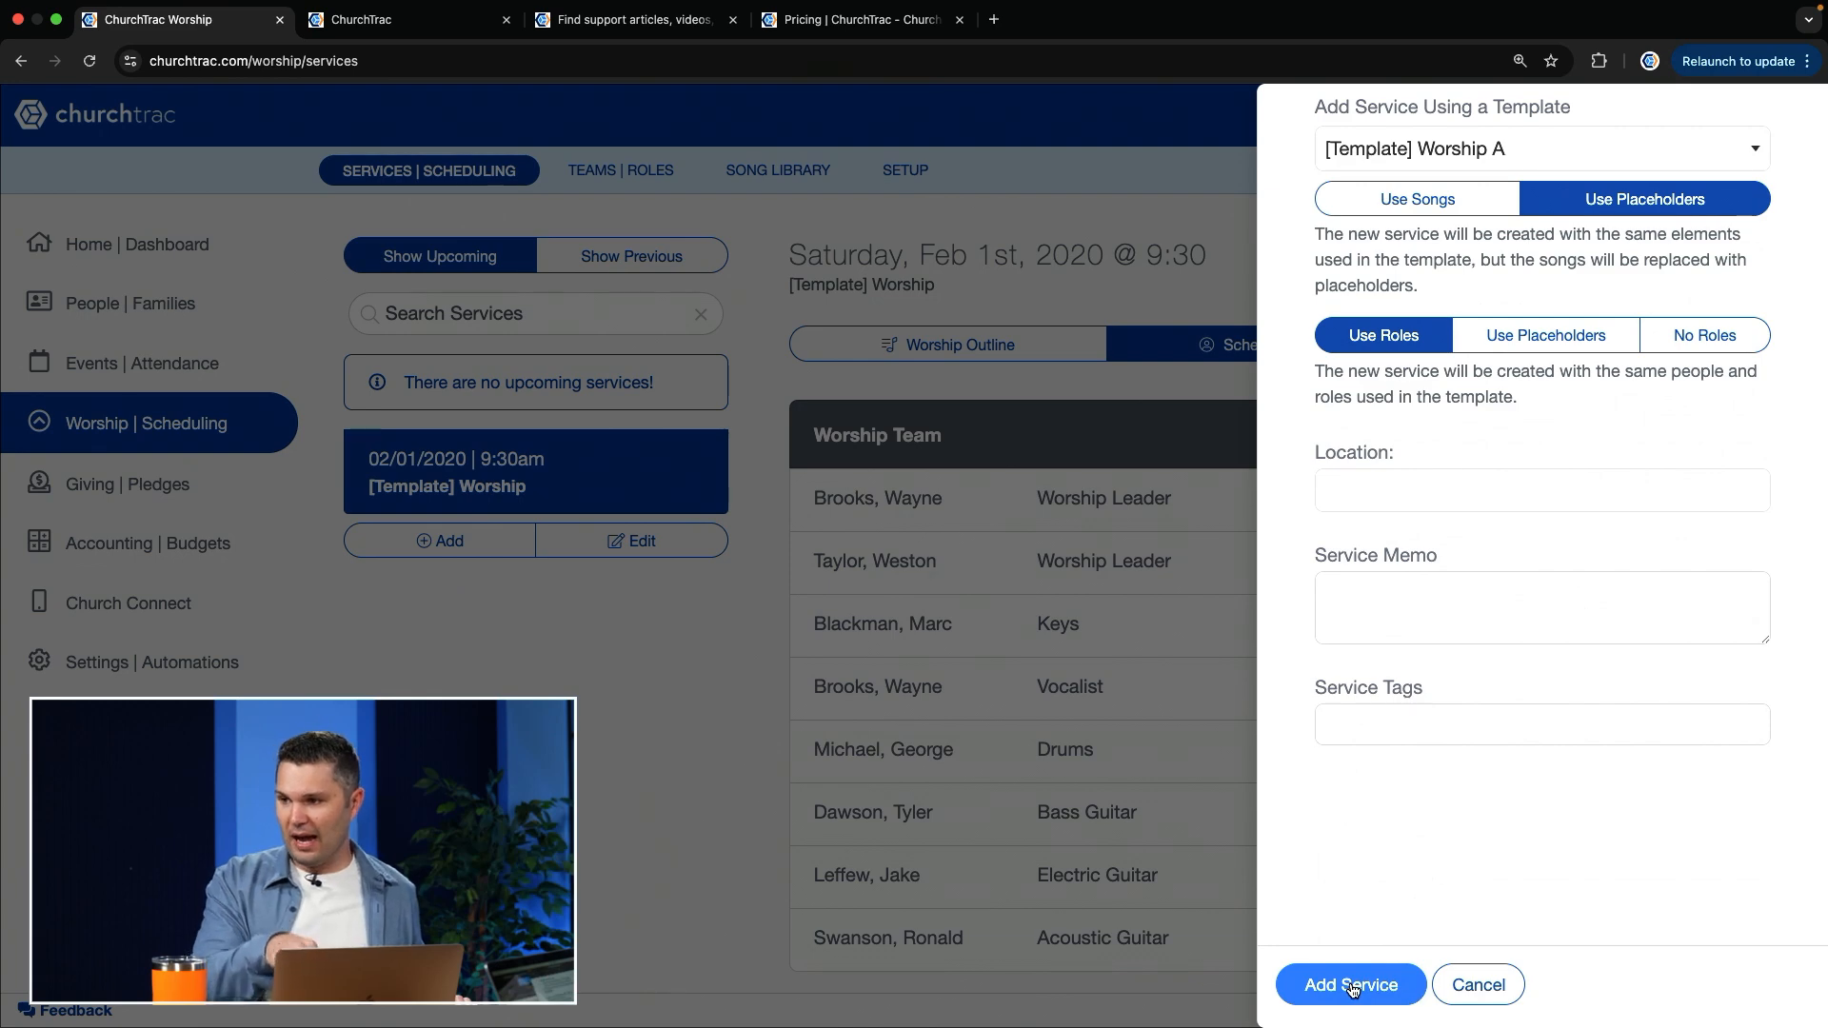
left_click(1386, 473)
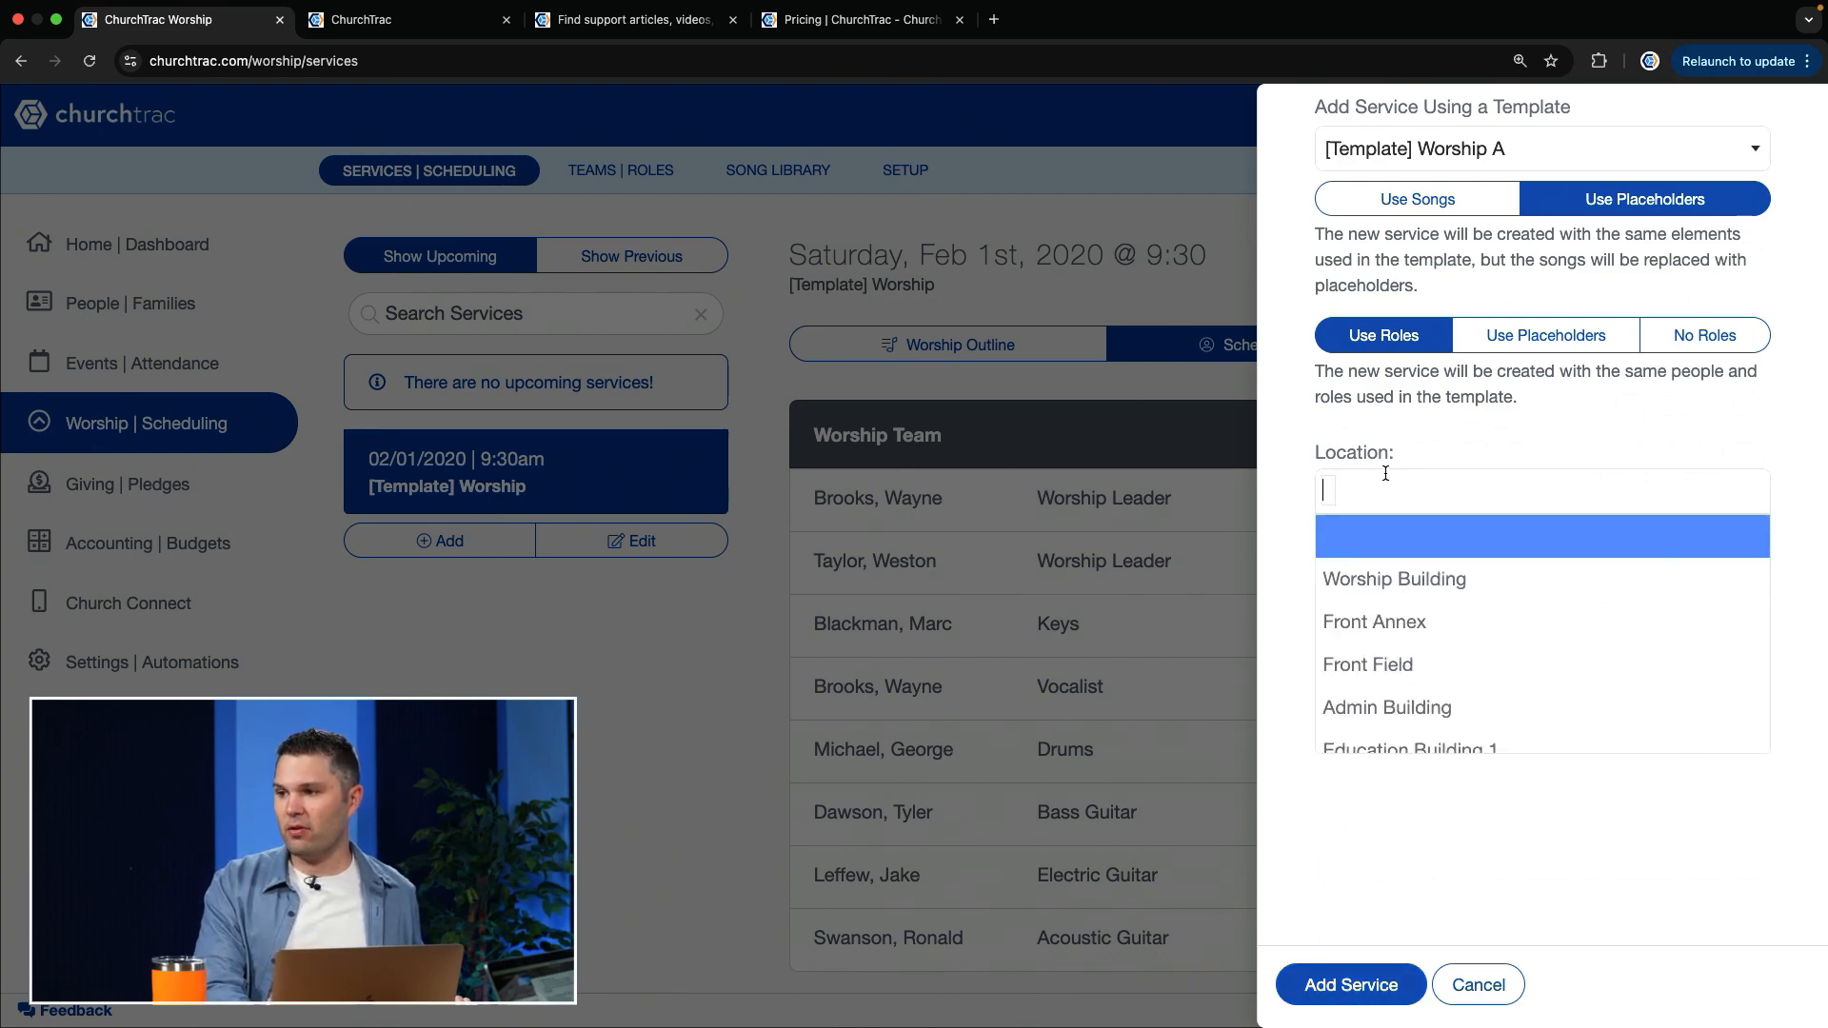
left_click(1387, 576)
left_click(1396, 984)
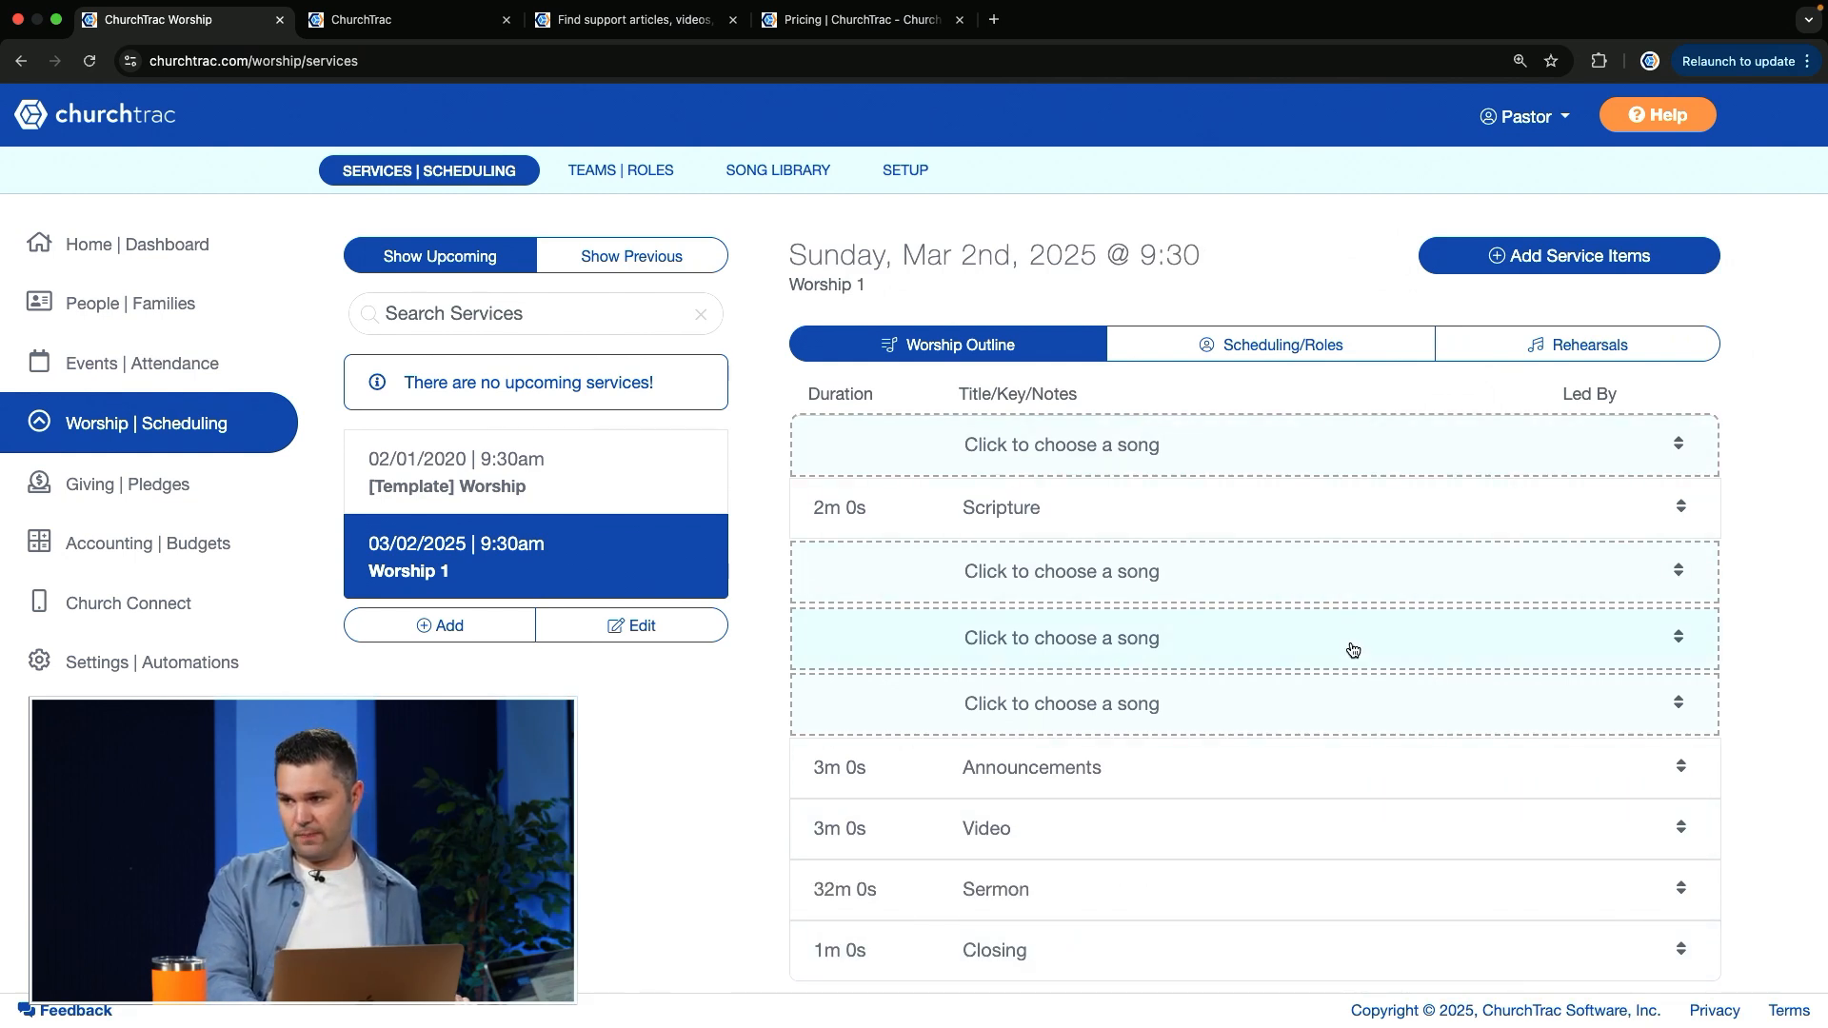
Step: Review the Worship 1 service's scheduled roles, and enable a reminder message in its team invite settings
left_click(1286, 350)
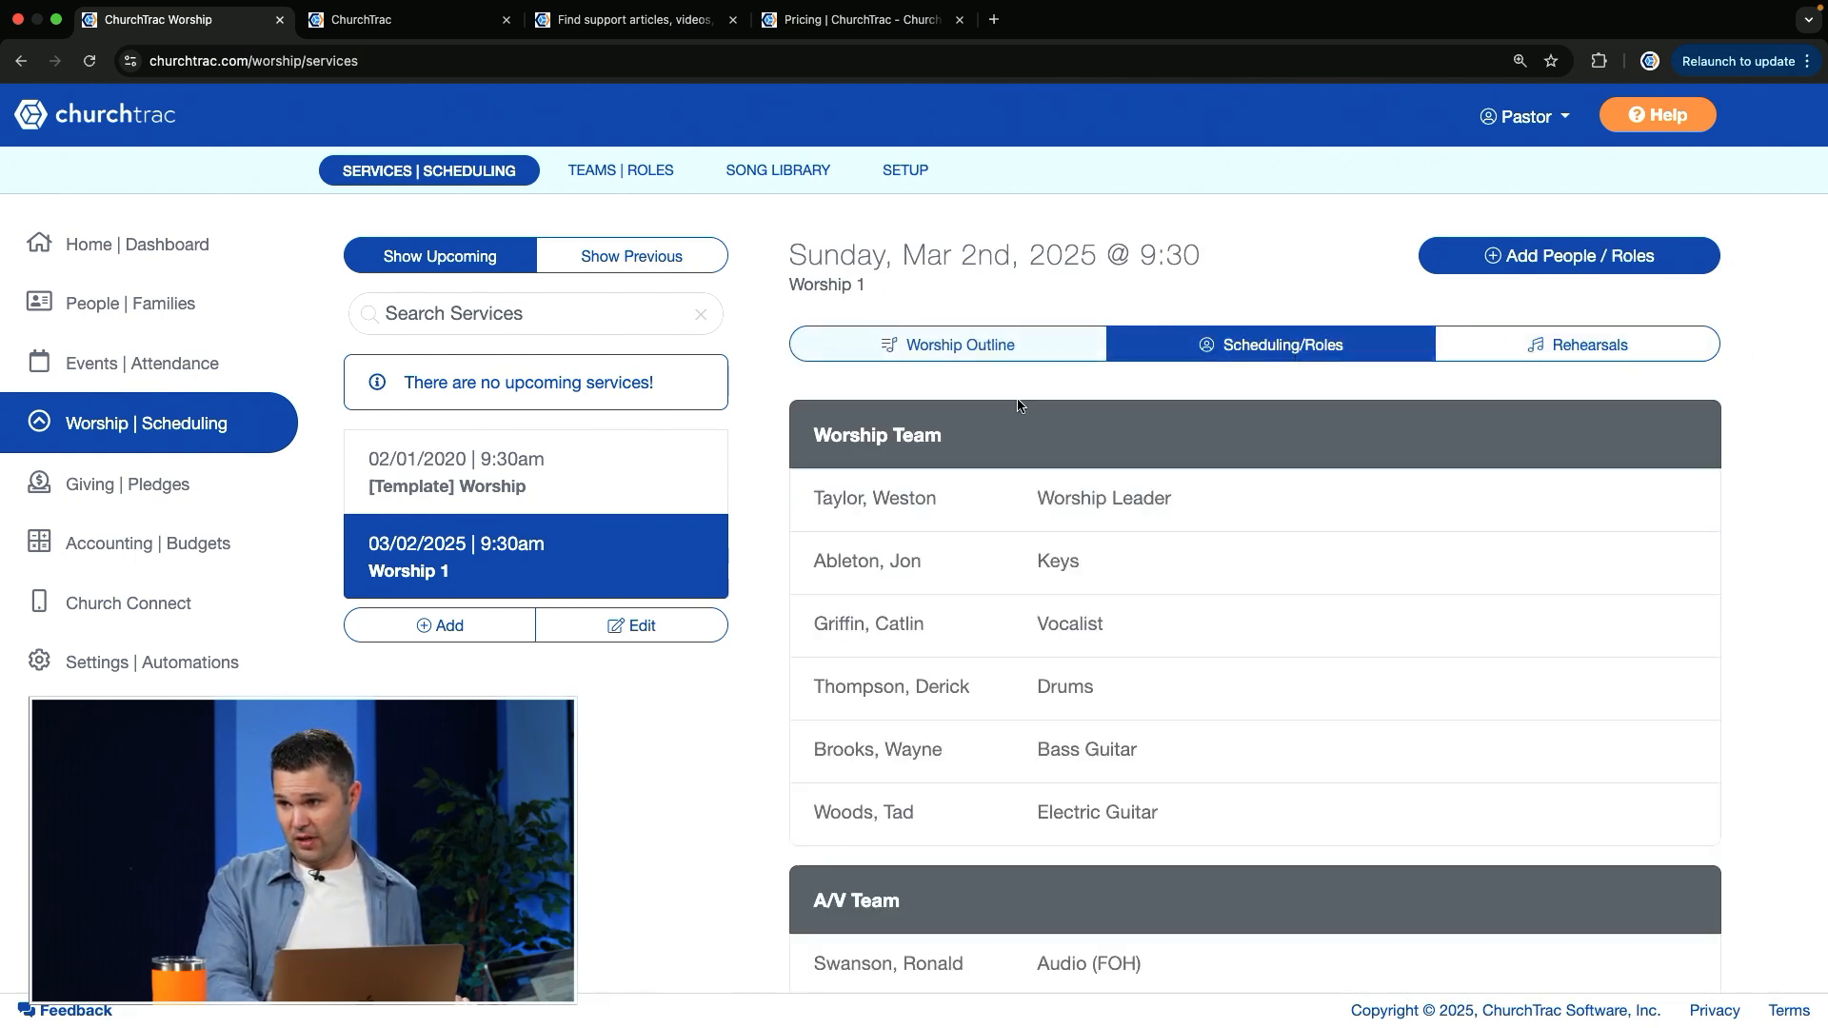
scroll(1269, 726, "down", 2)
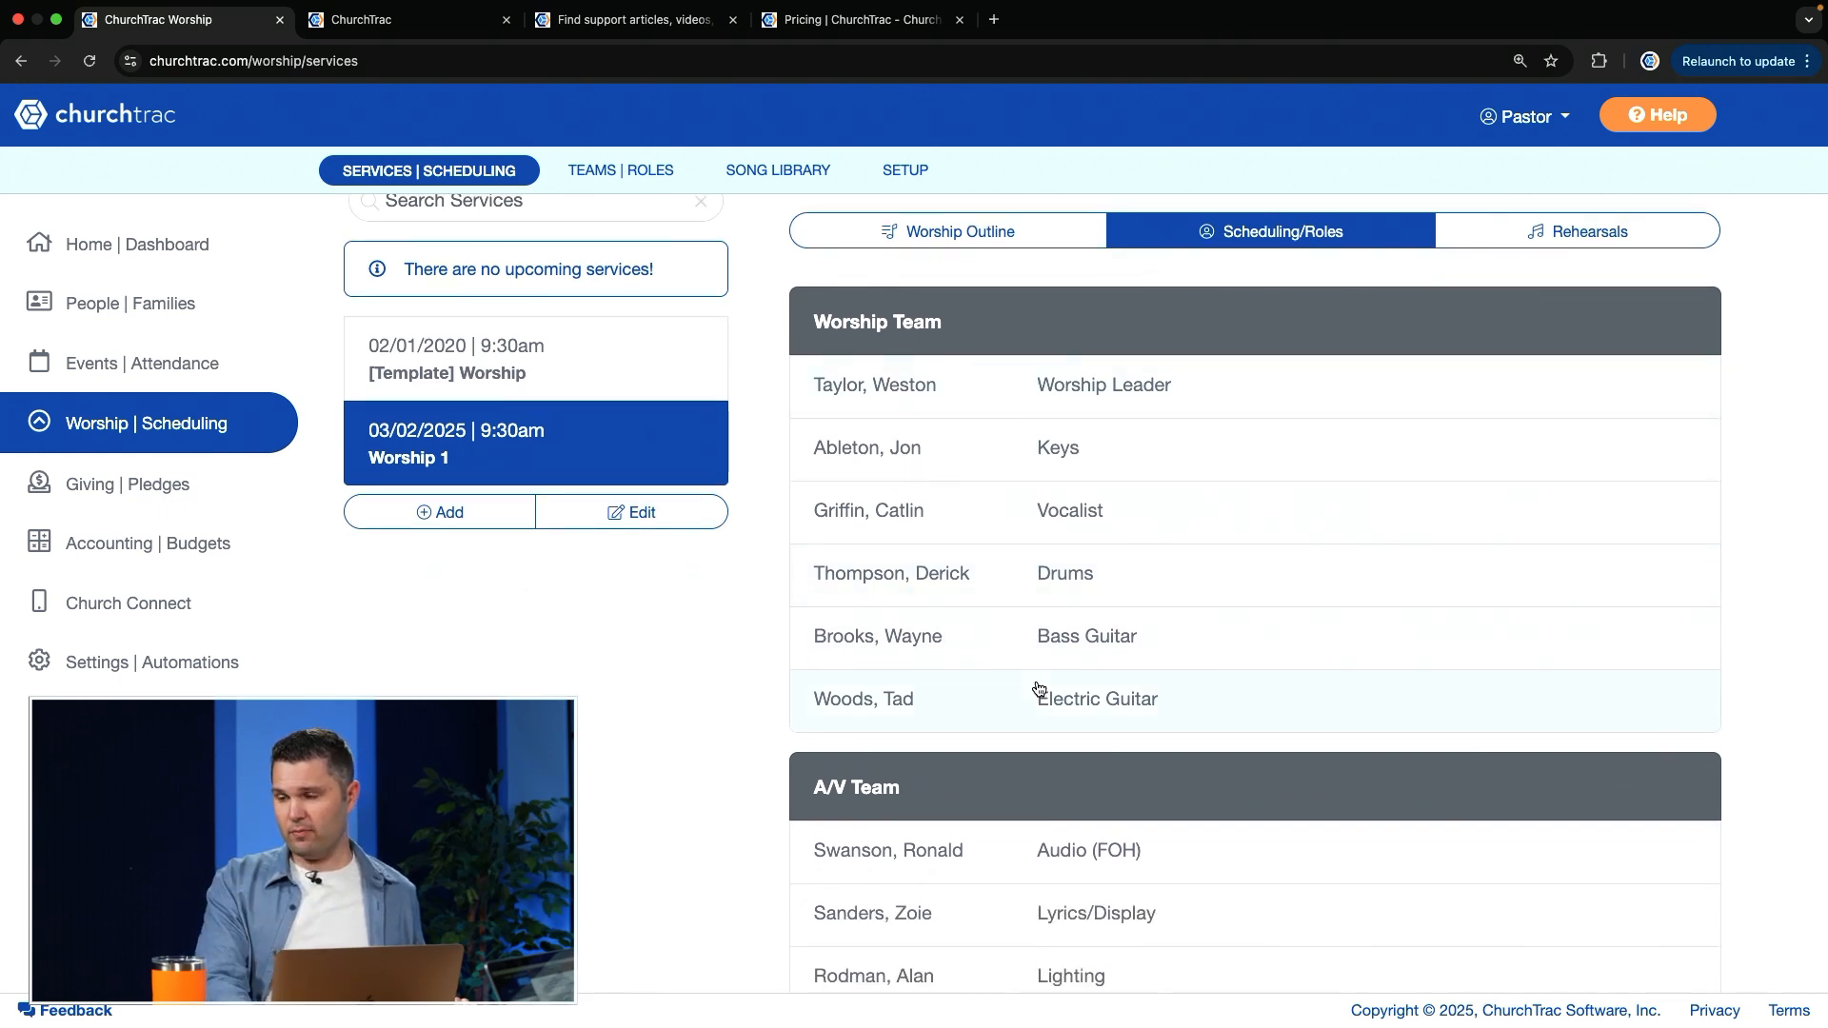
scroll(1038, 687, "down", 1)
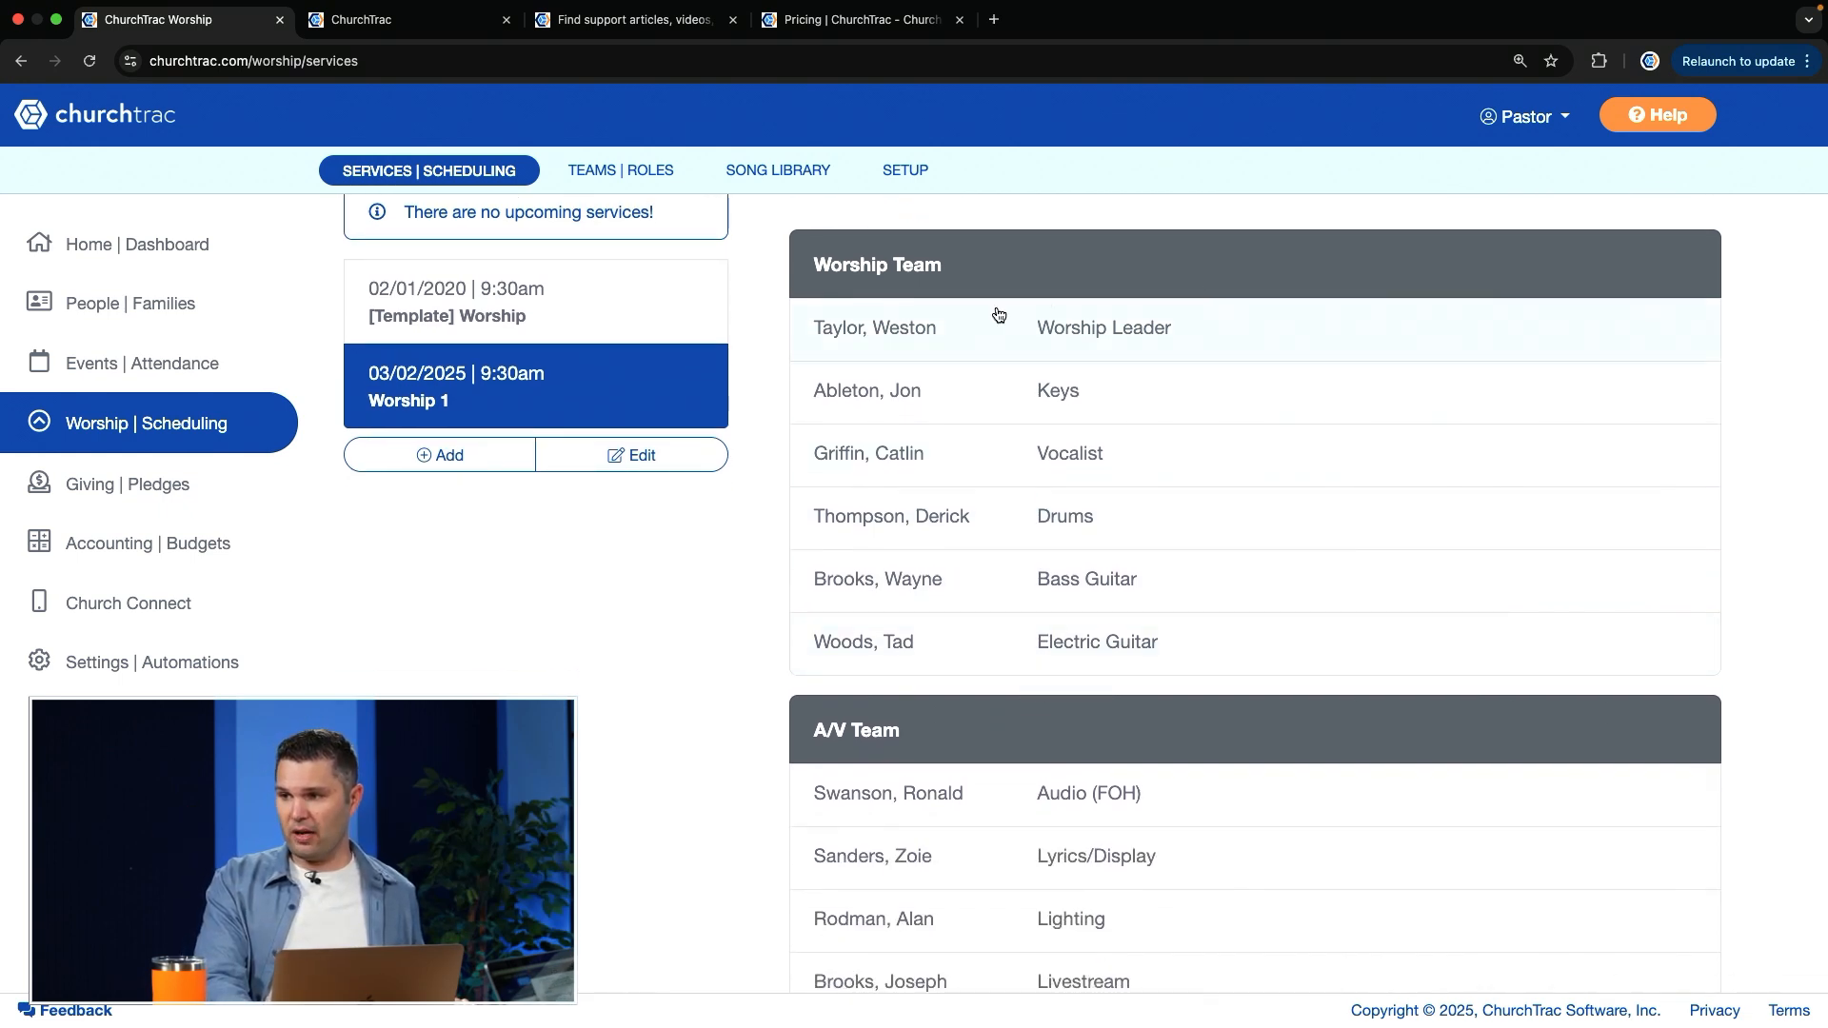
scroll(1041, 636, "down", 3)
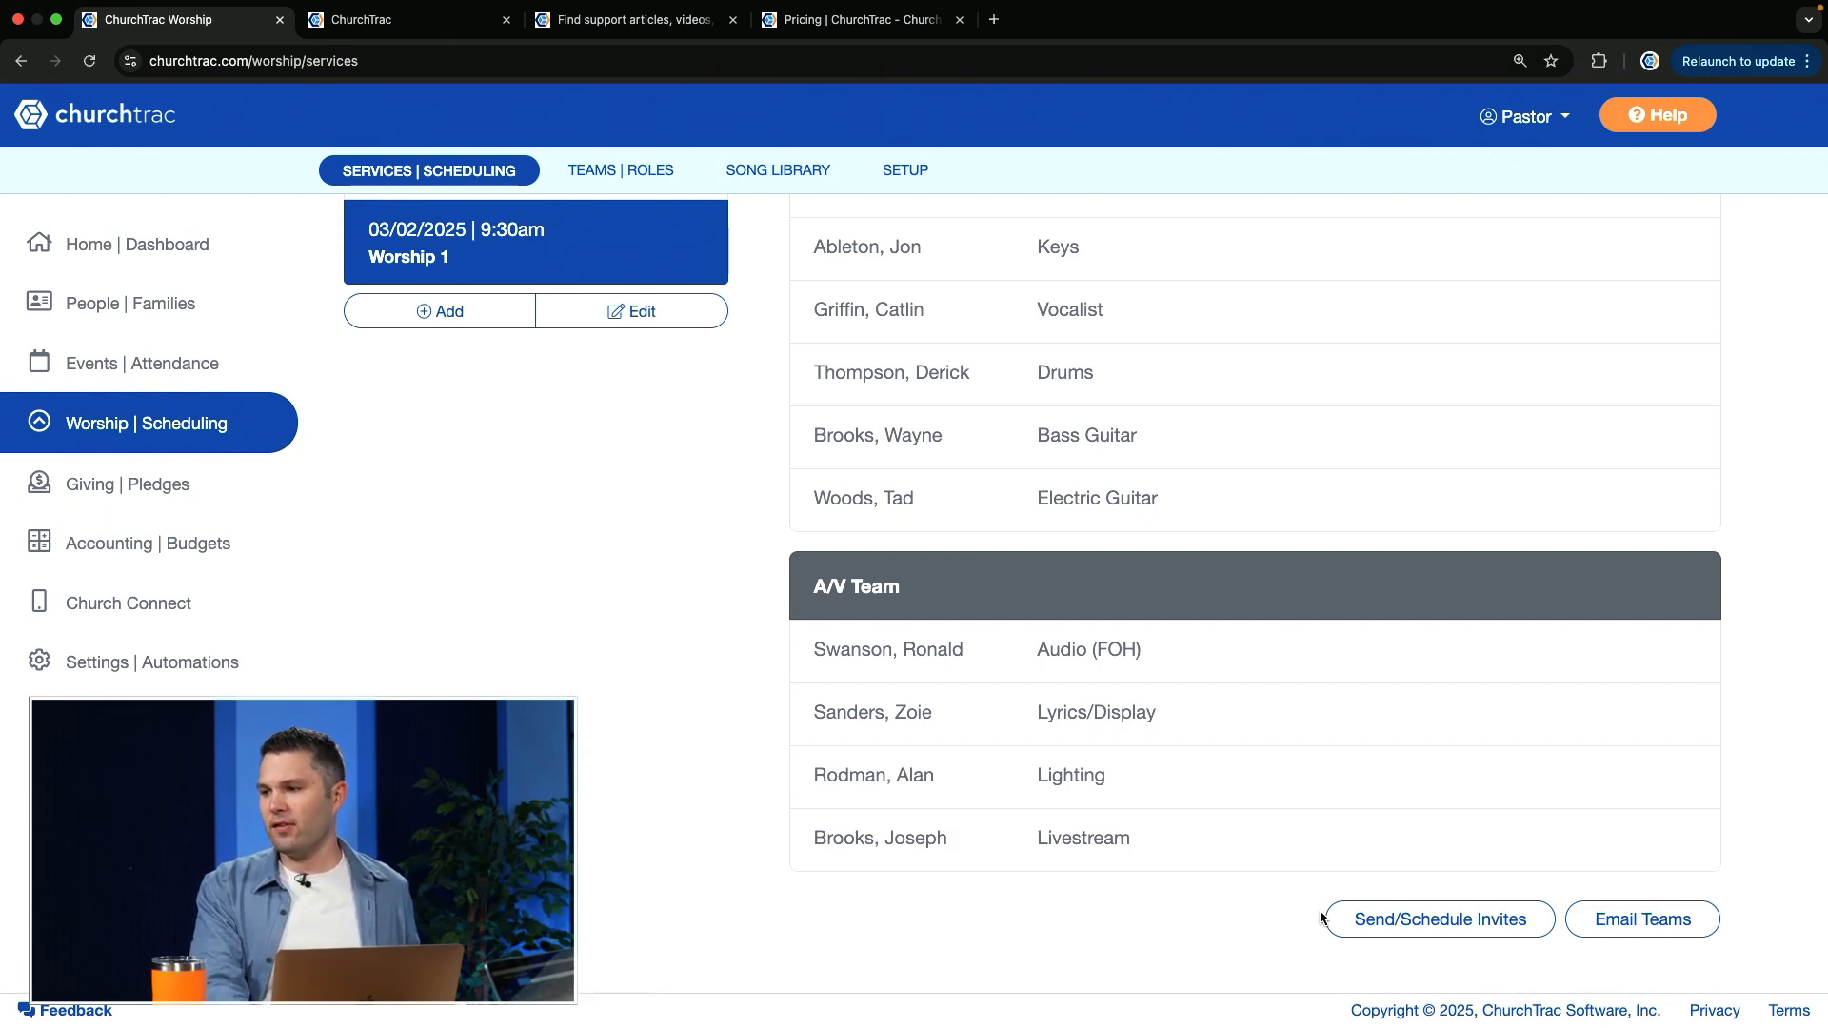
left_click(1371, 922)
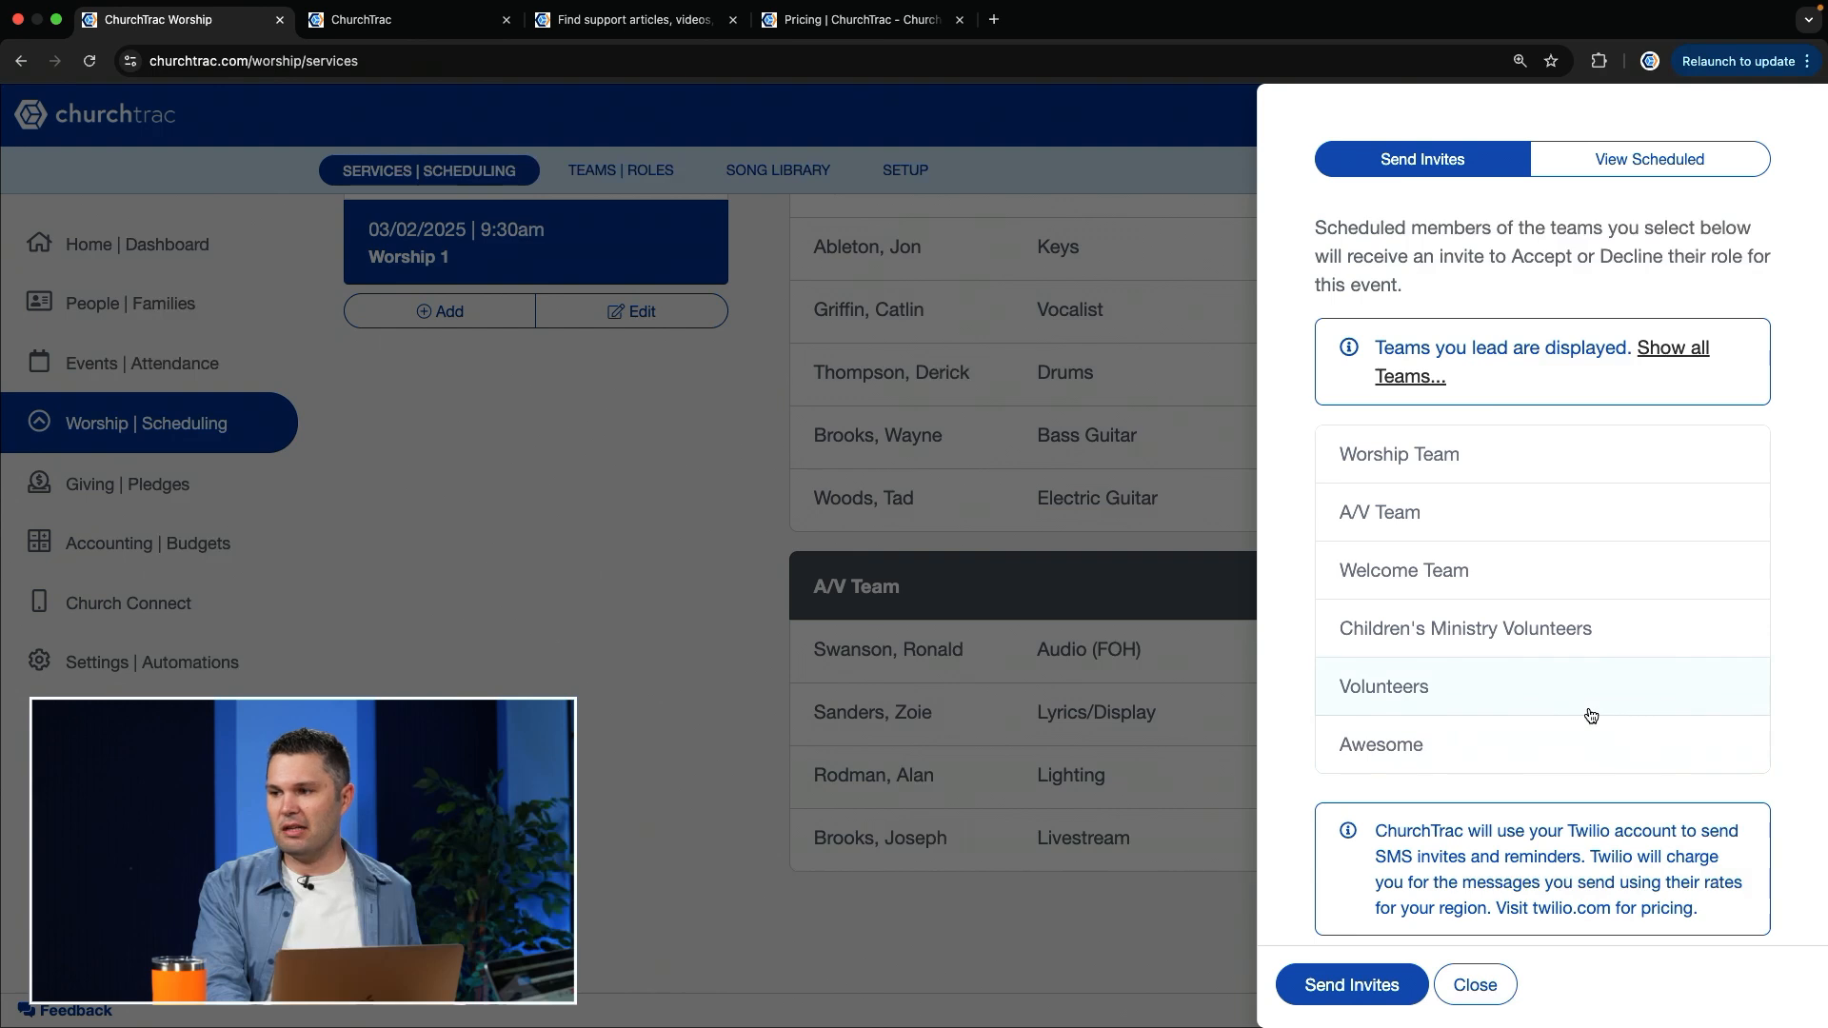
scroll(1553, 776, "down", 3)
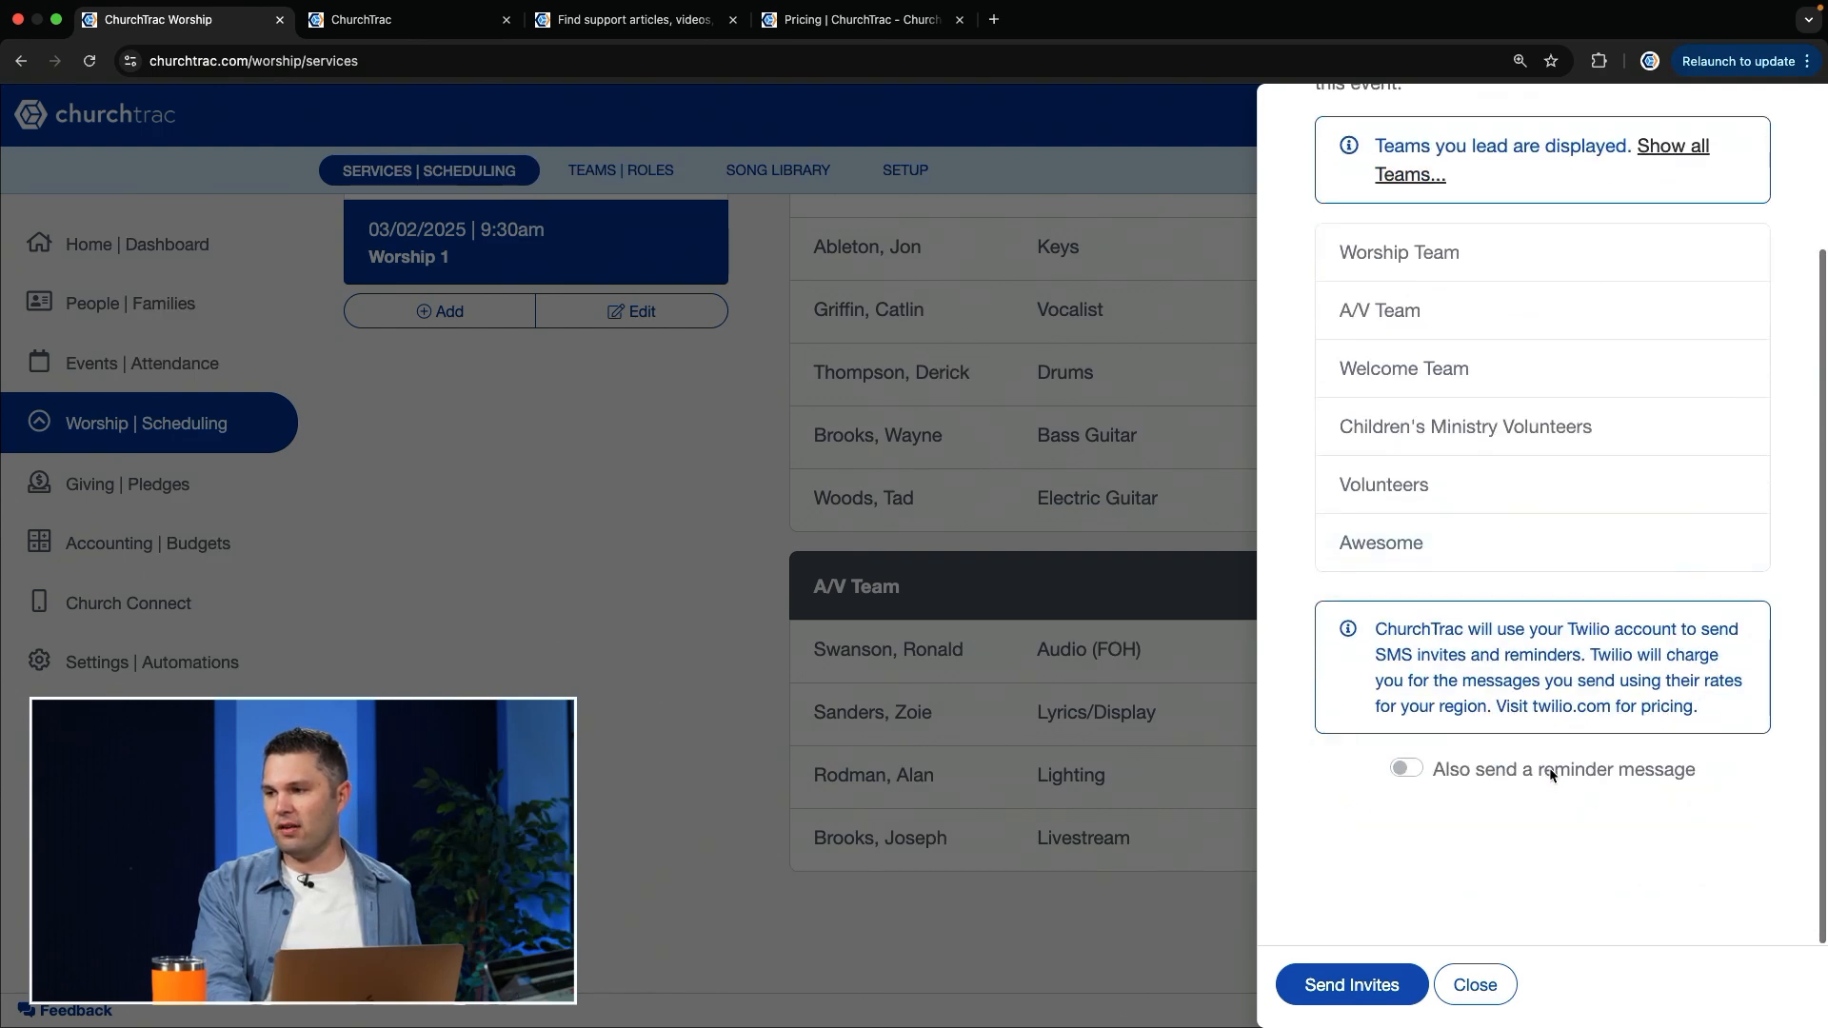
left_click(1407, 768)
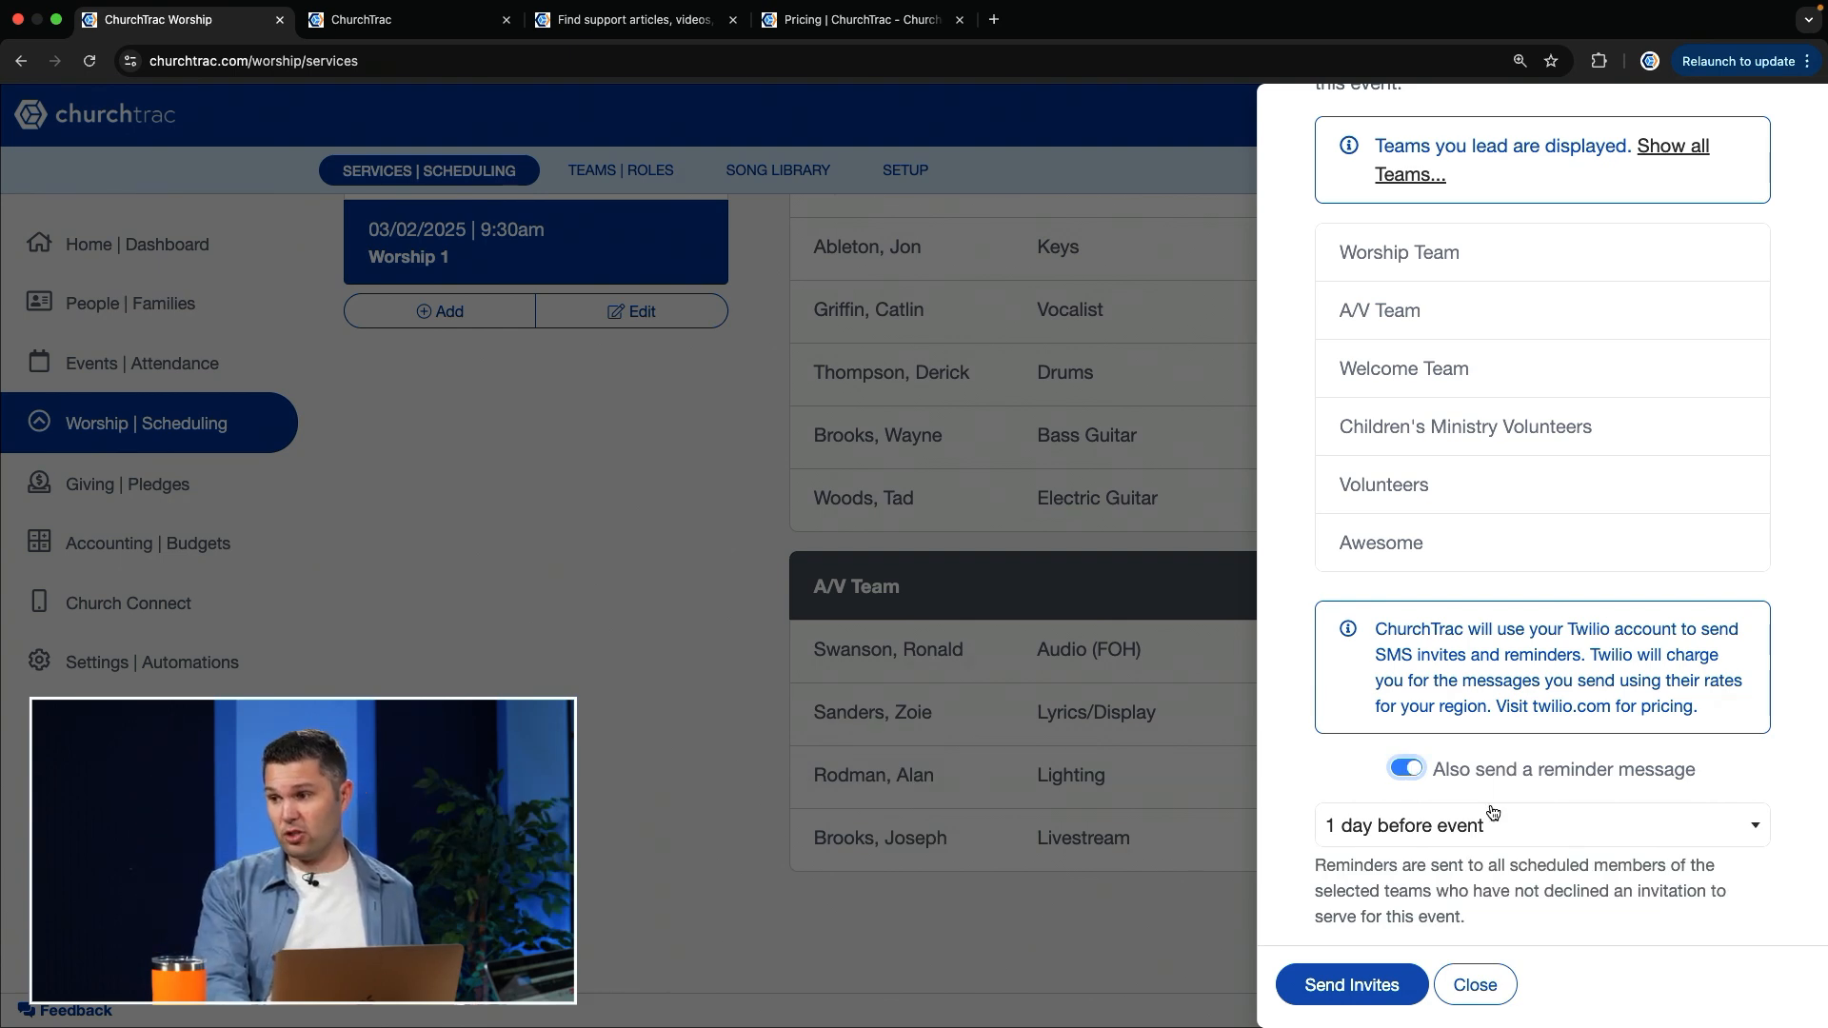
Step: Set the team reminder to 3 days before the event, leave the invites unsent, and return to Worship 1's worship outline
left_click(1476, 836)
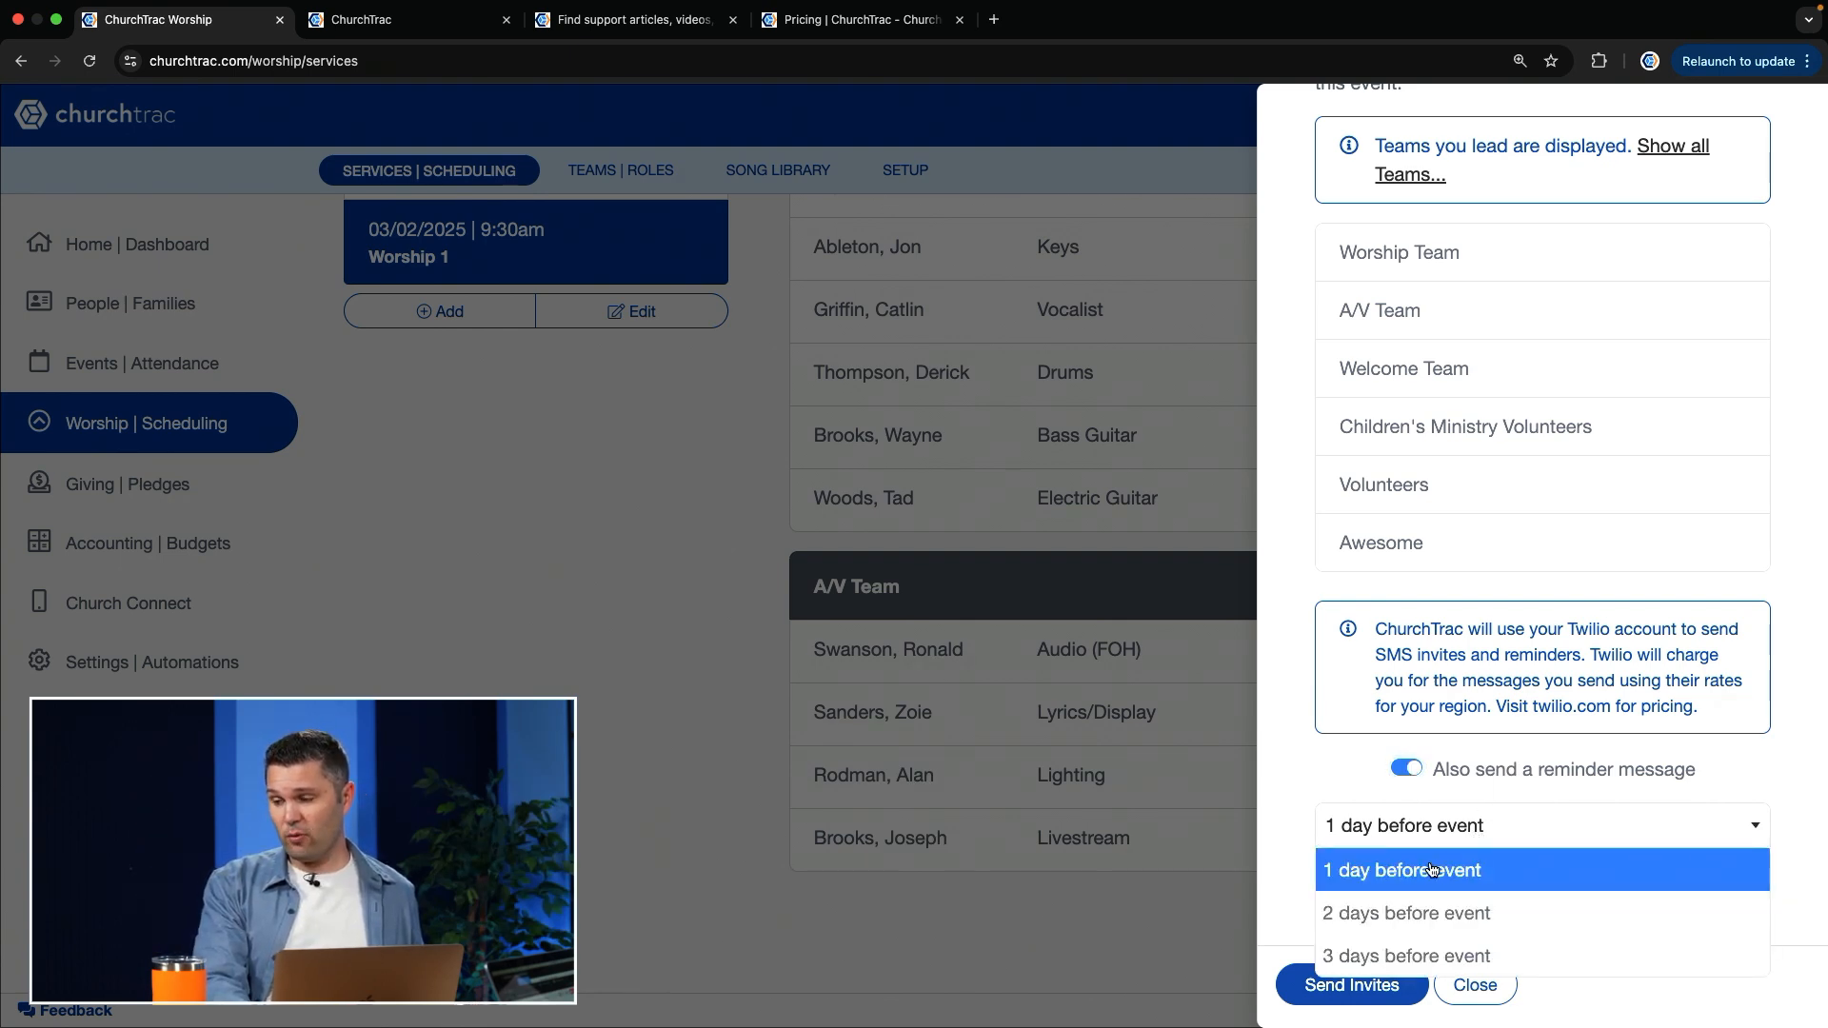
left_click(1388, 957)
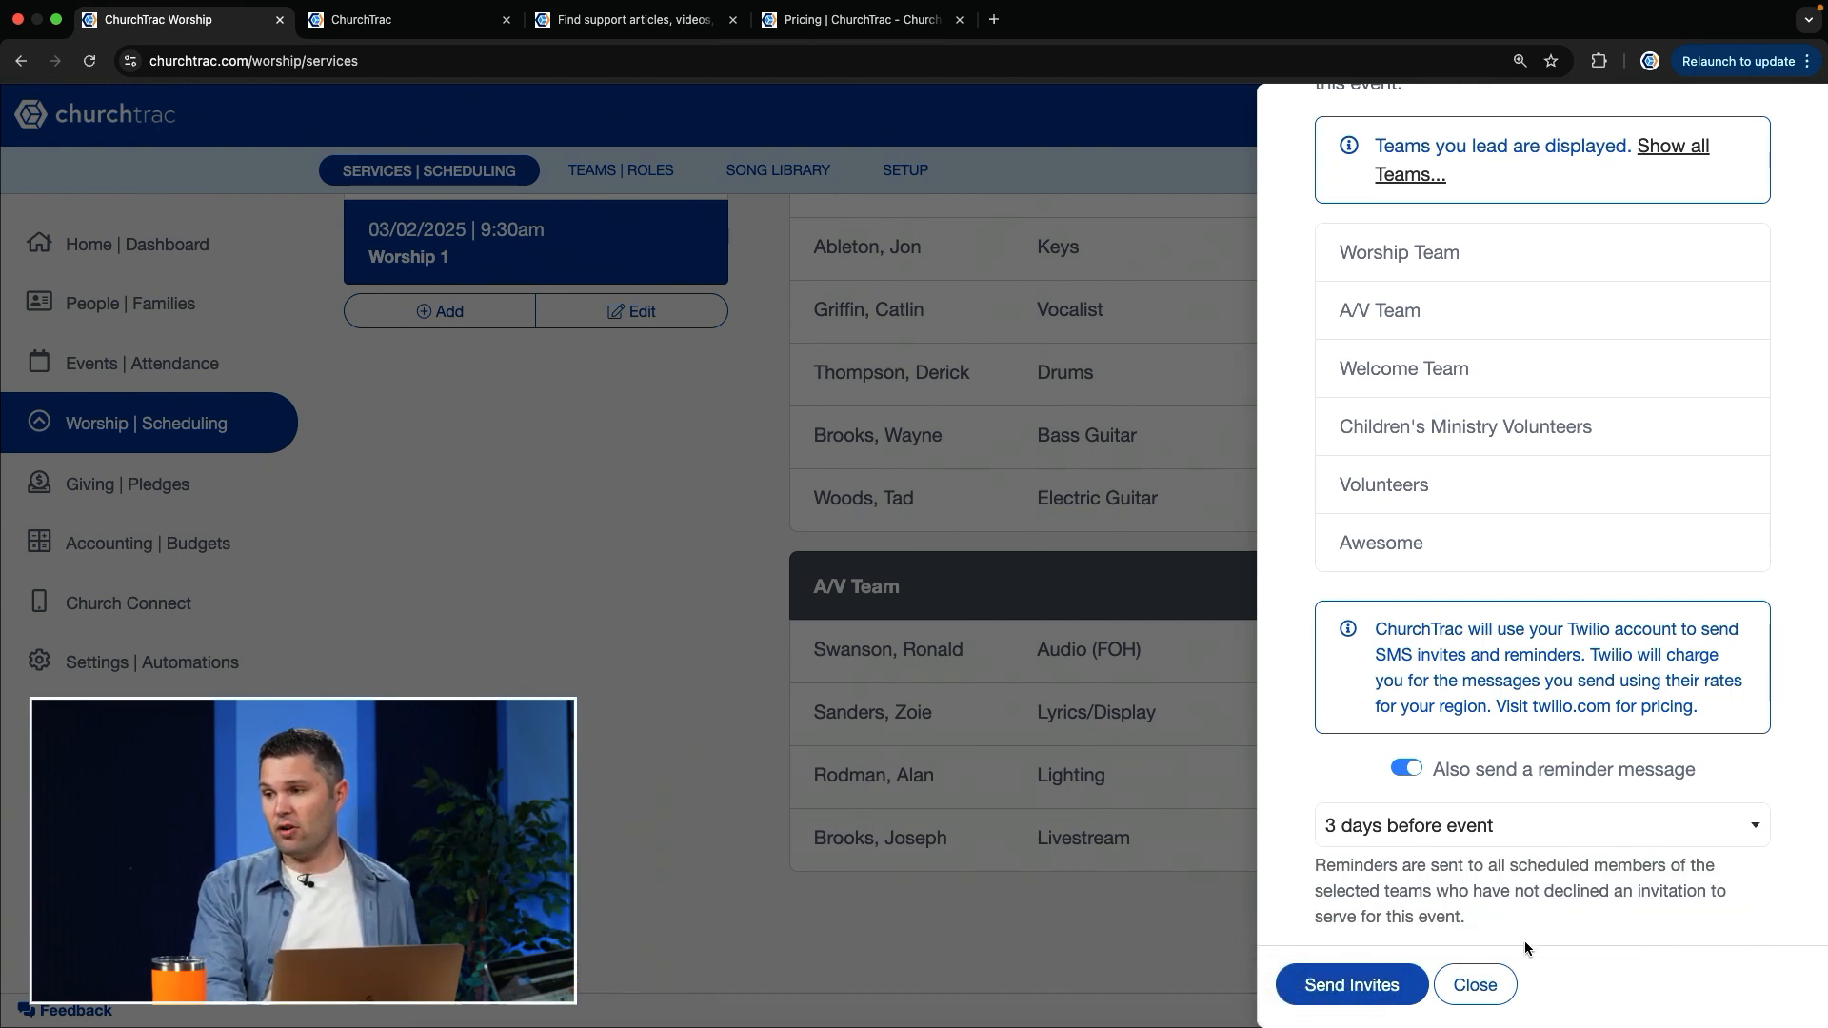
left_click(1496, 984)
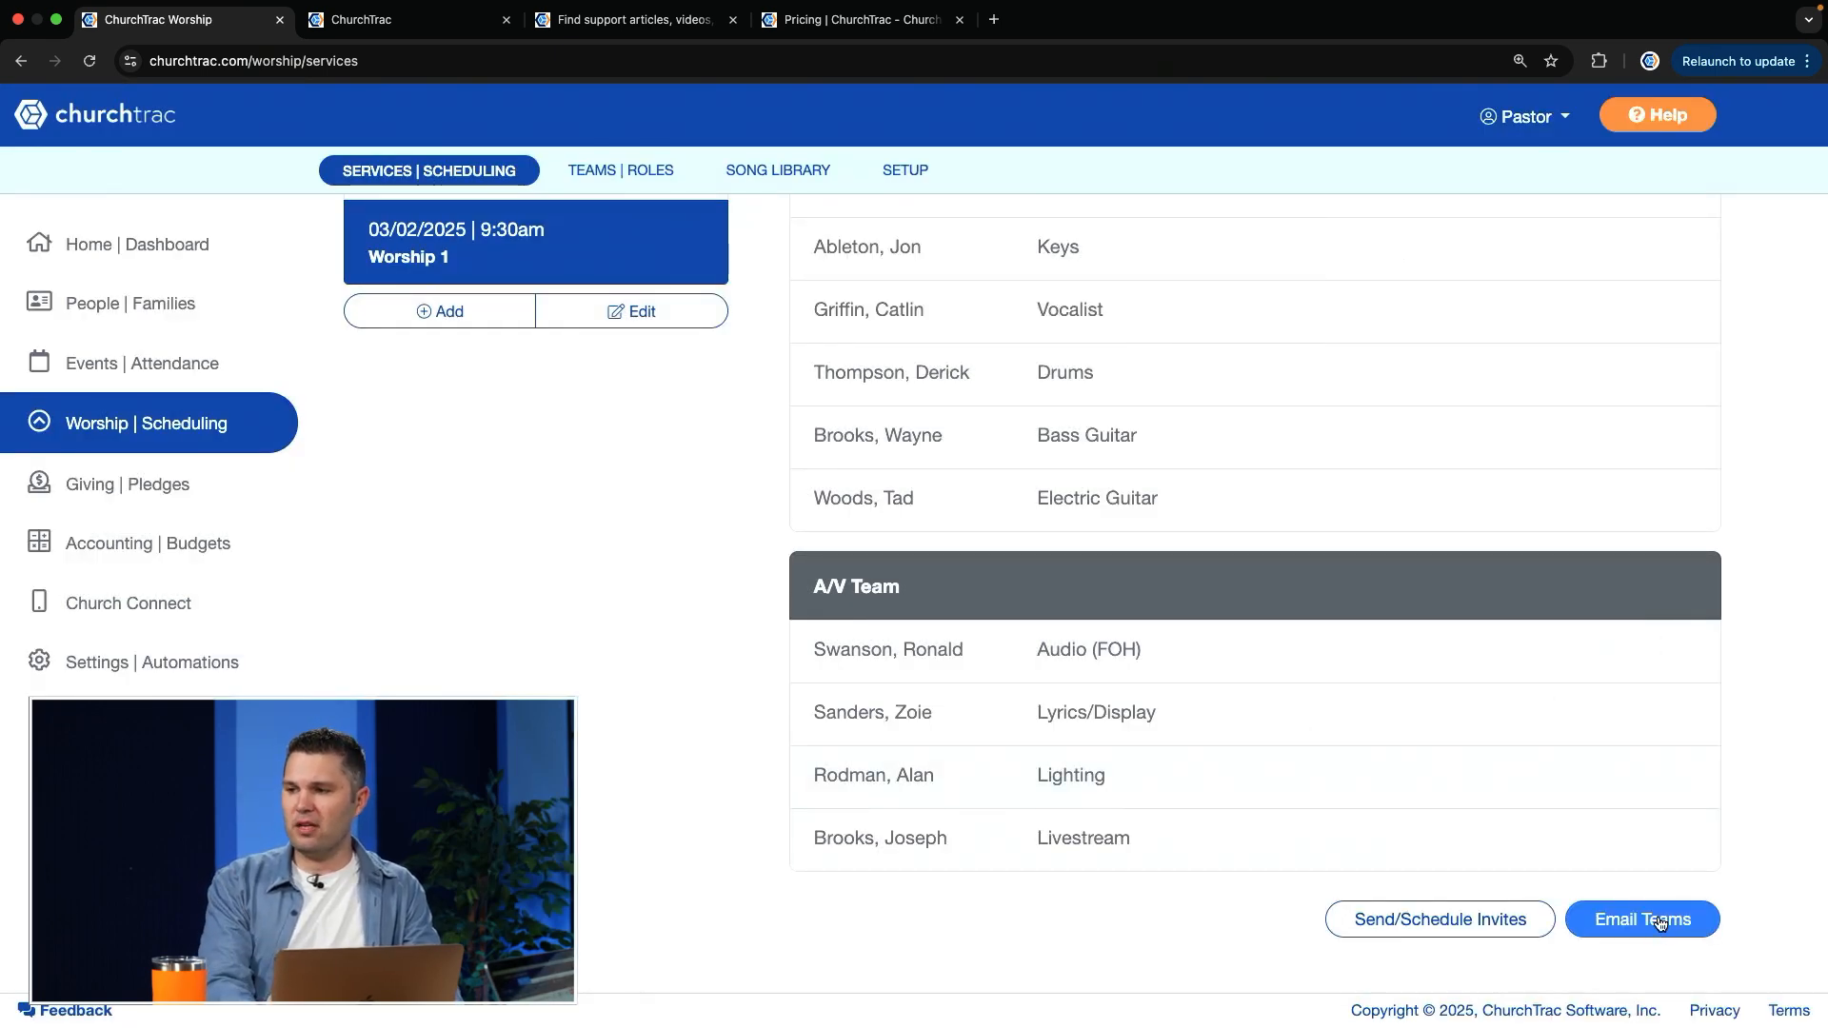
scroll(1556, 734, "up", 5)
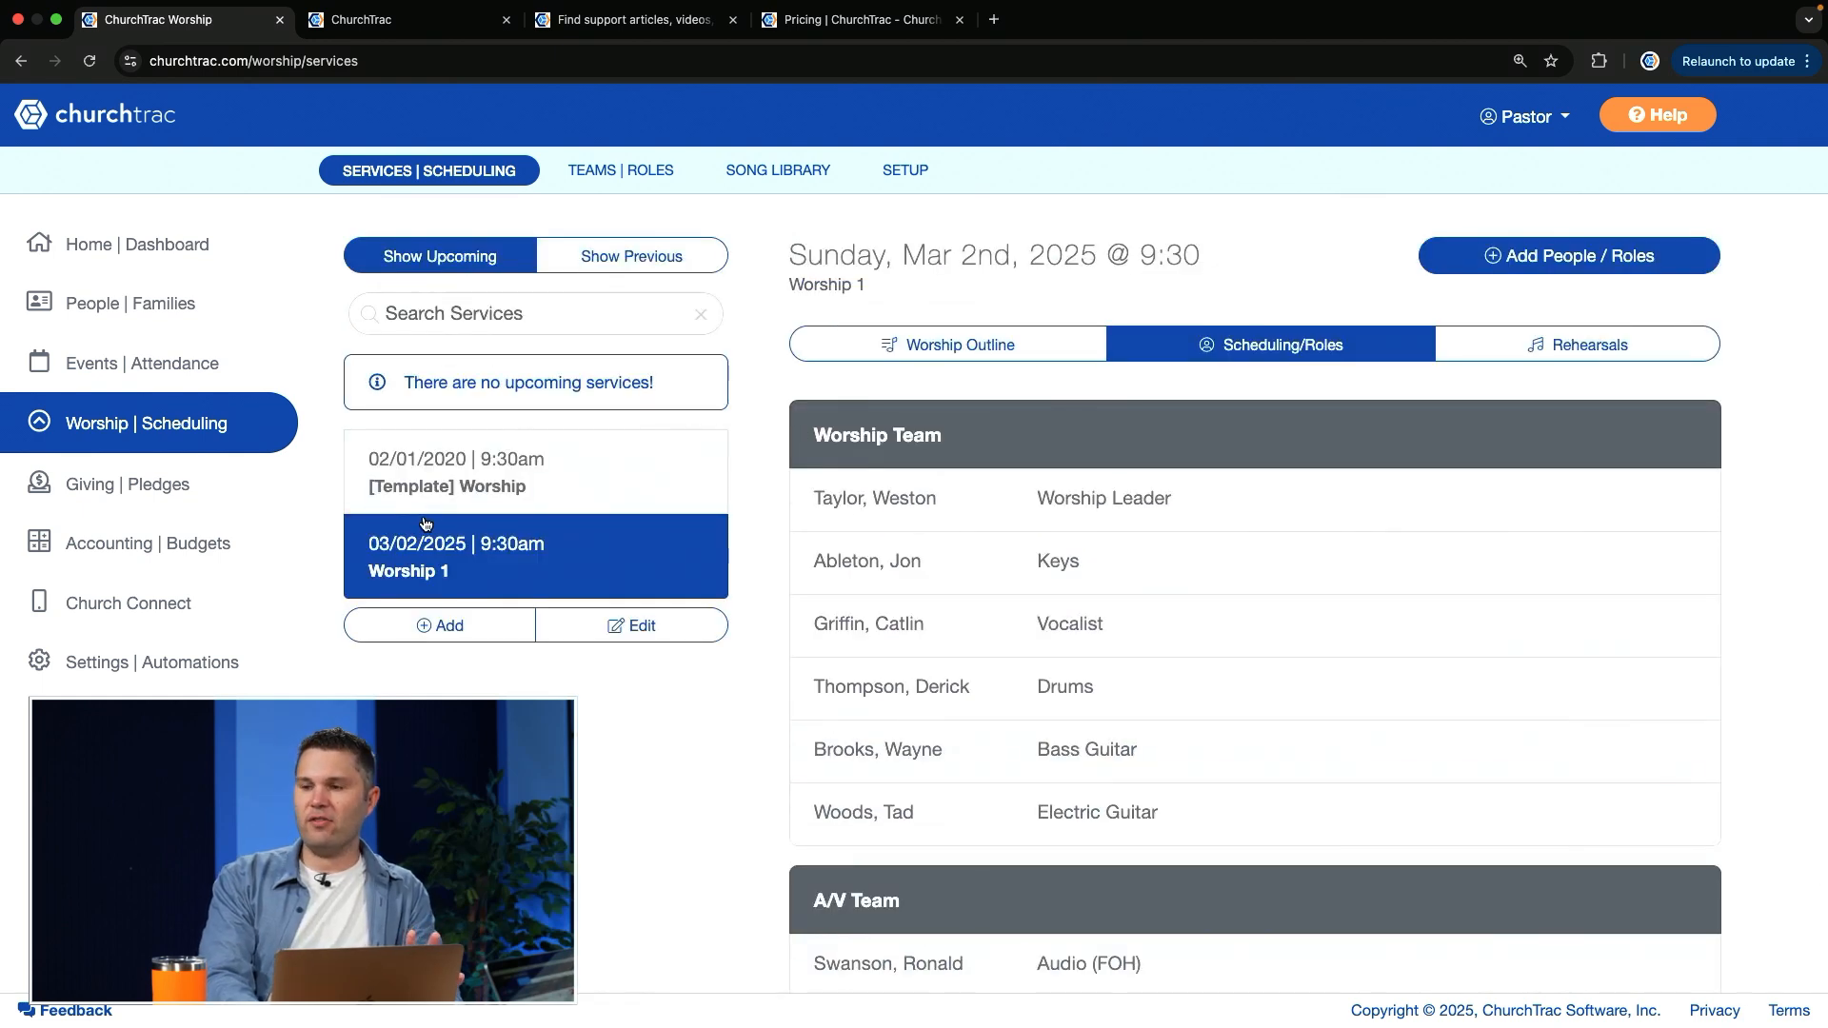
left_click(1023, 350)
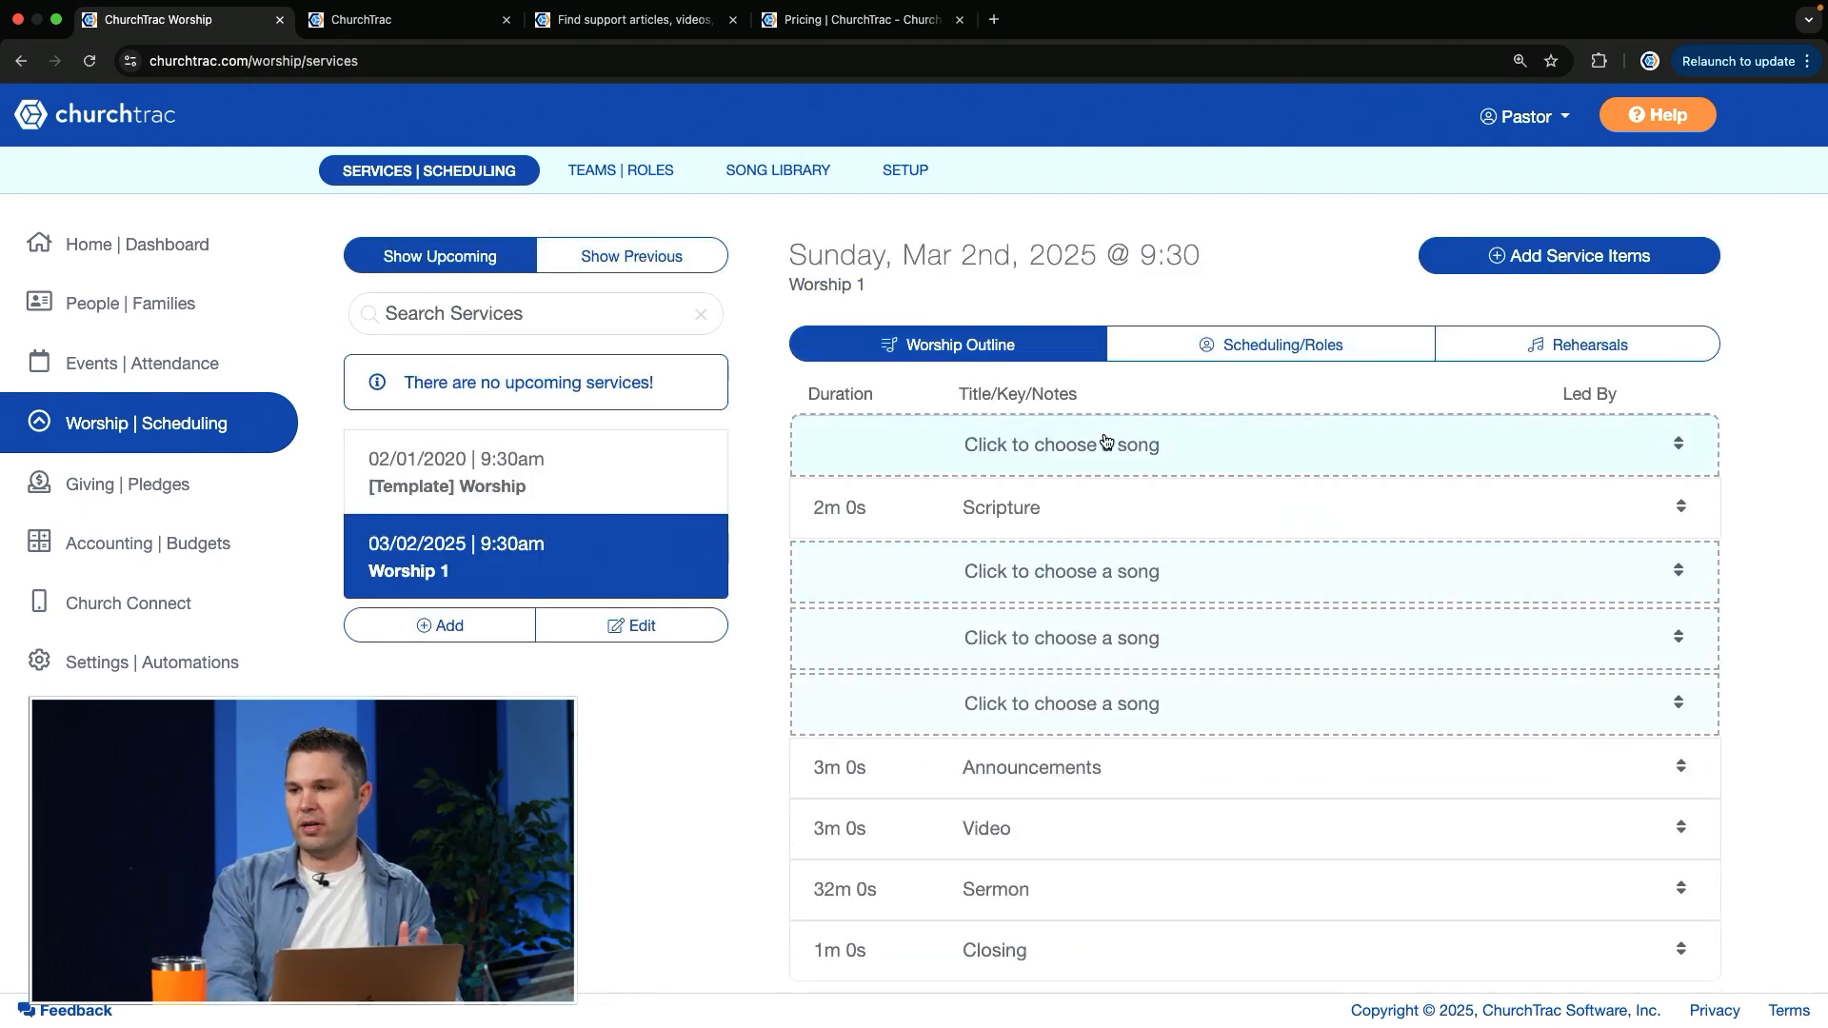
Step: Start a new worship service titled Worship 2 with the service date 03/09/2025
left_click(431, 632)
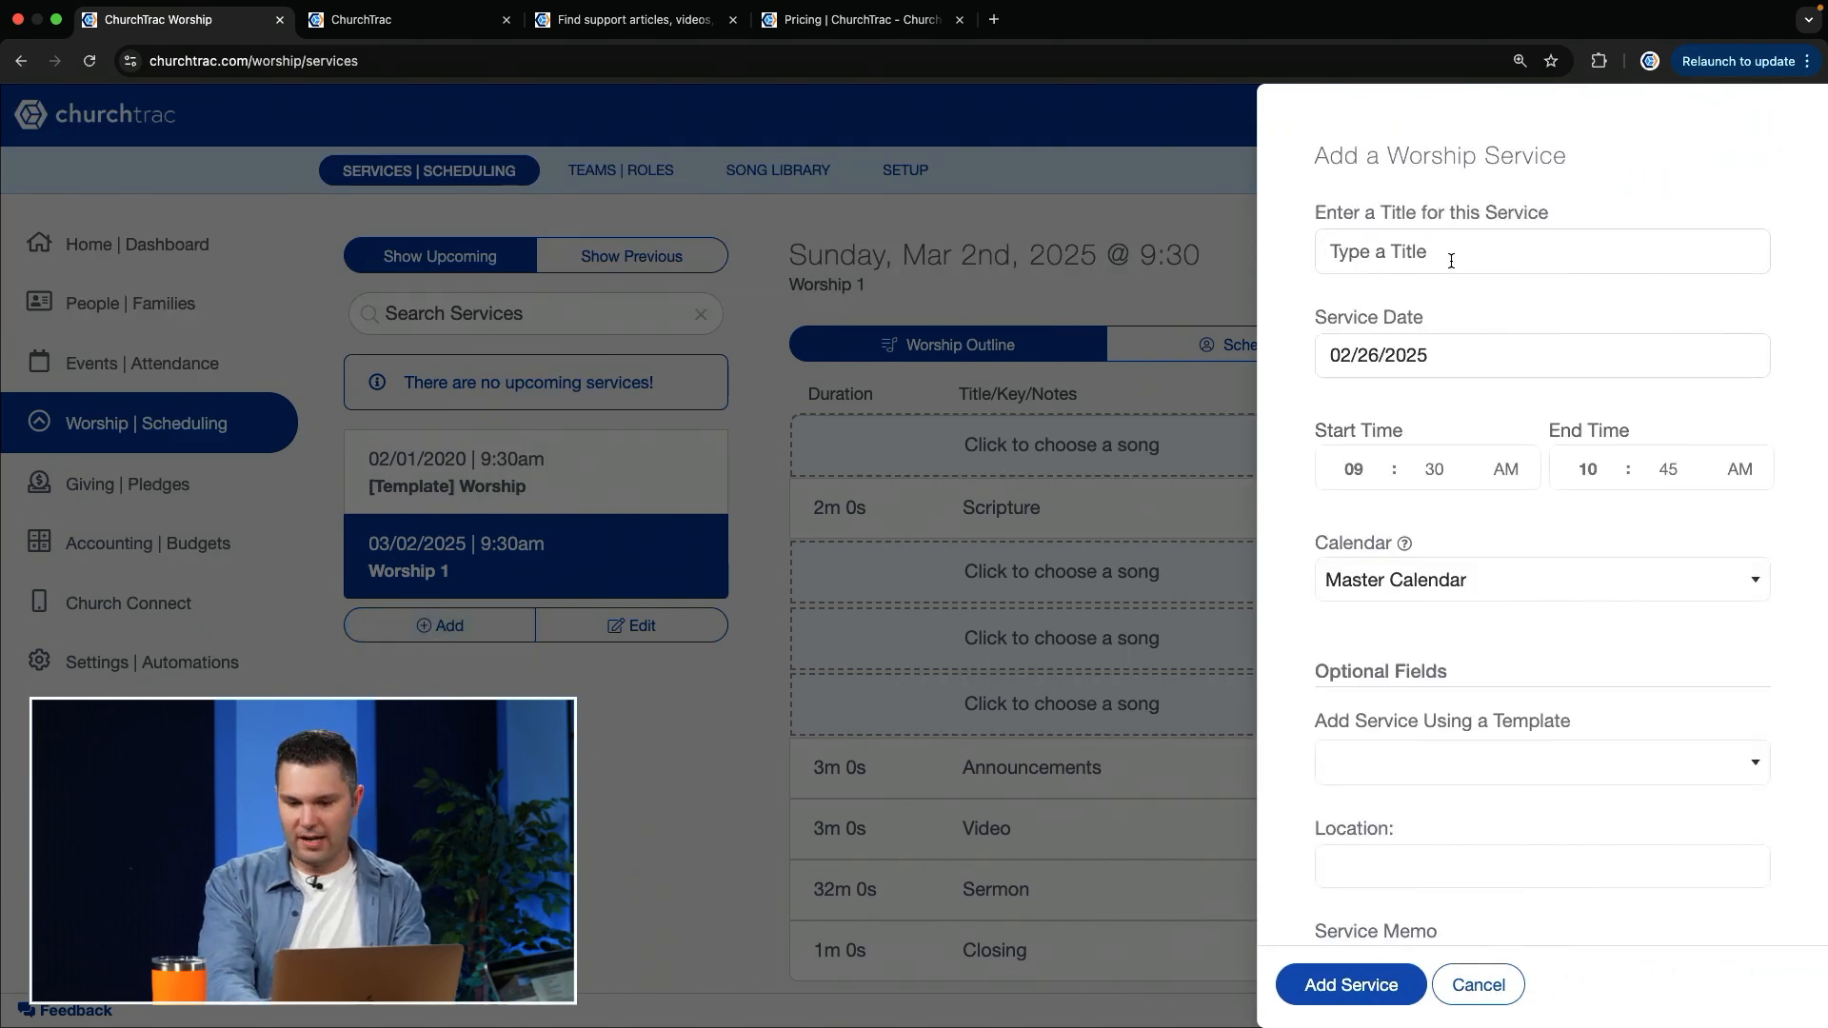
left_click(1451, 260)
type("Worship")
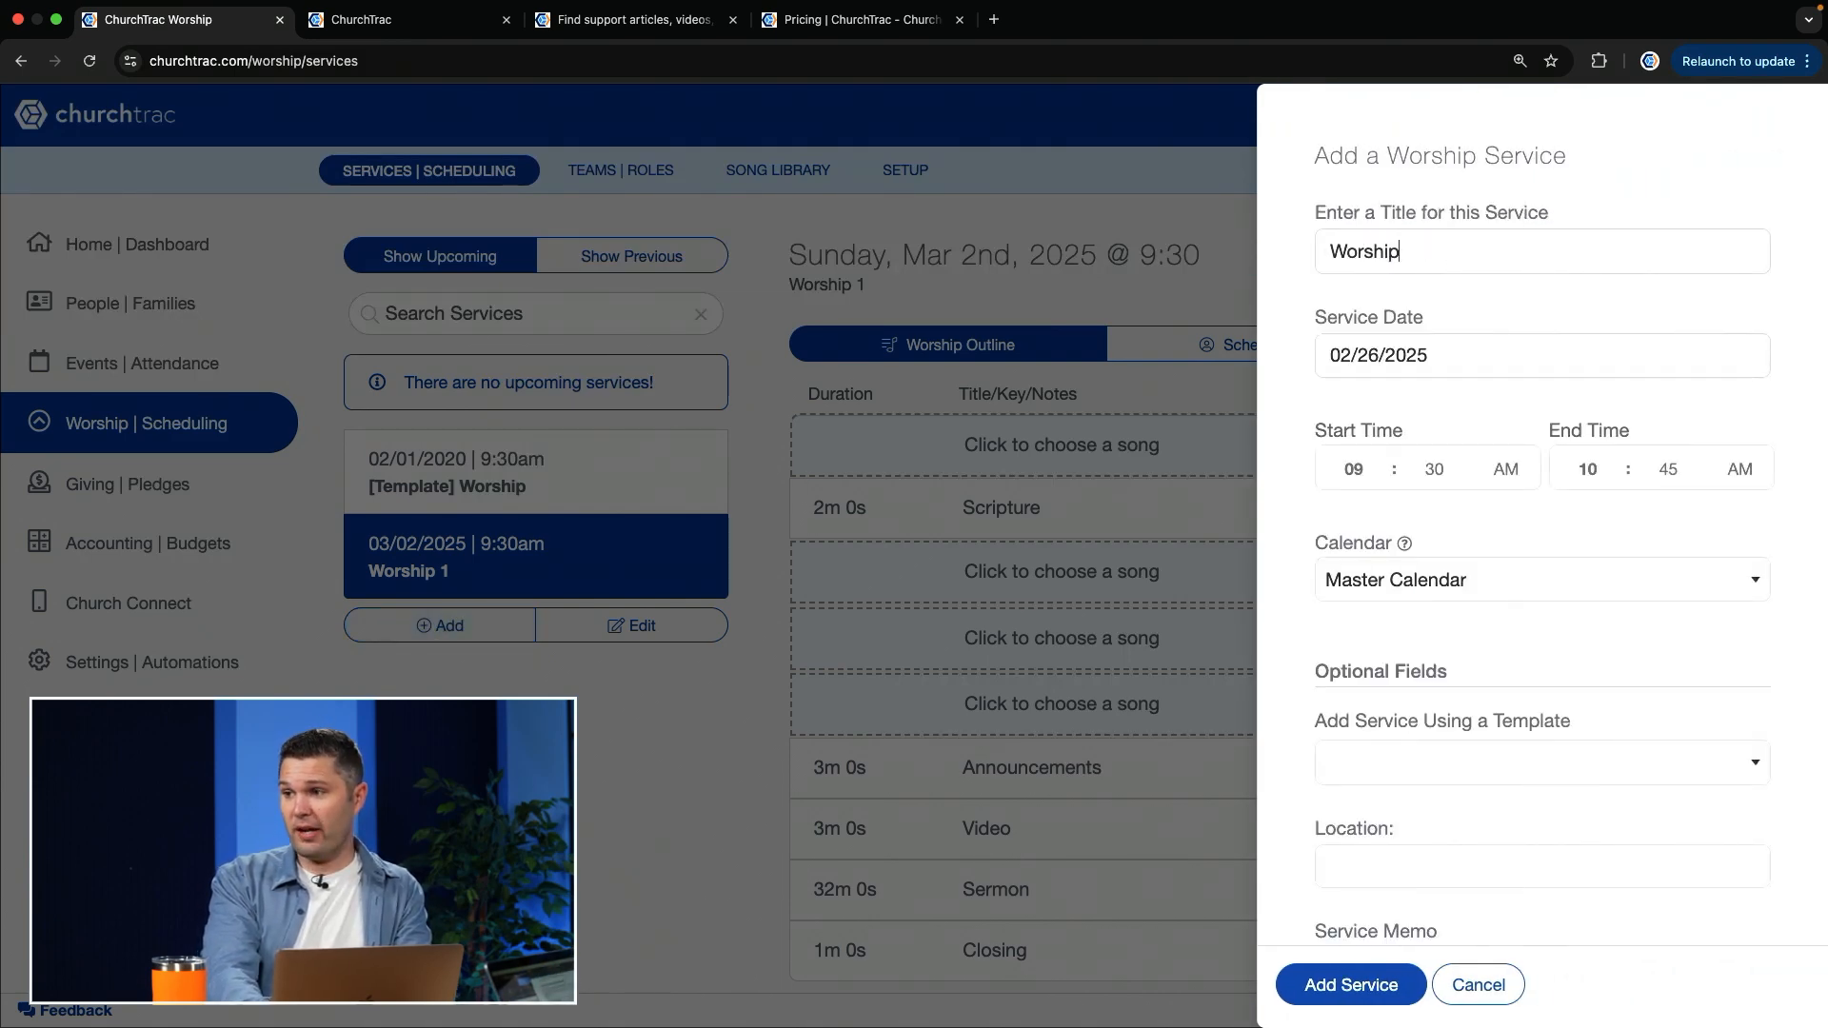
type(" 2")
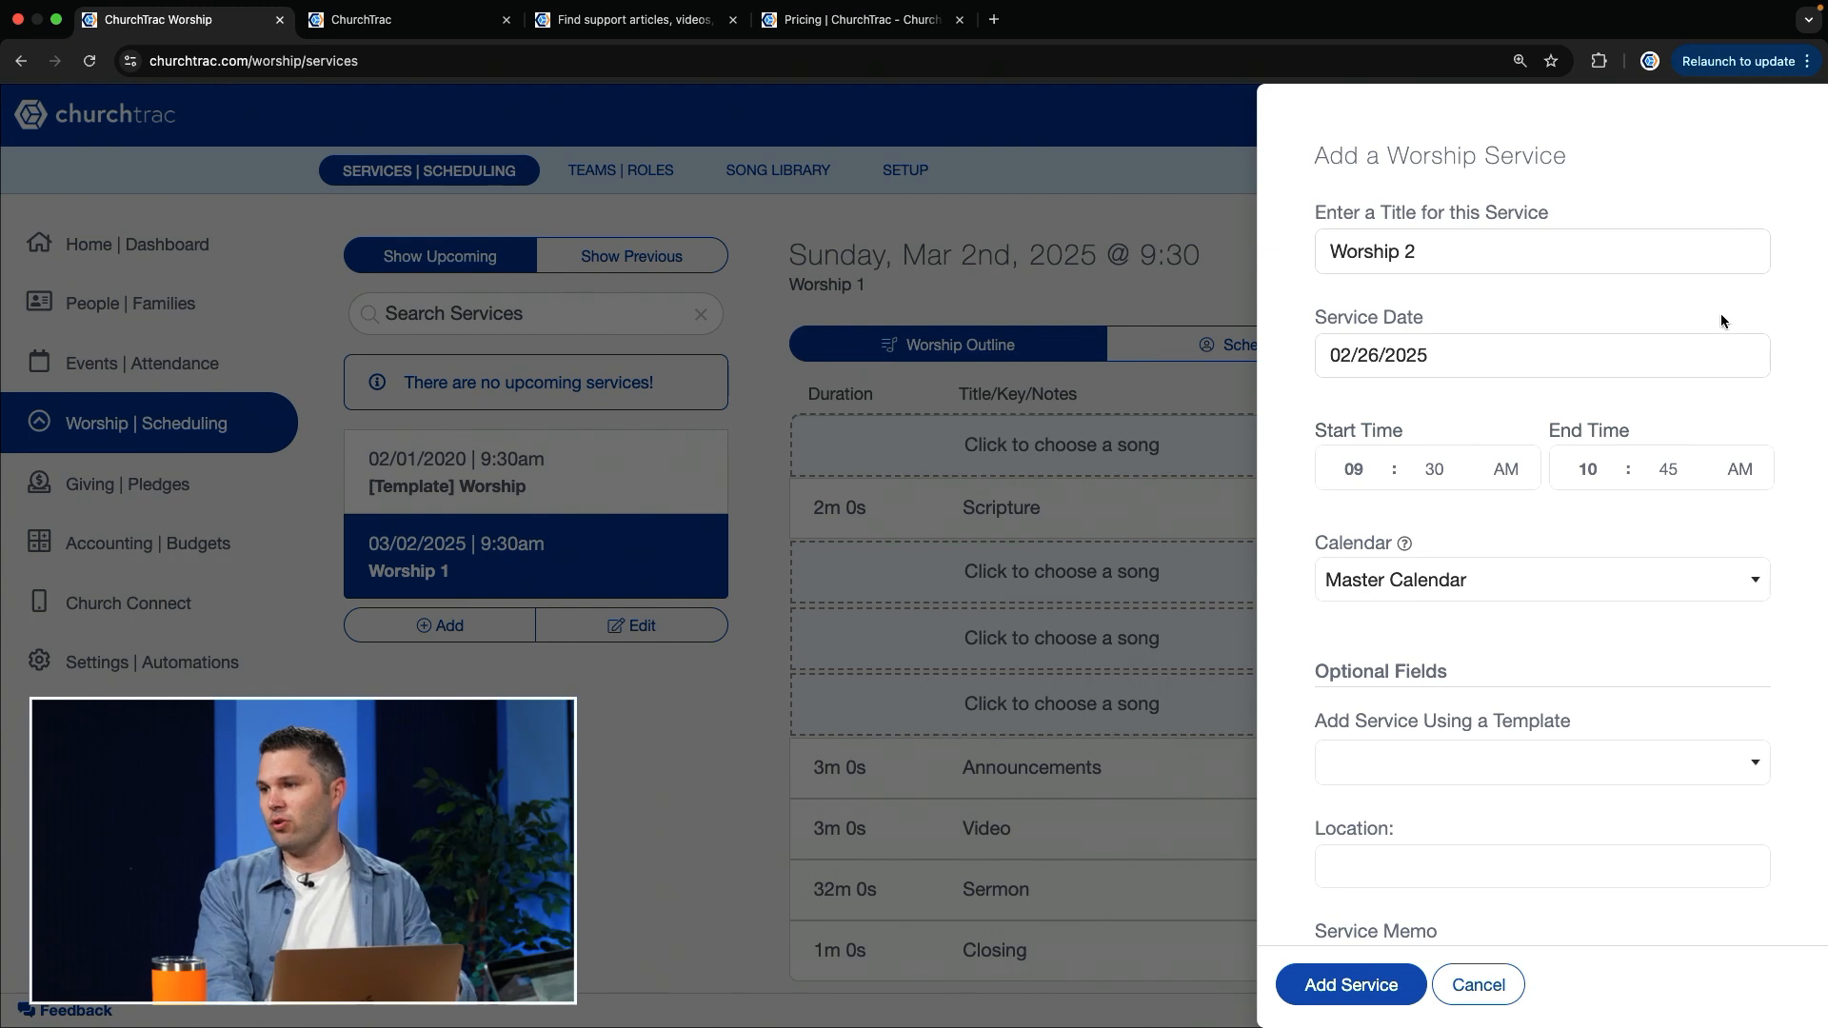
left_click(1479, 347)
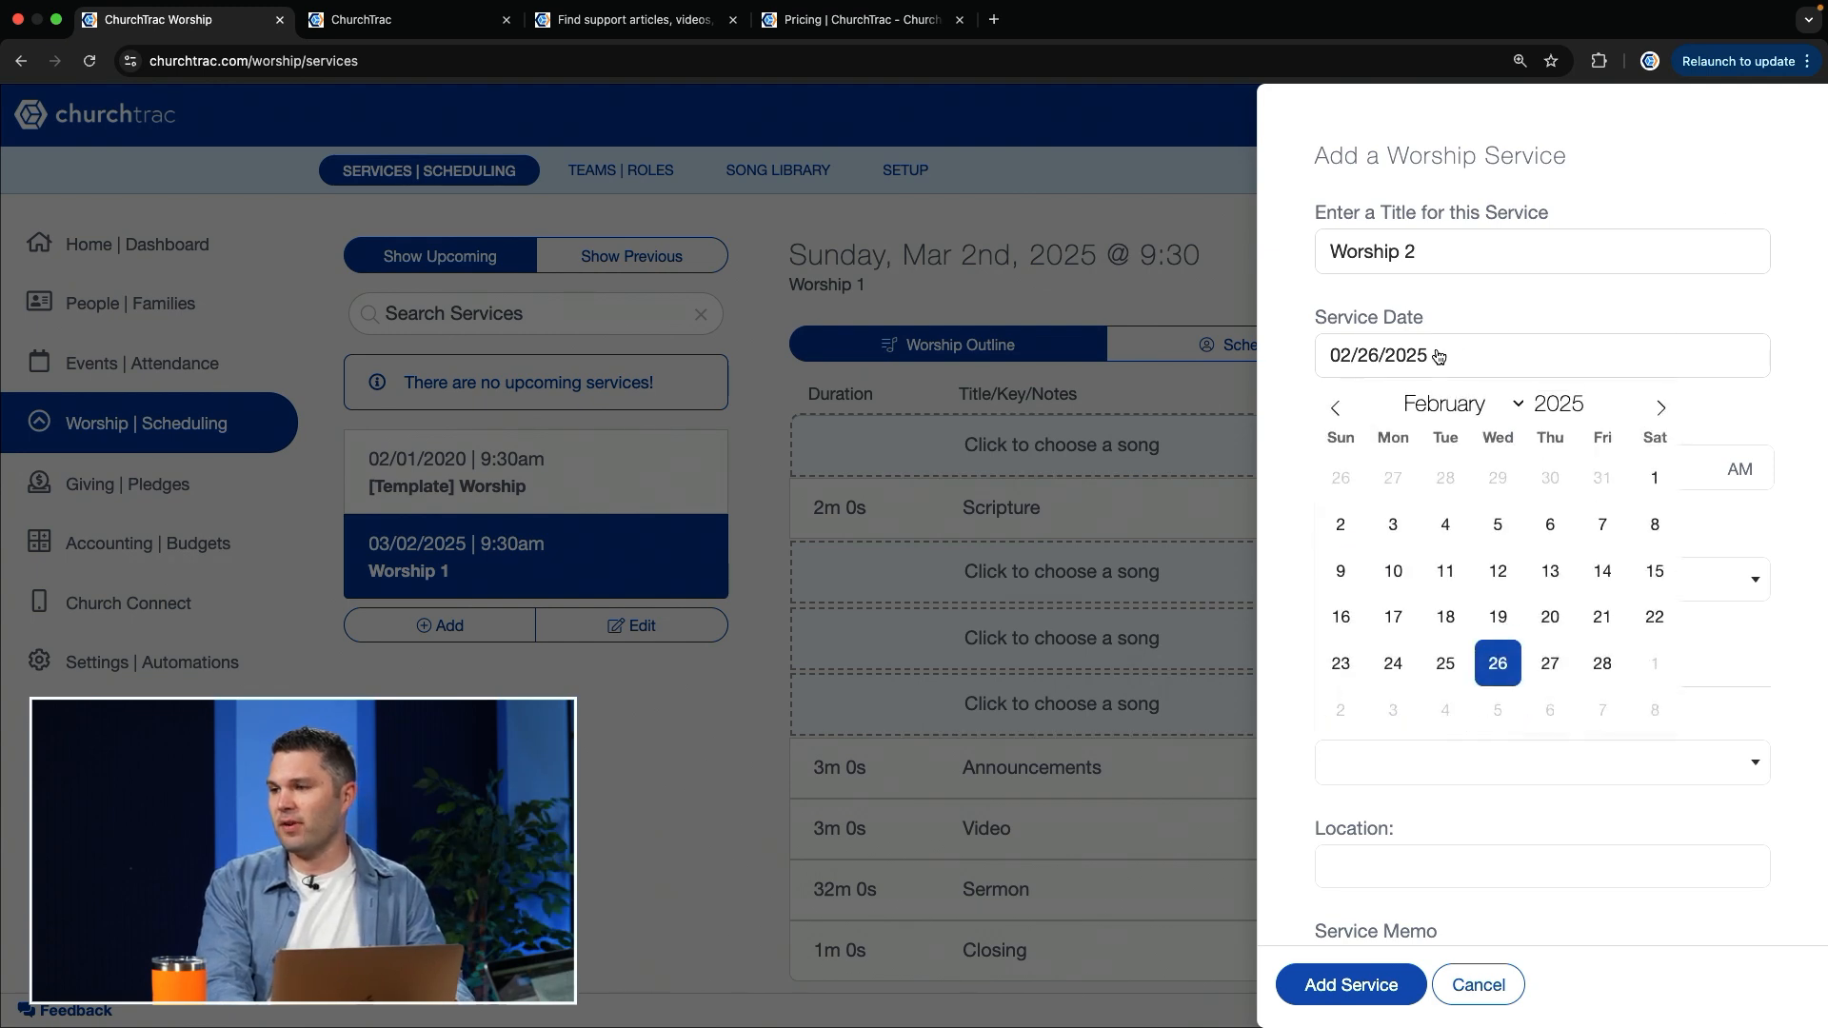
left_click(1662, 409)
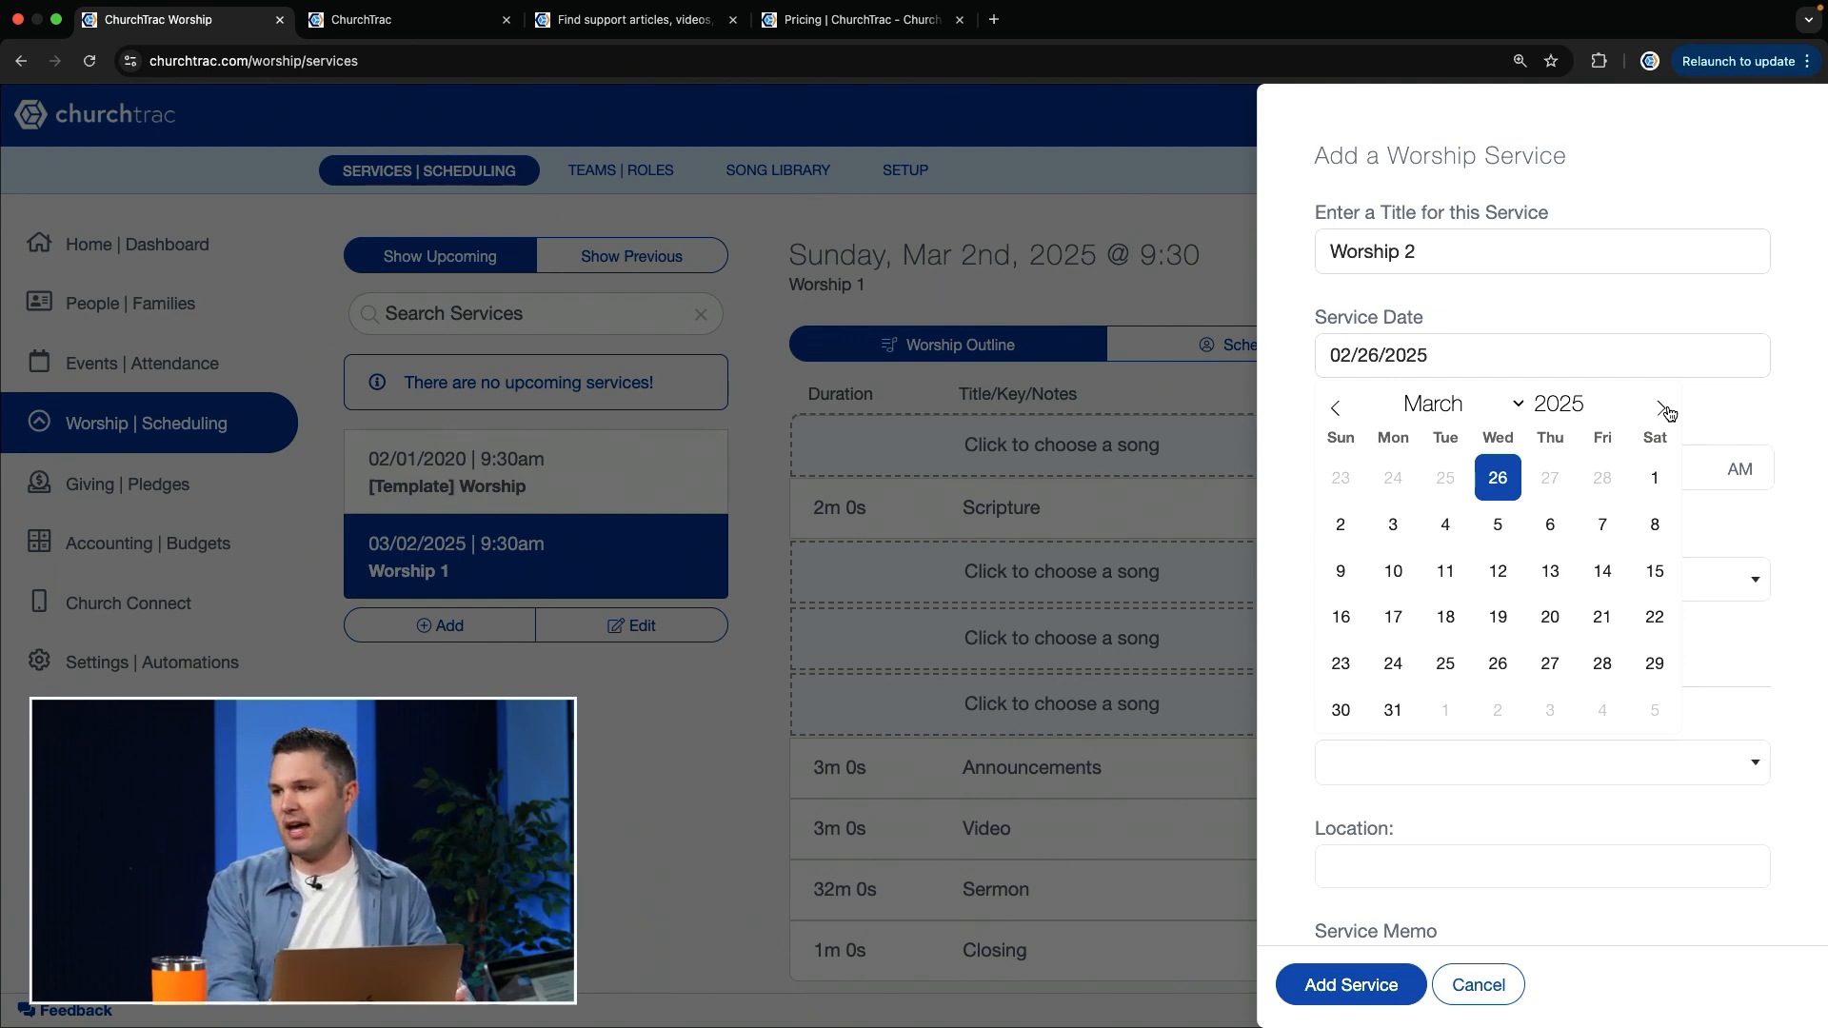
left_click(1344, 566)
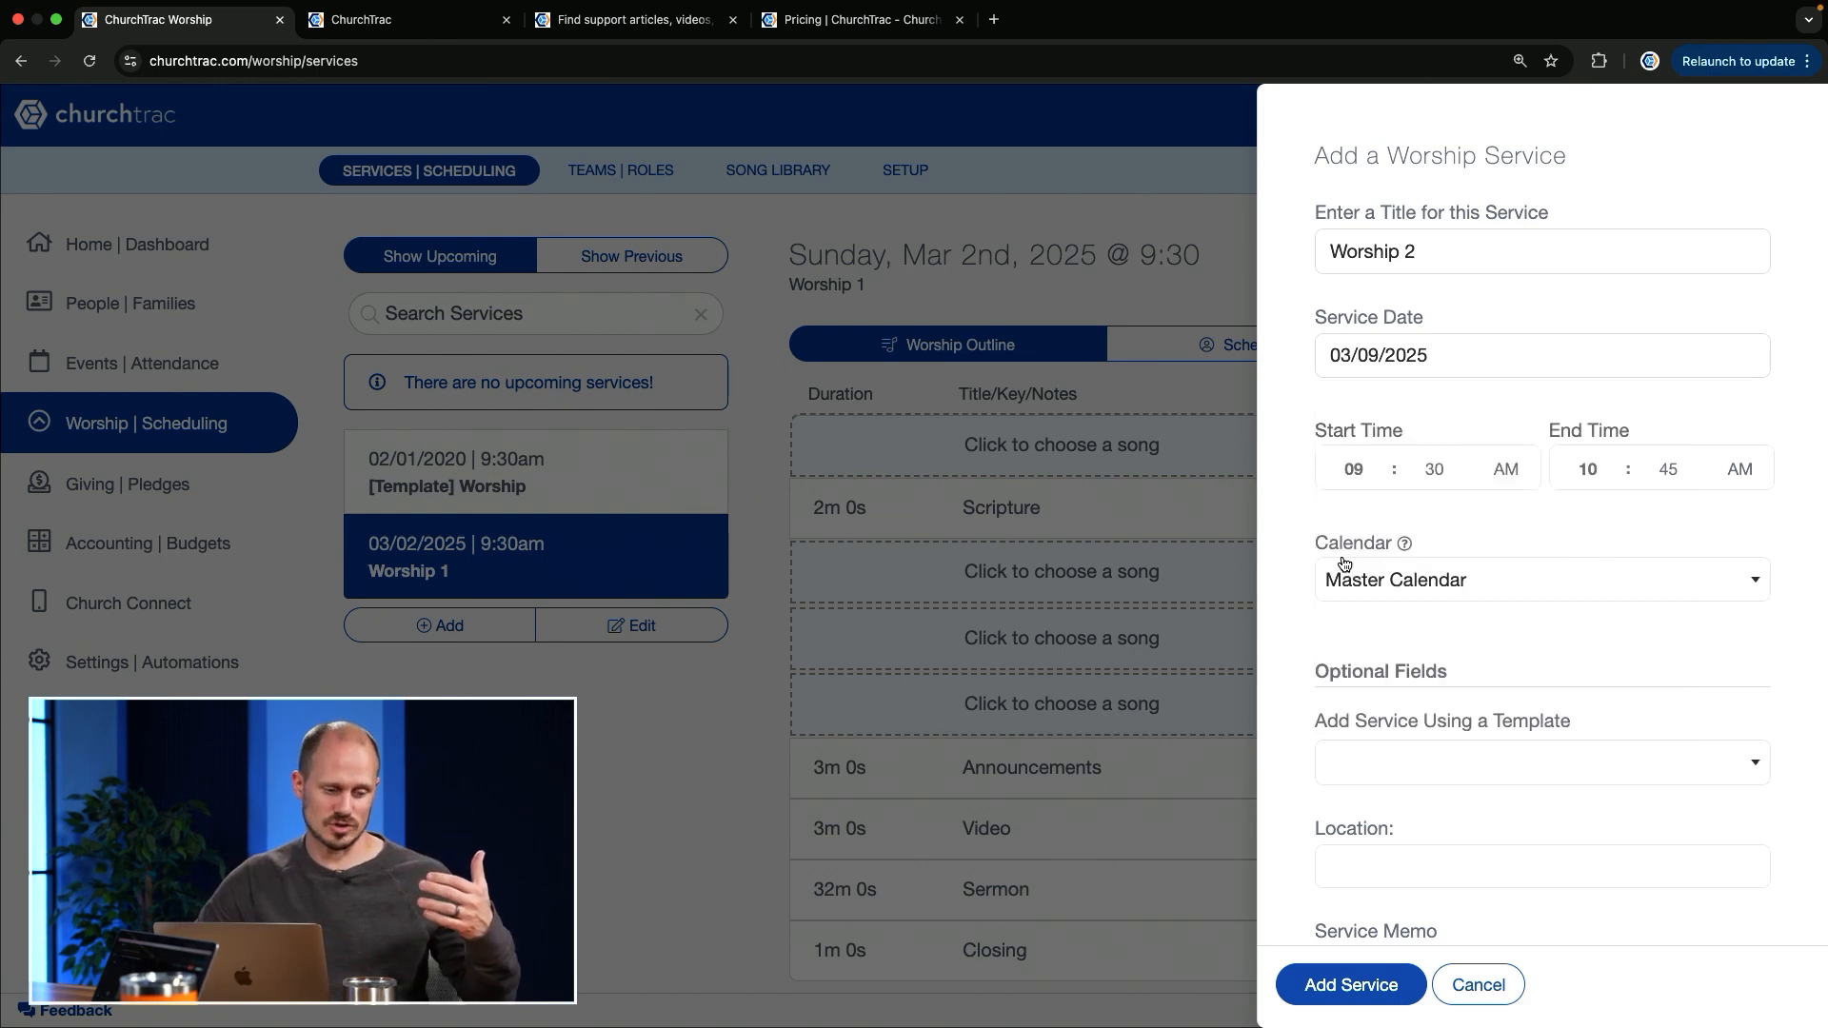
Step: Base the new service on [Template] Worship B, keeping the template's roles but using placeholders for its songs
left_click(1524, 778)
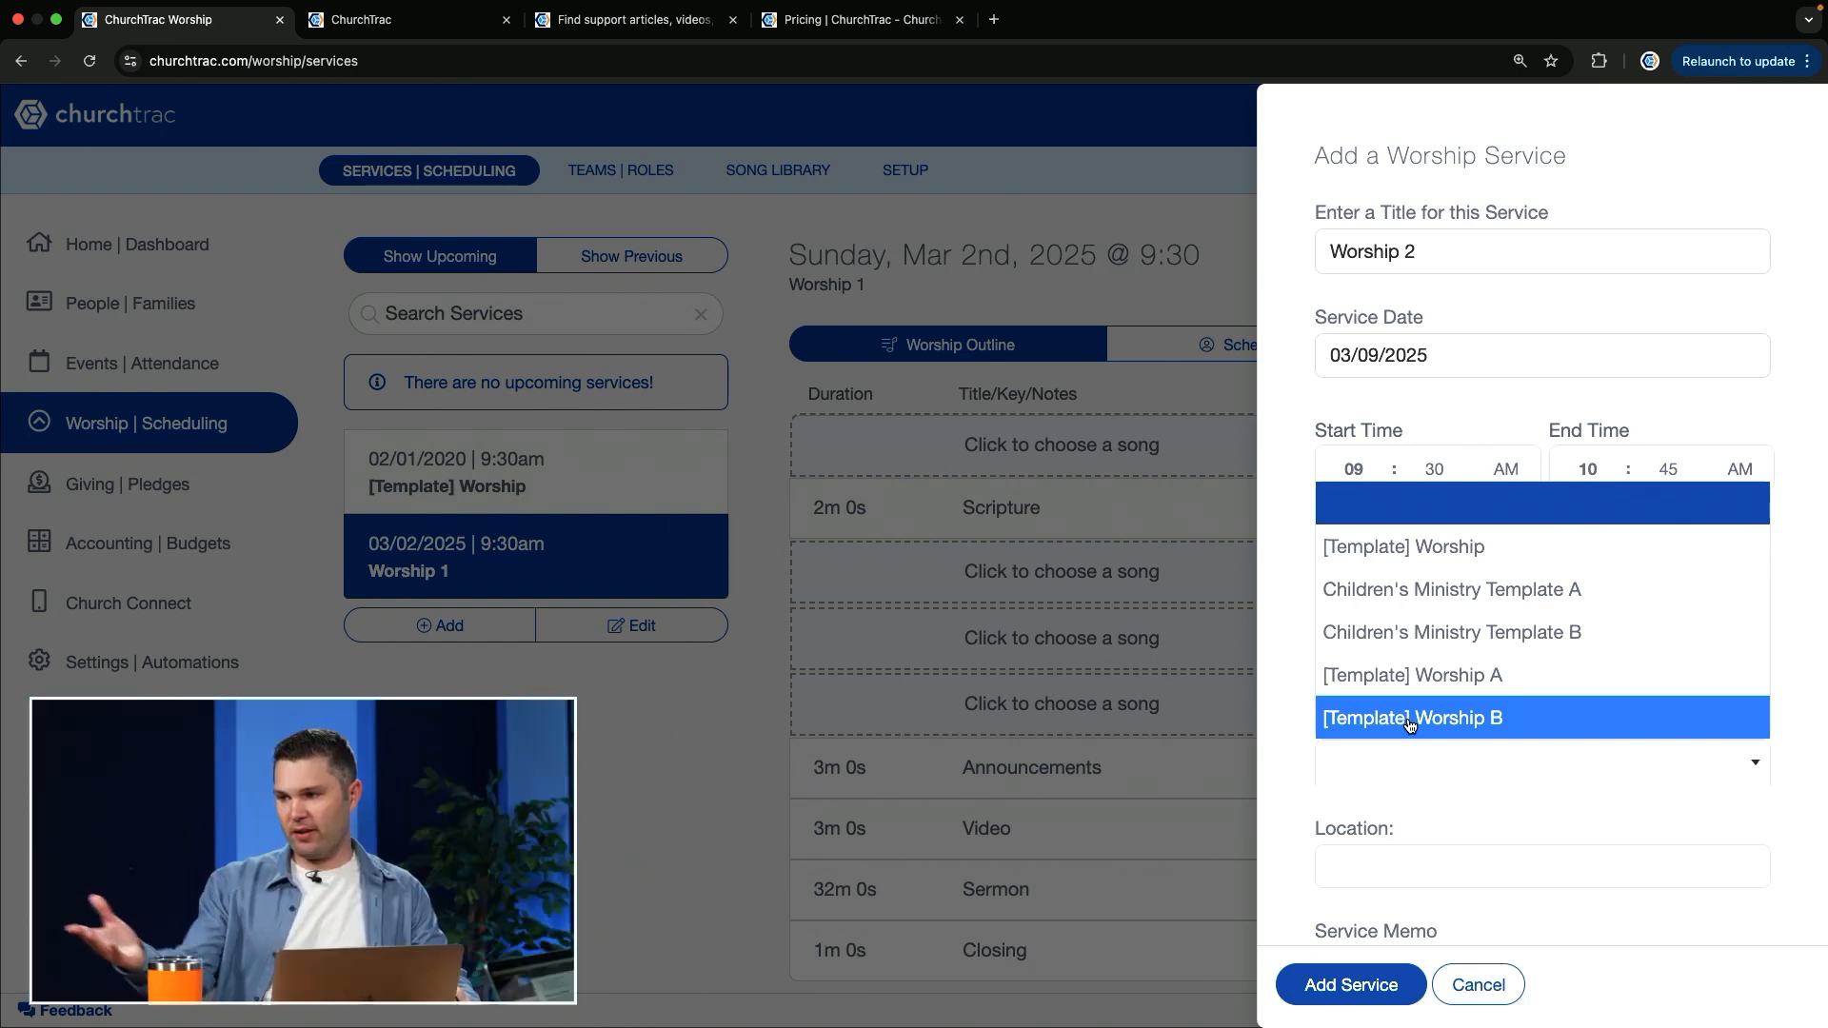
left_click(1463, 719)
scroll(1648, 672, "down", 3)
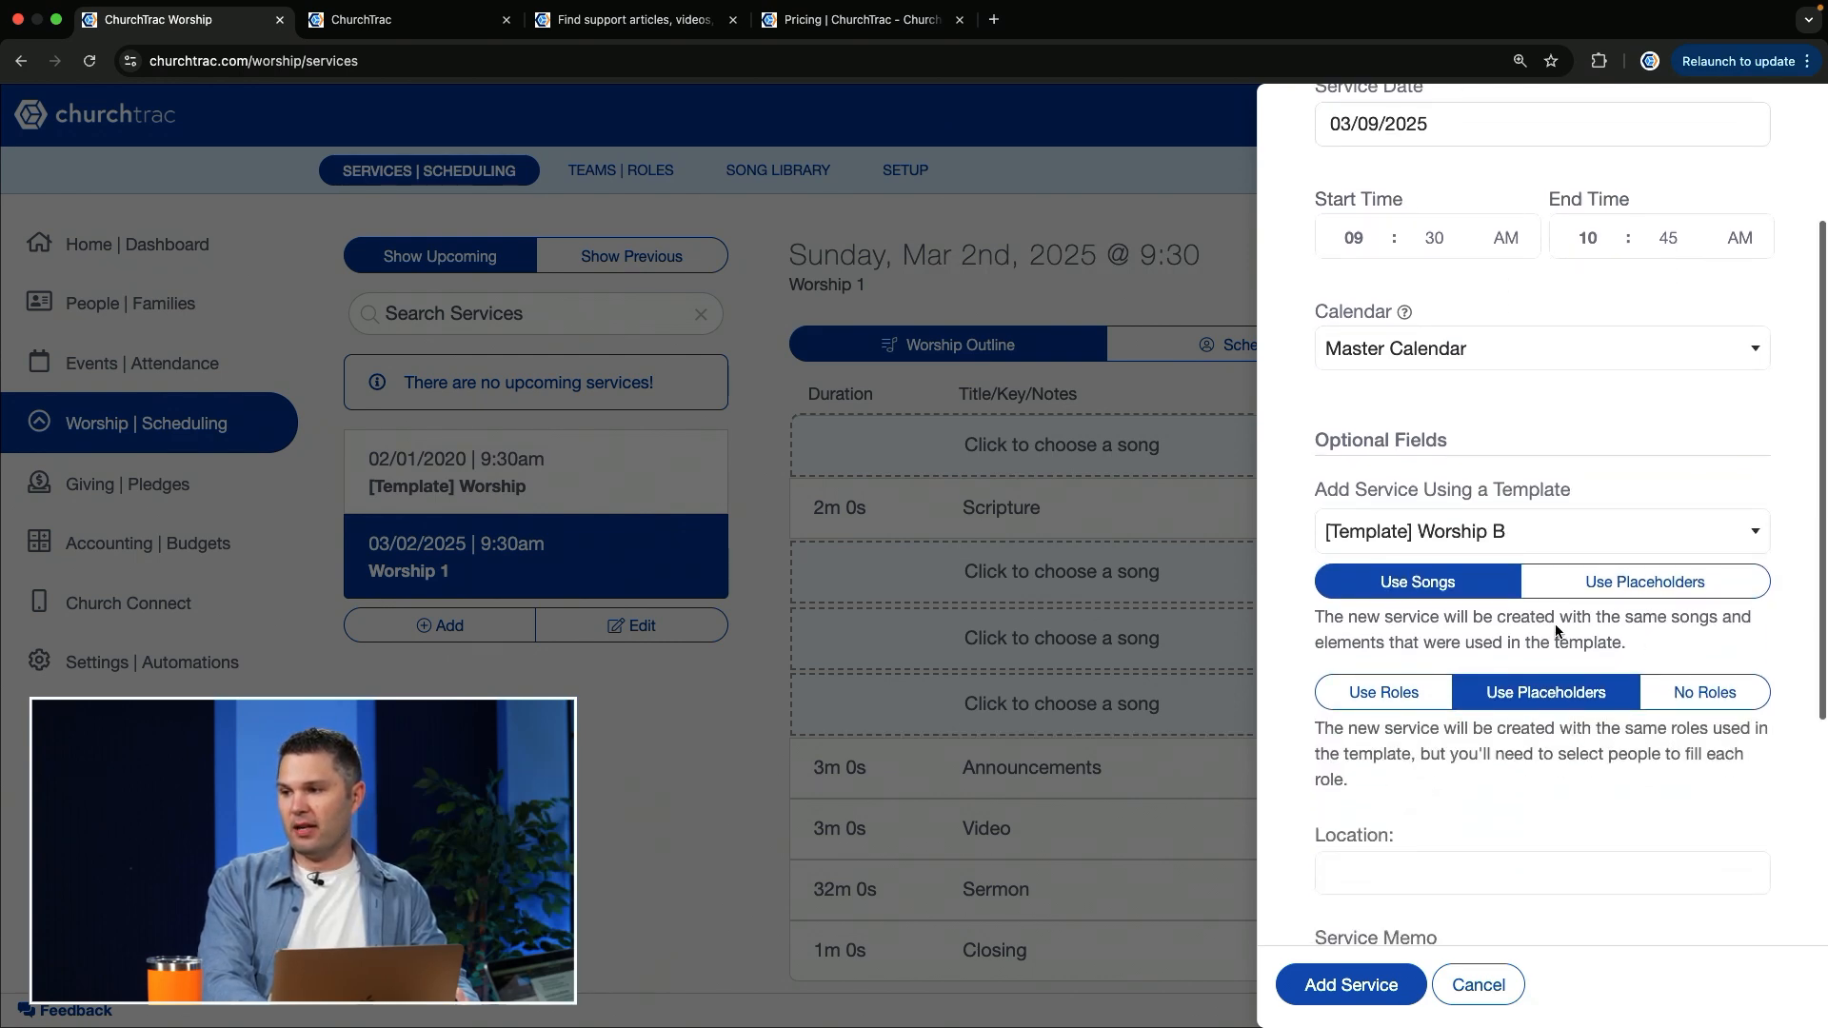
left_click(1362, 696)
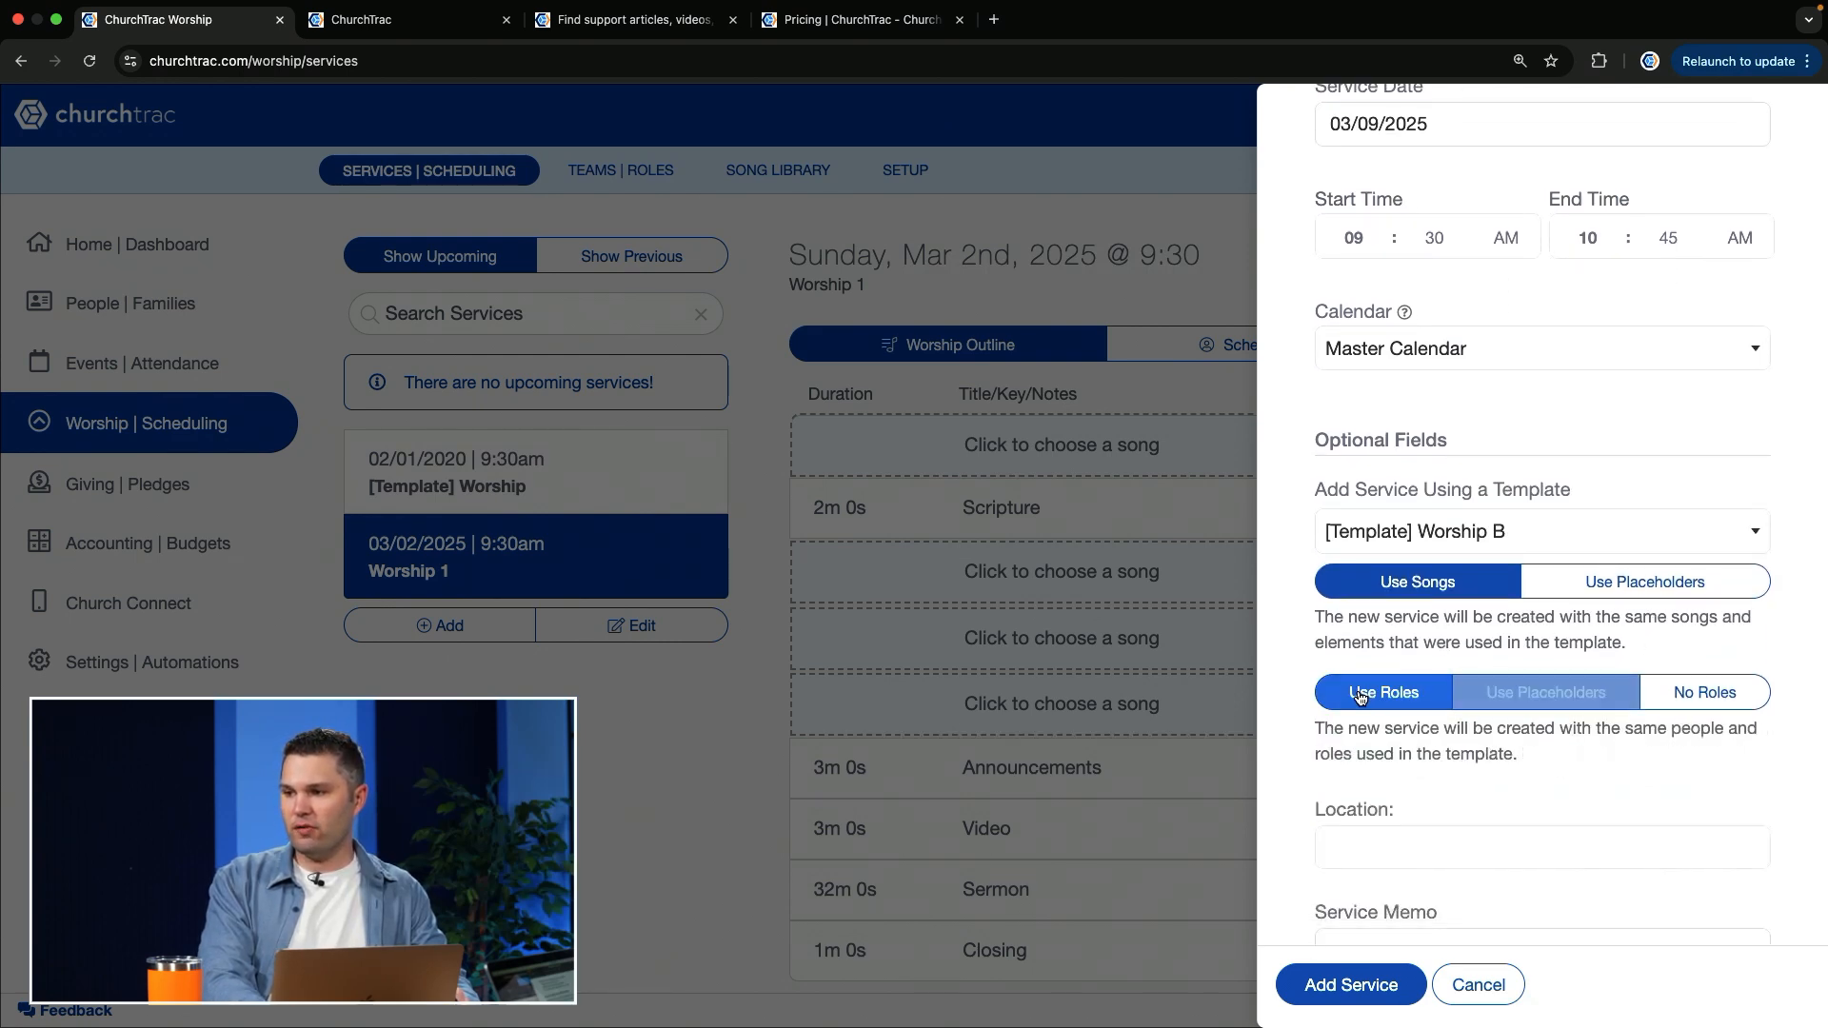
left_click(1638, 582)
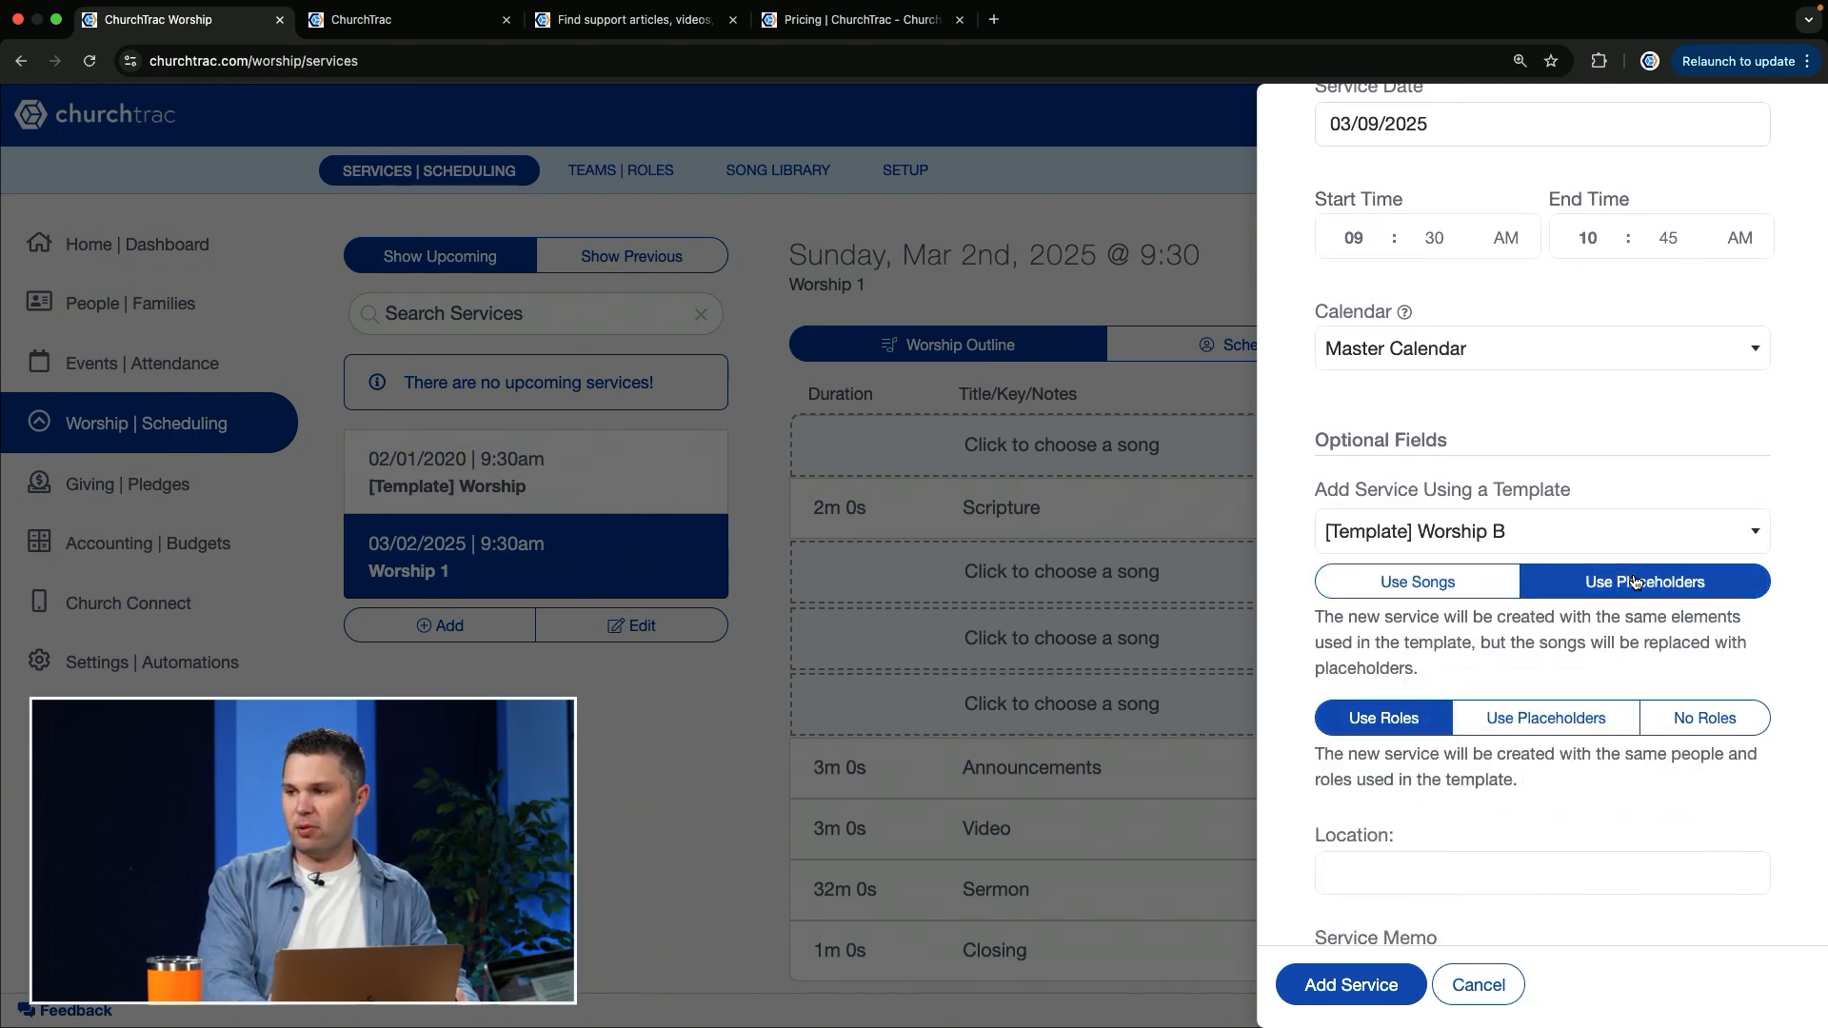
Step: Add the service with Worship Building as its location, and show its scheduled roles
scroll(1396, 752, "down", 2)
left_click(1396, 735)
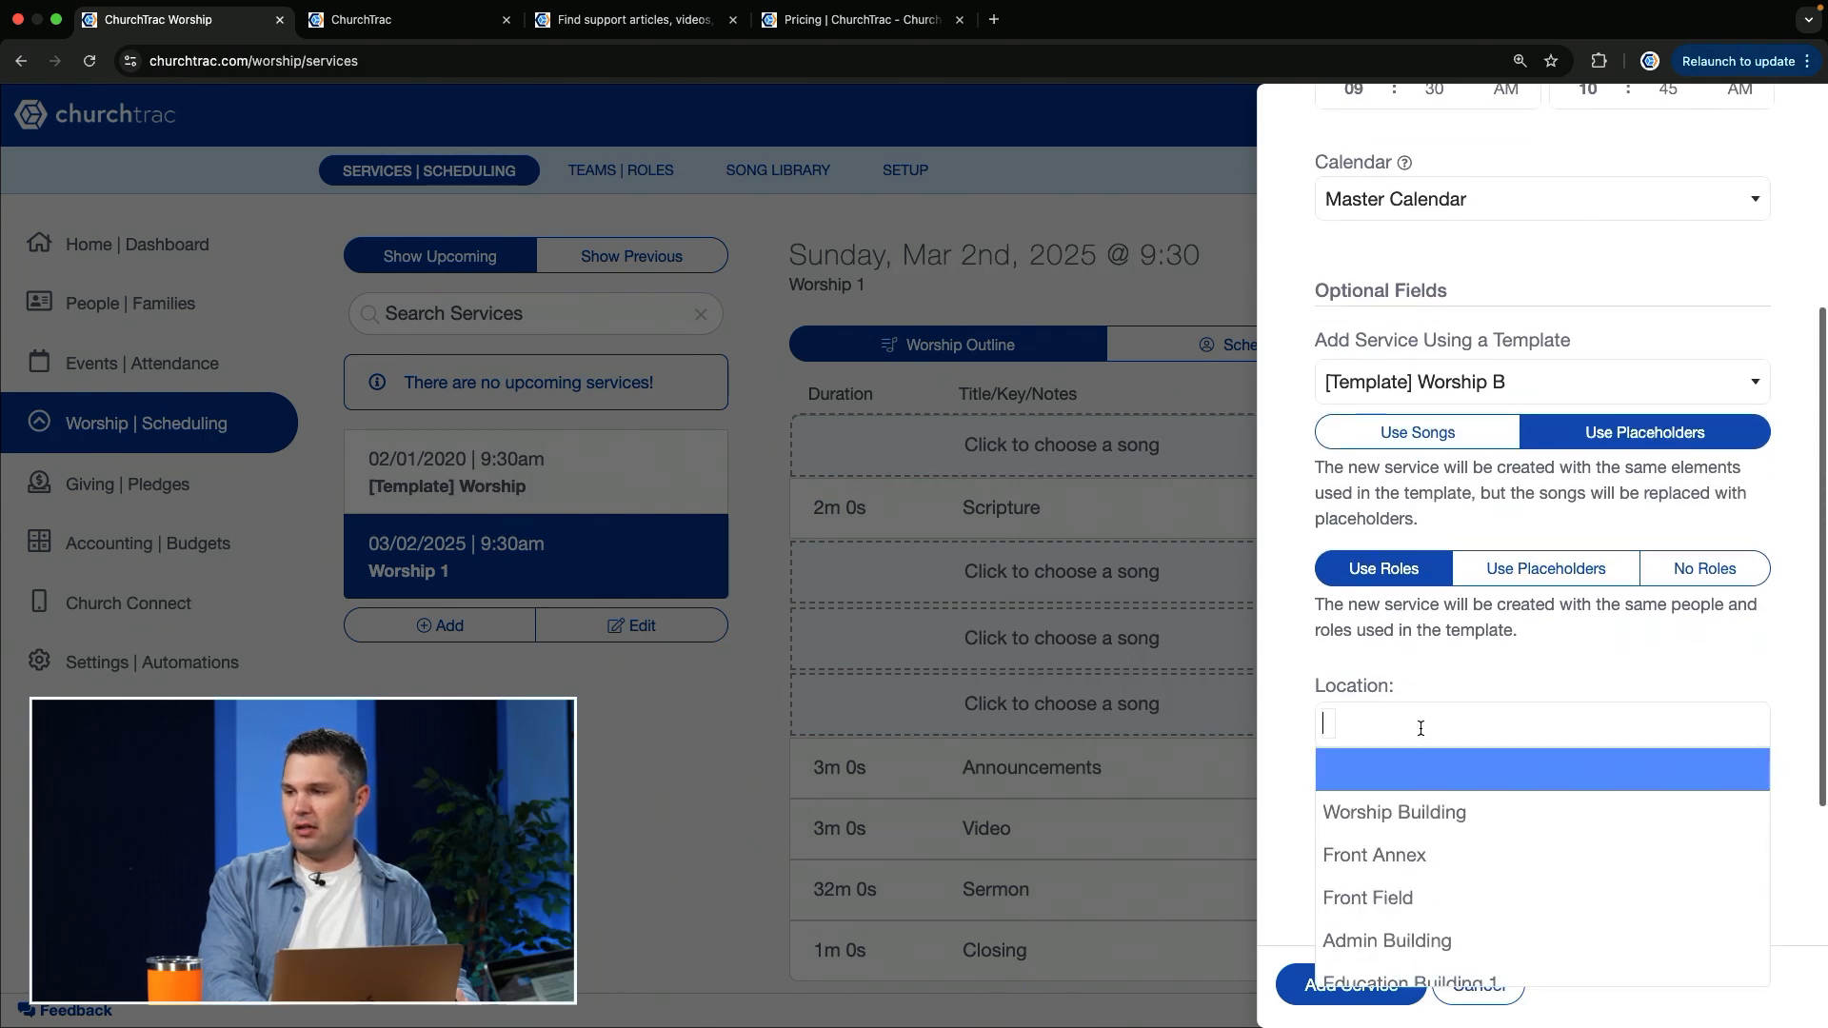
left_click(1392, 809)
scroll(1392, 815, "down", 2)
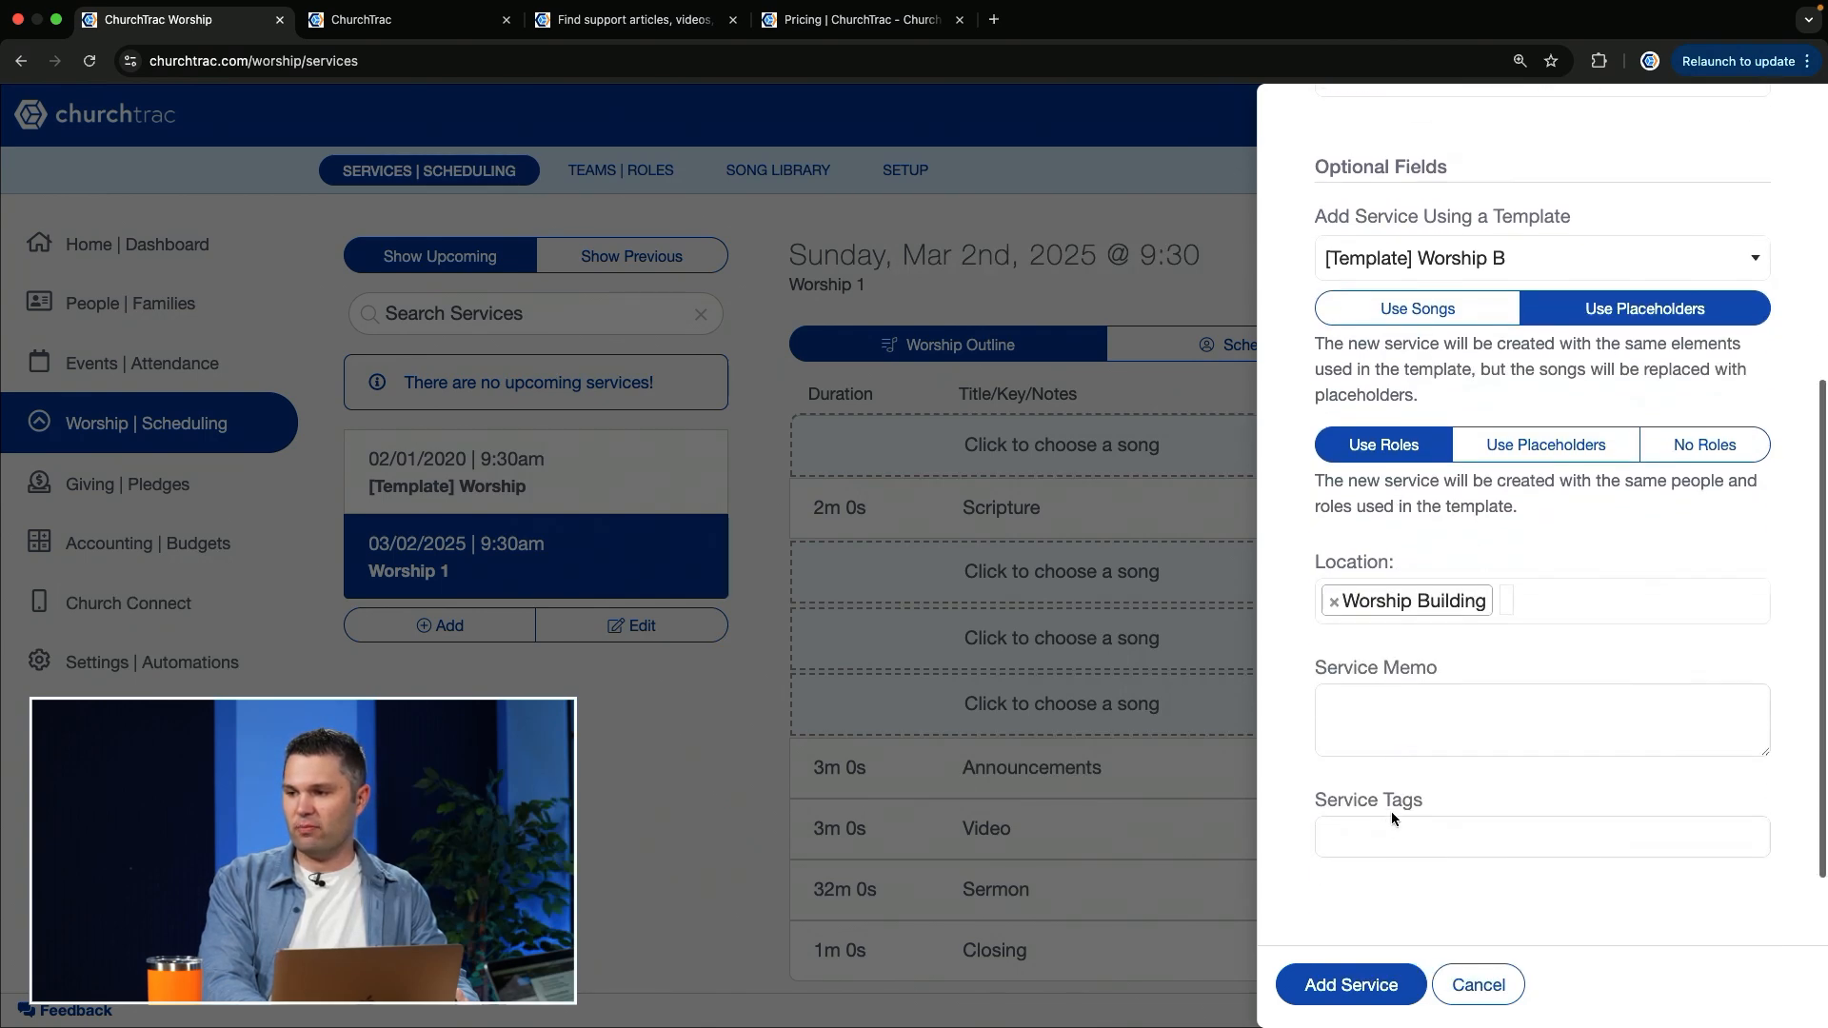
left_click(1352, 985)
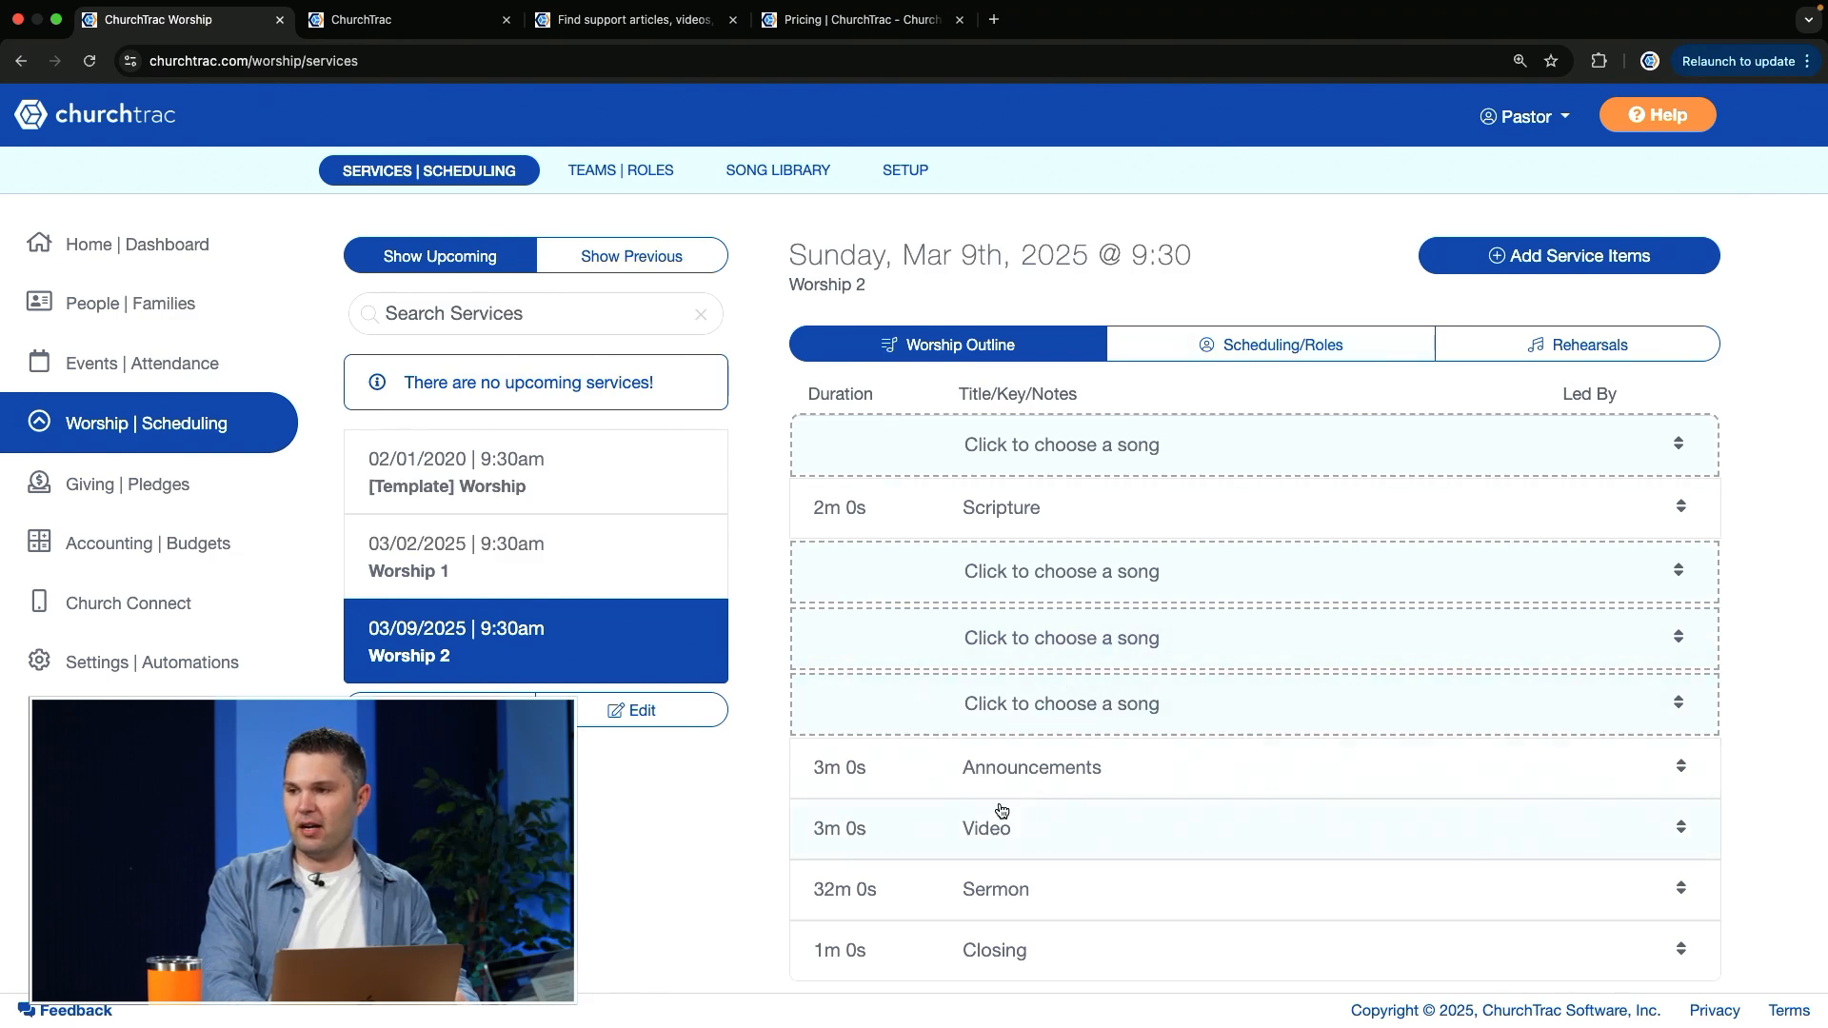
left_click(1262, 360)
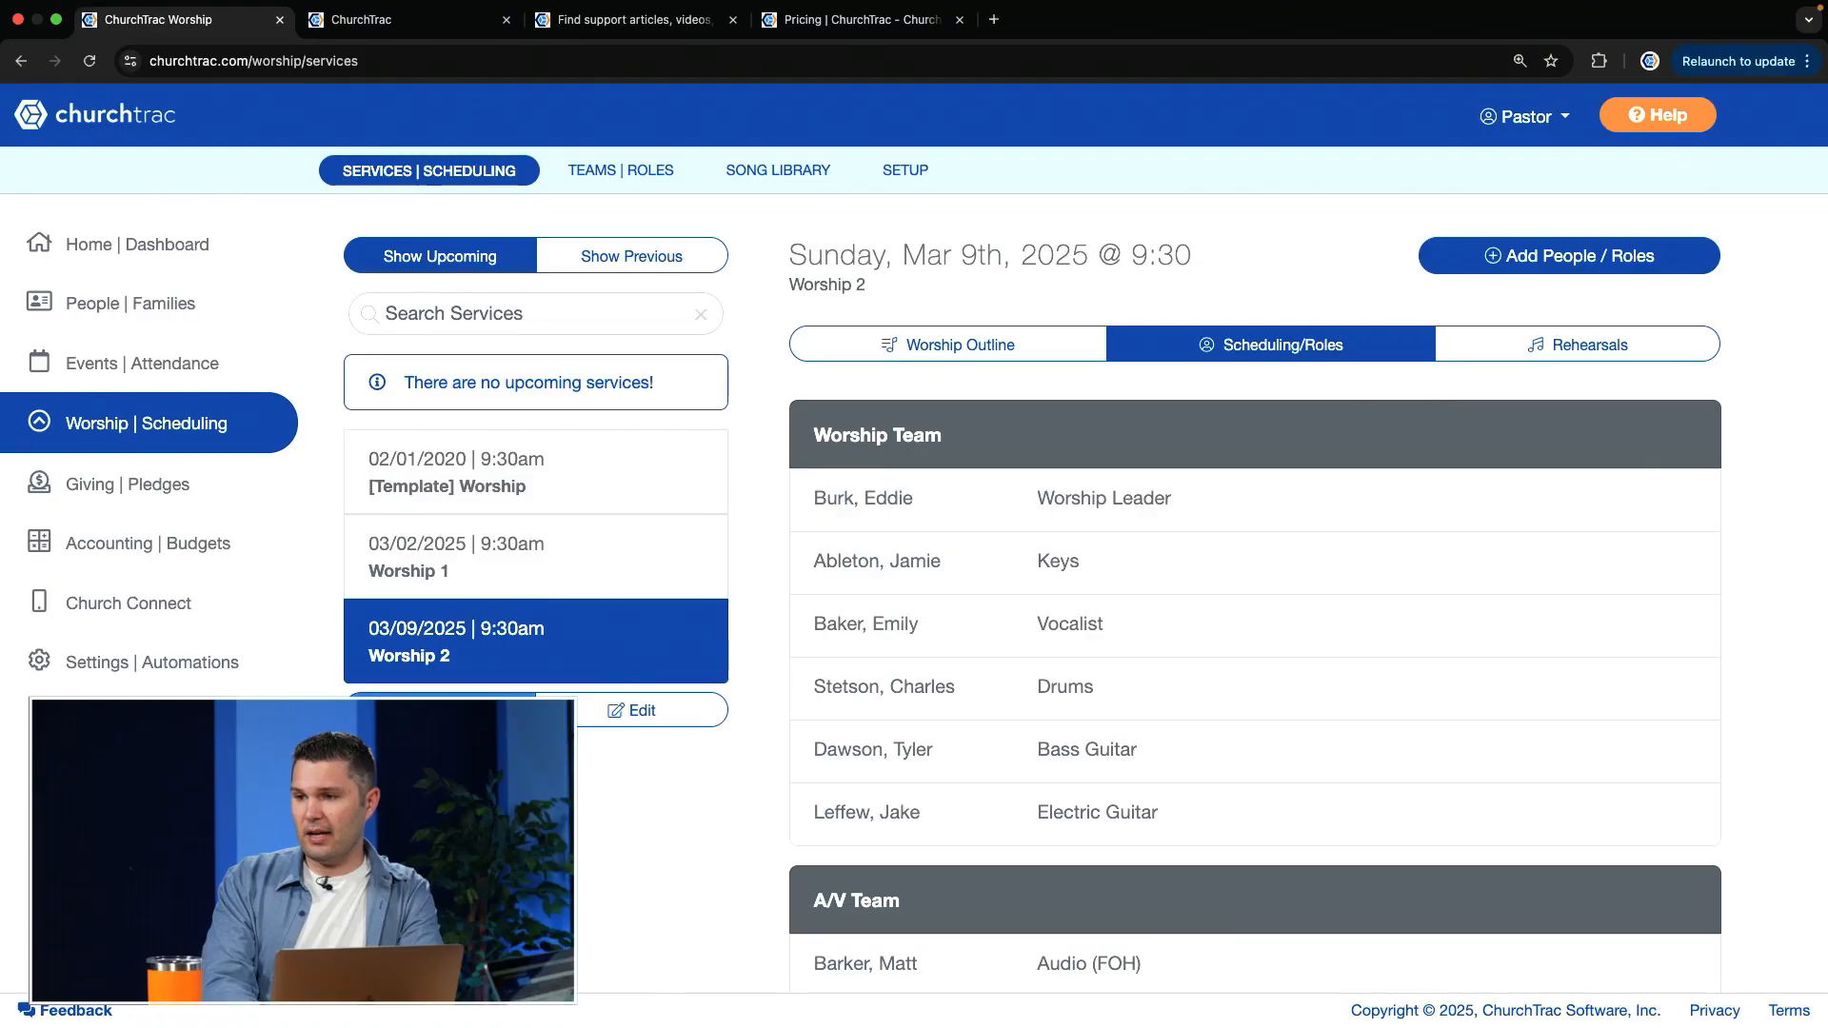
left_click(441, 710)
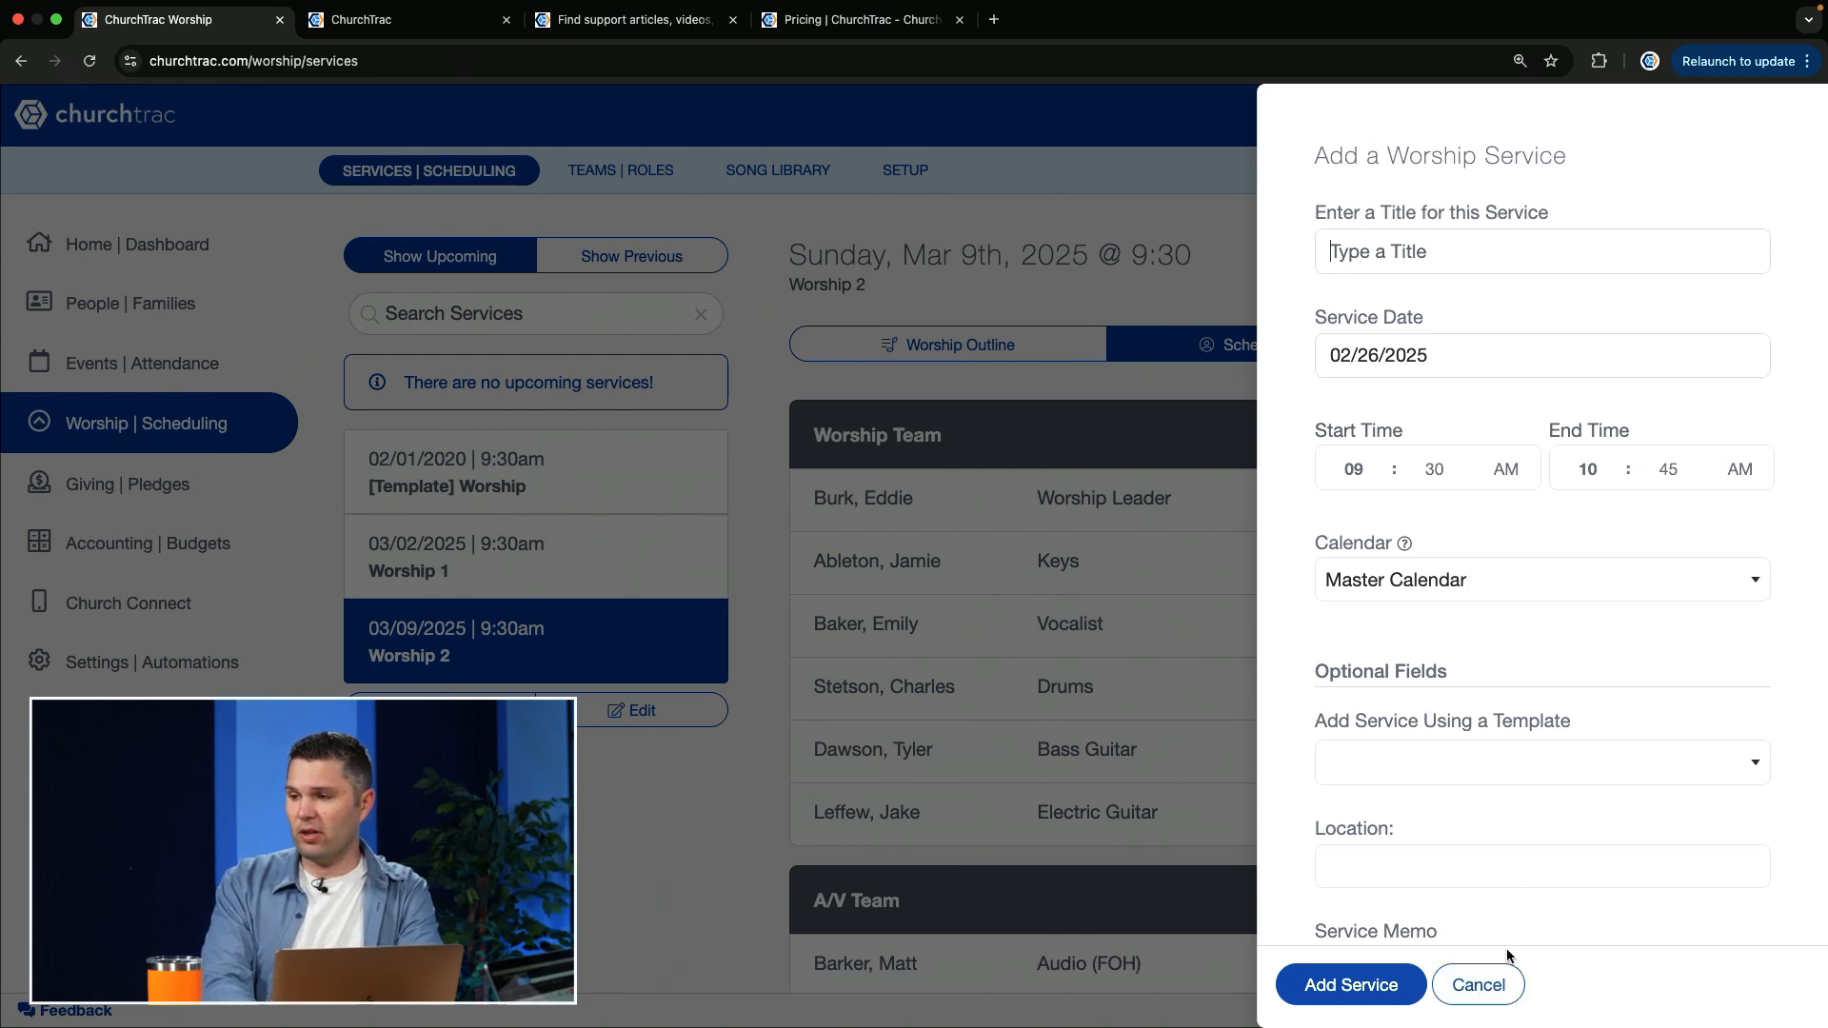
left_click(1563, 776)
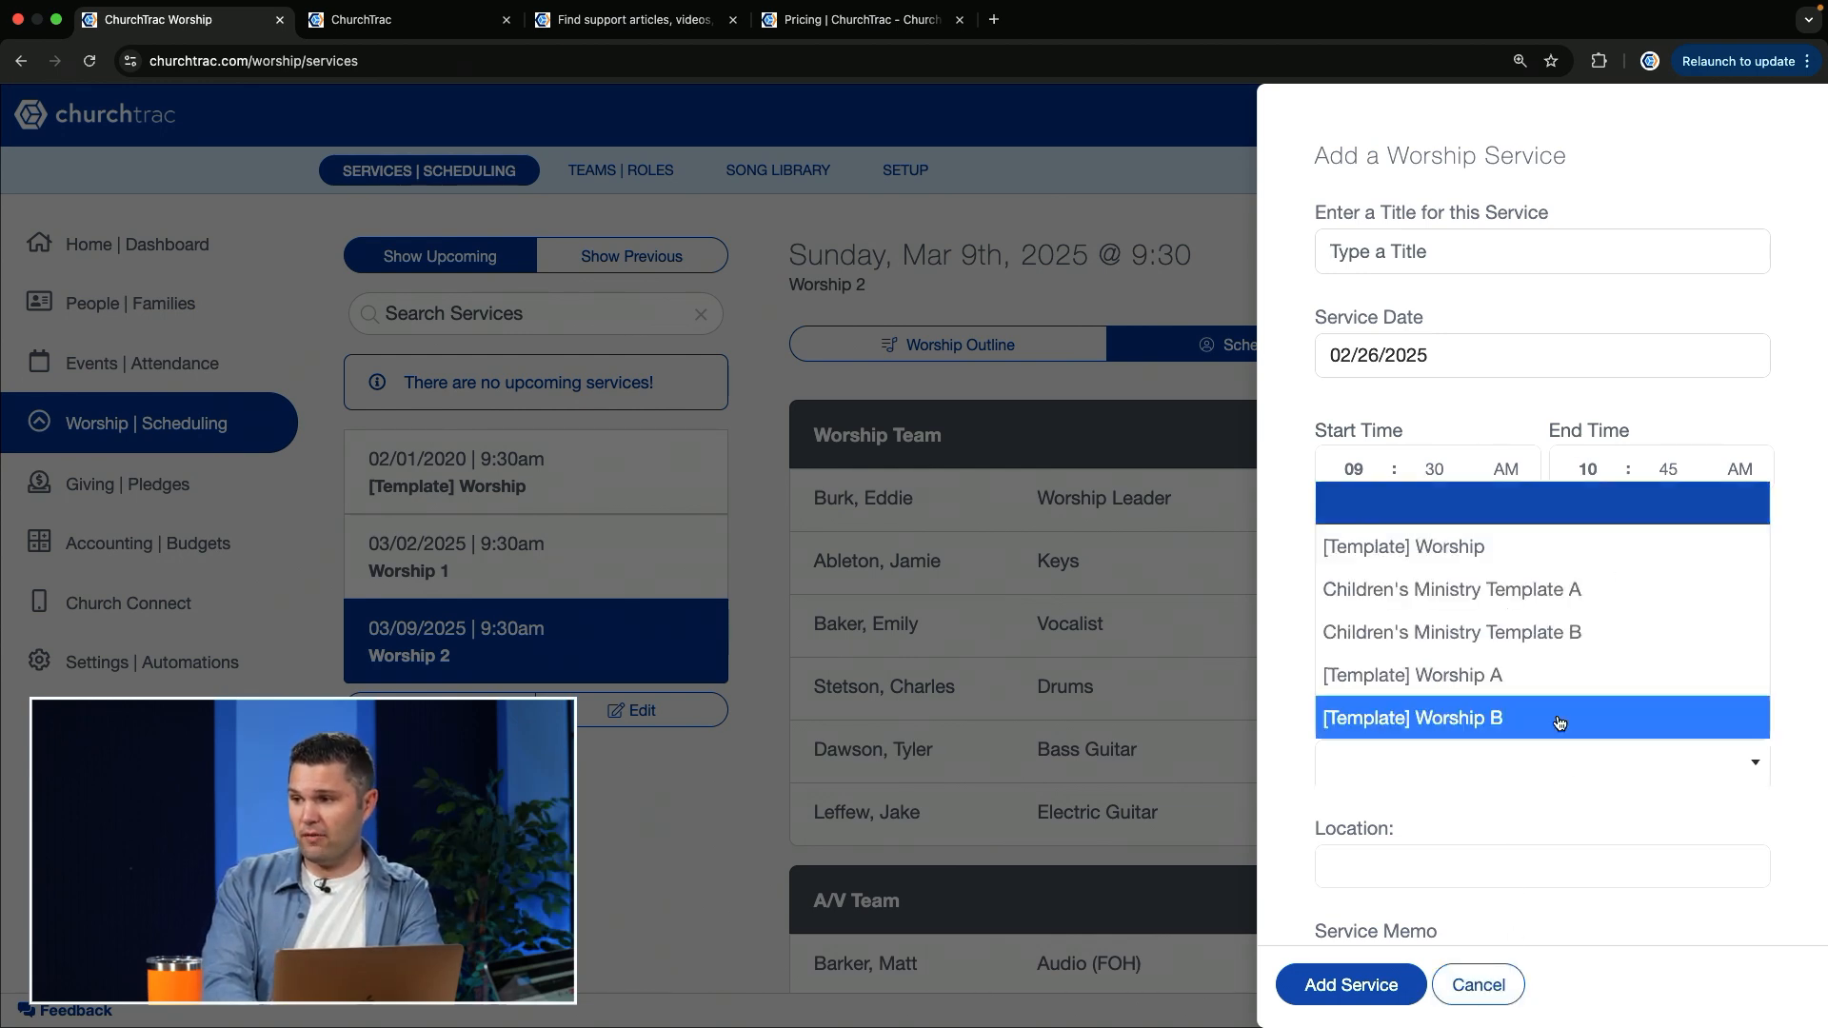
left_click(1478, 985)
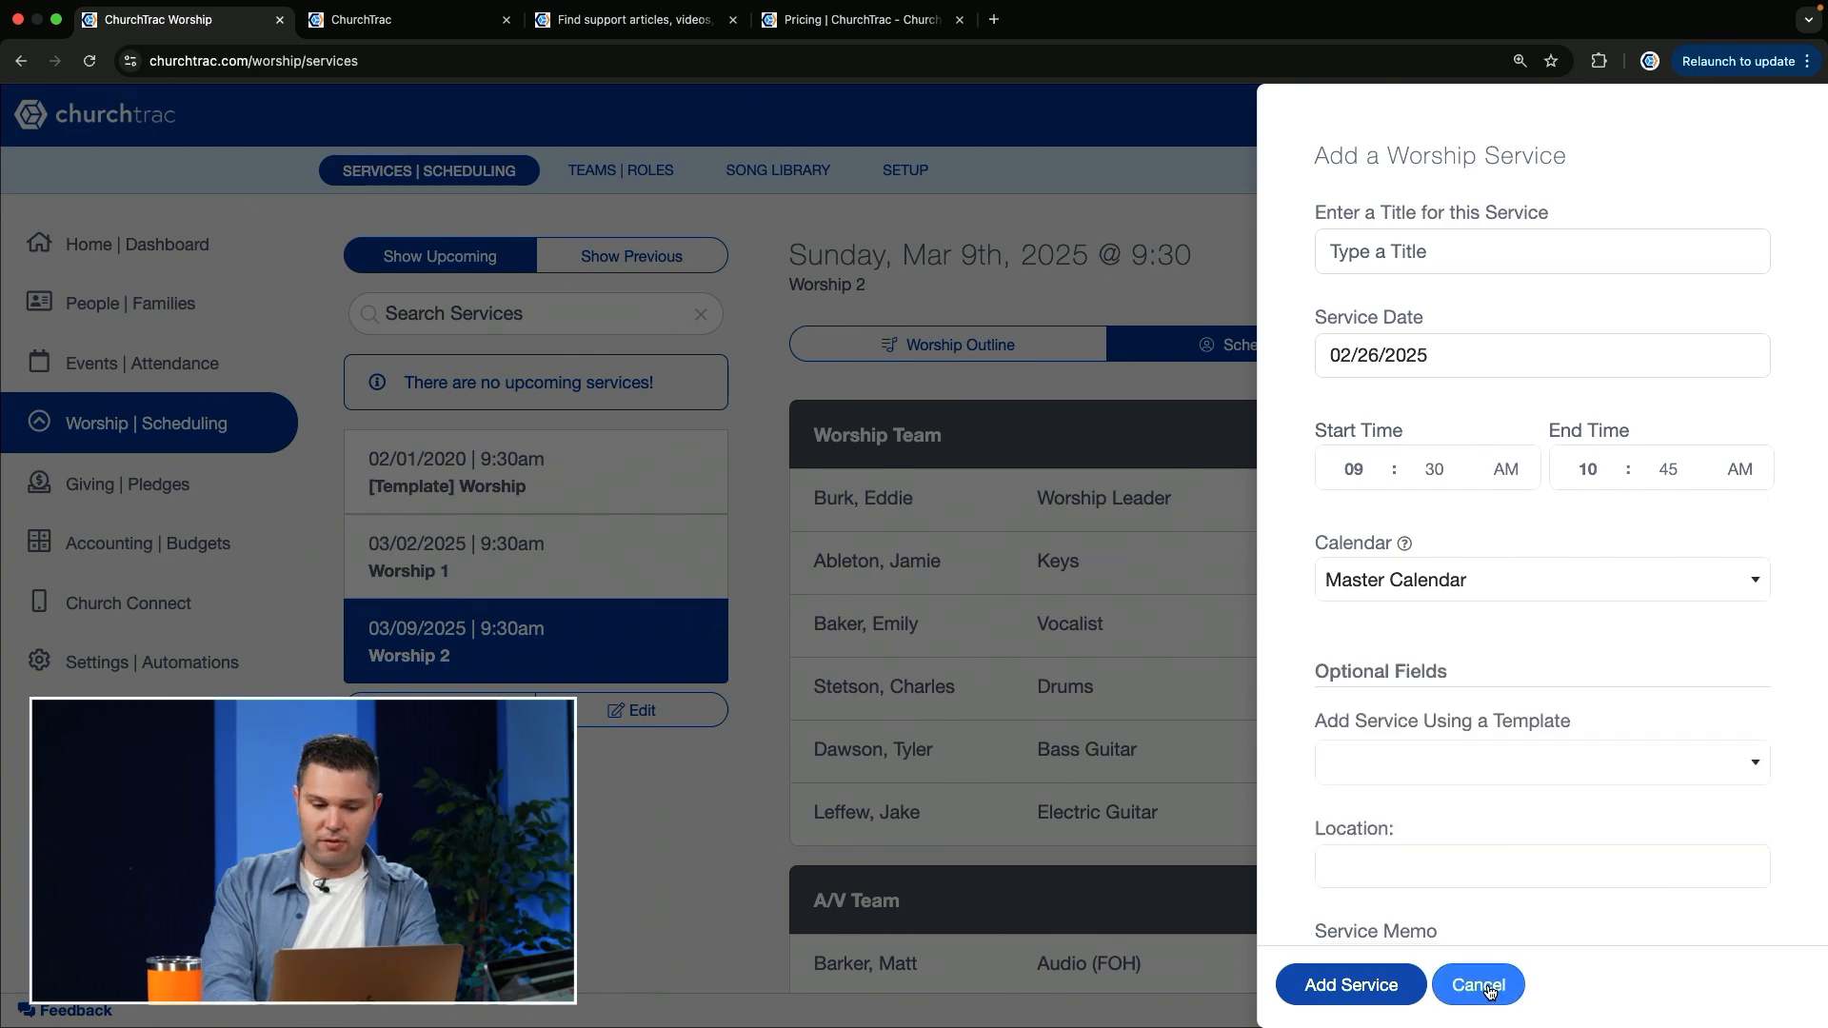
left_click(1478, 984)
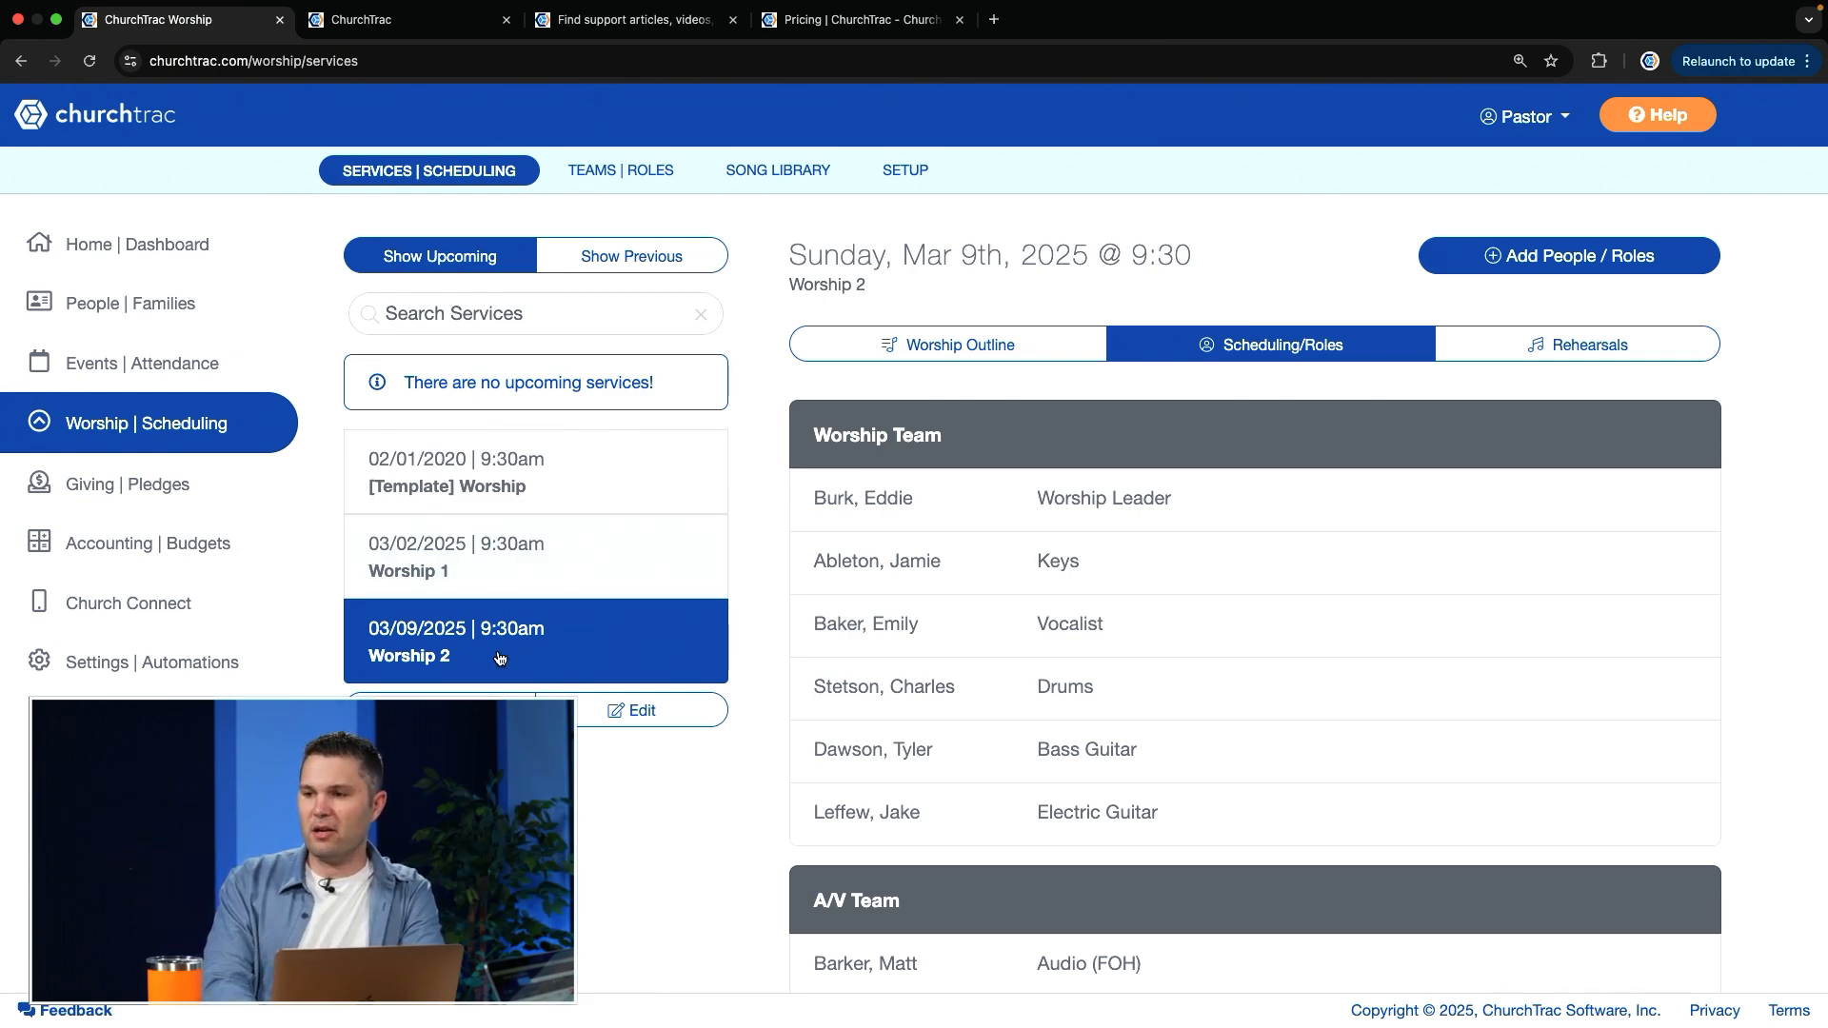
Step: Draft a Worship 3 service from [Template] Worship A with placeholders for its songs, and cancel without adding it
left_click(442, 710)
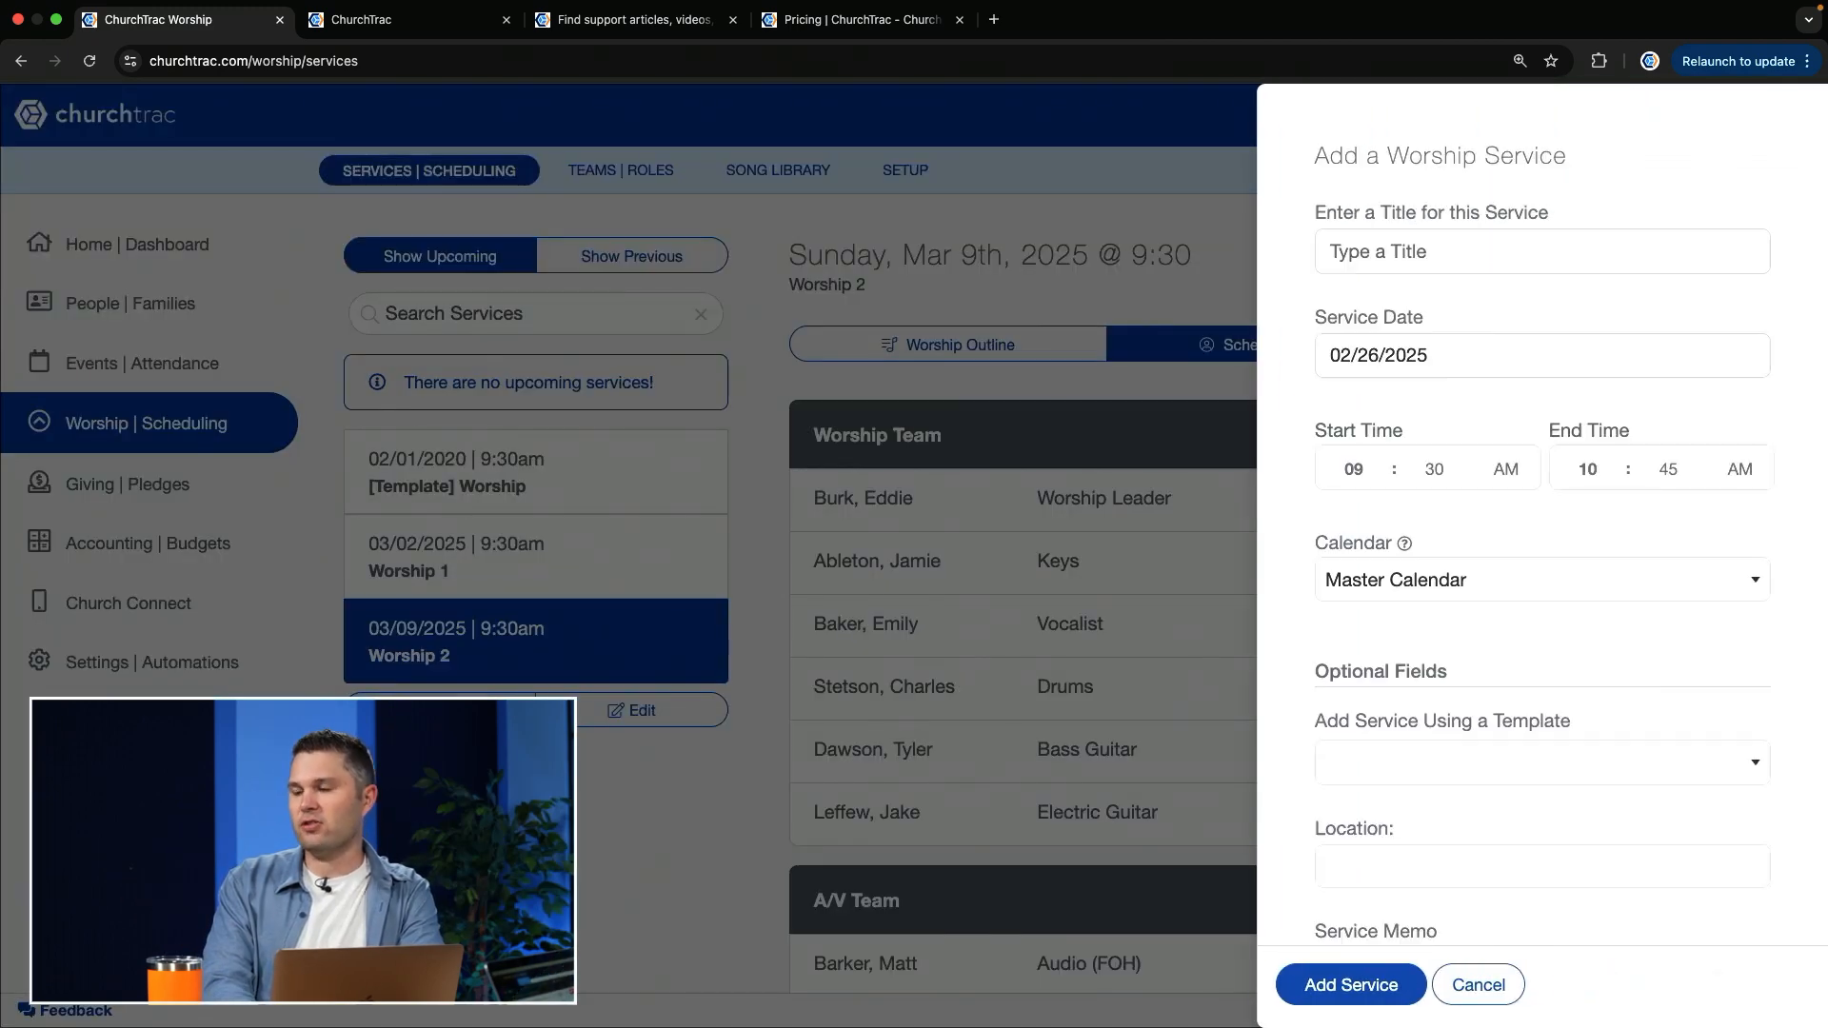
type("Worship 3")
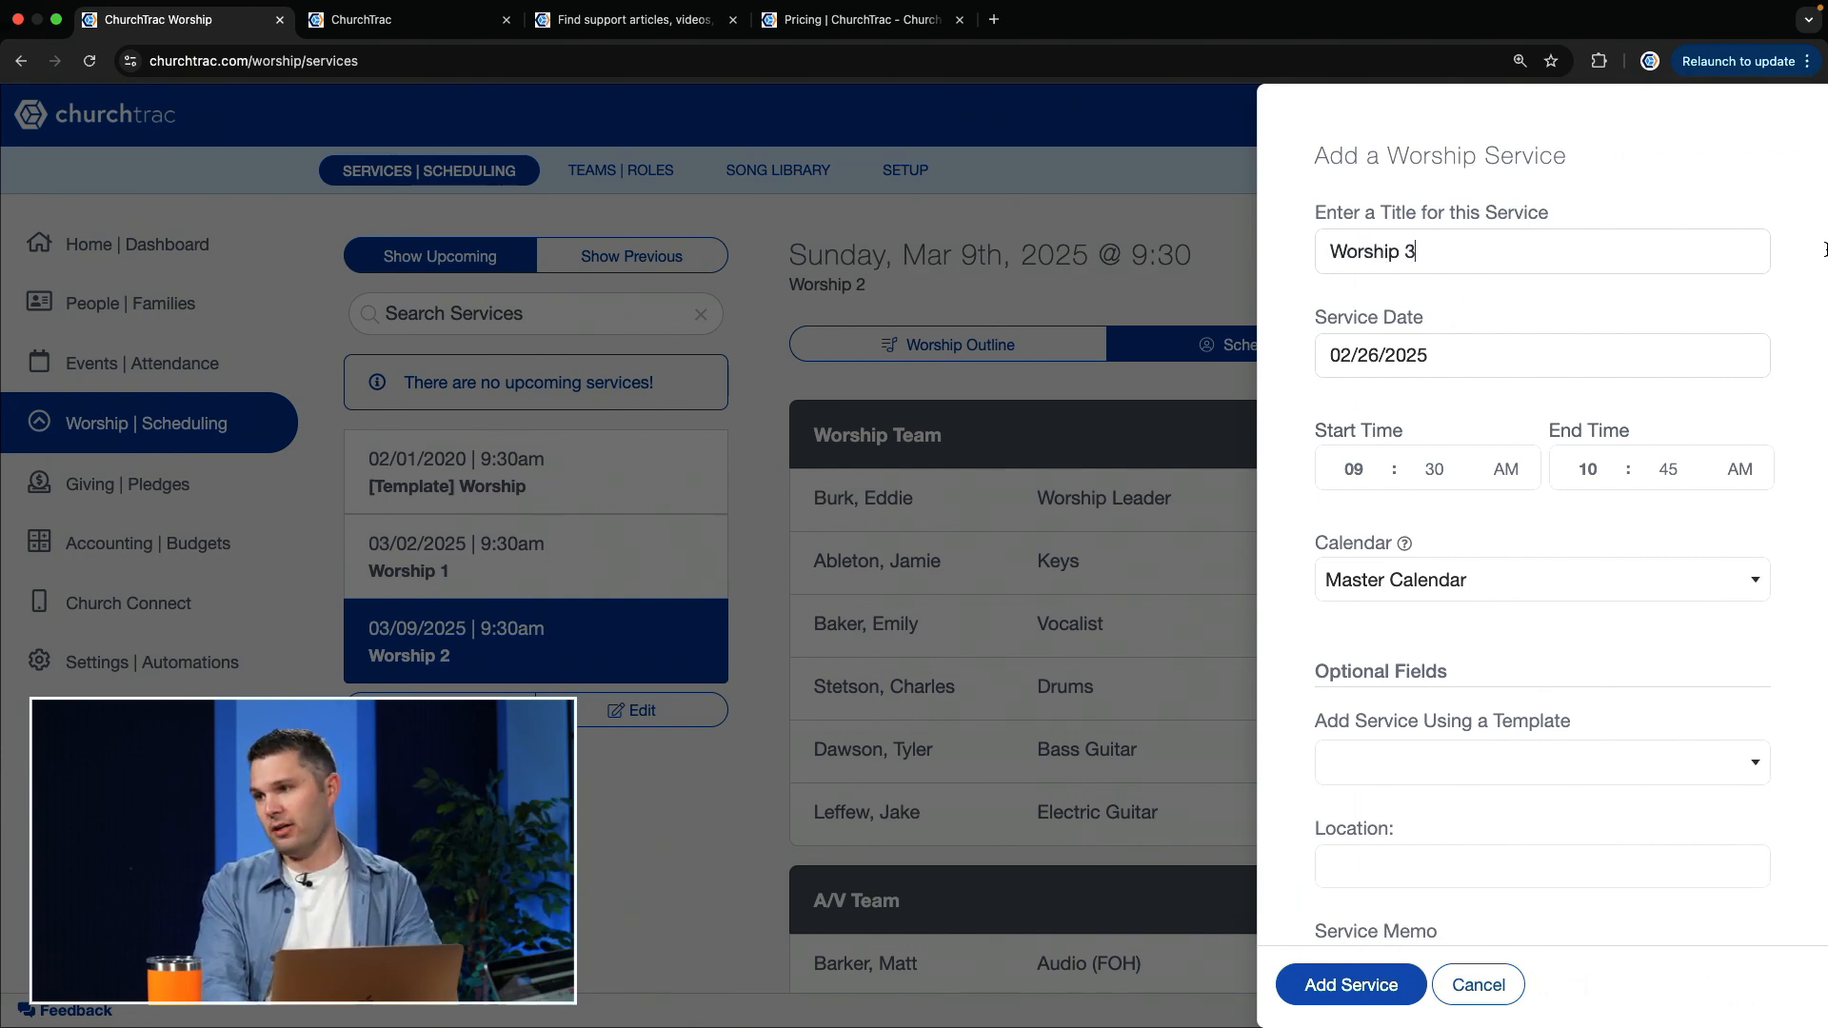
left_click(1398, 760)
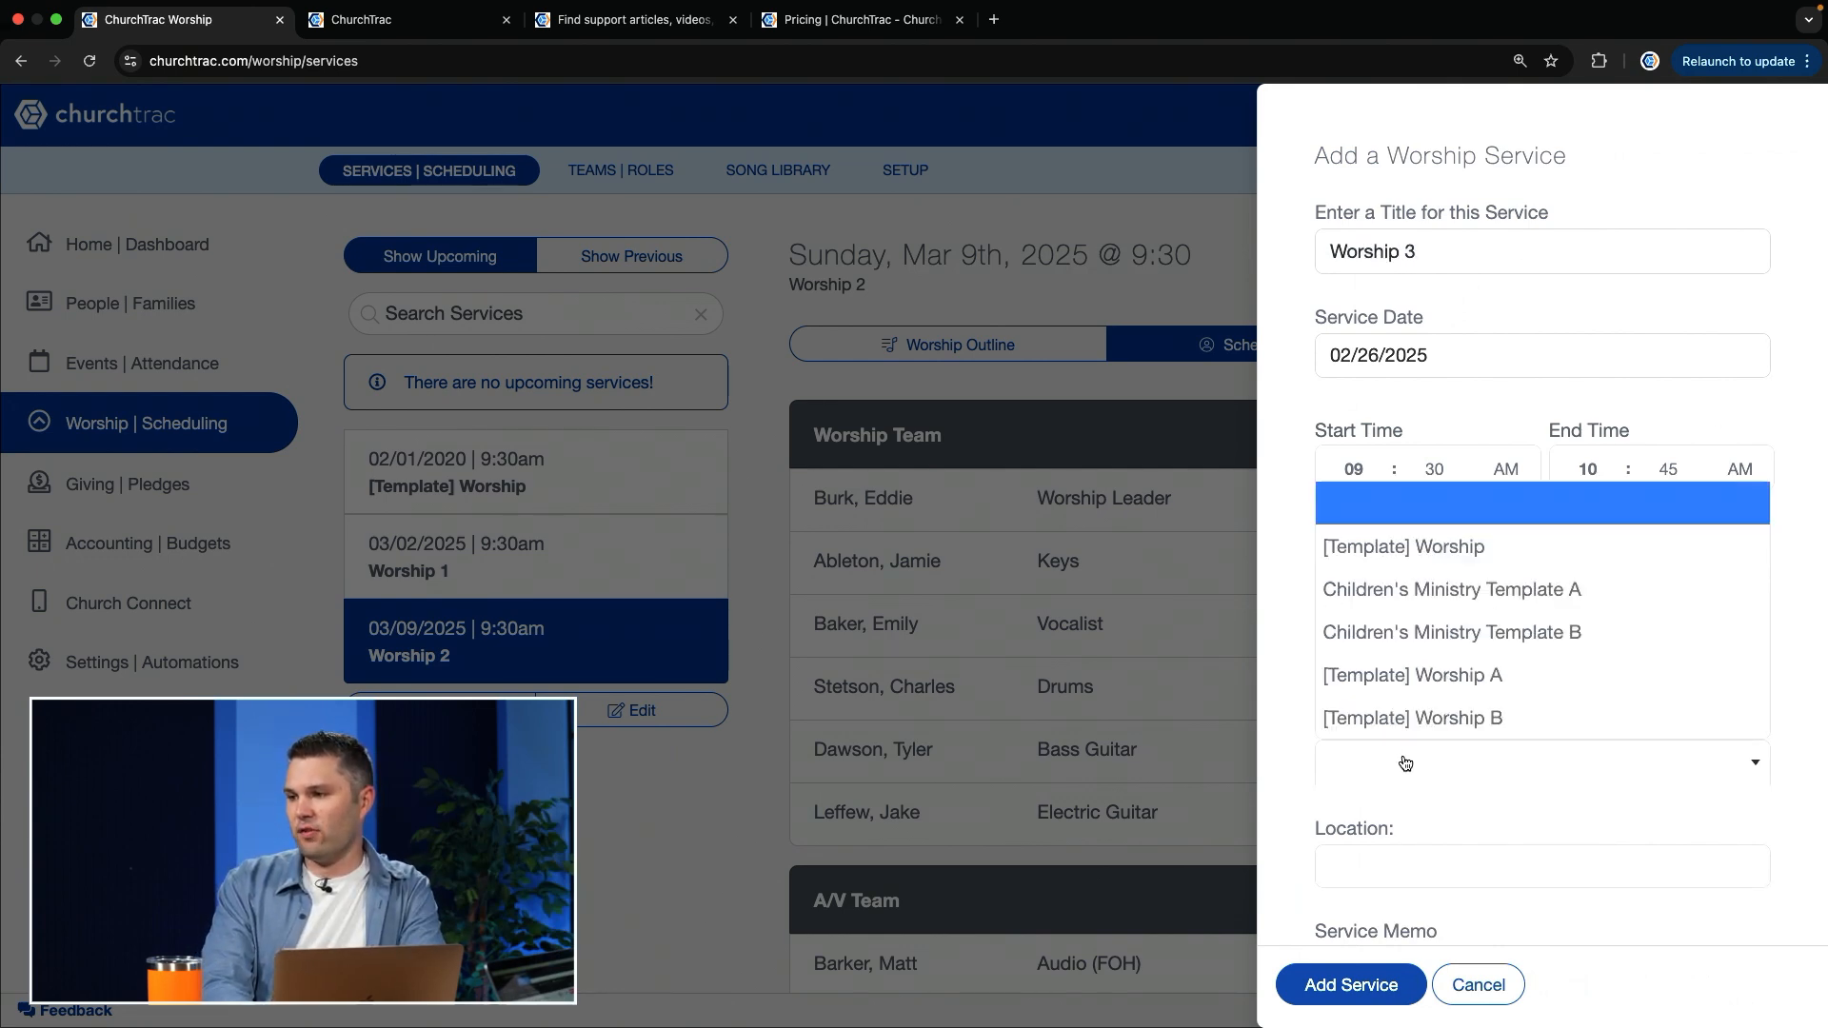
left_click(1477, 676)
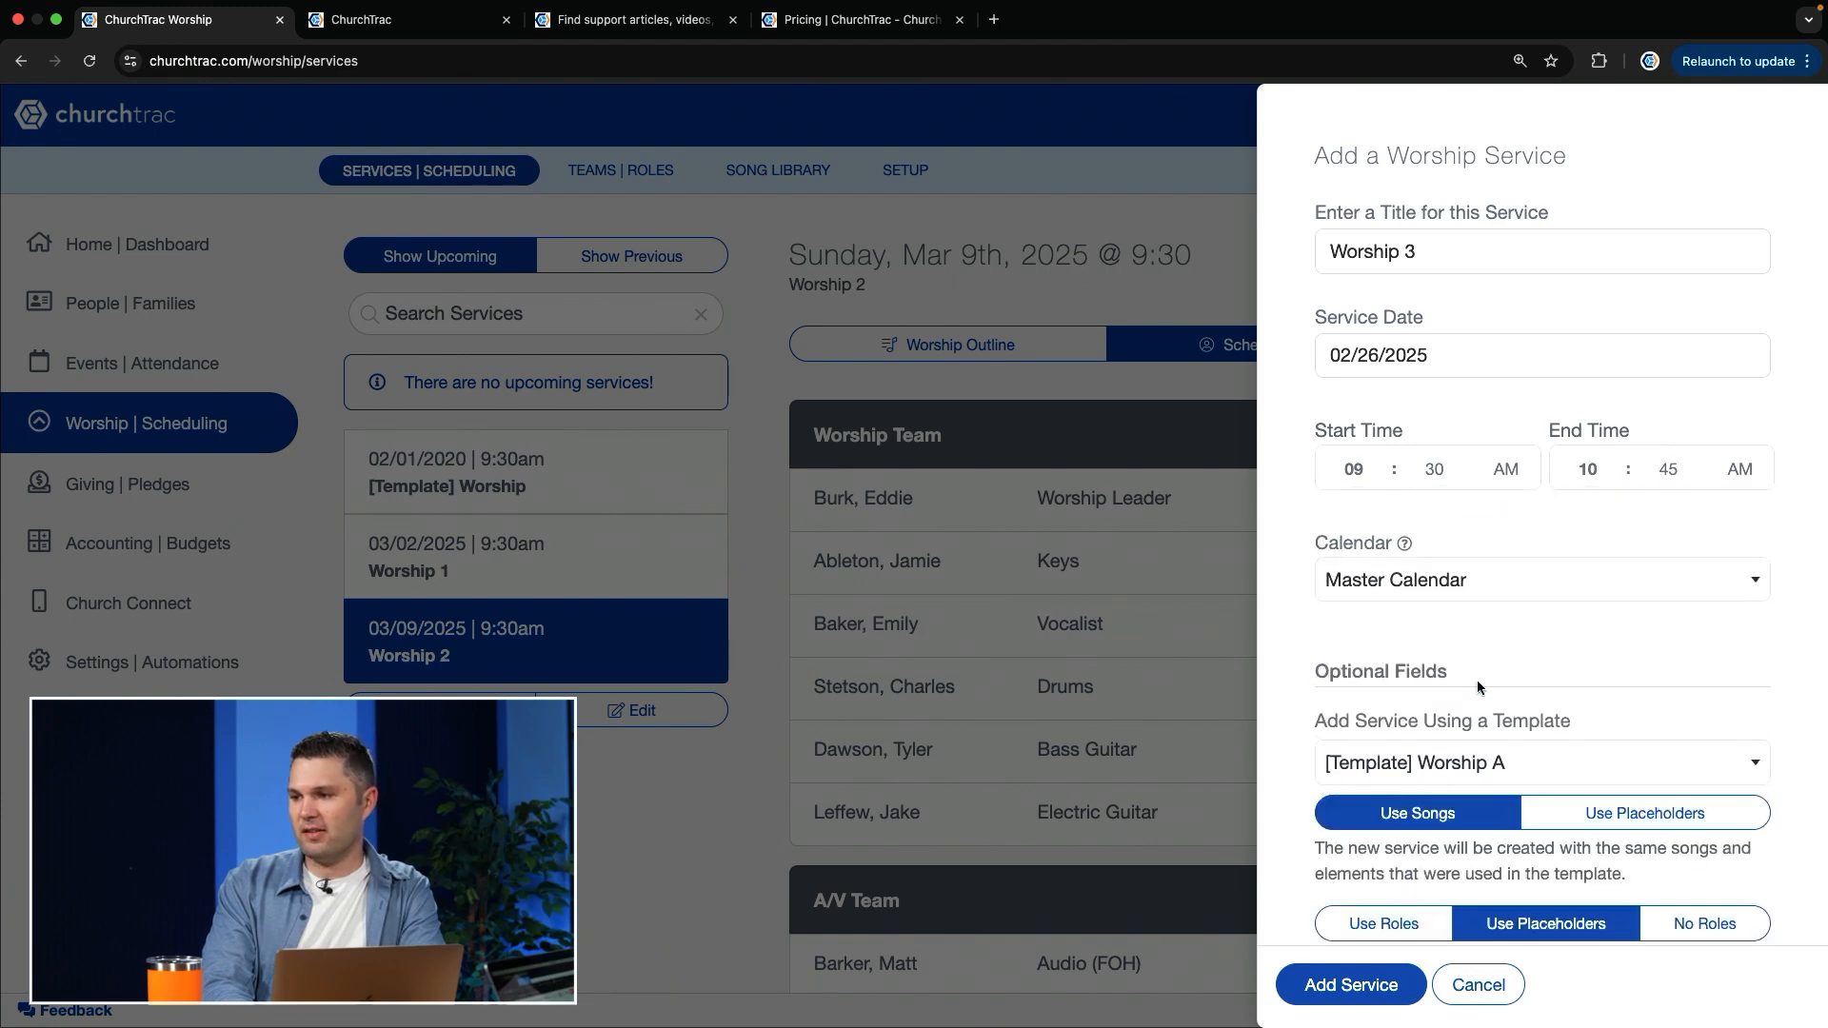
scroll(1619, 692, "down", 3)
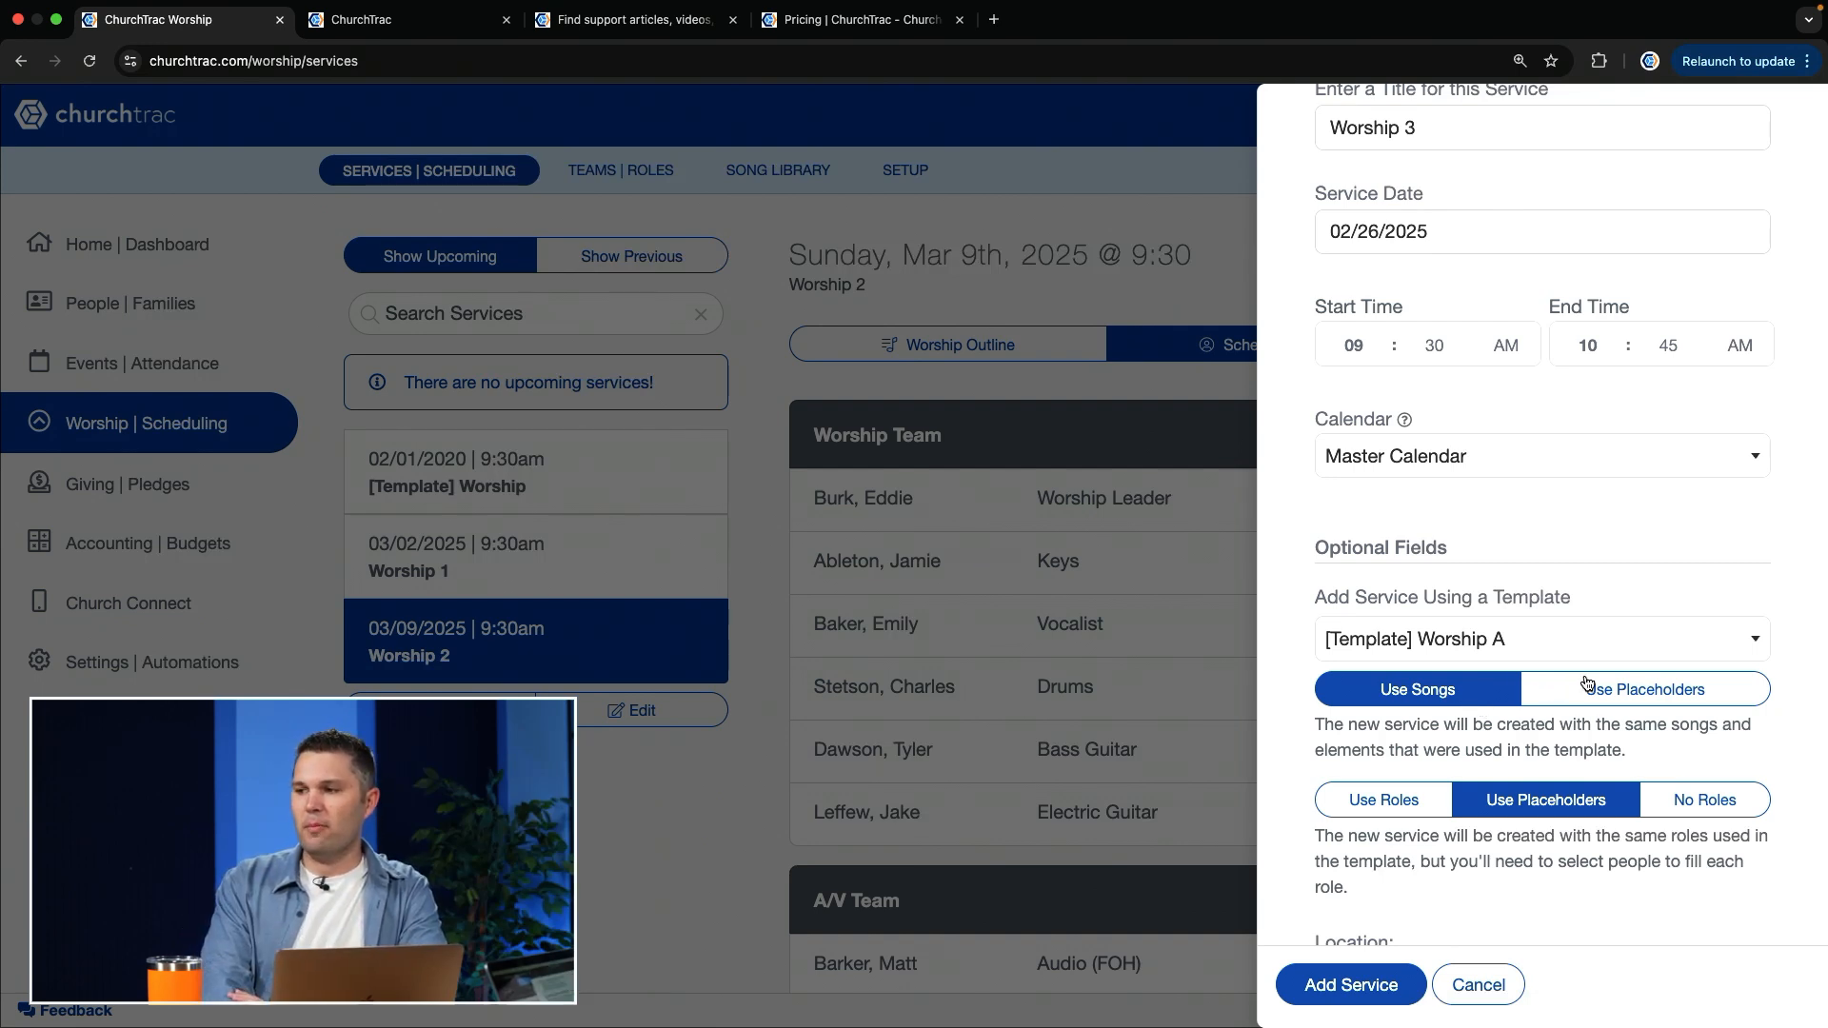
left_click(1548, 684)
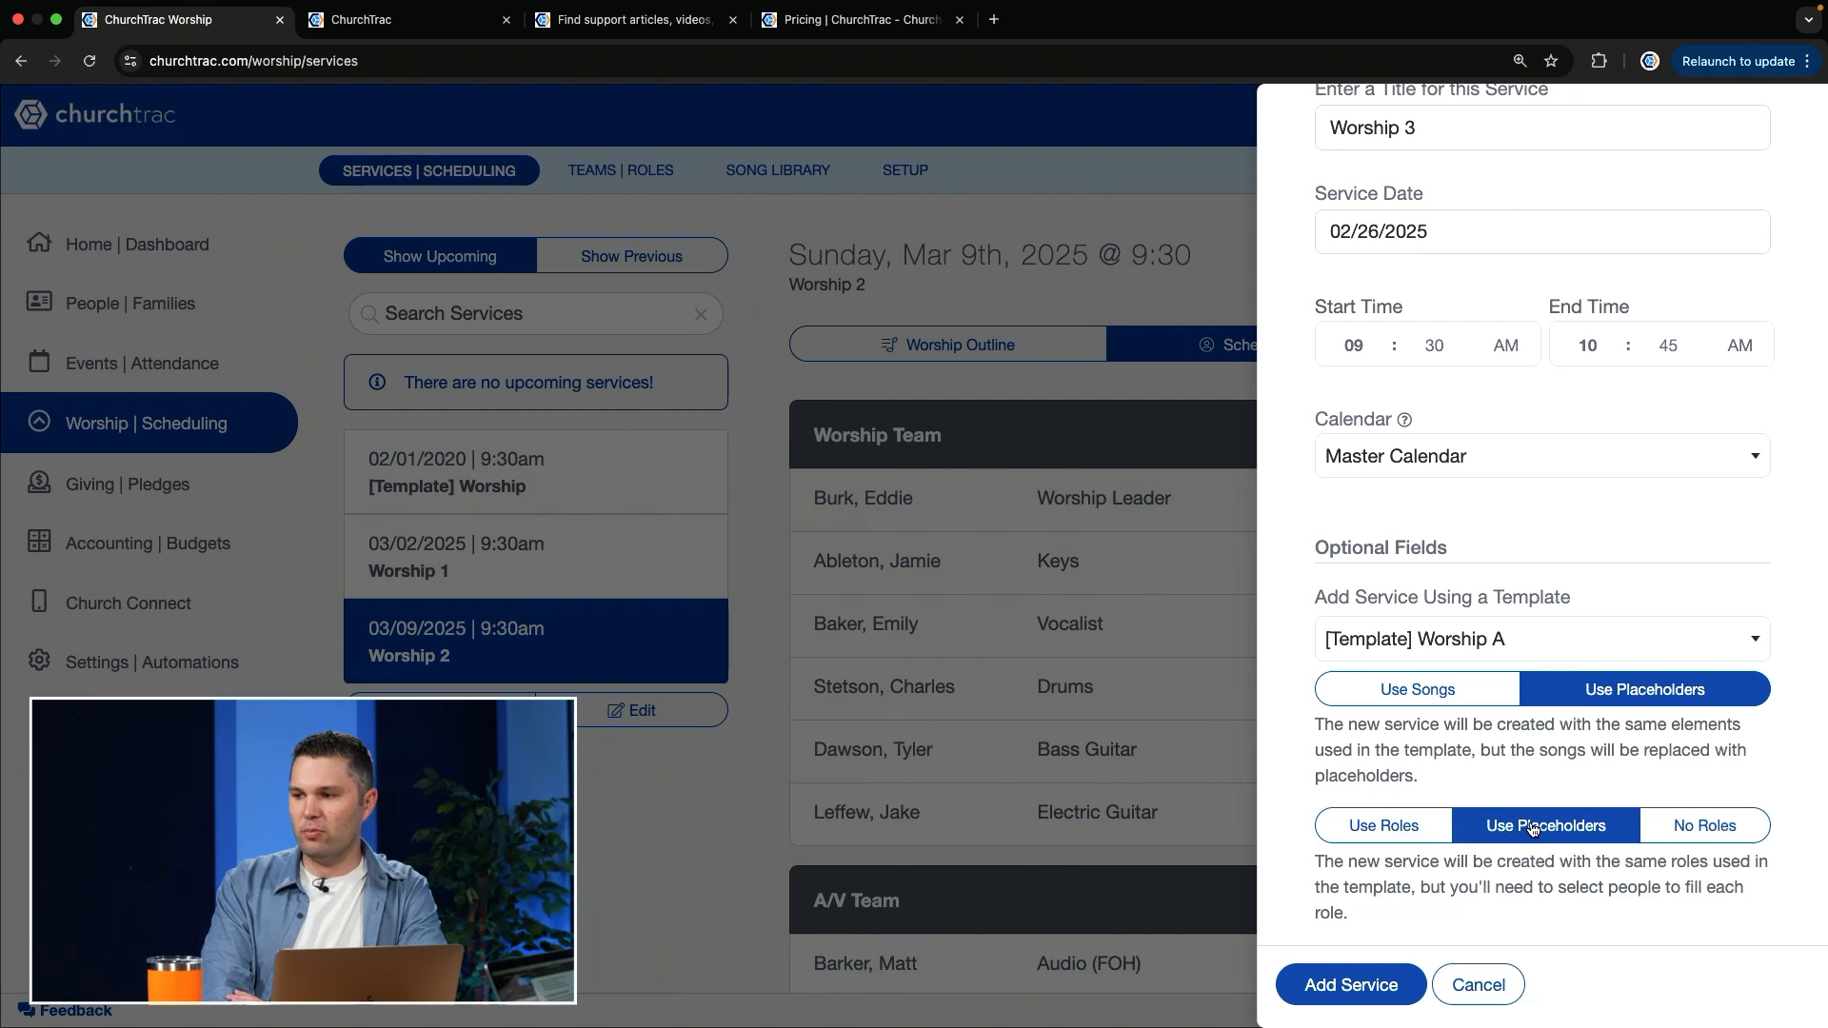
left_click(1476, 987)
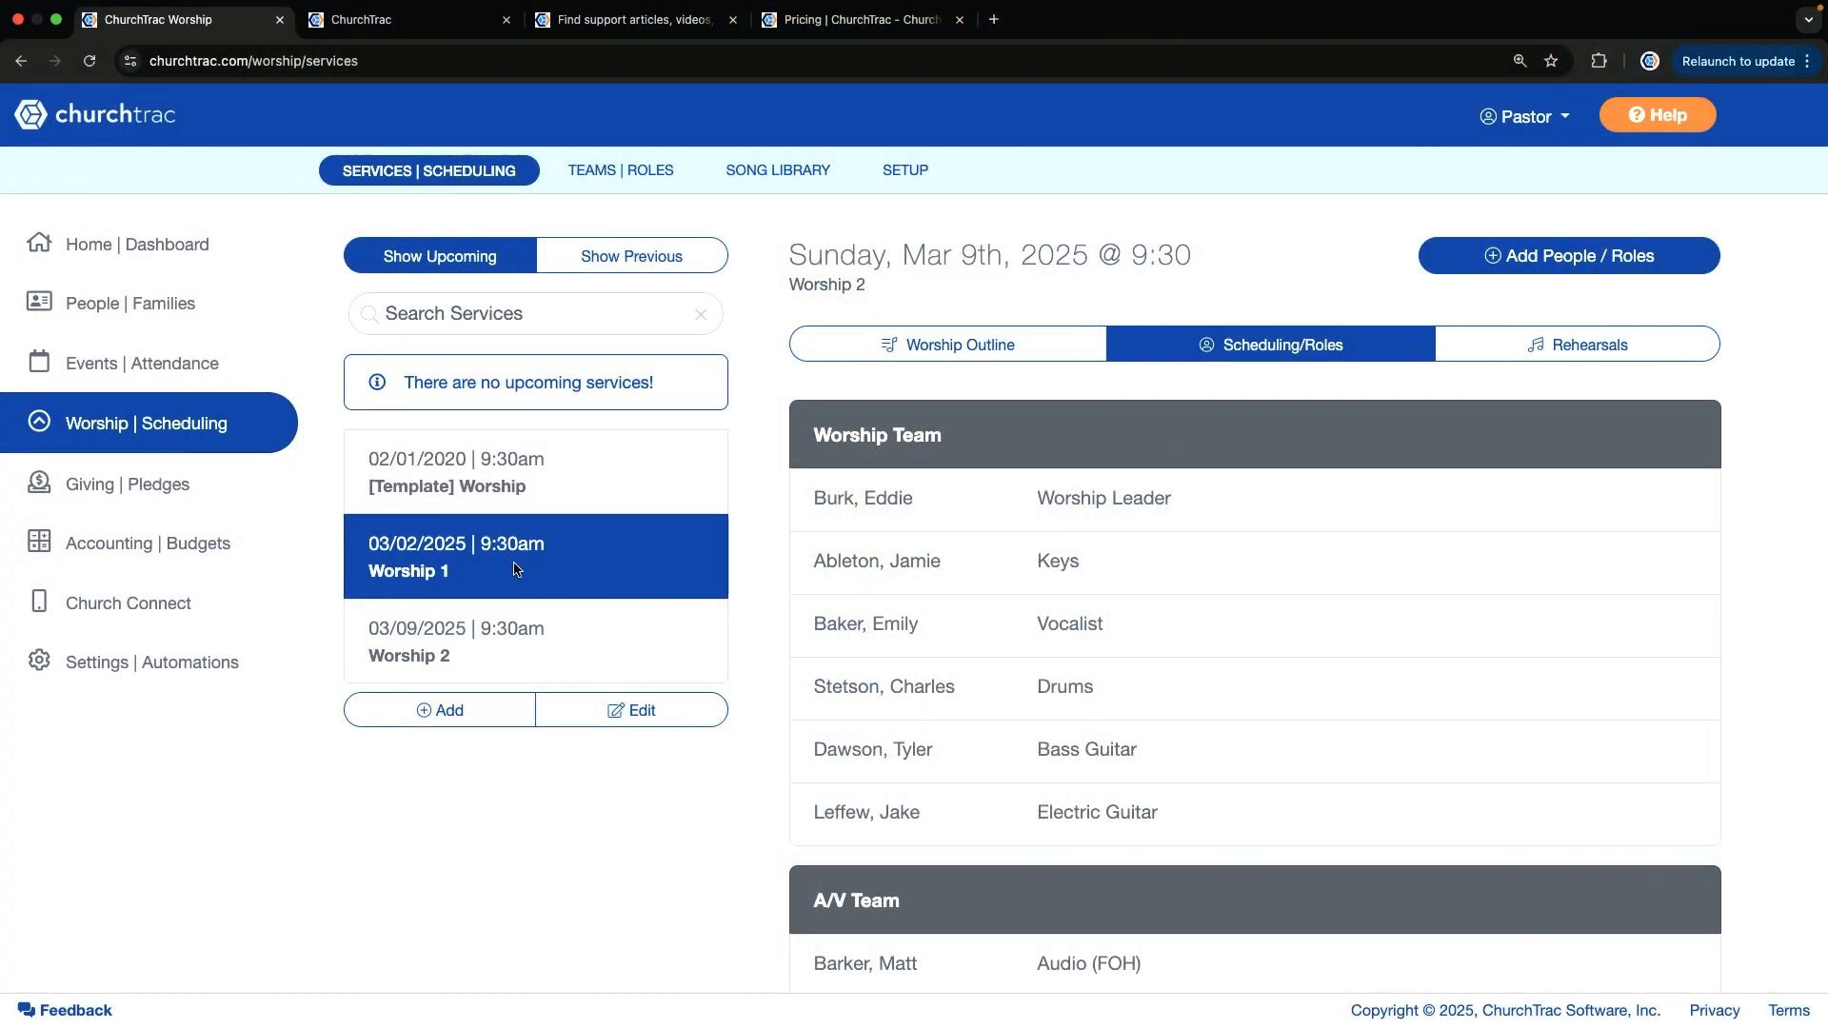
Step: Open the Worship 1 service in the Side-By-Side view and load the Worship 2 service next to it
left_click(515, 571)
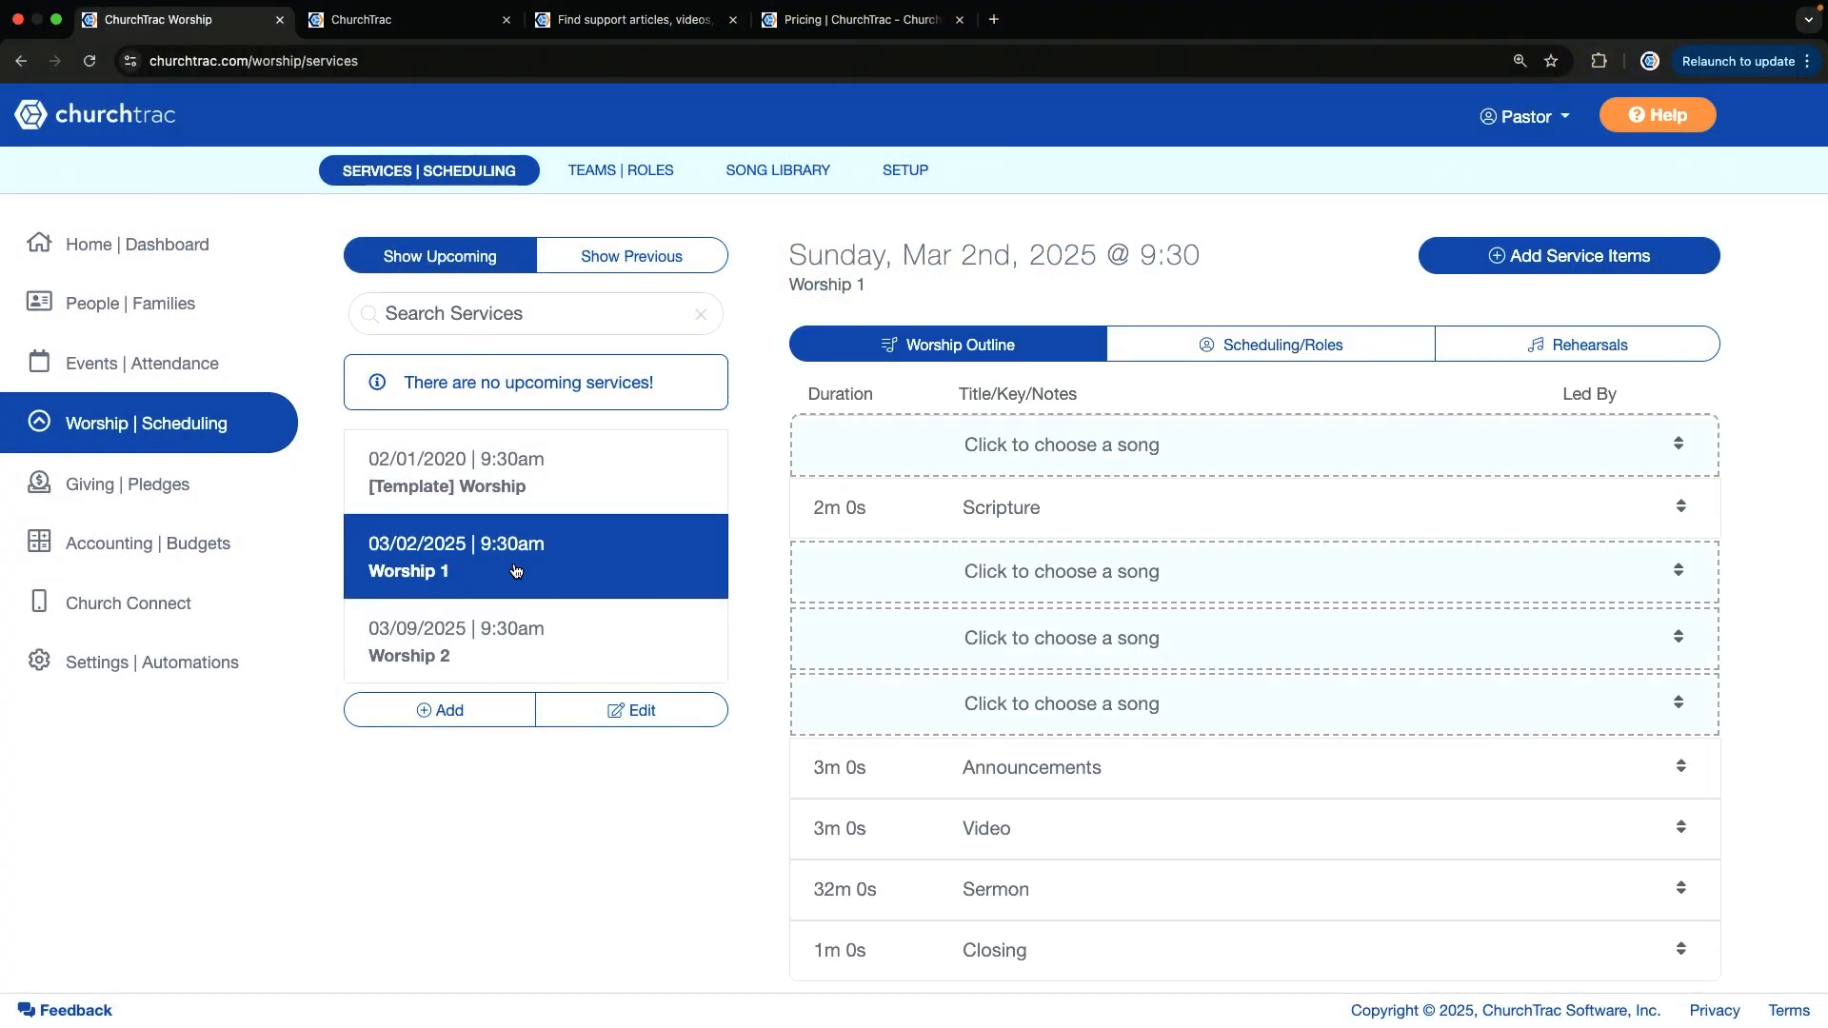
scroll(1065, 889, "down", 3)
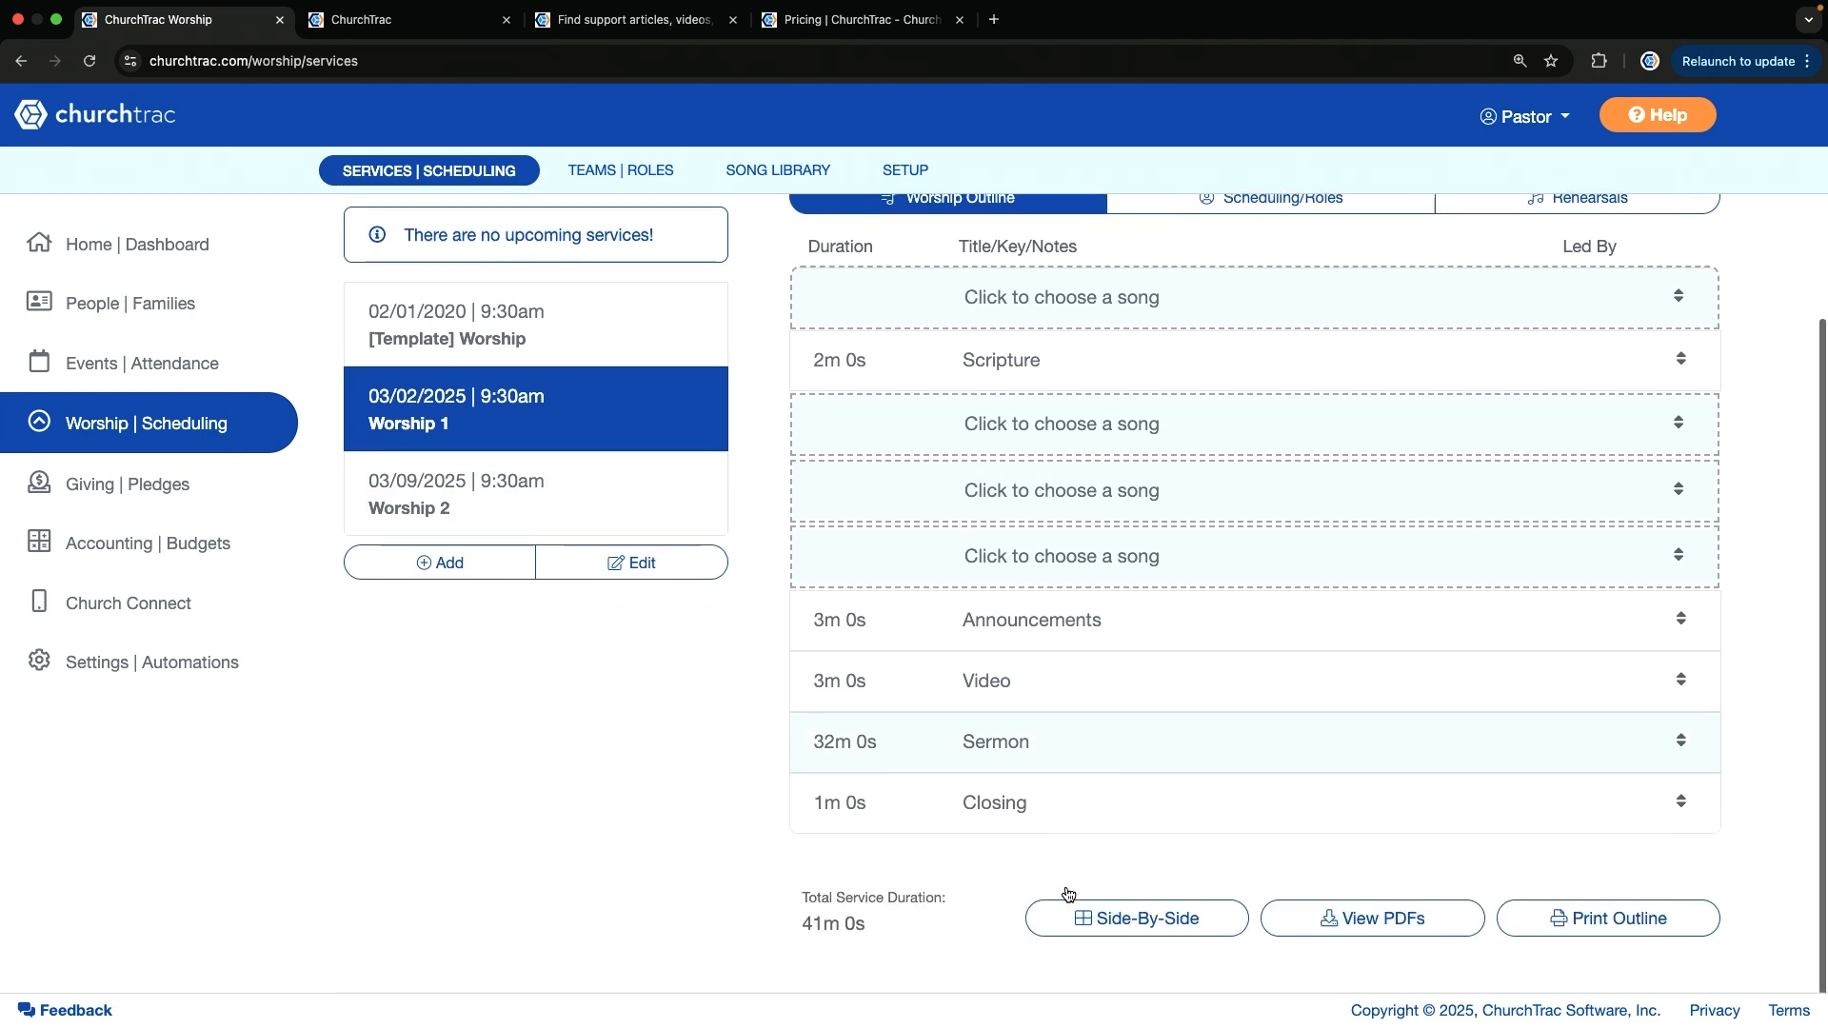
left_click(1117, 902)
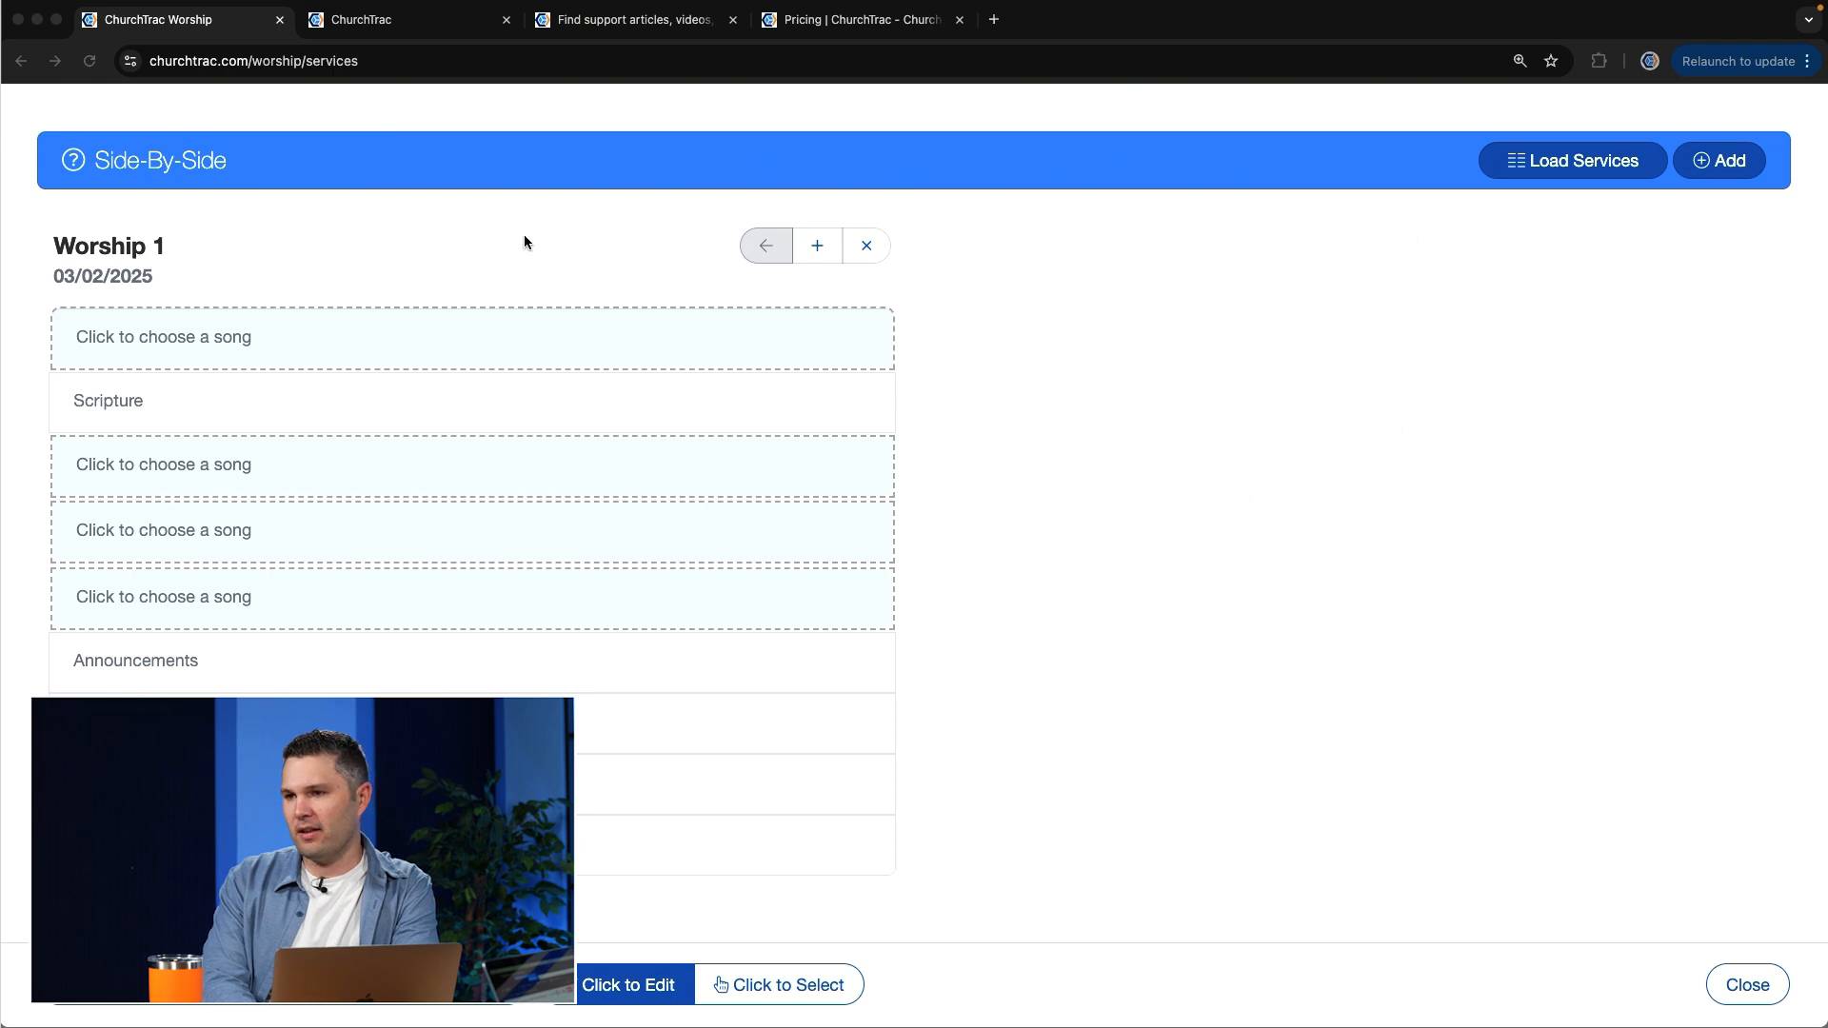
left_click(1578, 164)
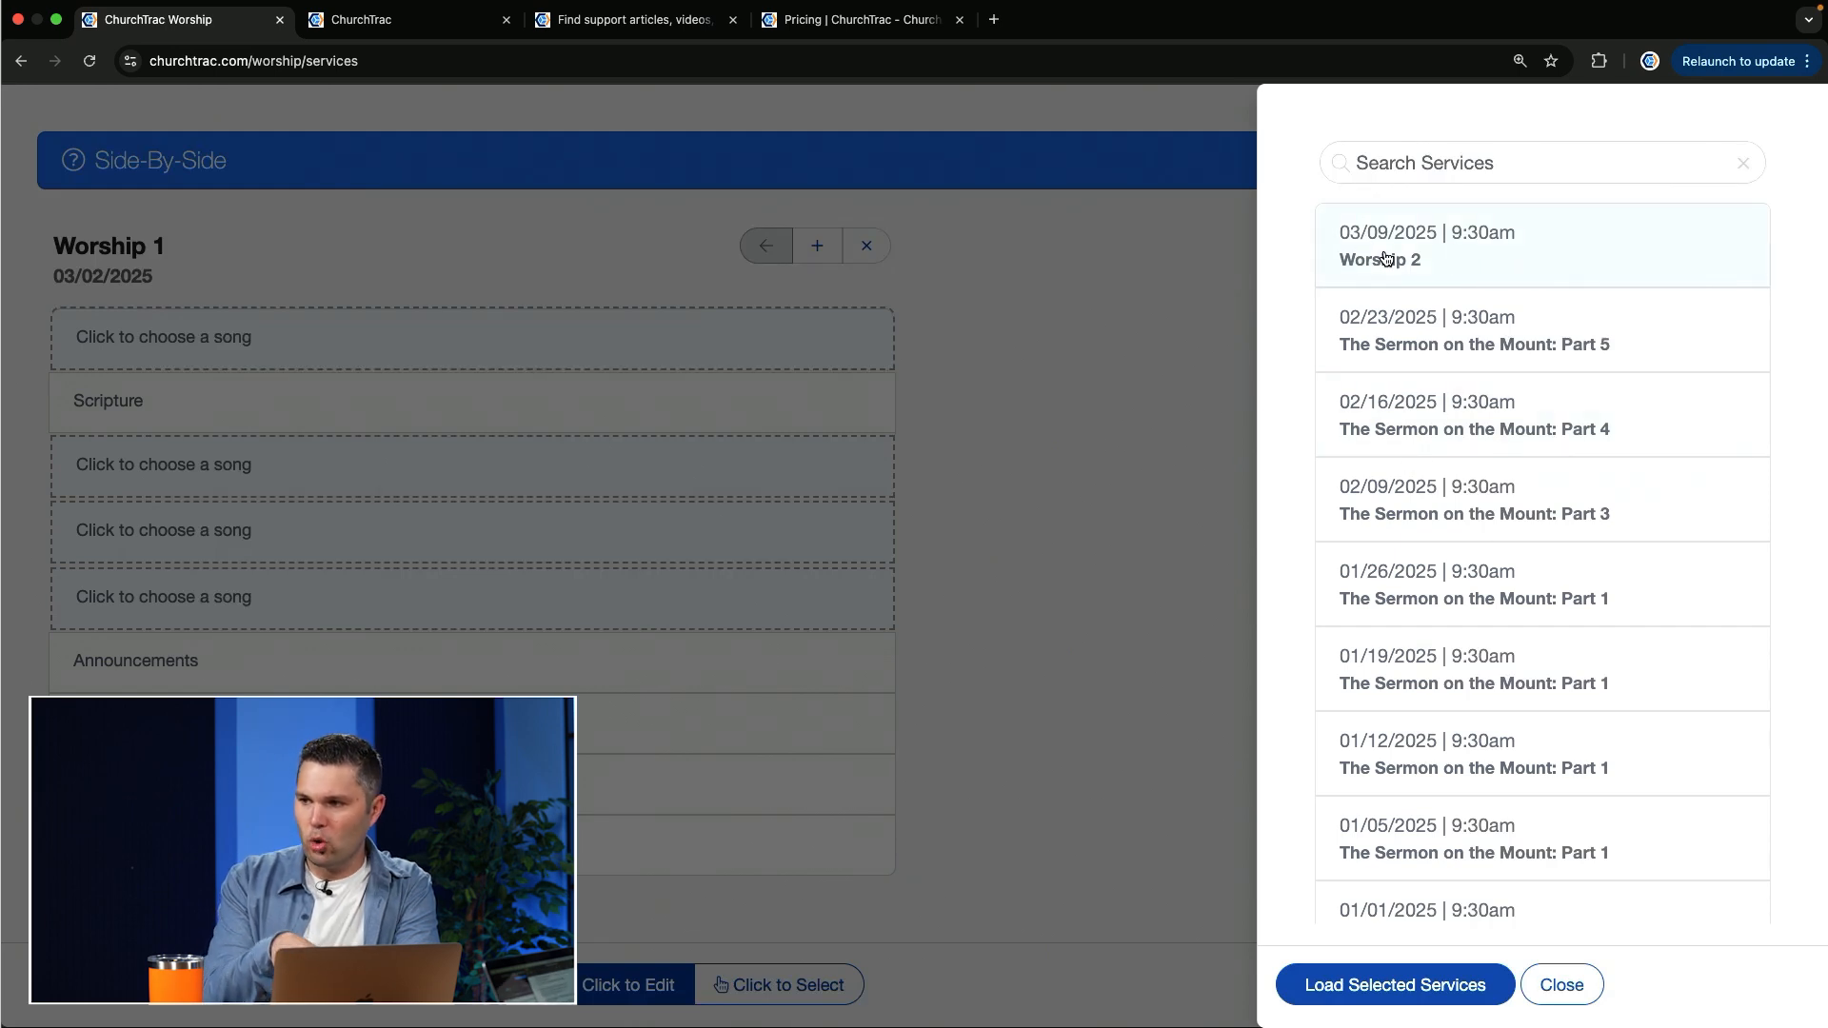
left_click(1385, 258)
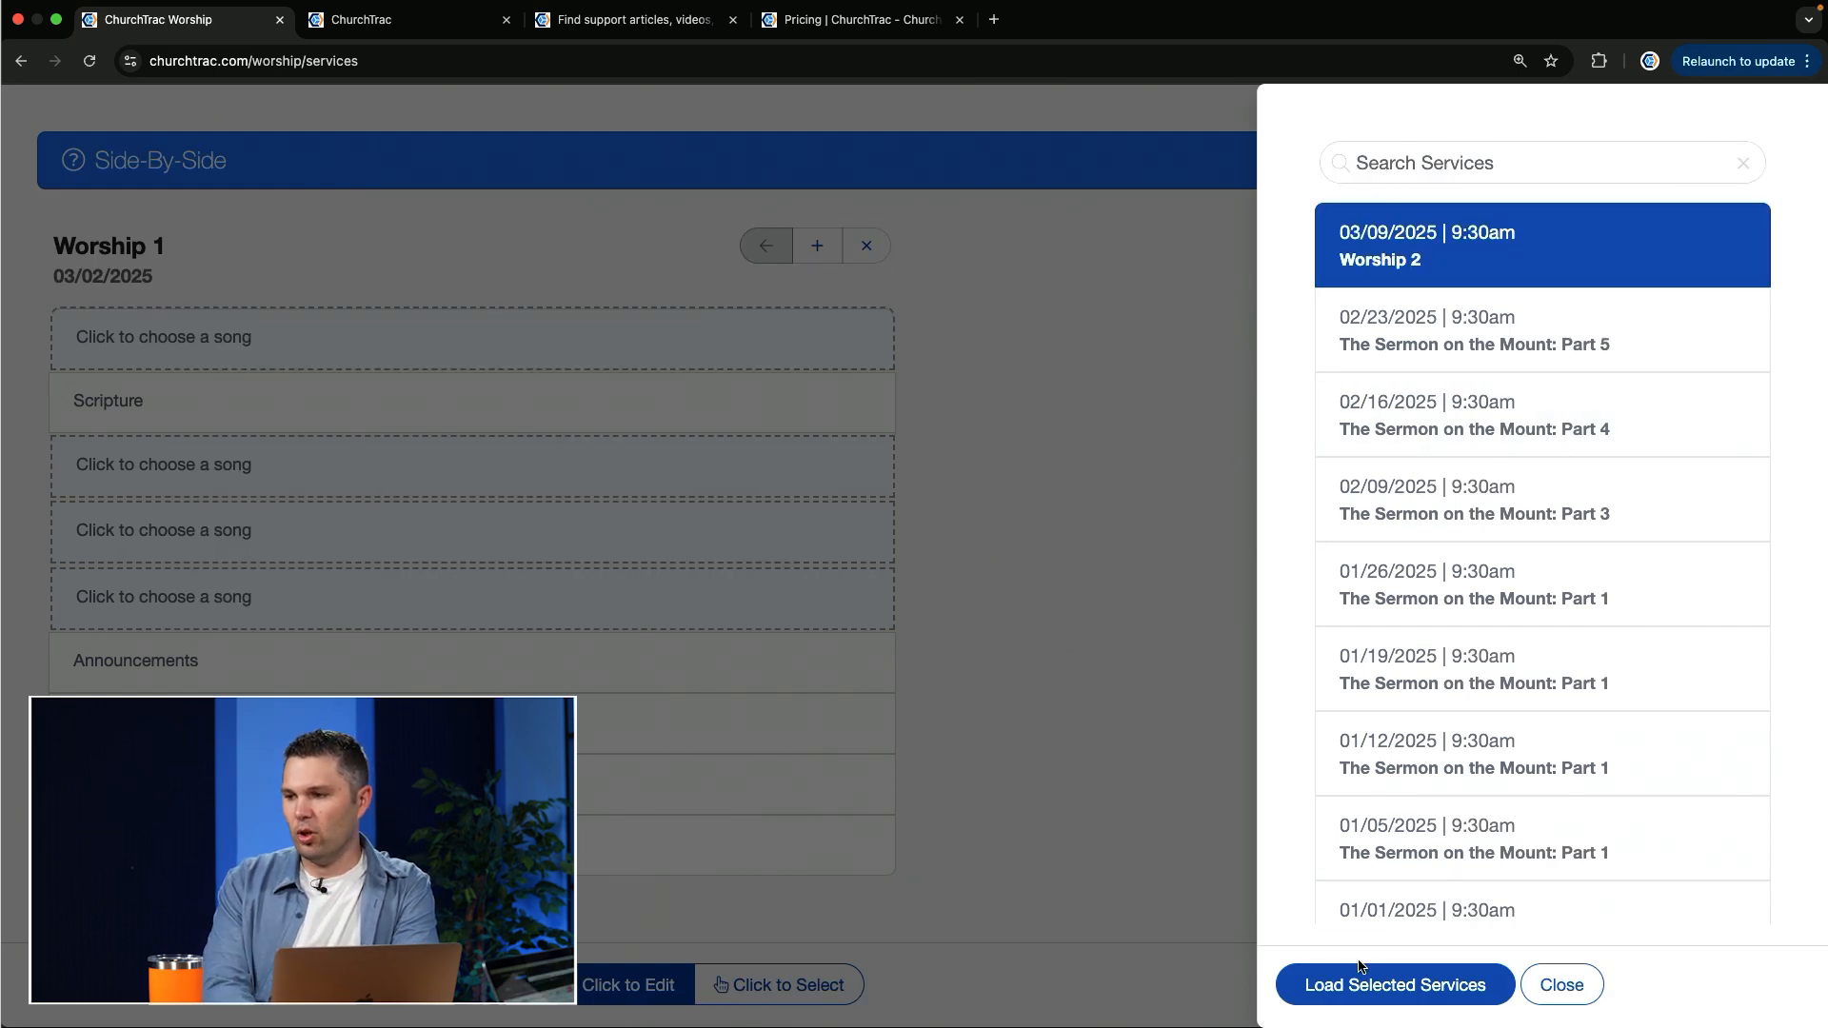
left_click(1333, 990)
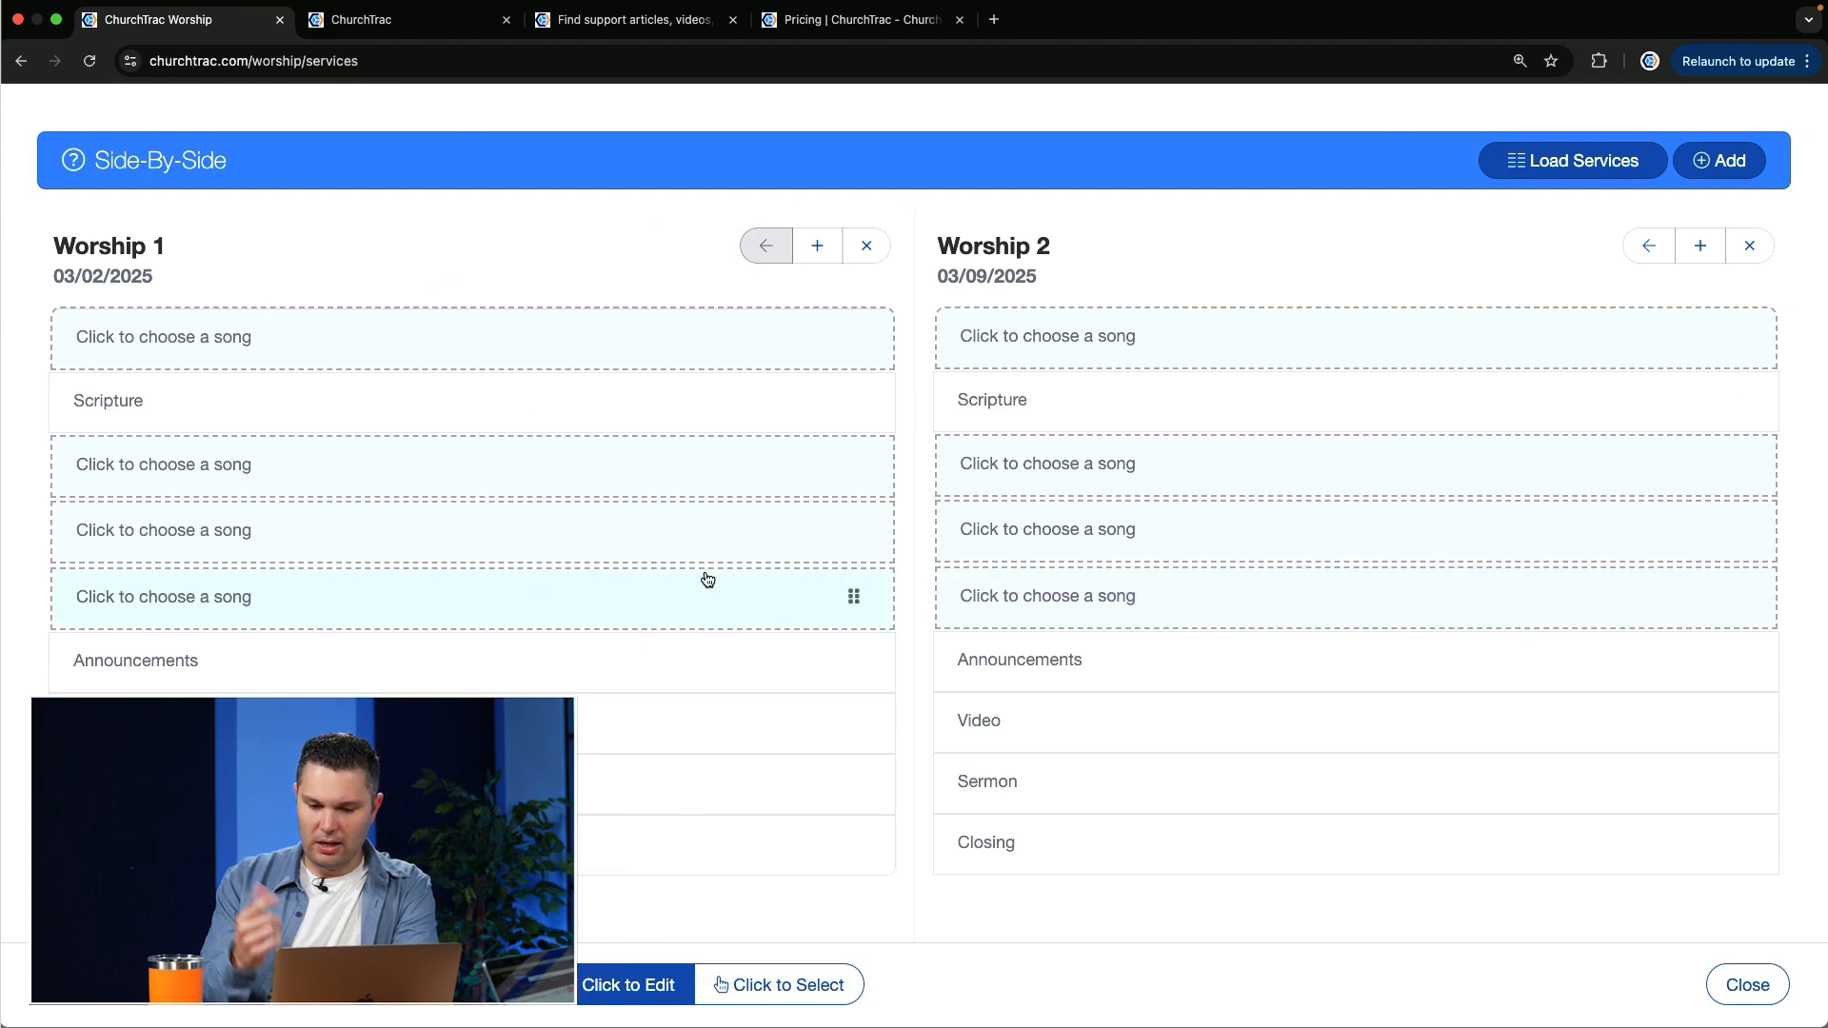
Step: Compare the outlines and scheduled team roles of Worship 1 and Worship 2
scroll(706, 579, "down", 10)
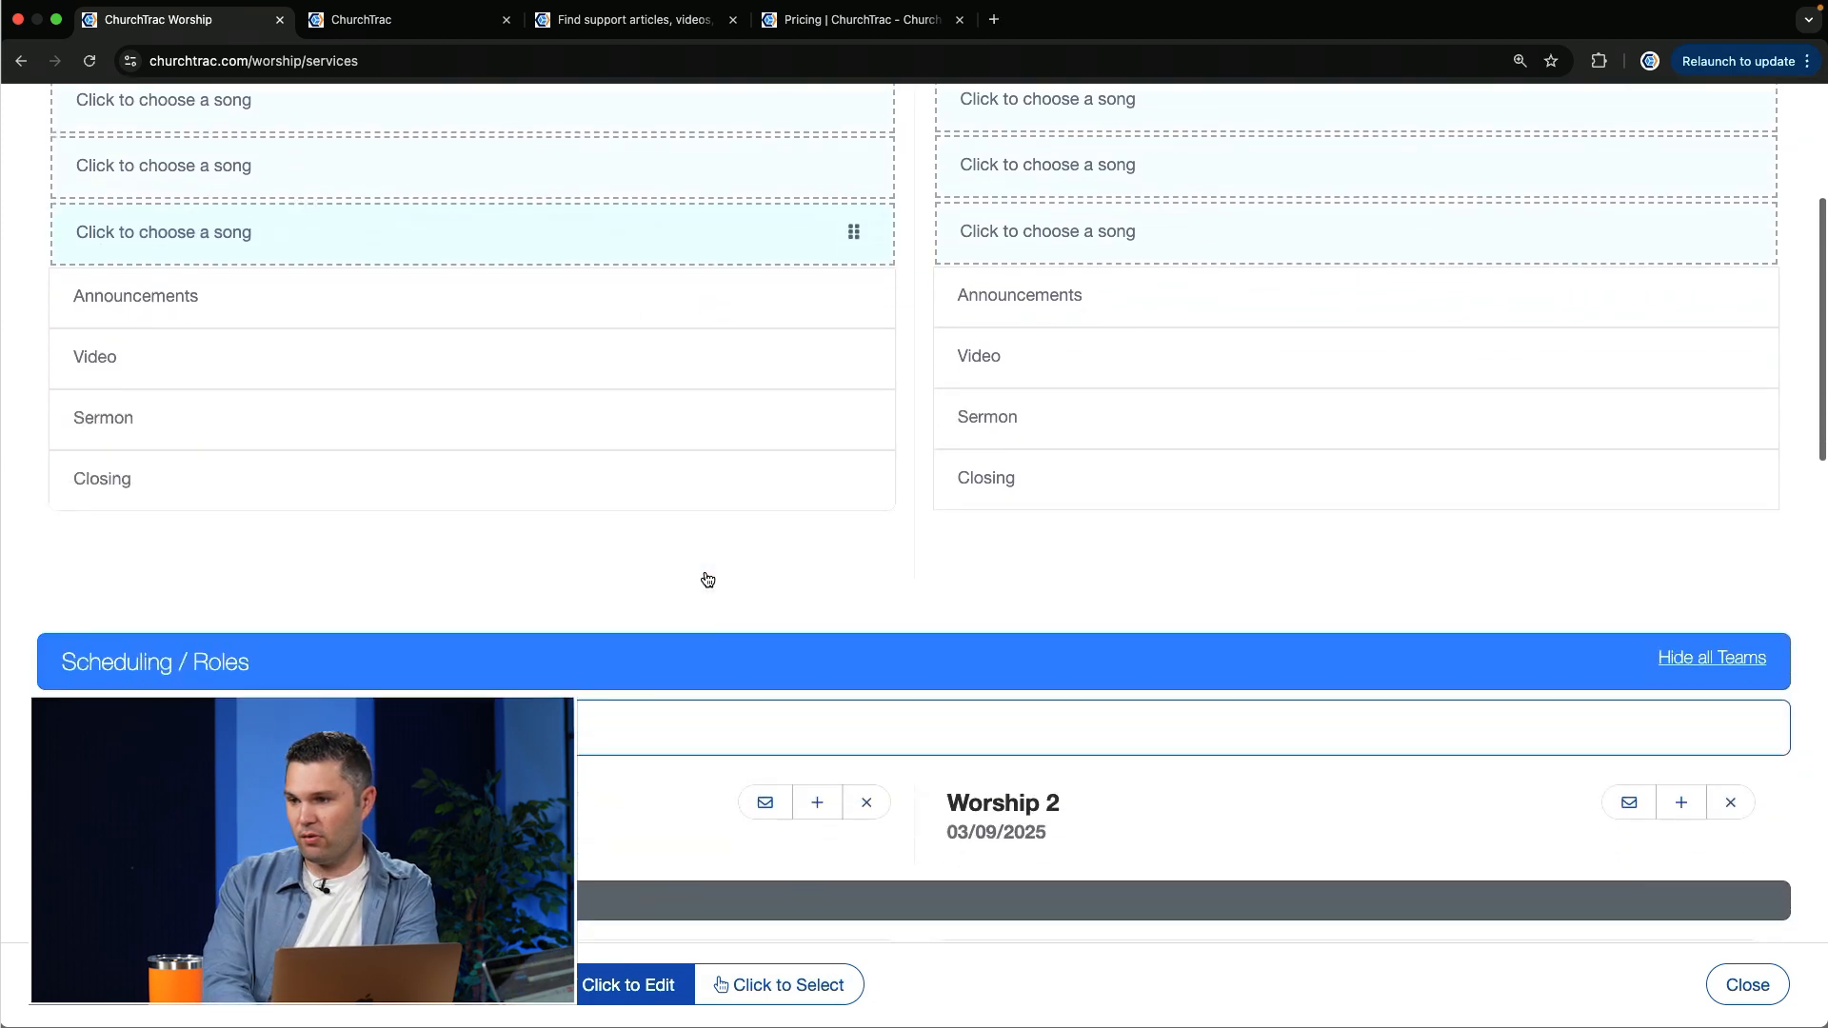
scroll(706, 577, "down", 1)
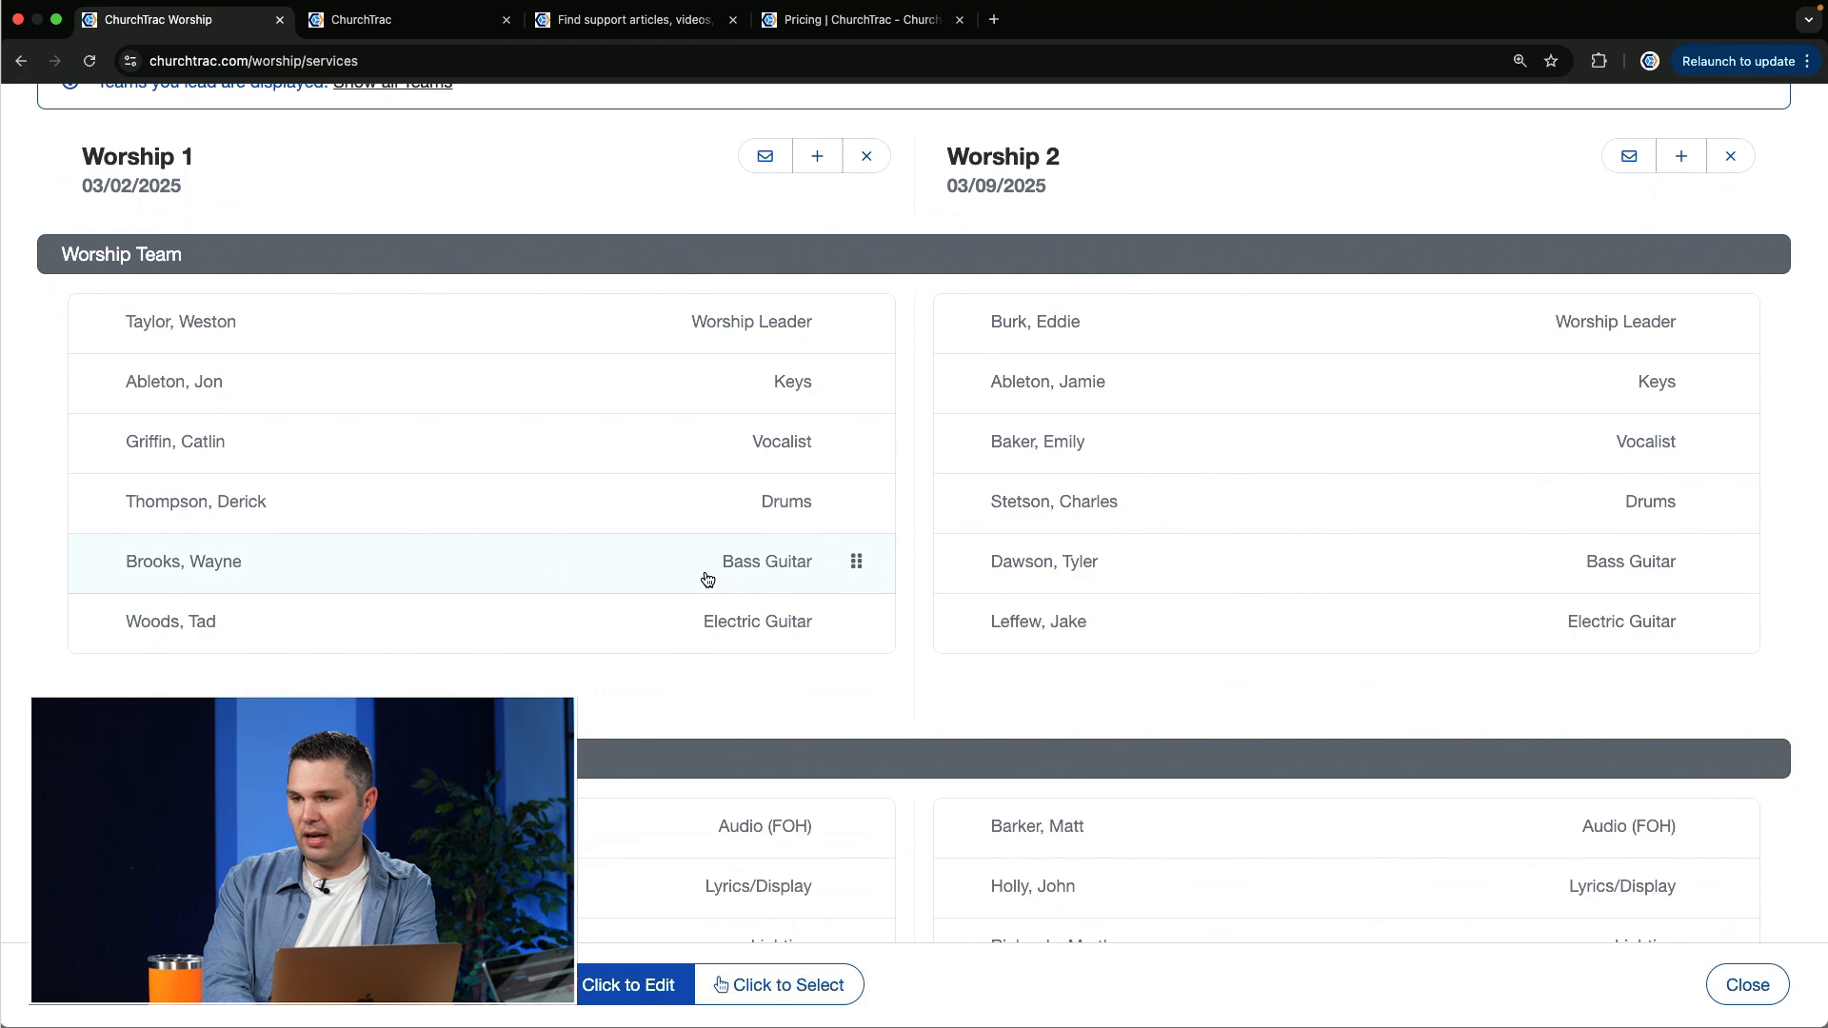
scroll(854, 698, "up", 10)
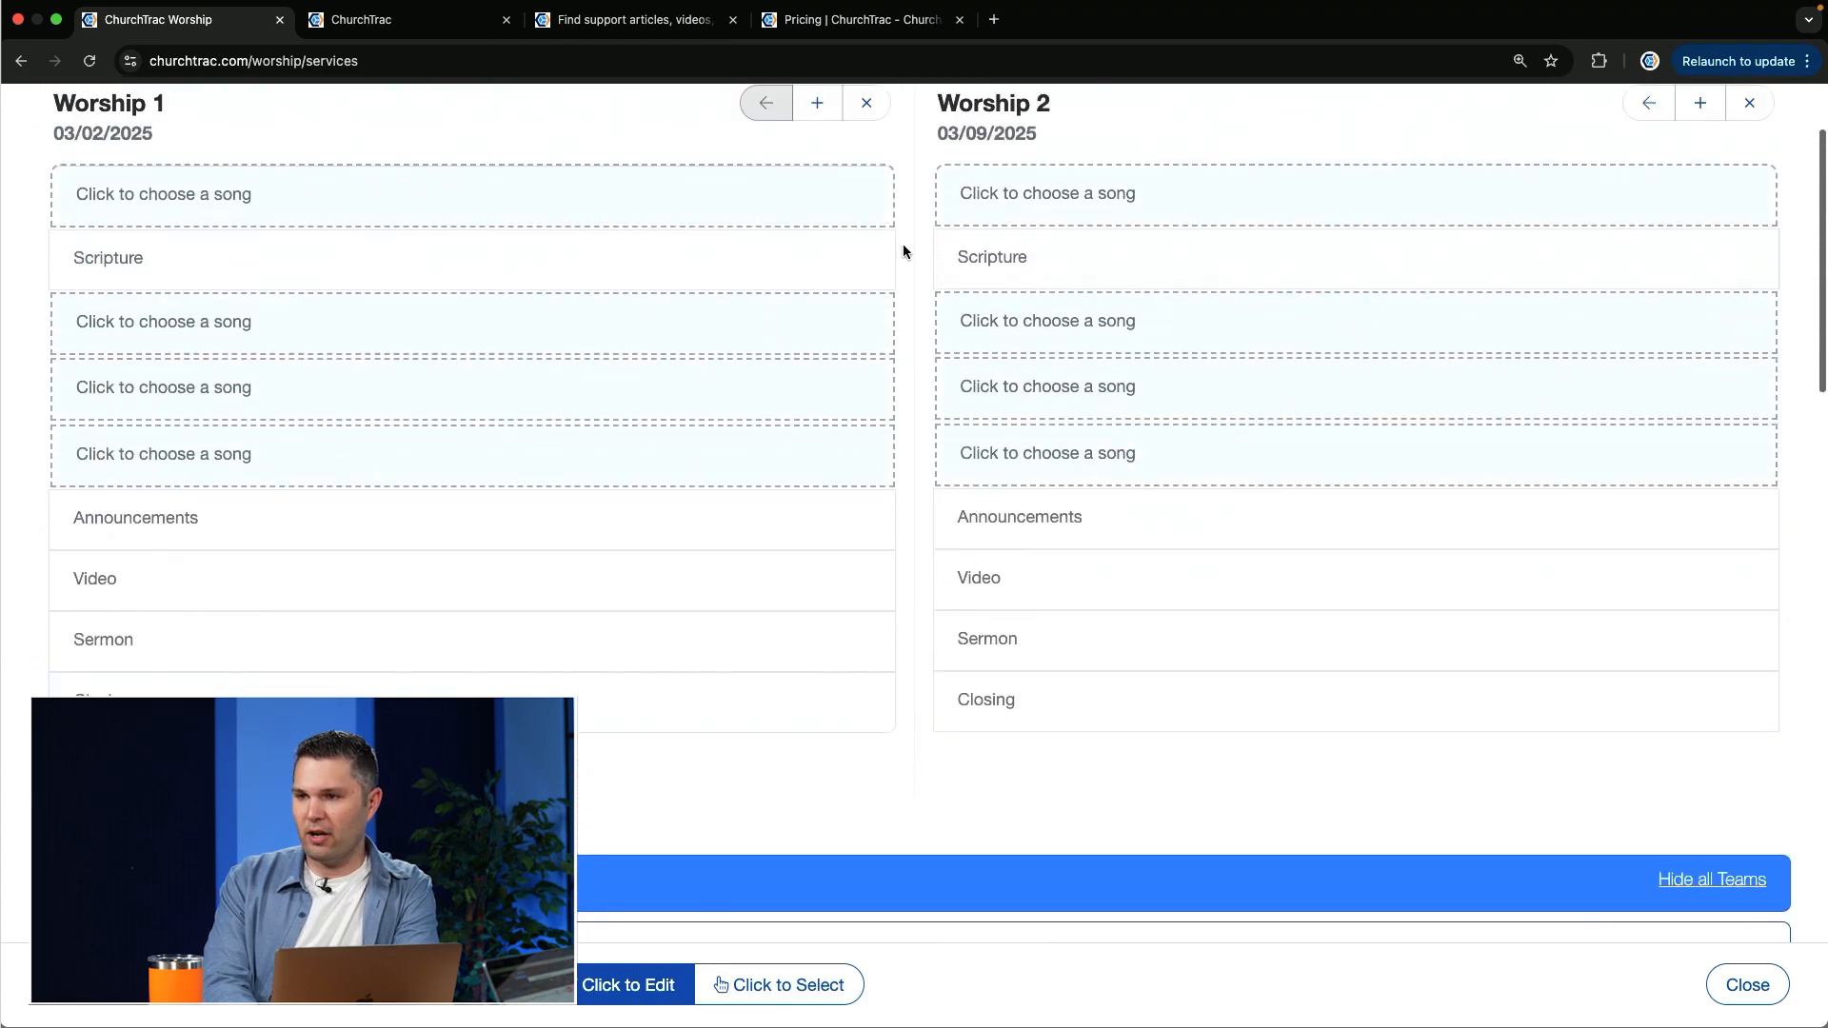